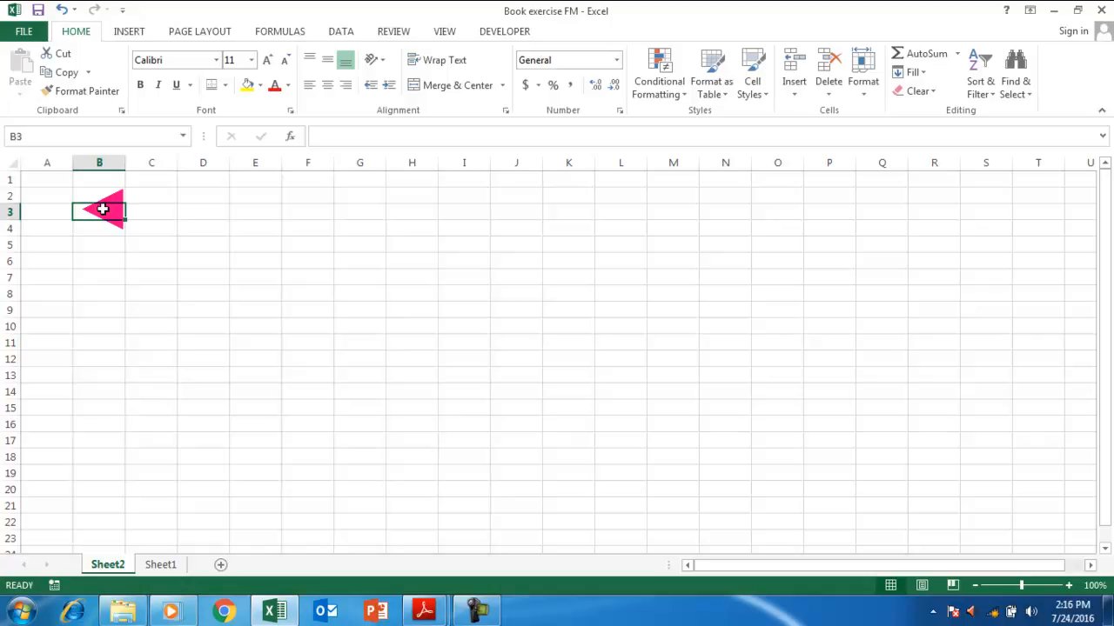
Enter the author's name, e-mail link, company Futurum Corfinan and company website link in B3:B6.
type("Sukarnen")
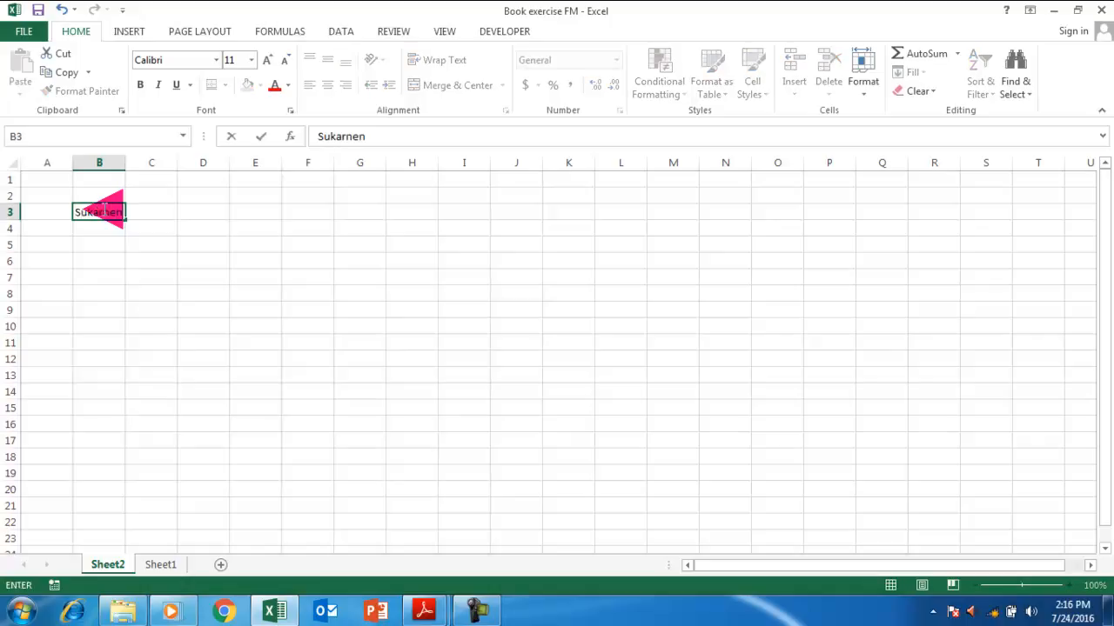
key("Return")
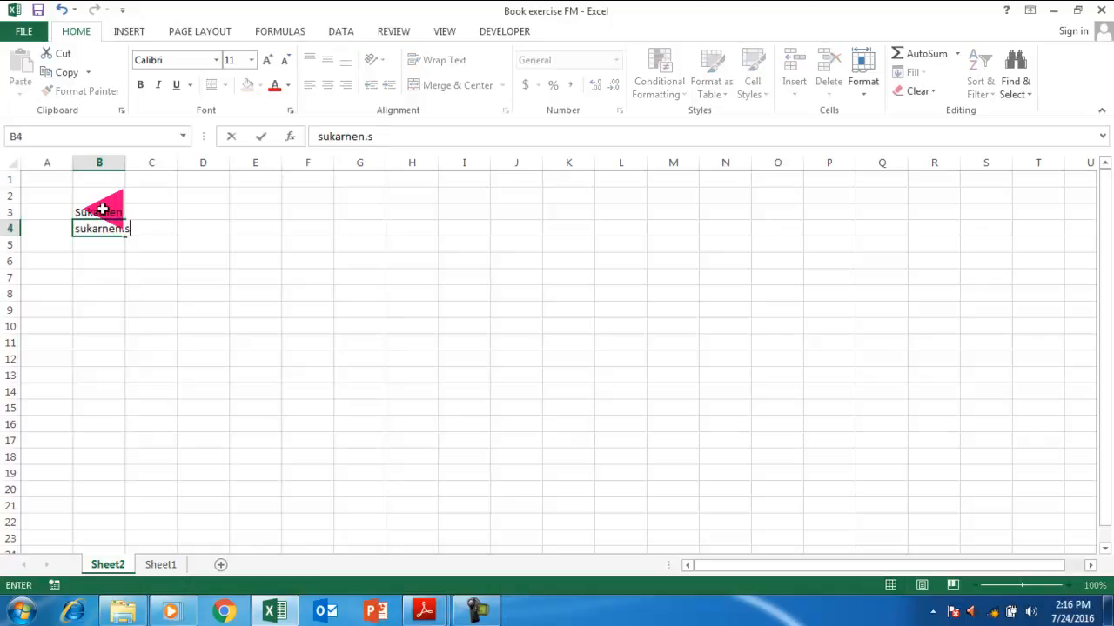
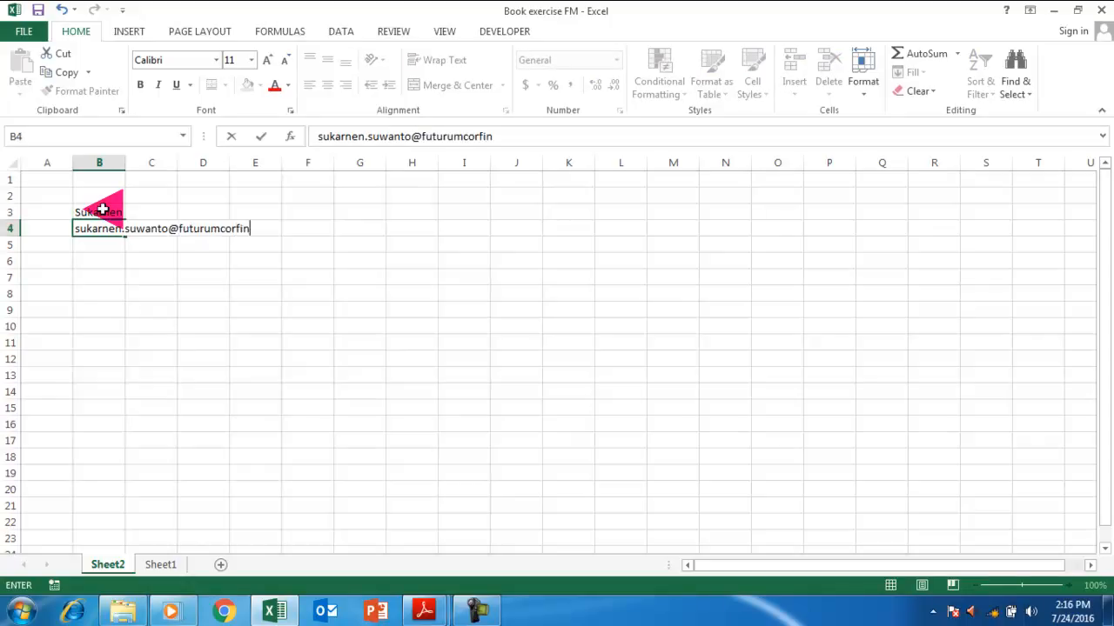
key("Return")
type("Futurum Corfinan")
key("Return")
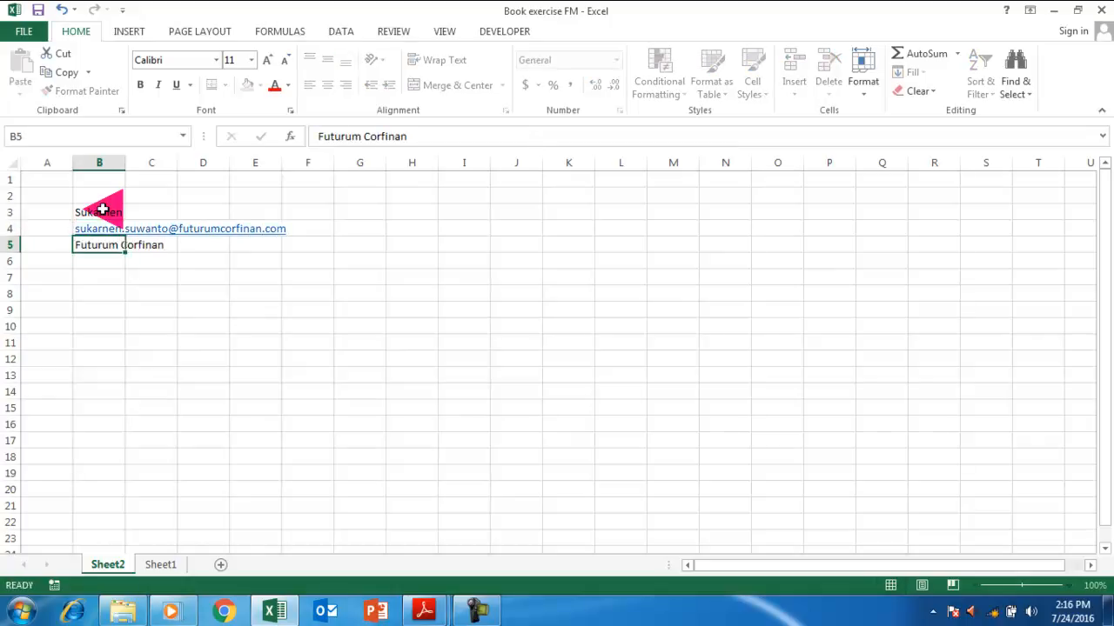
type("www.v")
key("BackSpace")
type("futu")
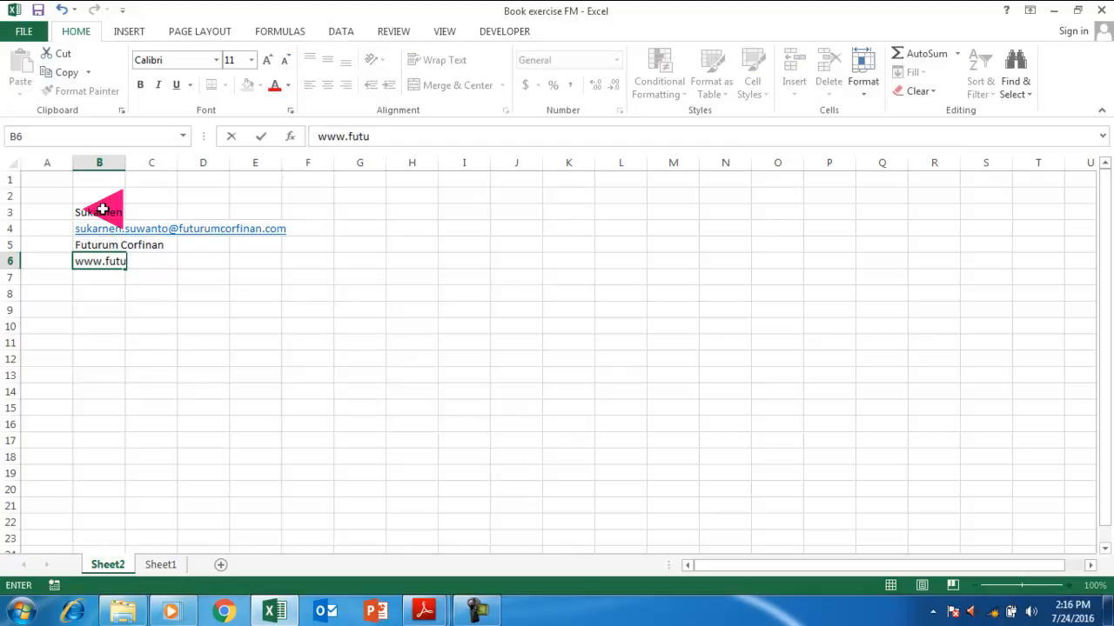
type("rumcorfinan.com")
key("Return")
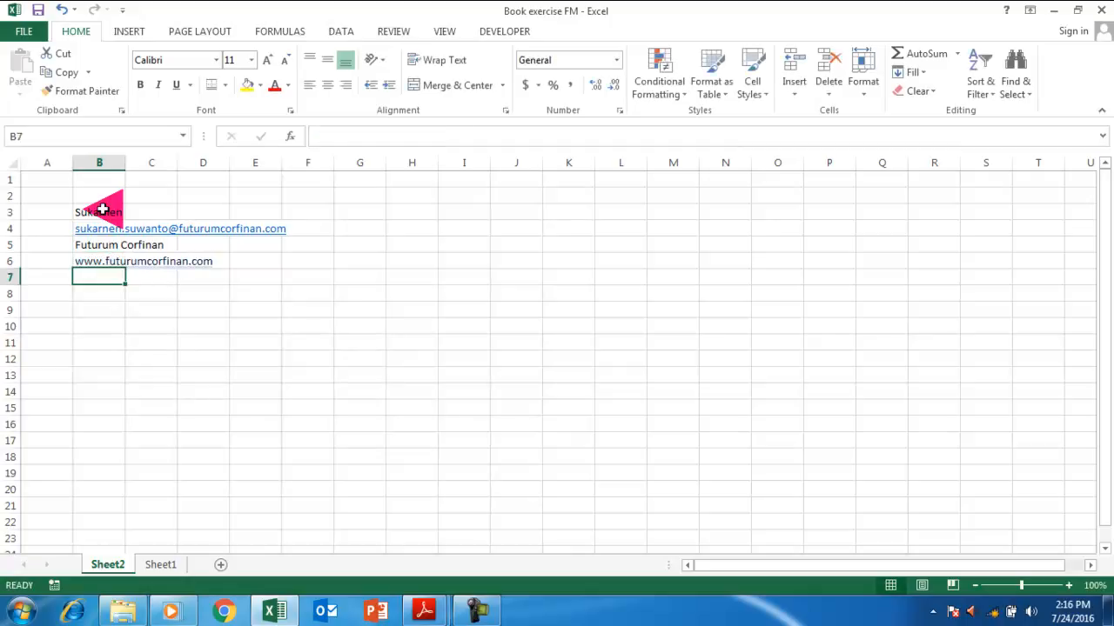
key("Return")
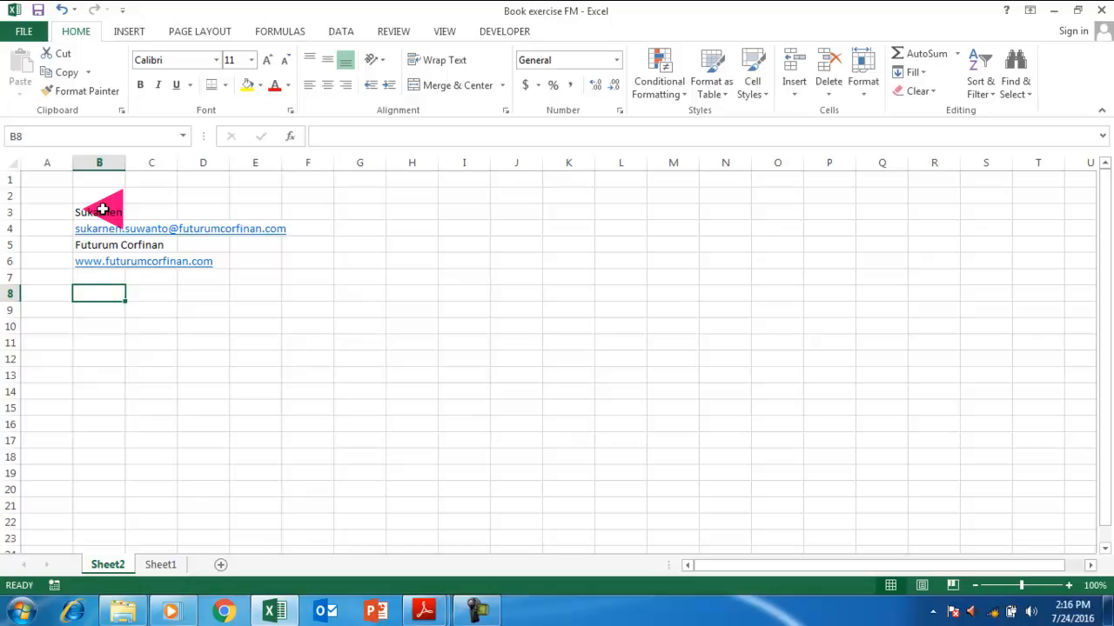
Type 'The goal: how to build a vintage depreciation expense table' in B8.
type("the")
key("BackSpace")
key("BackSpace")
type("The goal: h")
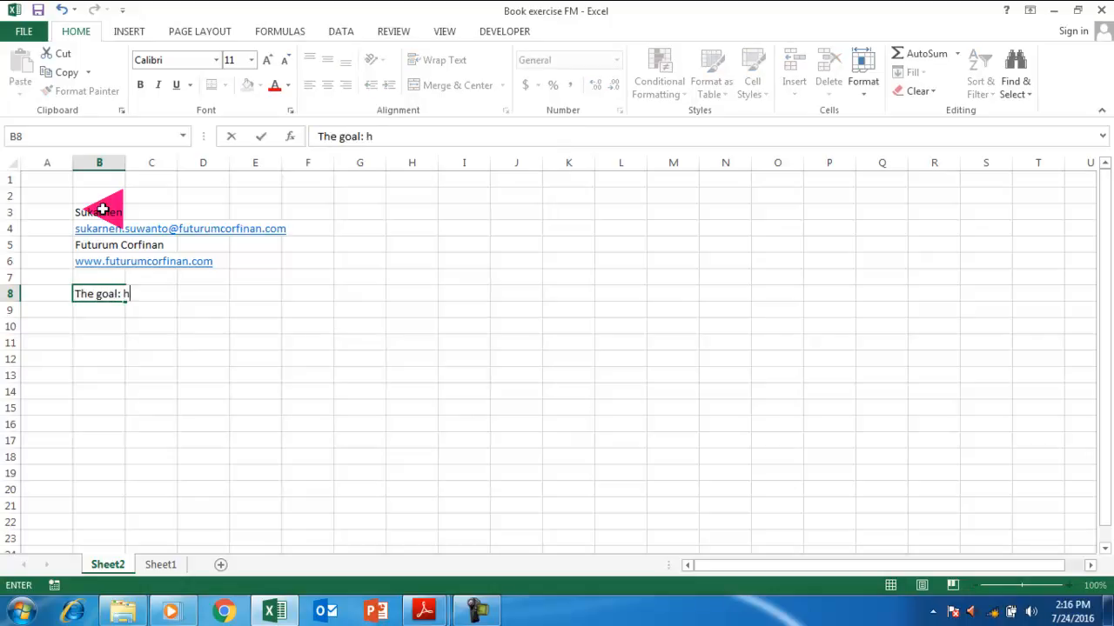
type("ow to build a ")
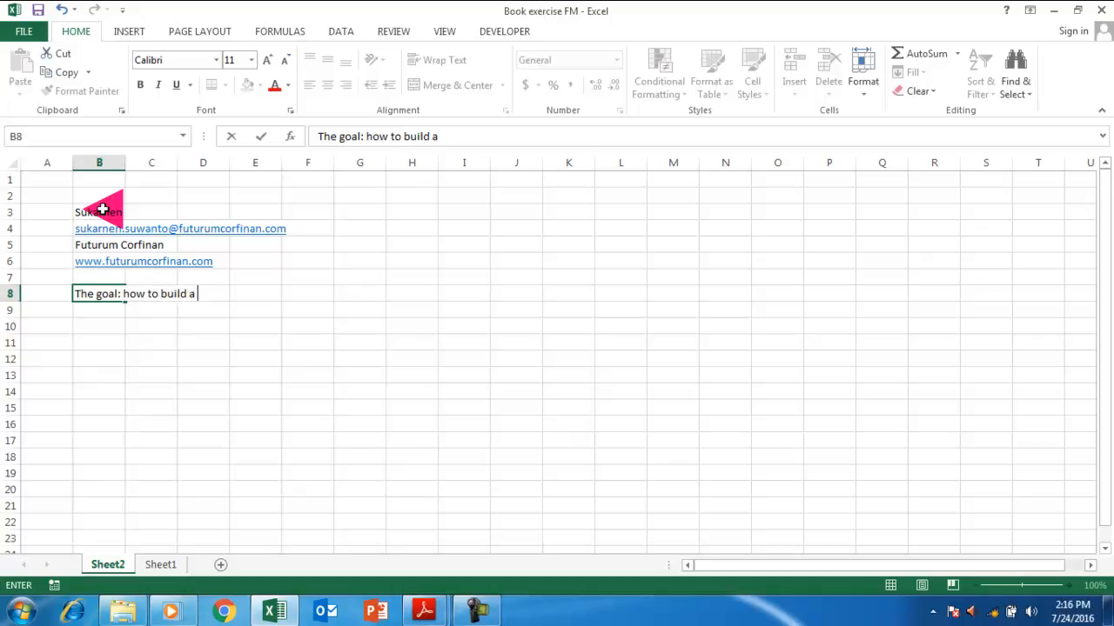
type("vintange d")
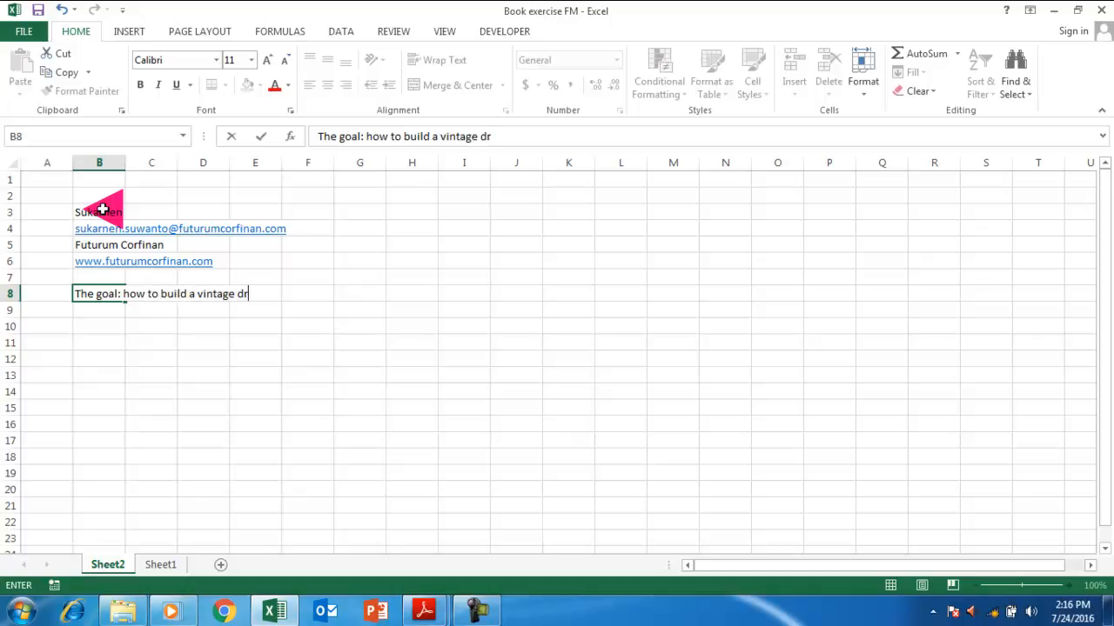
type("epreciationexpe")
key("BackSpace")
key("BackSpace")
key("BackSpace")
key("BackSpace")
type("epxne")
key("BackSpace")
key("BackSpace")
type("xpens")
key("BackSpace")
type("ense table")
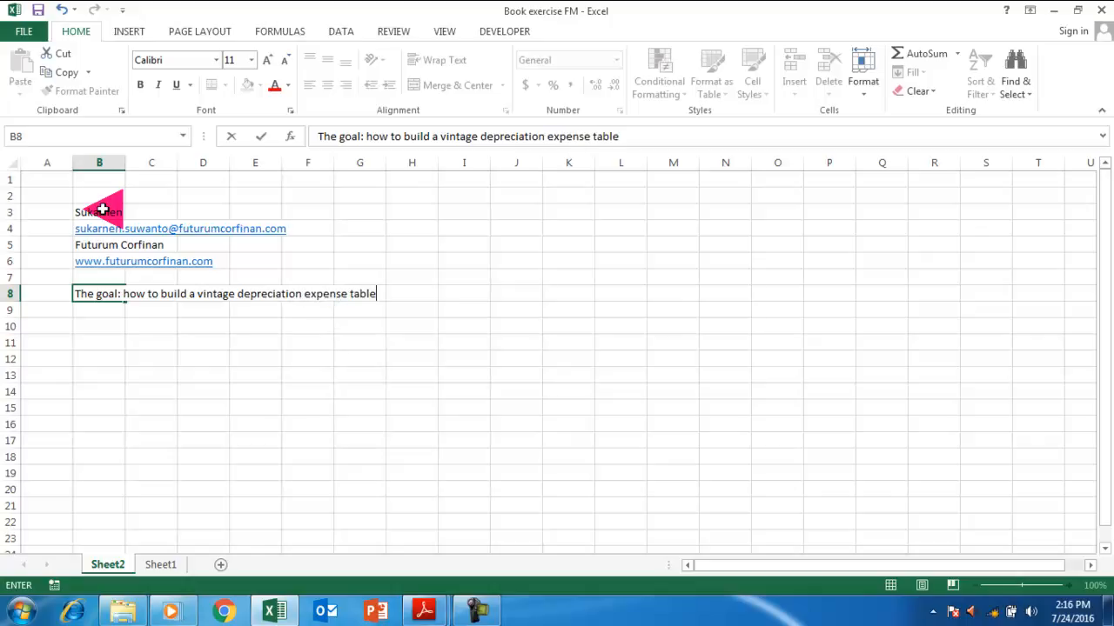
key("Return")
In B9, note the case of a different depreciation rate each year over the fixed assets' life.
type("in the casse")
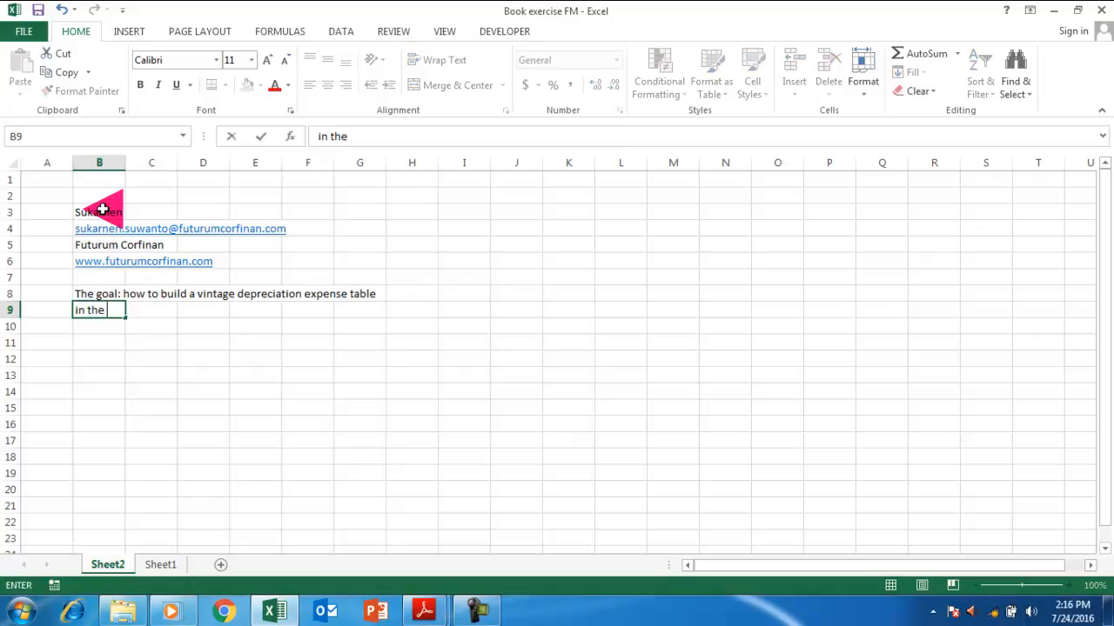
key("BackSpace")
key("BackSpace")
type("e we have a different dre")
key("BackSpace")
key("BackSpace")
type("epreciaiton r")
key("BackSpace")
key("BackSpace")
key("BackSpace")
key("BackSpace")
key("BackSpace")
key("BackSpace")
key("BackSpace")
type("itt")
key("BackSpace")
key("BackSpace")
type("ation for")
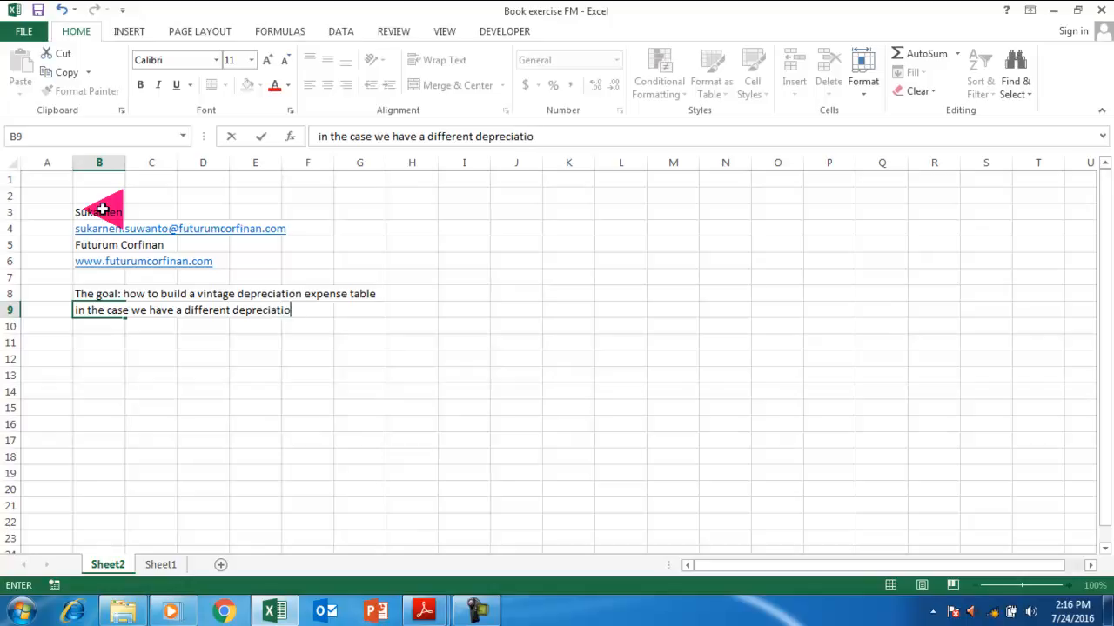
key("BackSpace")
key("BackSpace")
type("rtate f")
key("BackSpace")
key("BackSpace")
key("BackSpace")
type("ate for each year during t")
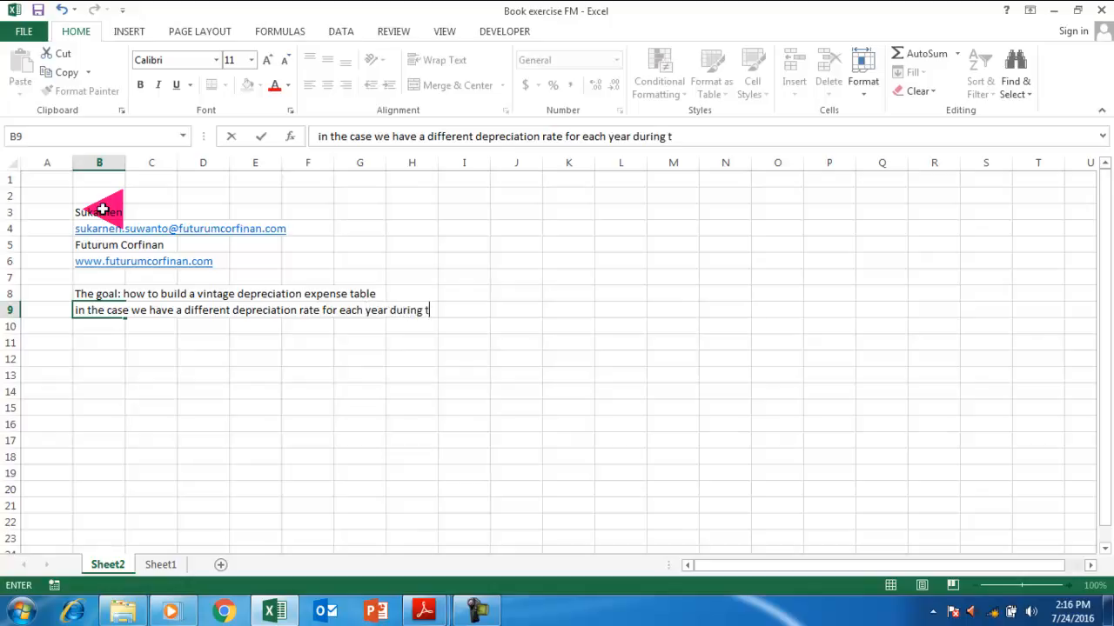
type("he deprec")
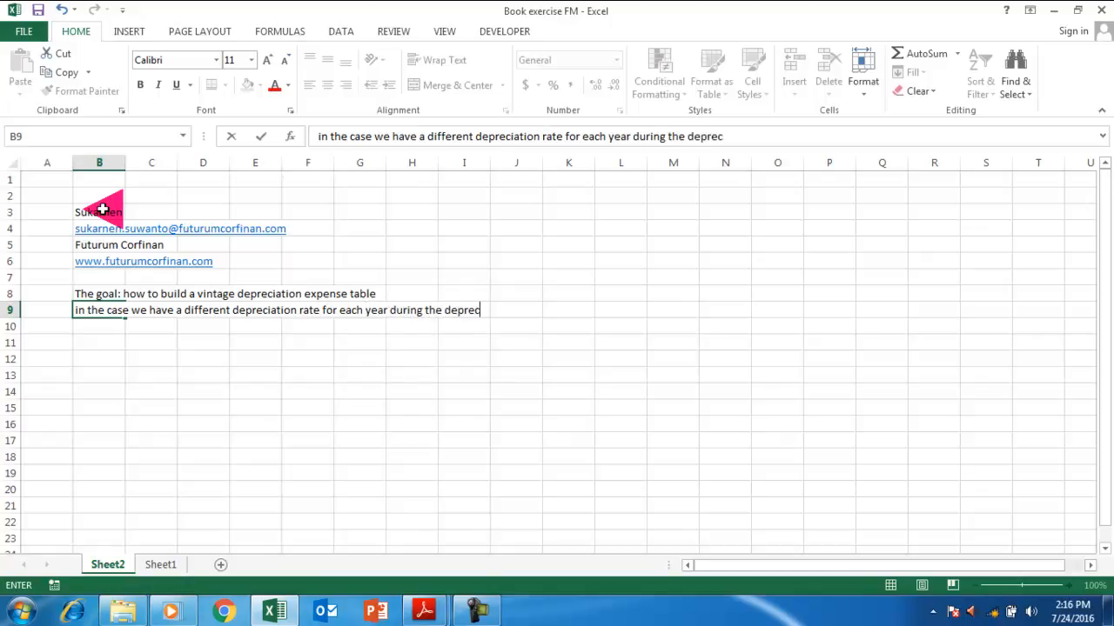
type("iable lik")
type("e of the fic")
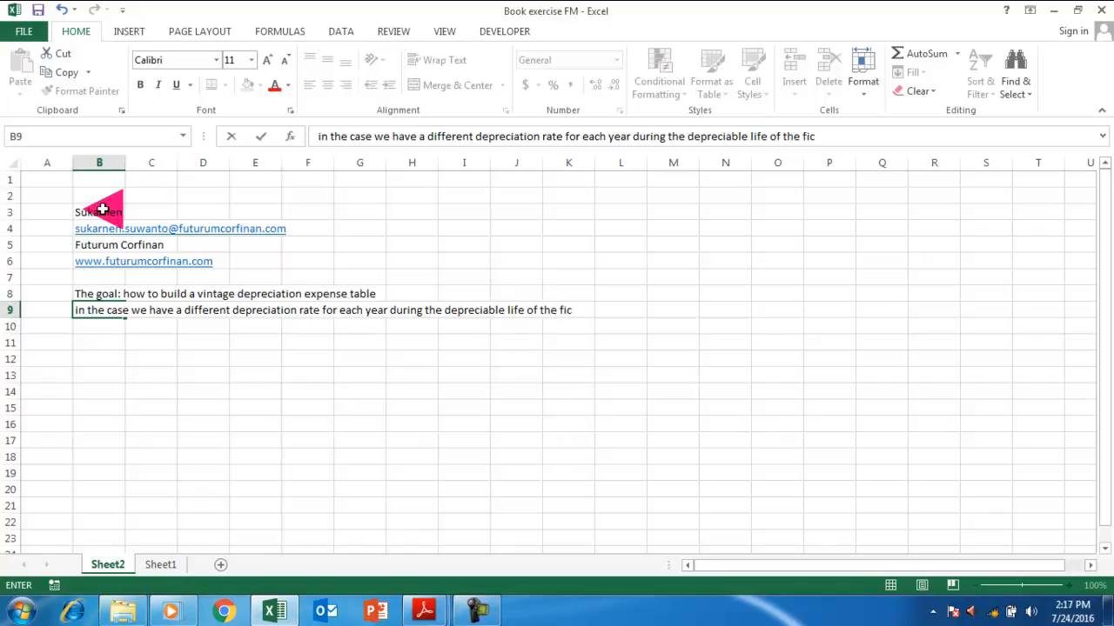
key("BackSpace")
type("xed assets")
key("Return")
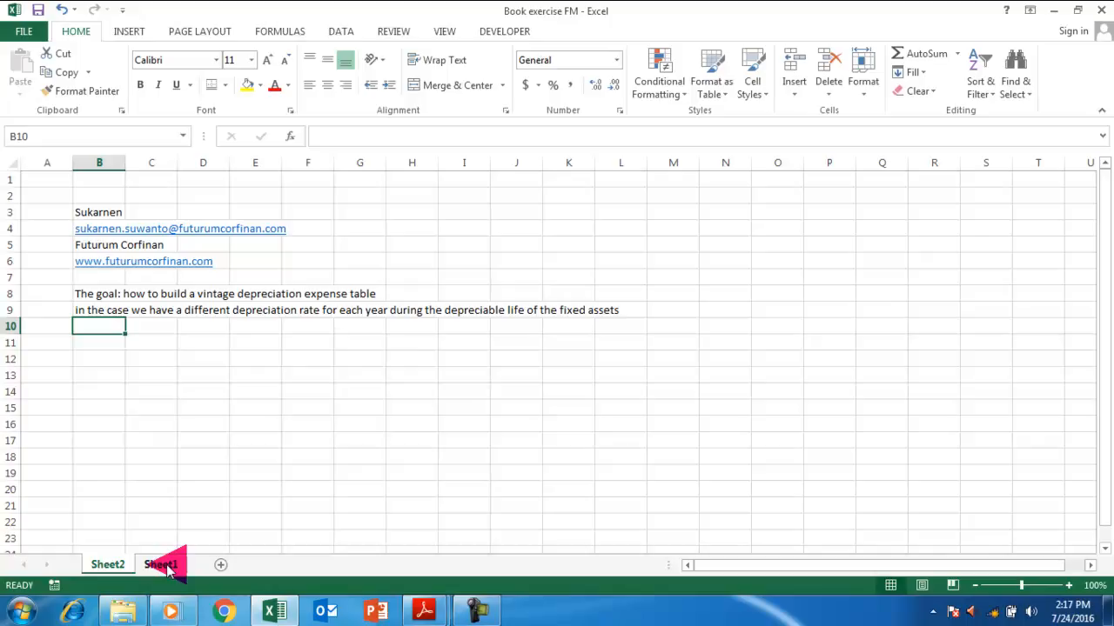
key("Down")
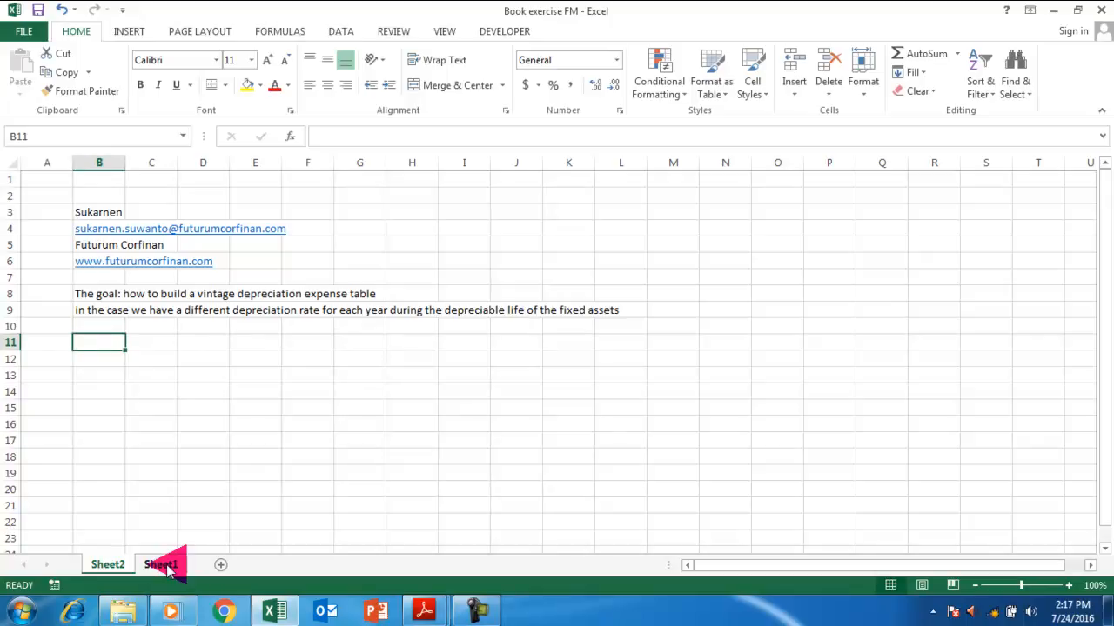
Add the Depreciable Life label in row 11 with a value of 7.
type("Sa")
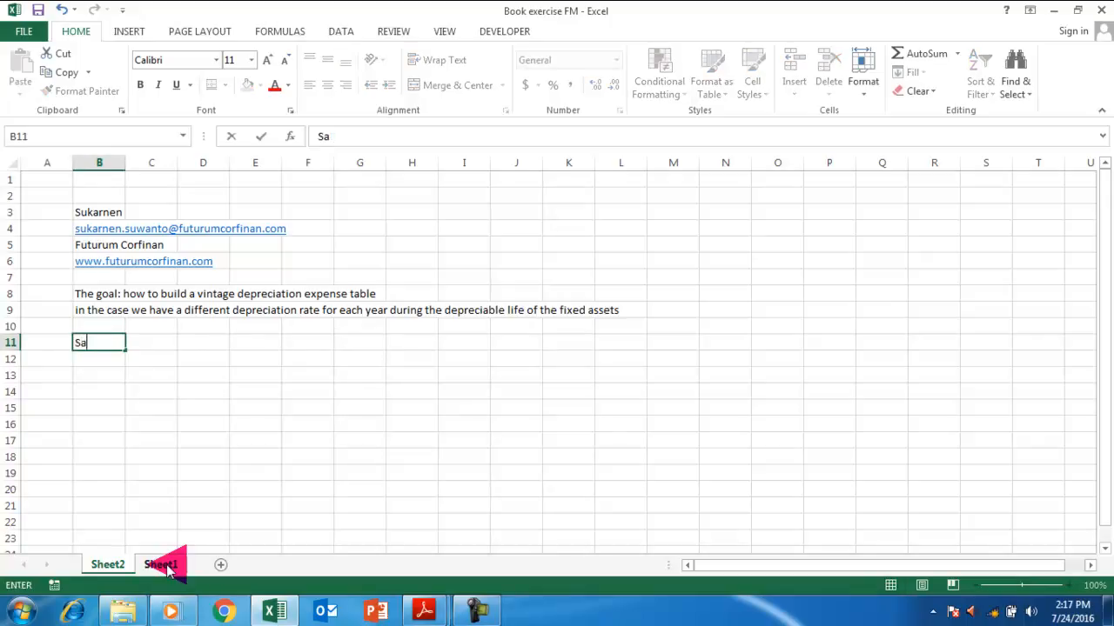
type("Dep")
key("BackSpace")
key("BackSpace")
key("BackSpace")
type("Deprecia")
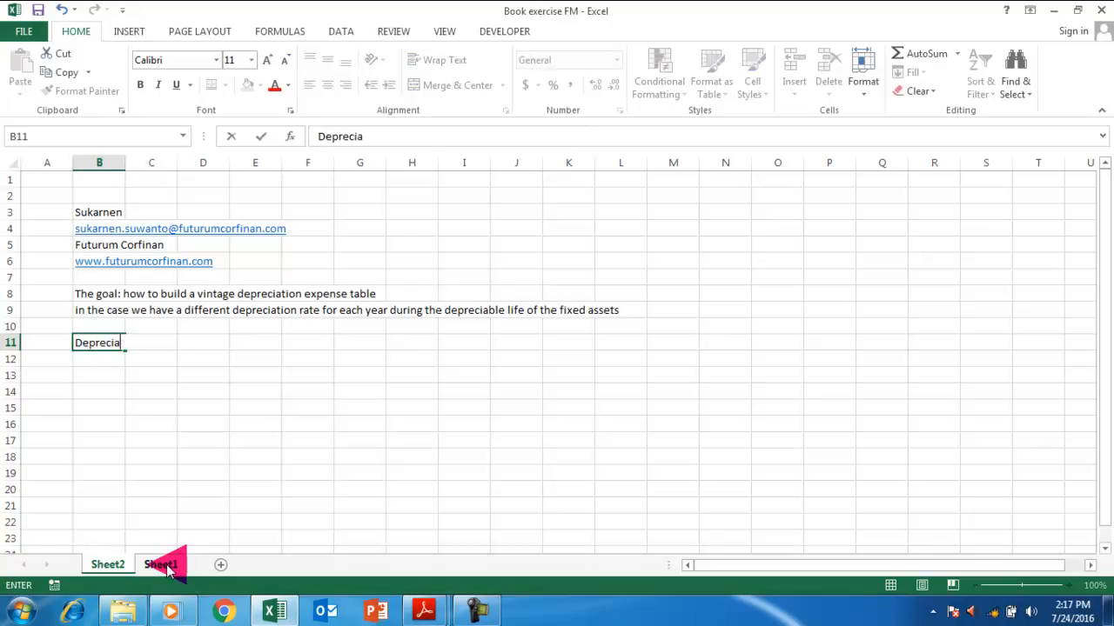
type("ble Life")
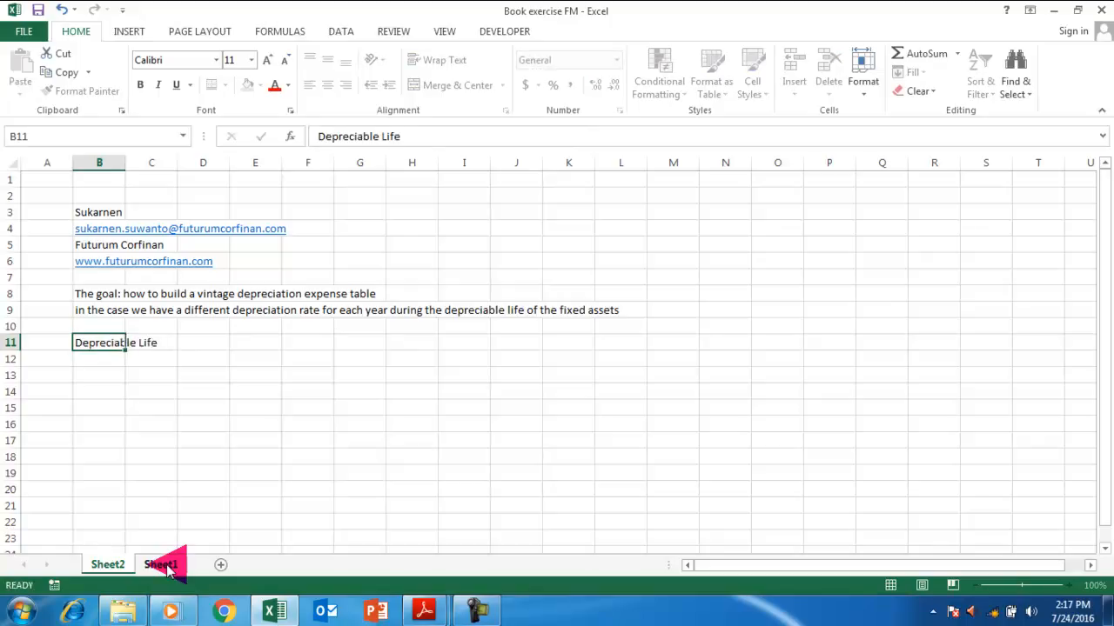
key("ctrl+Return")
key("Right")
key("Right")
key("Right")
type("7")
key("Return")
Add the unit label [years] in D11 beside the life value.
key("Up")
key("Left")
key("Left")
key("Right")
type("[uear")
key("BackSpace")
key("BackSpace")
key("BackSpace")
key("BackSpace")
type("yeasrs")
key("BackSpace")
key("BackSpace")
key("BackSpace")
type("rs]")
key("Return")
key("Left")
key("Left")
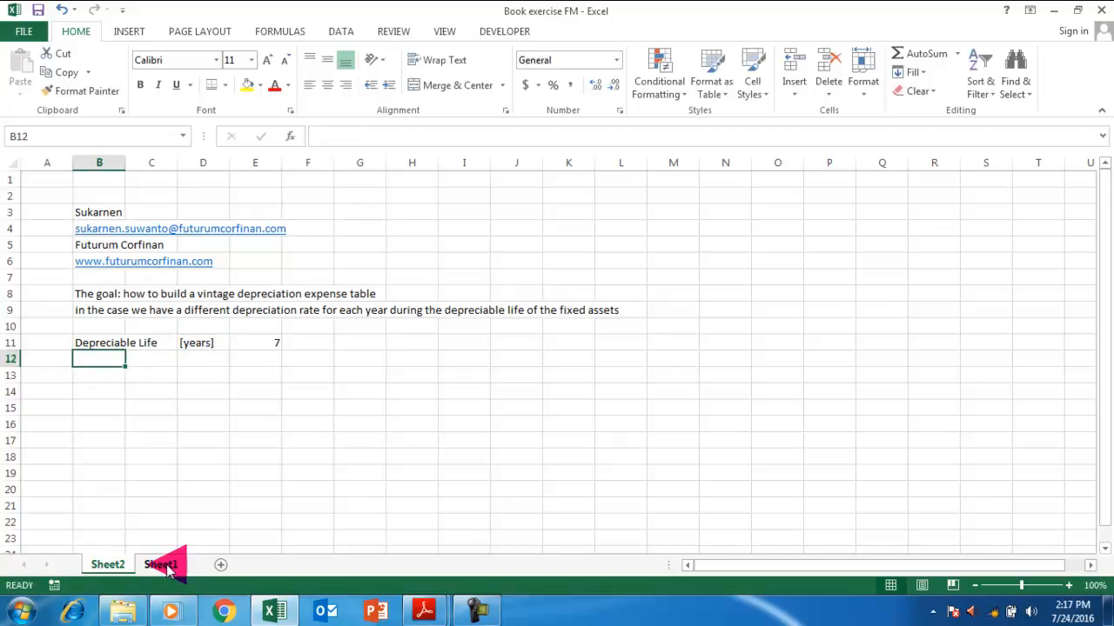
Start the period counter with 0 in E13 and =E13+1 in F13.
key("Down")
key("Right")
key("Right")
key("Right")
key("Right")
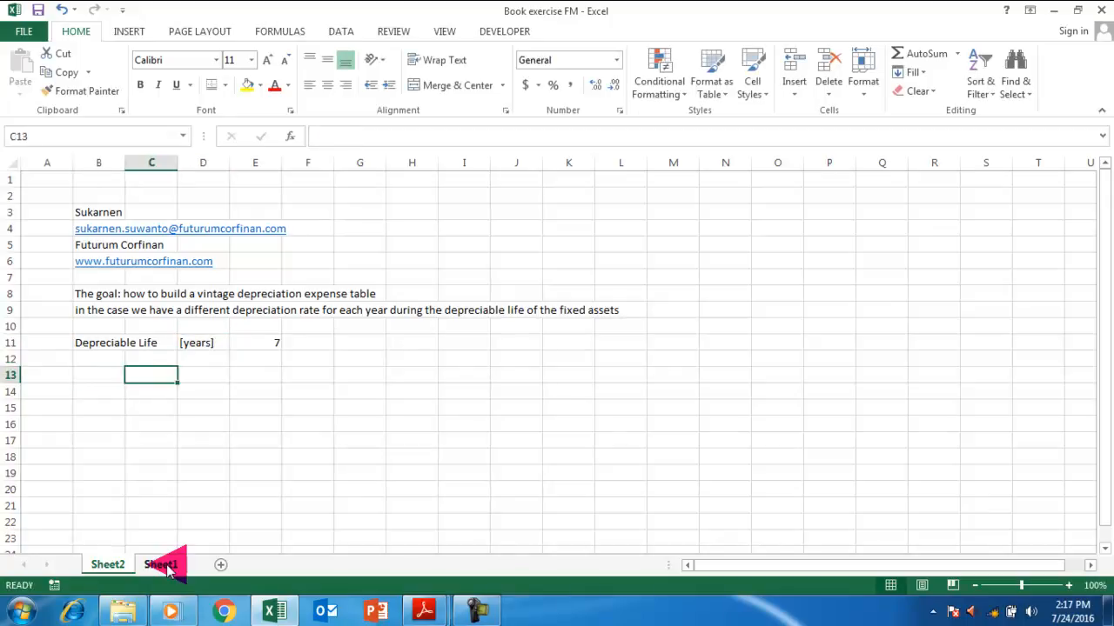
key("Left")
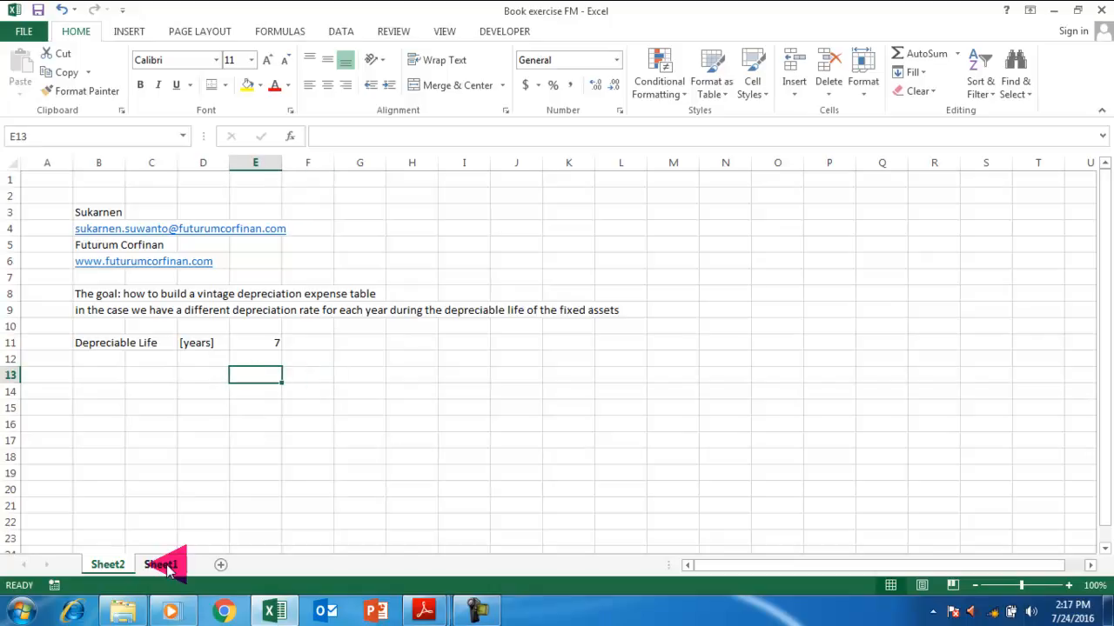
type("0")
key("Right")
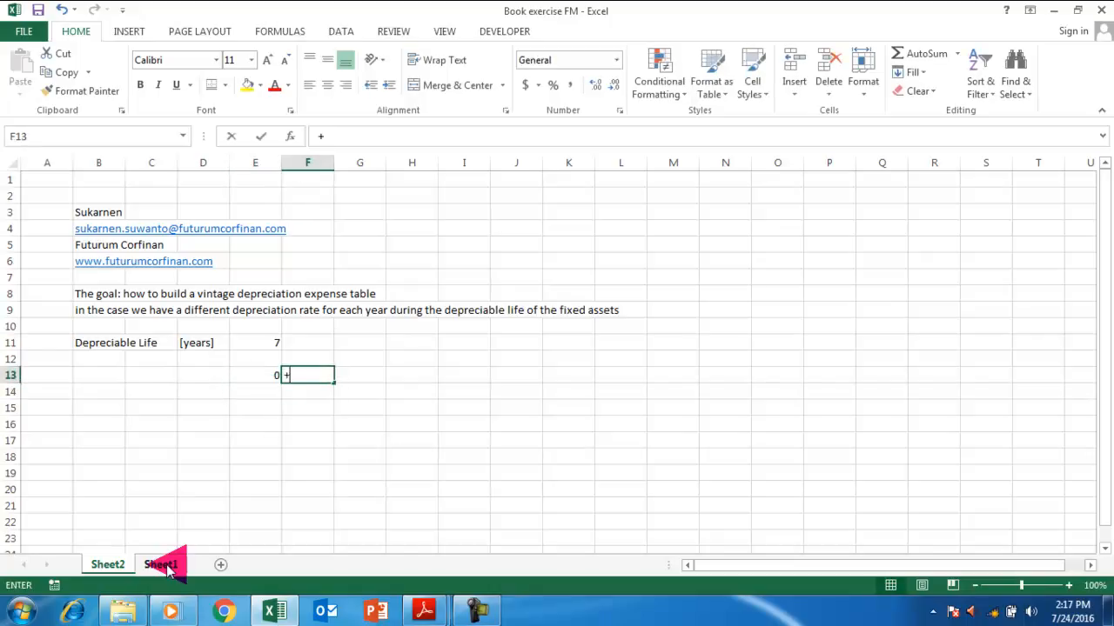
type("+1")
key("Left")
type("+1")
key("ctrl+Return")
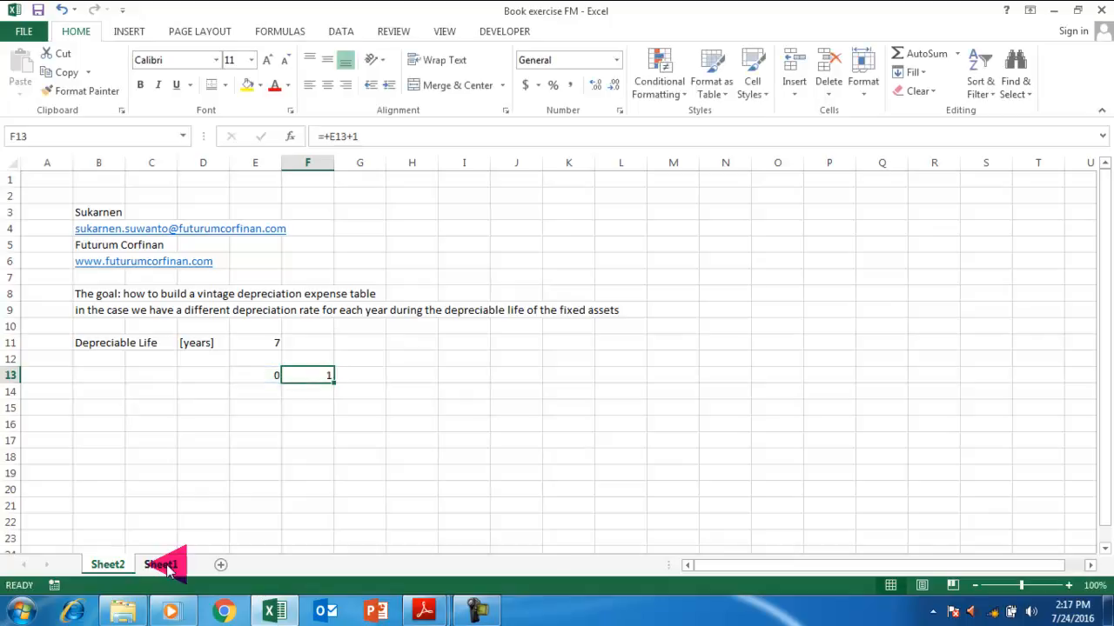
Fill the counter formula across row 13 to period 7, clearing the extra 8 in M13.
key("shift+Right")
key("shift+Right")
key("shift+Right")
key("shift+Right")
key("shift+Right")
key("shift+Right")
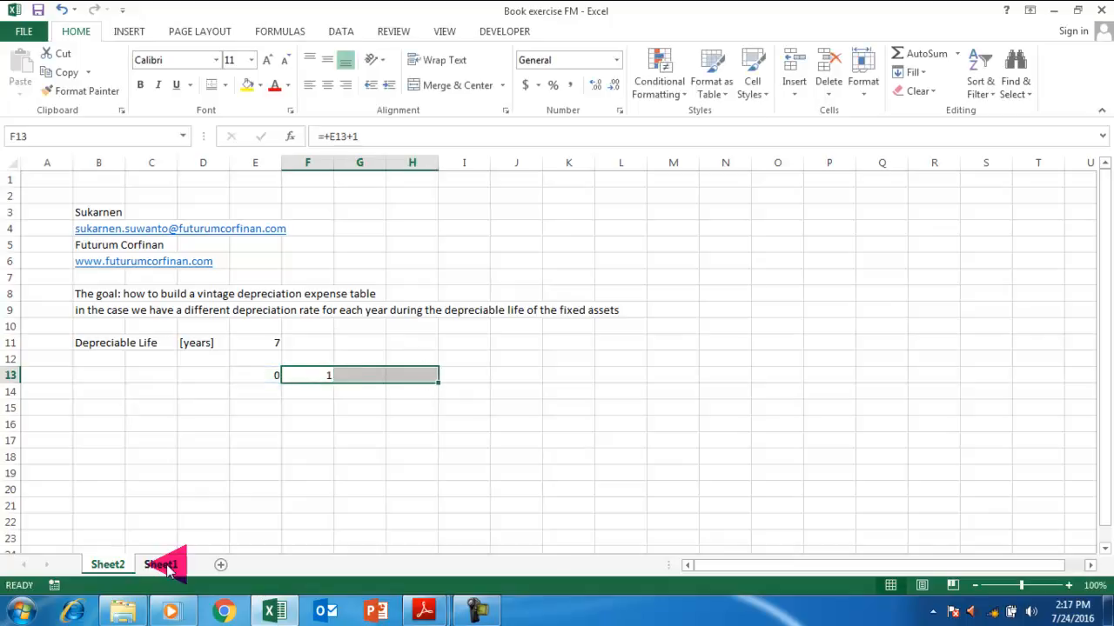
key("Right")
key("Left")
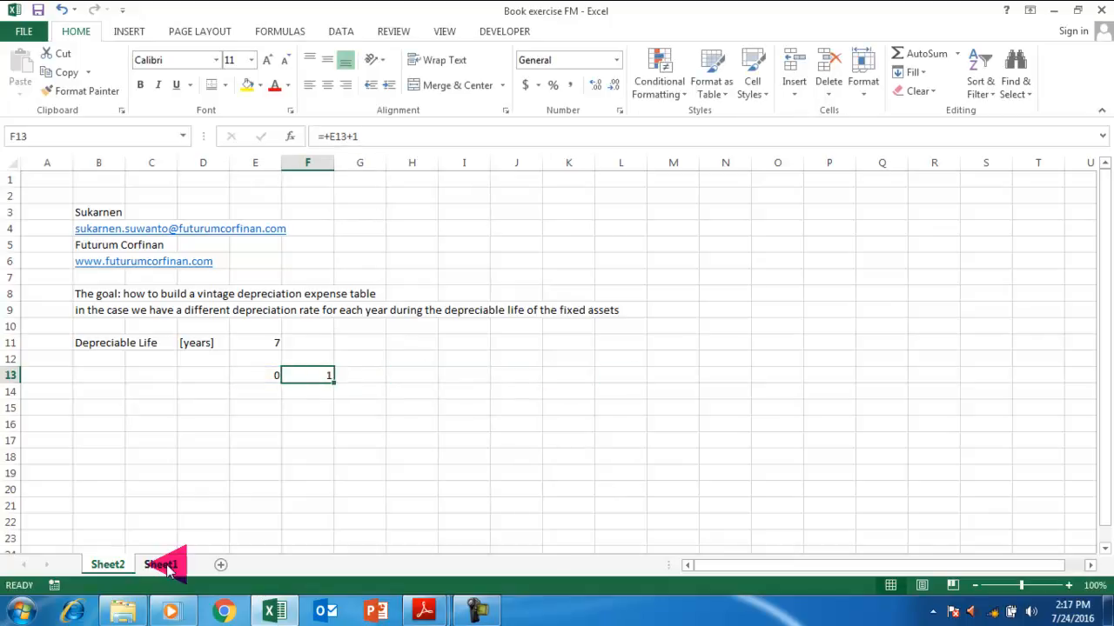
key("shift+Right")
key("shift+Right")
key("shift+Right")
key("shift+Right")
key("shift+Right")
key("shift+Right")
key("shift+Right")
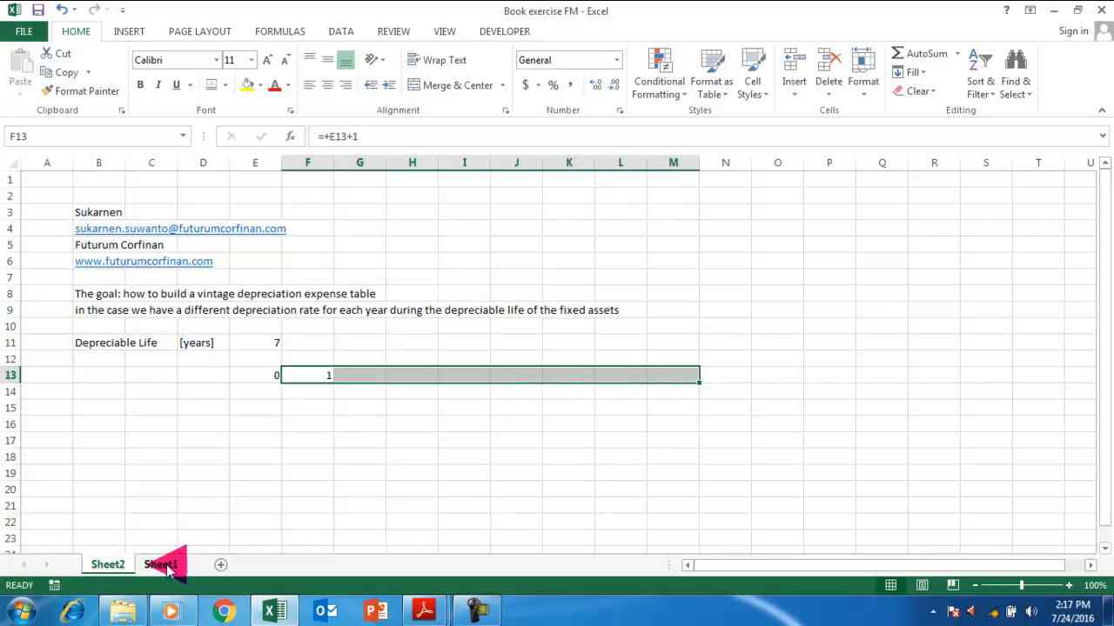
key("ctrl+r")
key("Right")
key("Right")
key("Right")
key("Right")
key("Right")
key("Right")
key("Right")
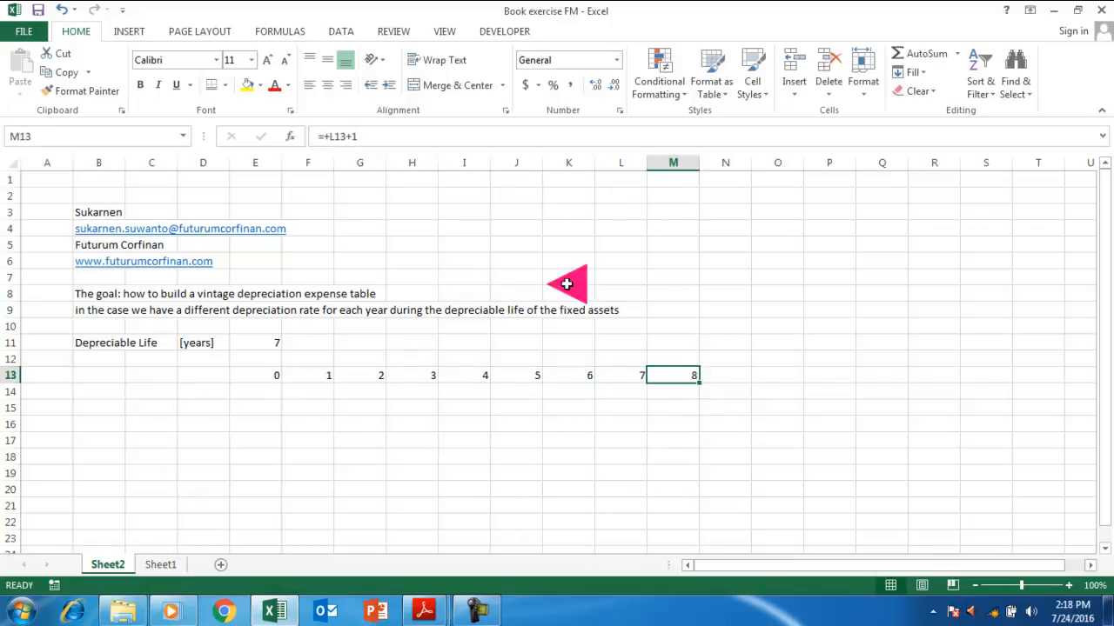
key("Delete")
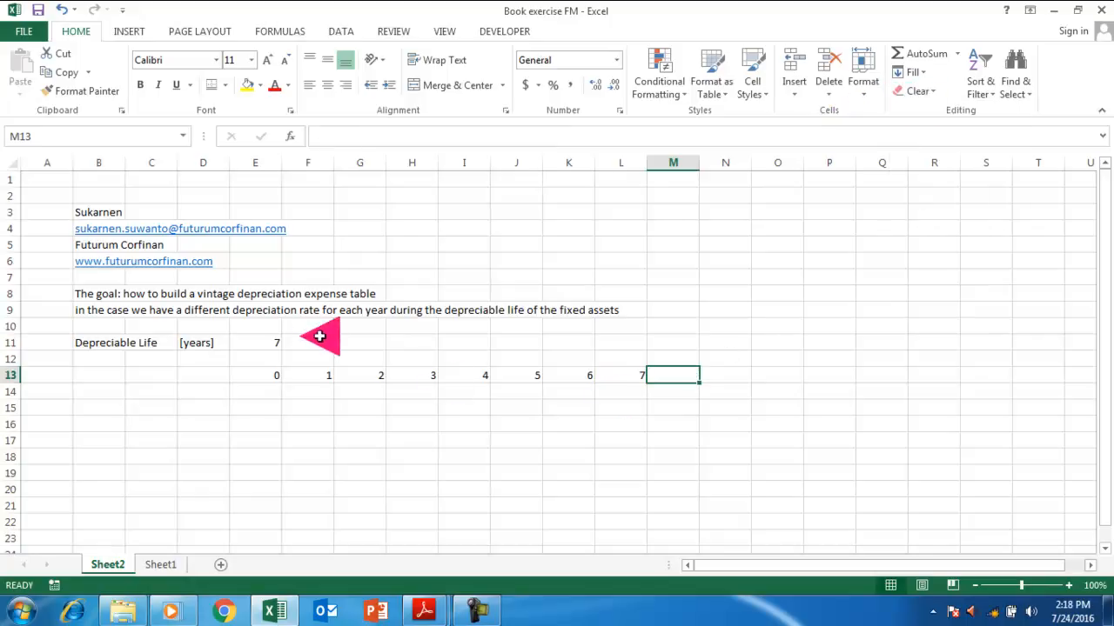
left_click(194, 390)
Label row 14 'Depreciation Rate' in B14 and enter a first rate of 40% in F14.
left_click(149, 389)
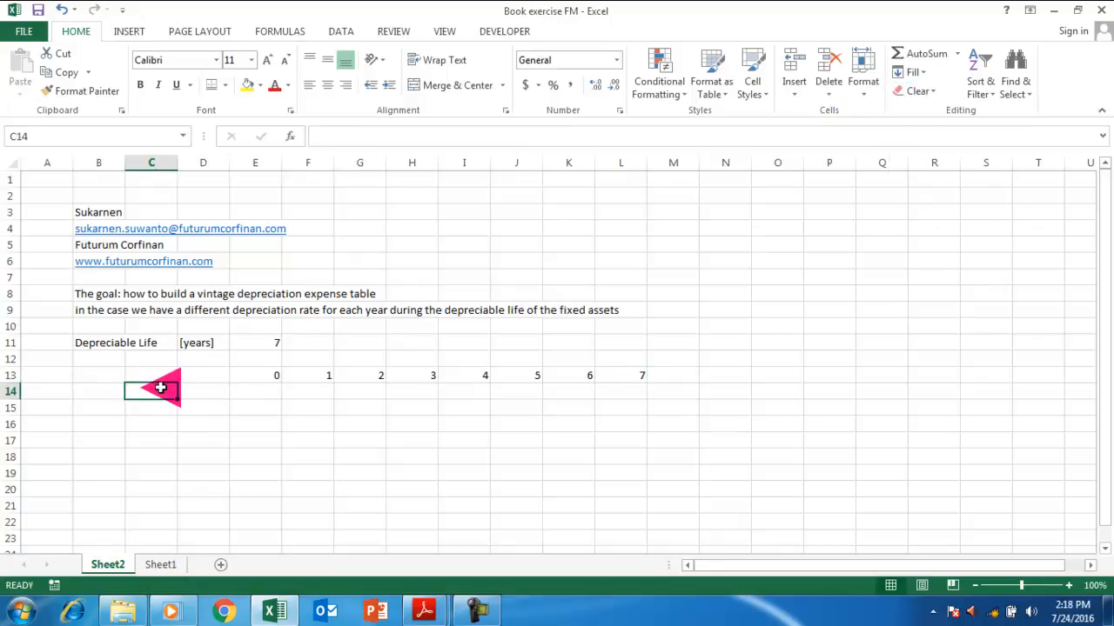
key("Left")
type("Dep")
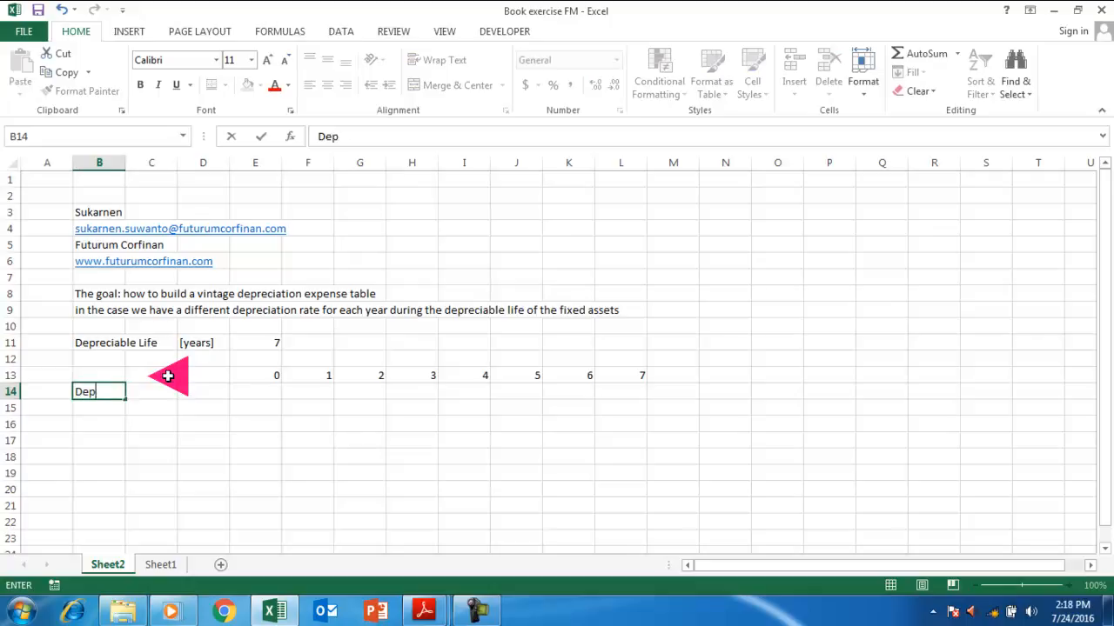
type("reciation Rate")
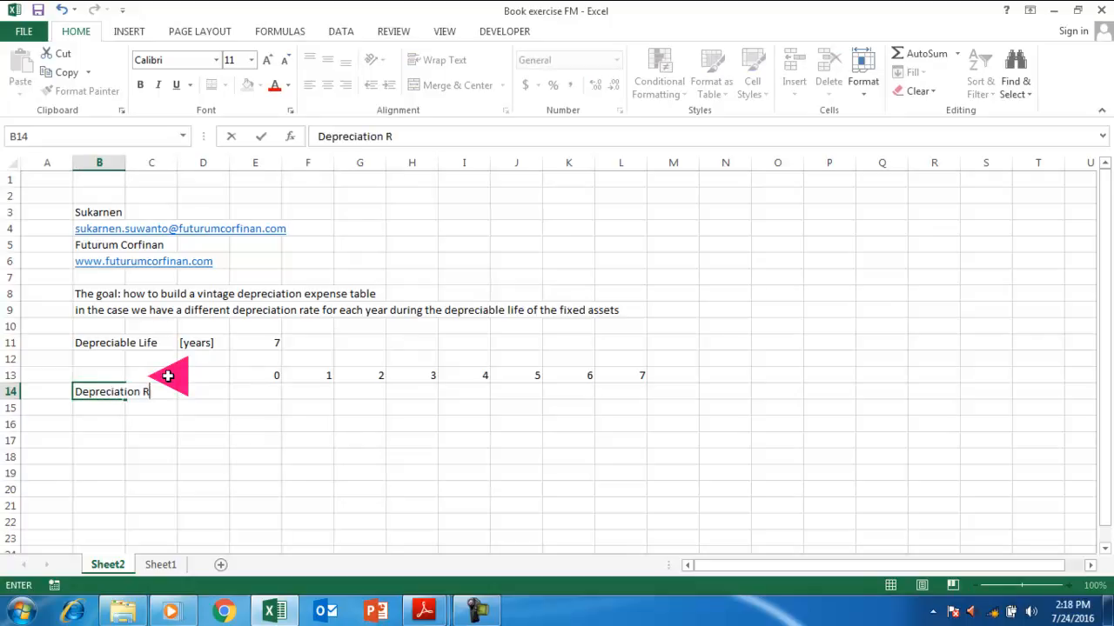
key("Right")
key("Right")
key("Right")
key("Right")
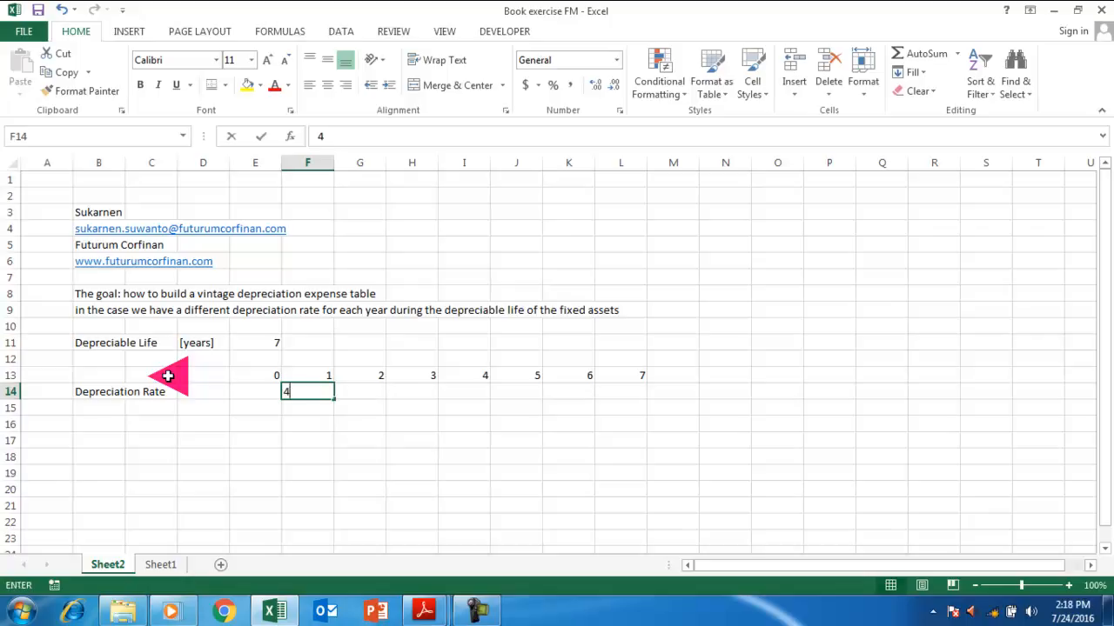
type("40%")
key("Return")
Try trial rates of 30% in F14, 20% in G14 and 10 in H14.
key("Up")
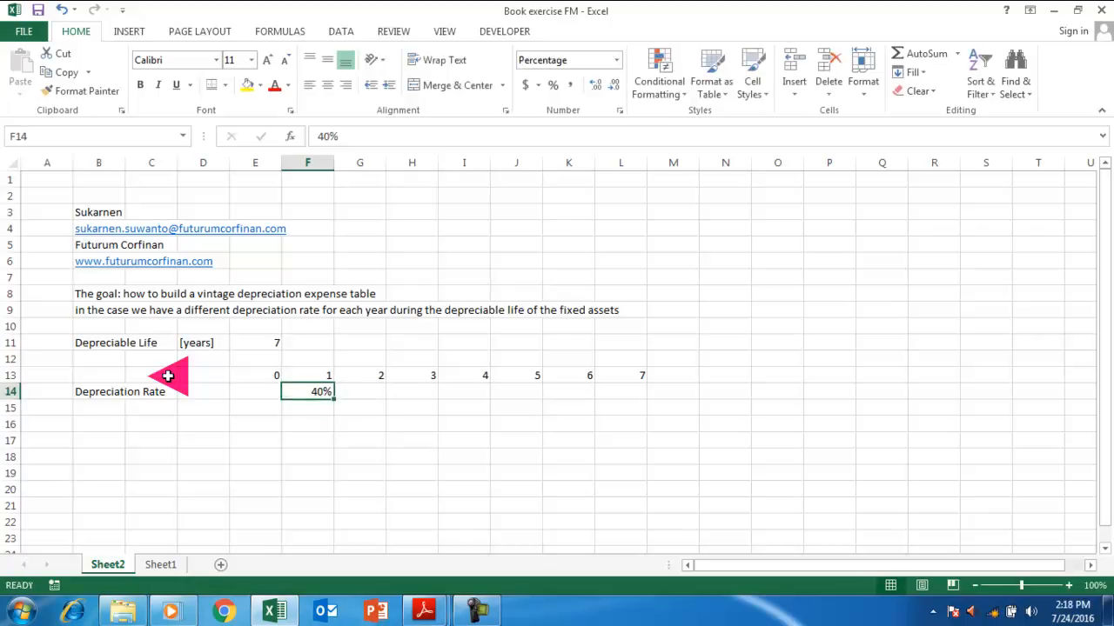
type("30")
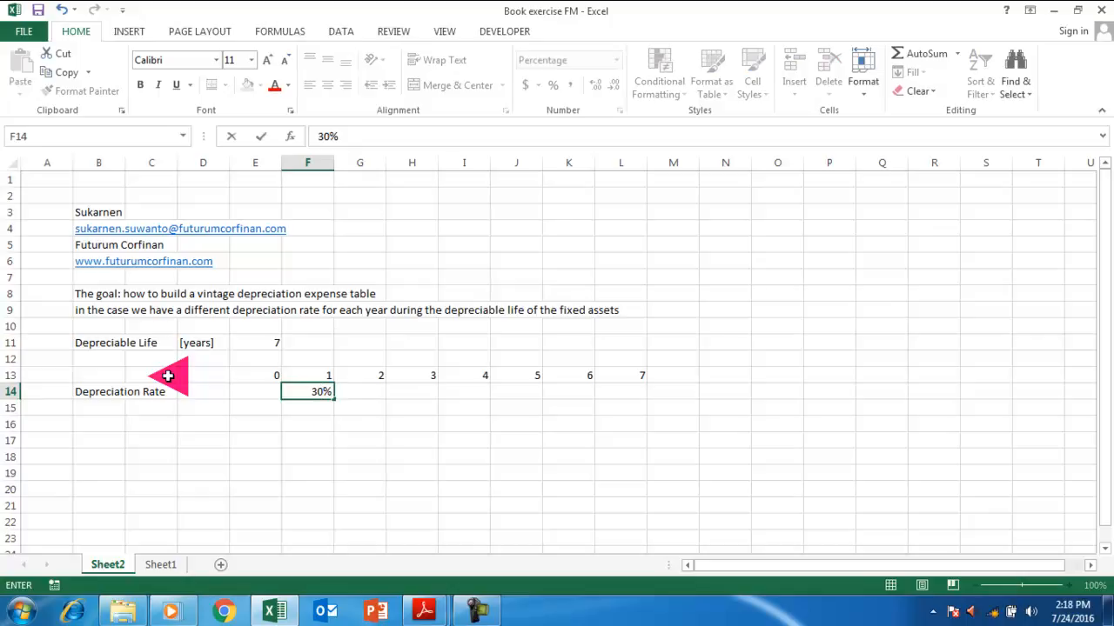
key("Return")
key("Up")
key("Right")
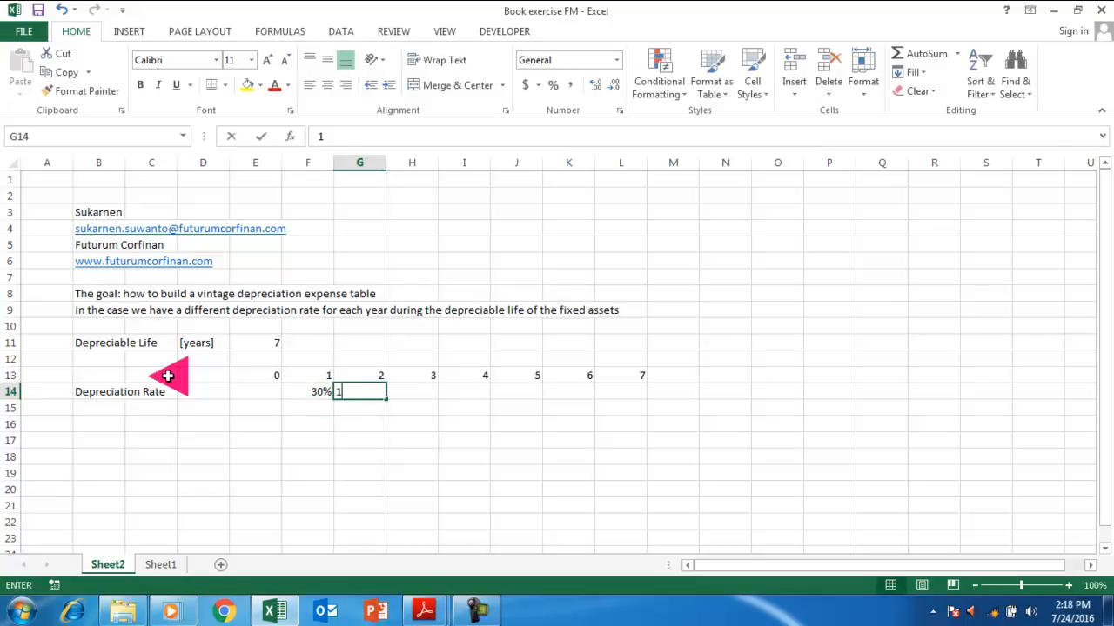
type("14")
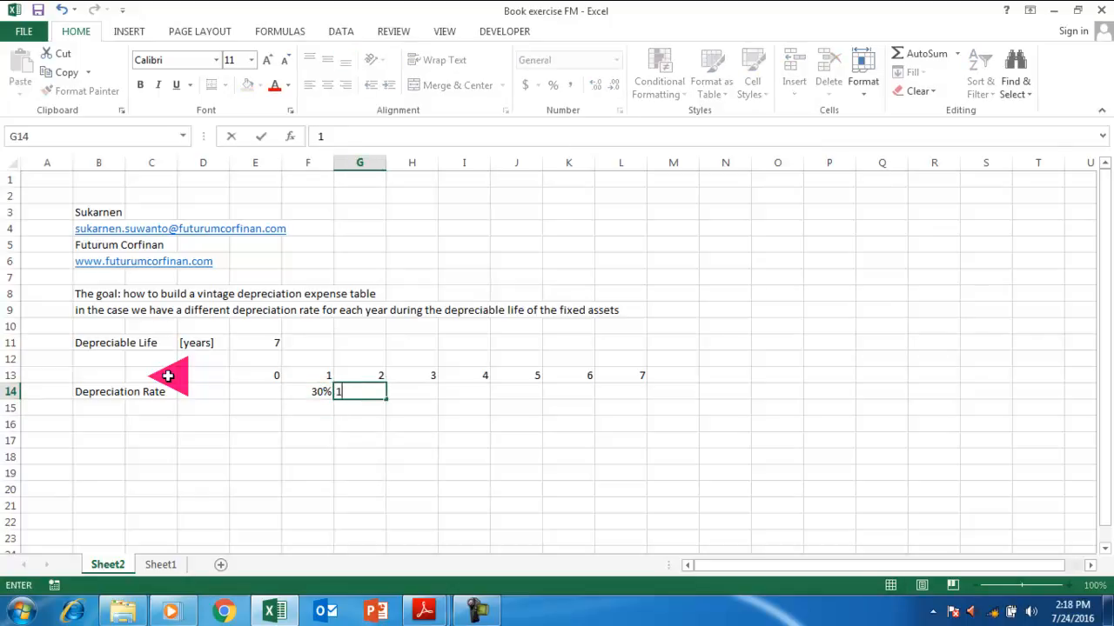
type("20")
key("Return")
key("Up")
key("Right")
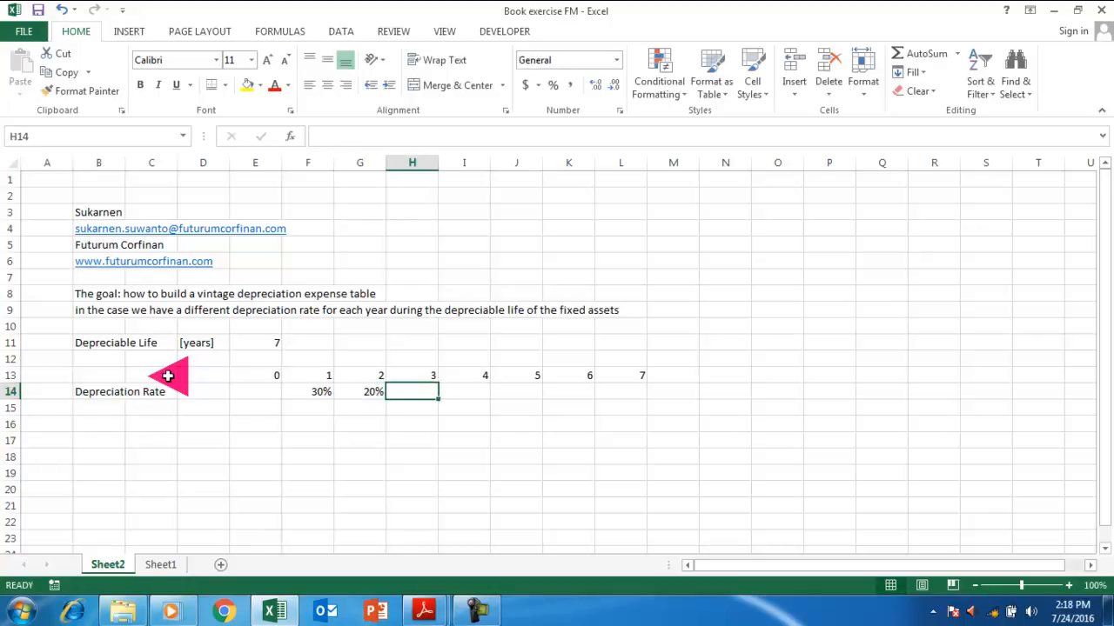
type("10")
key("Return")
key("Up")
key("Left")
key("Left")
Revise the rates to 20% in F14, 15% in G14 and 10% in H14.
type("20")
key("Return")
key("Up")
key("Right")
type("1")
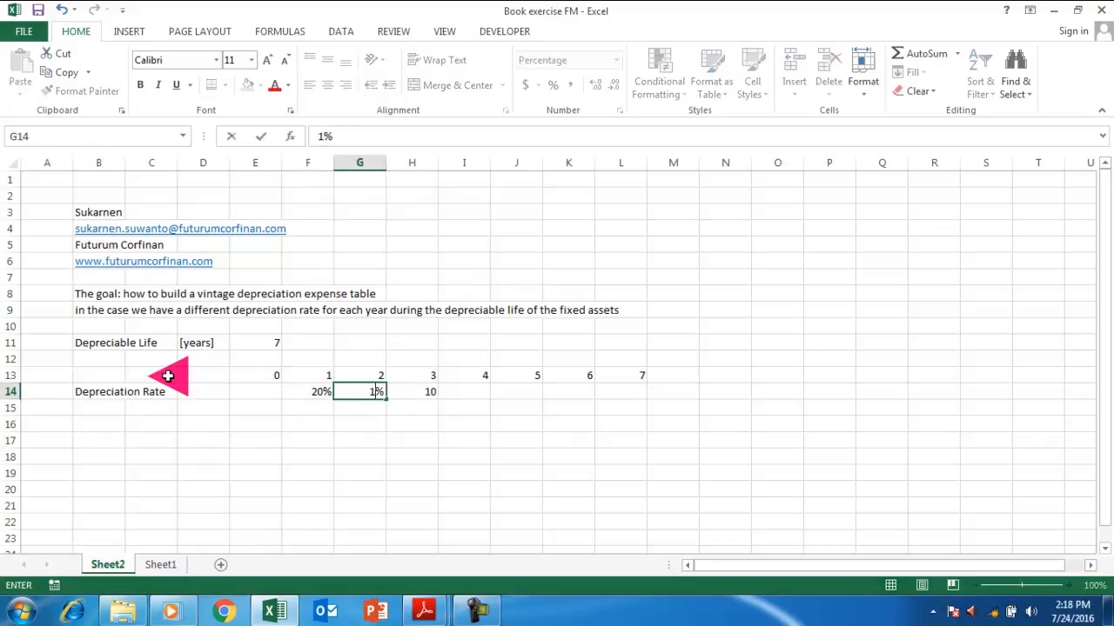
type("5")
key("Right")
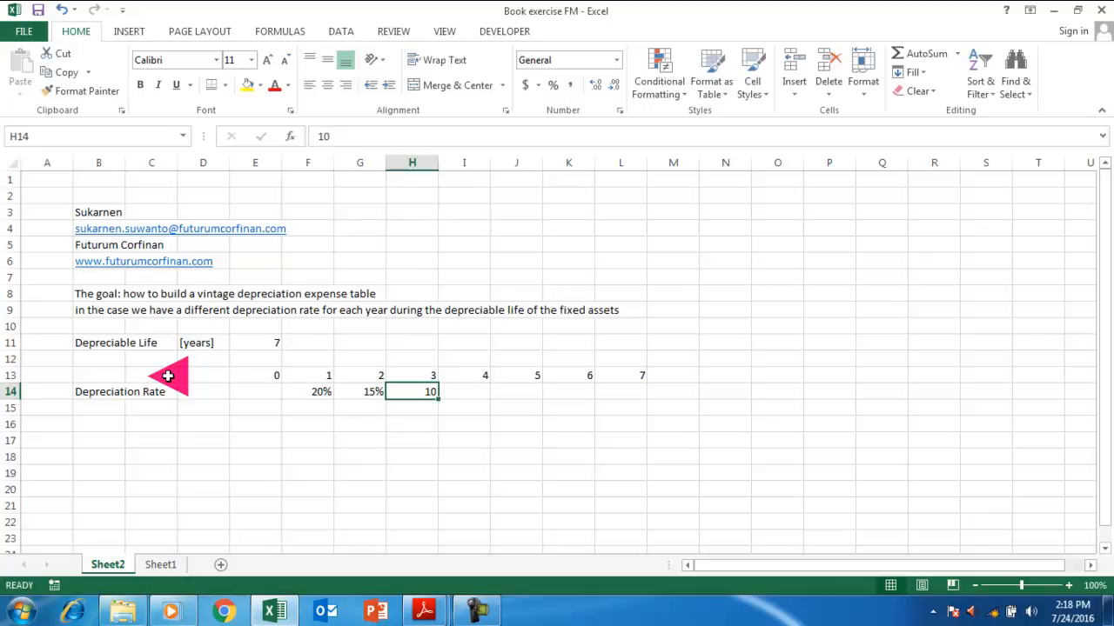
key("Return")
key("Up")
key("F2")
type("%")
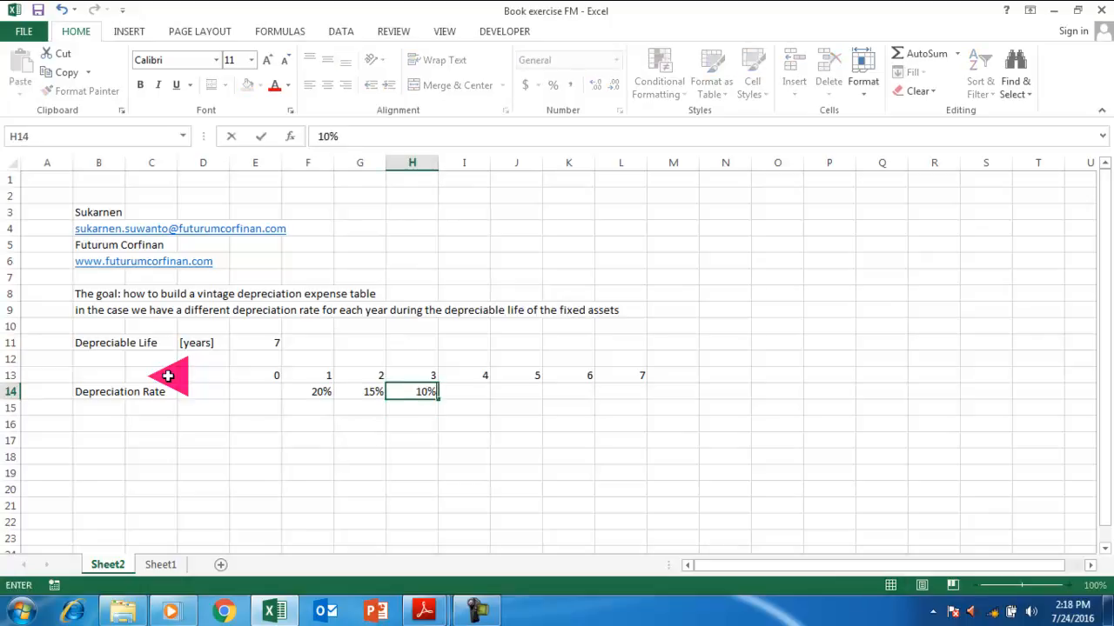
key("Return")
Enter 10% as the period 4 rate in I14.
key("Up")
key("Right")
type("10%")
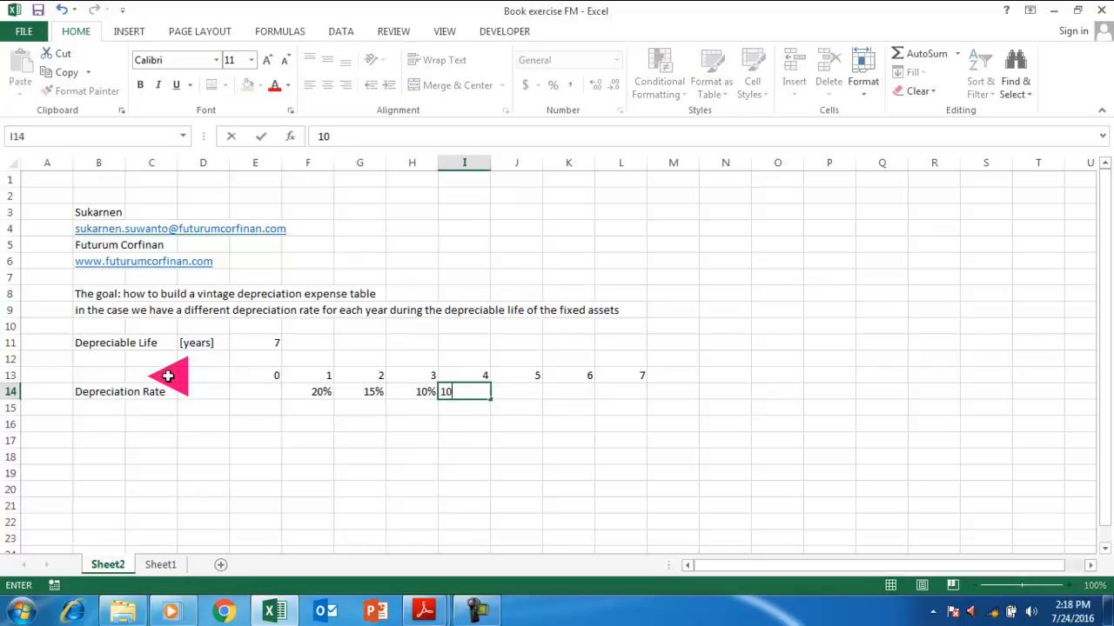
key("Return")
key("Up")
key("Right")
key("Right")
key("Right")
key("Right")
key("Right")
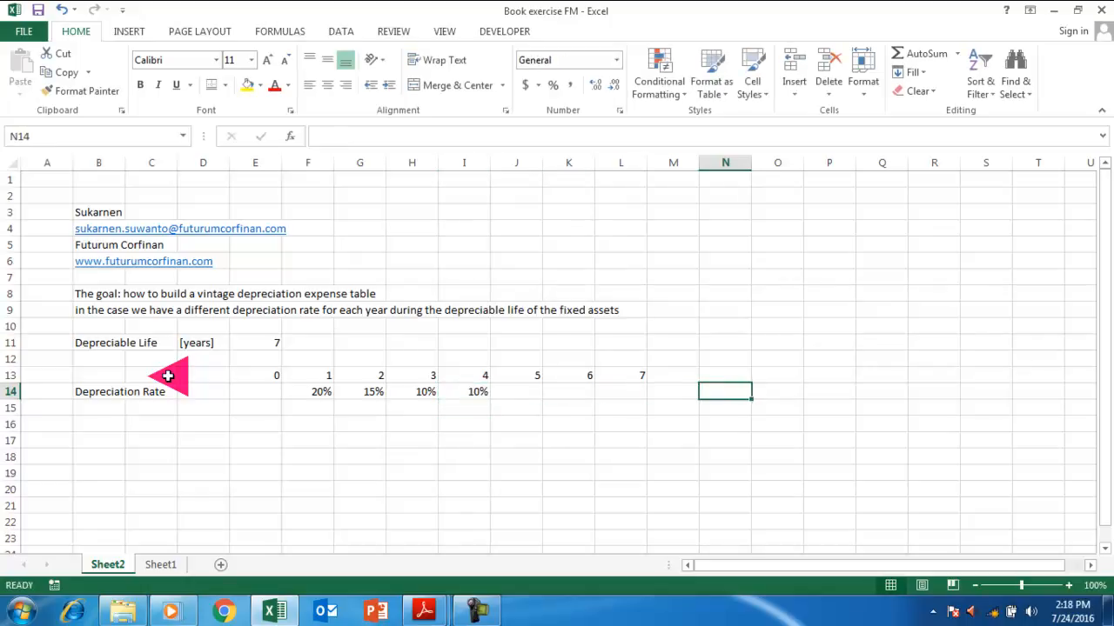
key("Up")
key("Left")
key("Right")
Label N13 'Total' and sum the rates F14:M14 in N14, currently showing 55%.
type("Total")
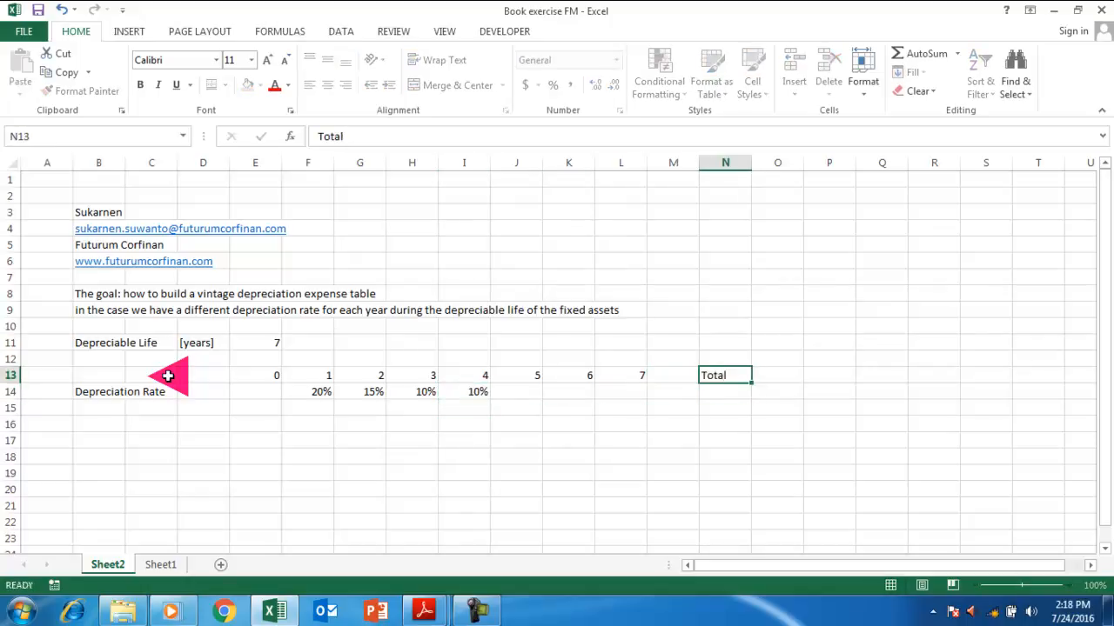
key("Return")
key("Return")
key("Up")
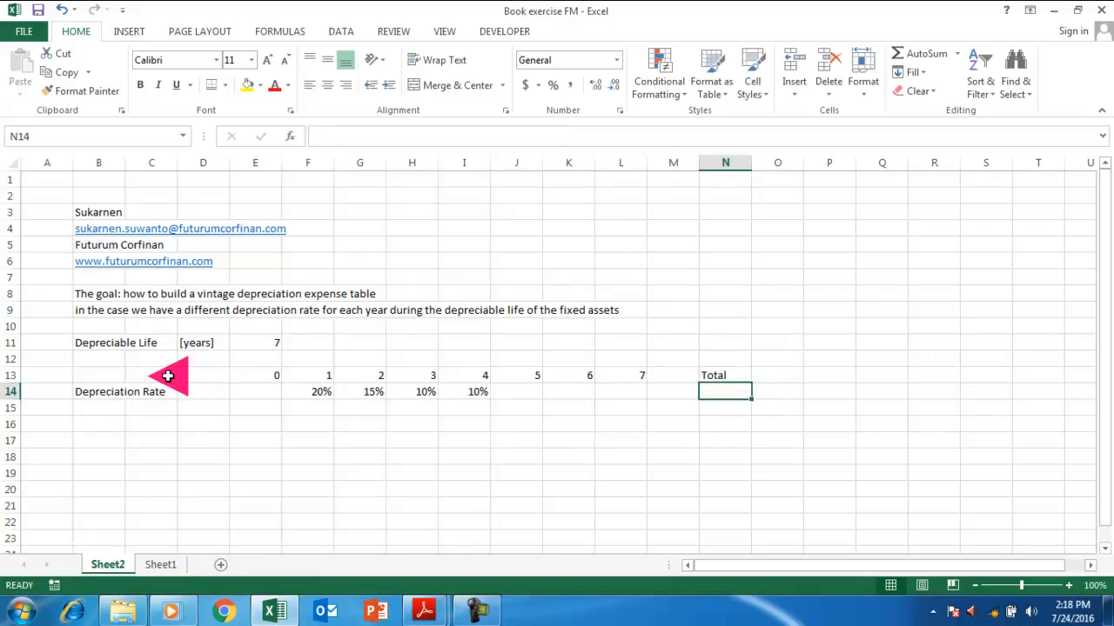
key("alt+equal")
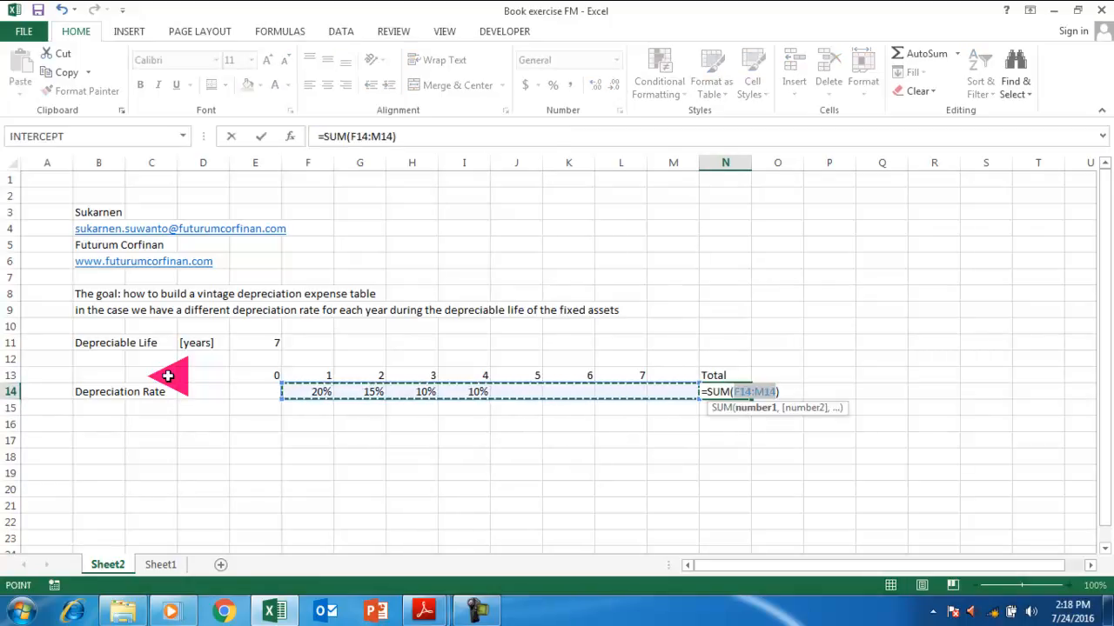
key("BackSpace")
key("Return")
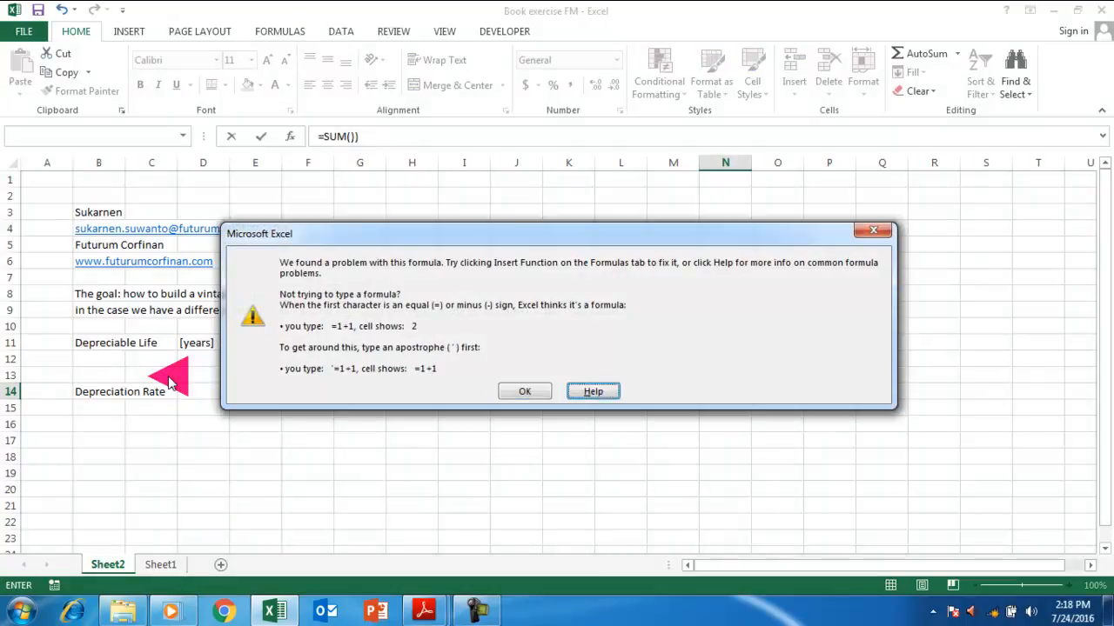
key("Return")
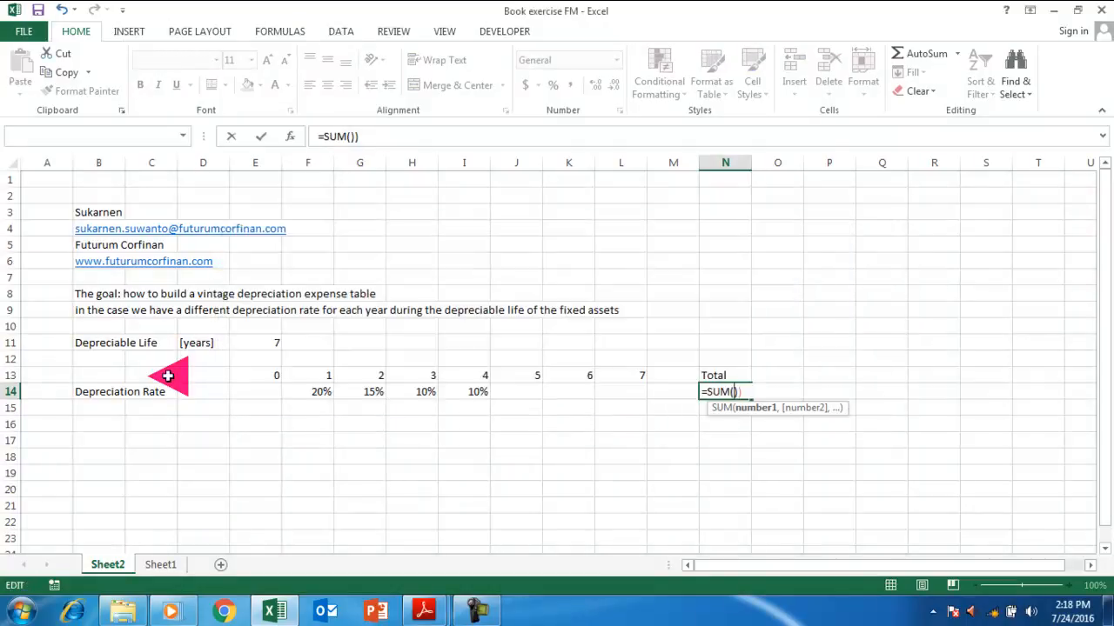
key("Right")
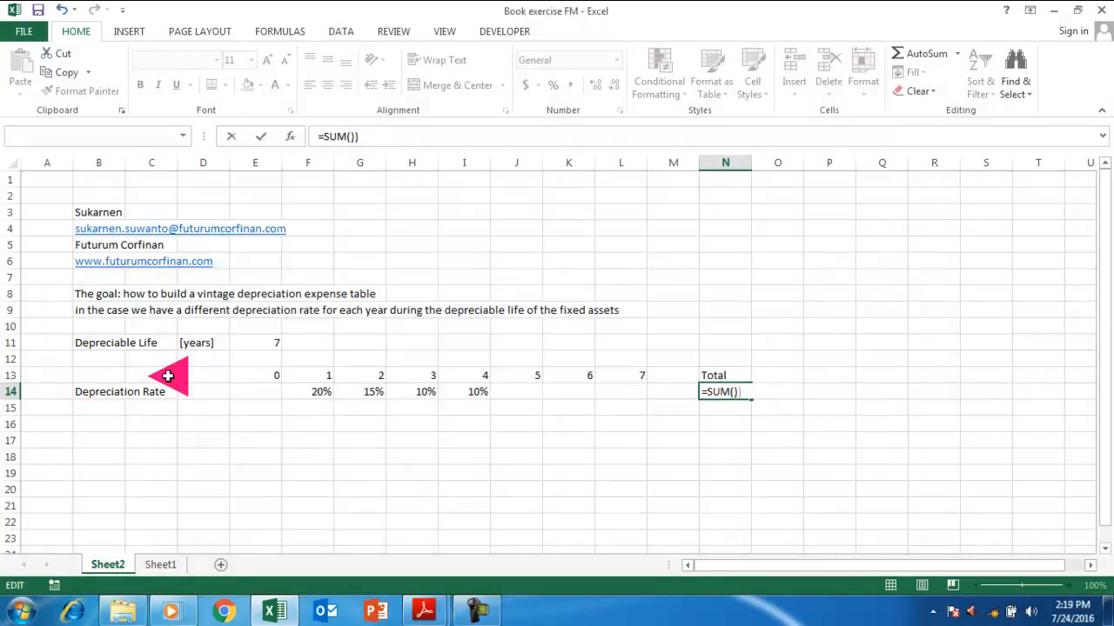
key("BackSpace")
left_click_drag(299, 391, 661, 393)
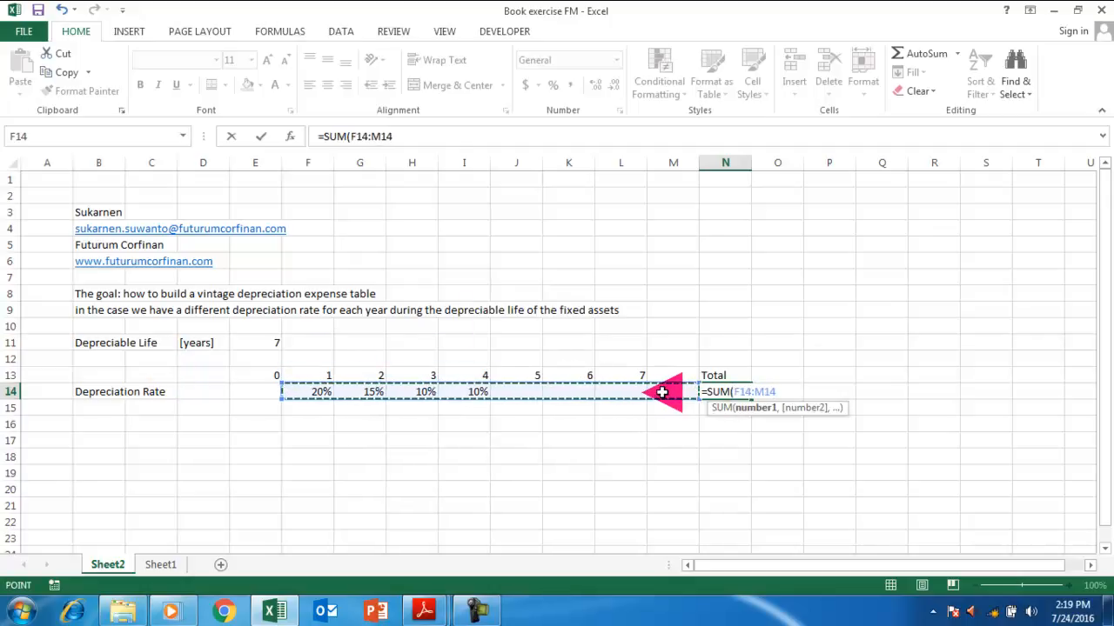
key("Return")
key("Up")
Enter 10% as the year 5 rate and 7% as the year 6 rate.
key("Left")
key("Left")
key("Left")
key("Left")
key("Left")
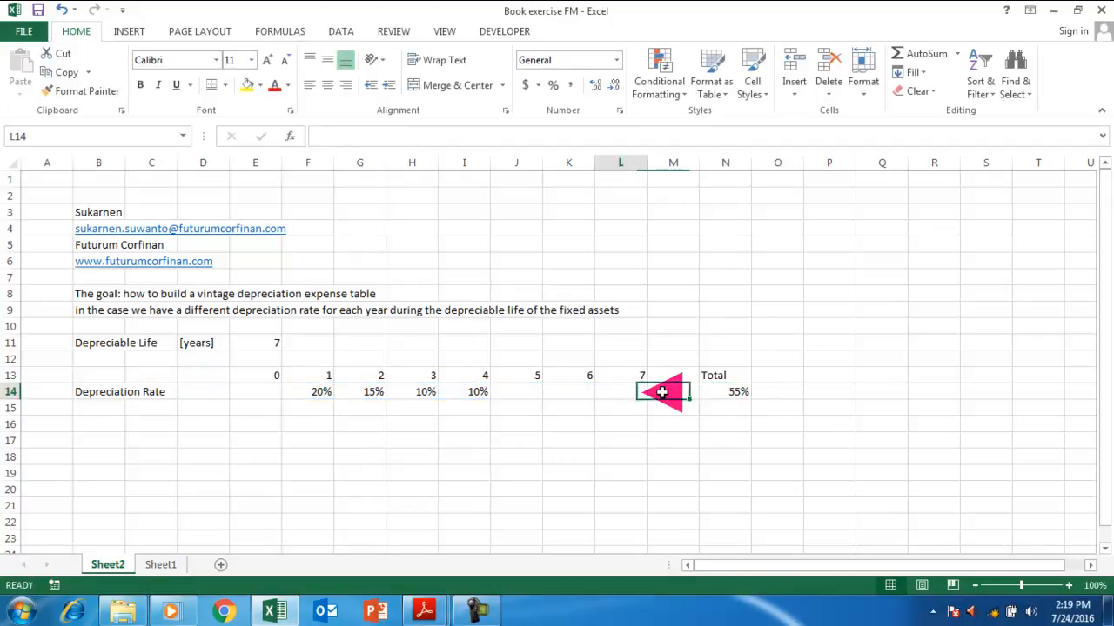
key("Right")
type("10%")
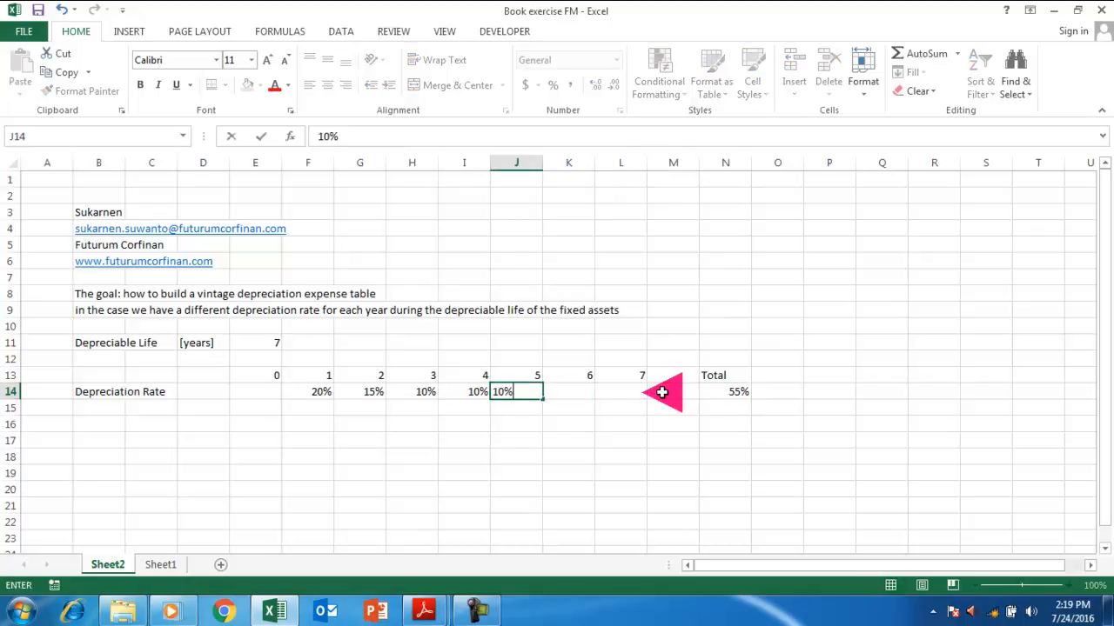
key("Return")
key("Up")
key("Right")
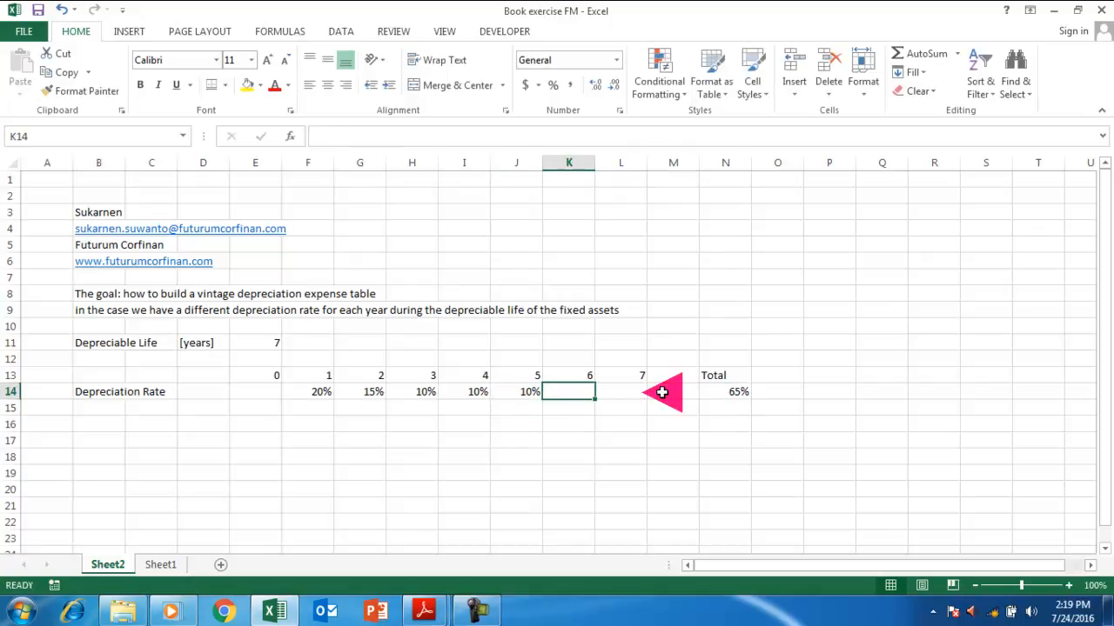
type("7%")
key("Return")
key("Up")
key("Right")
key("Left")
key("Left")
key("Left")
key("Left")
key("Left")
key("Left")
key("Left")
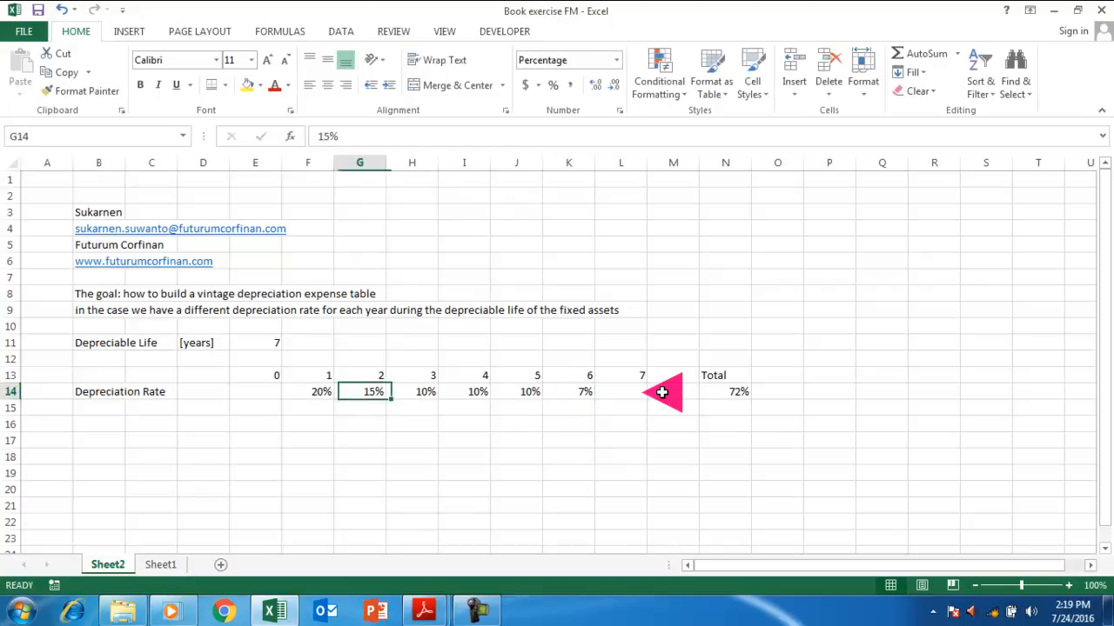
Revise the year 1–3 rates to 30%, 20% and 15%.
key("Right")
type("30")
key("Return")
key("Up")
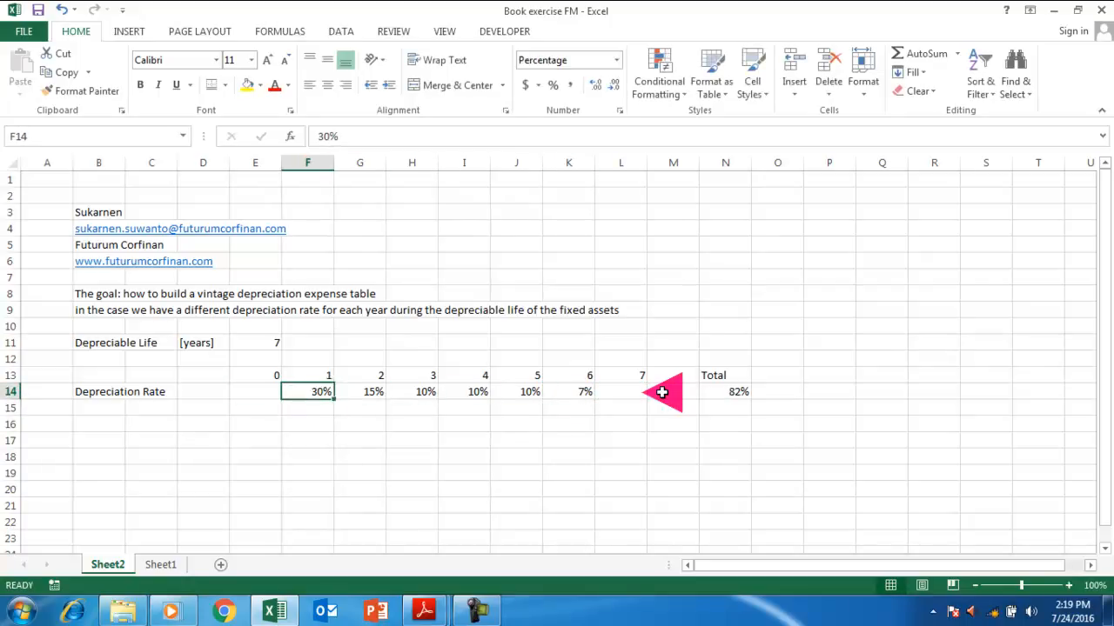
key("Right")
type("20")
key("Return")
key("Up")
key("Right")
type("15")
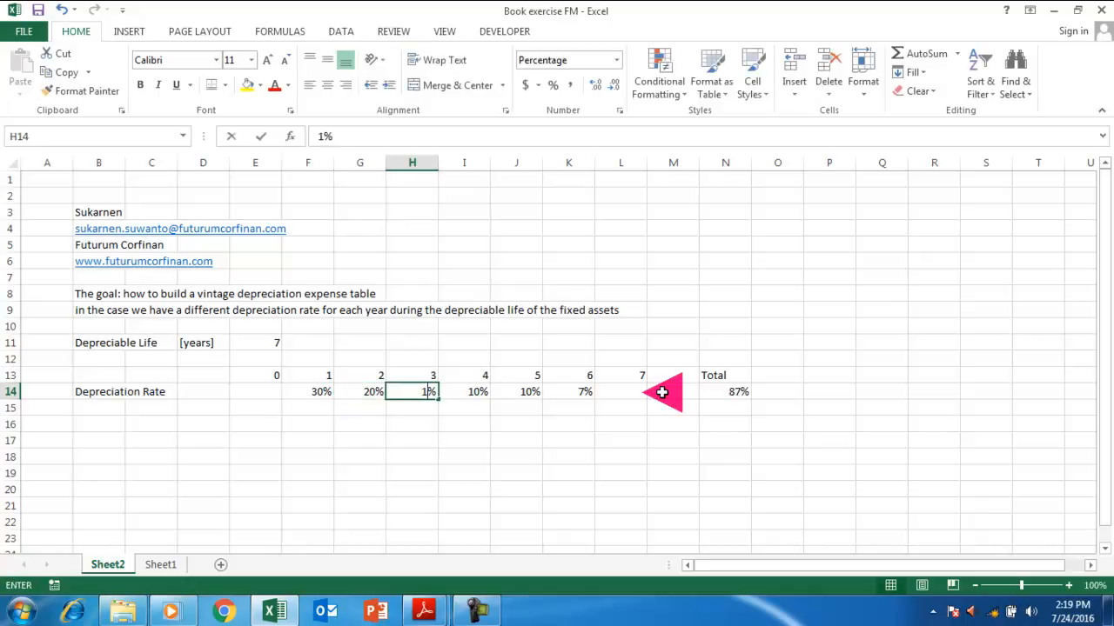
key("Right")
key("Right")
key("Right")
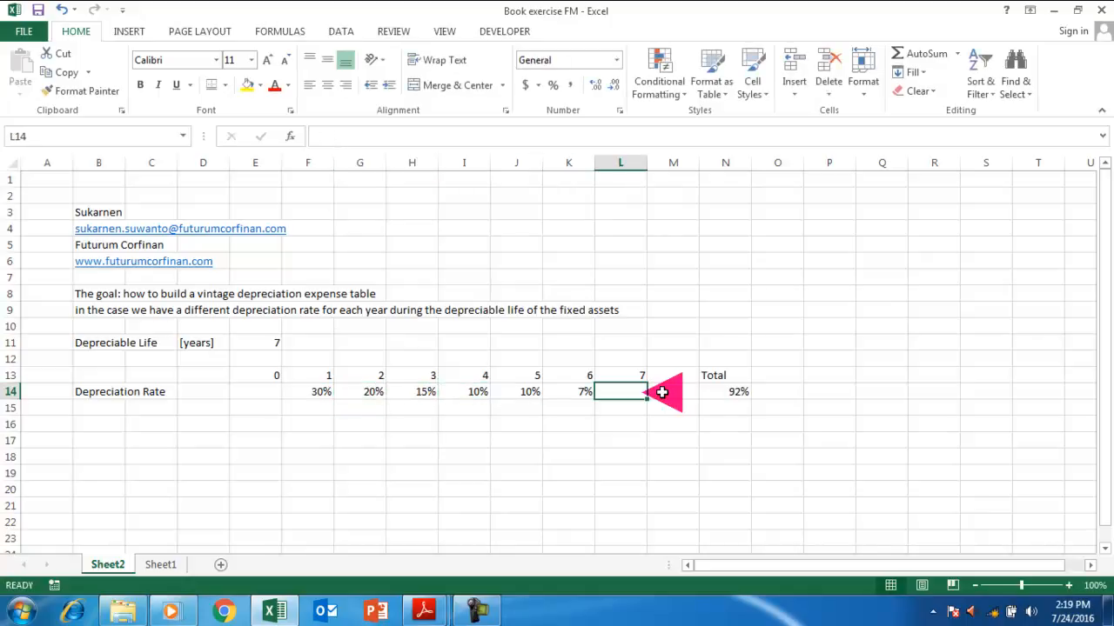
Set the year 6 and 7 rates to 8% and 7%, bringing the Total to 100%.
type("8")
key("Return")
key("Up")
key("Left")
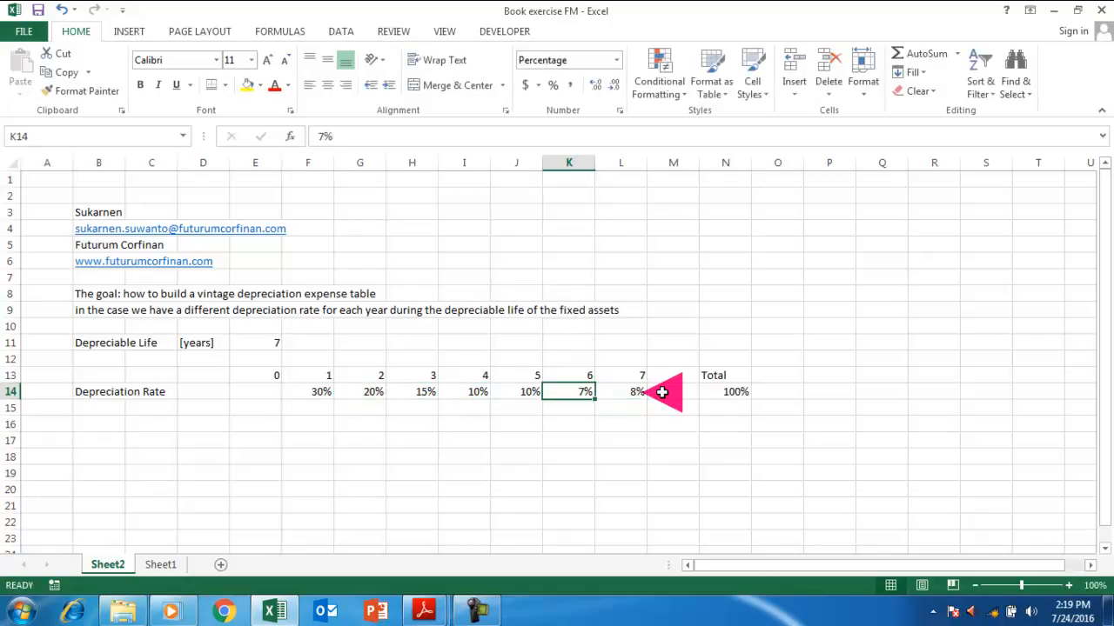
type("8")
key("Return")
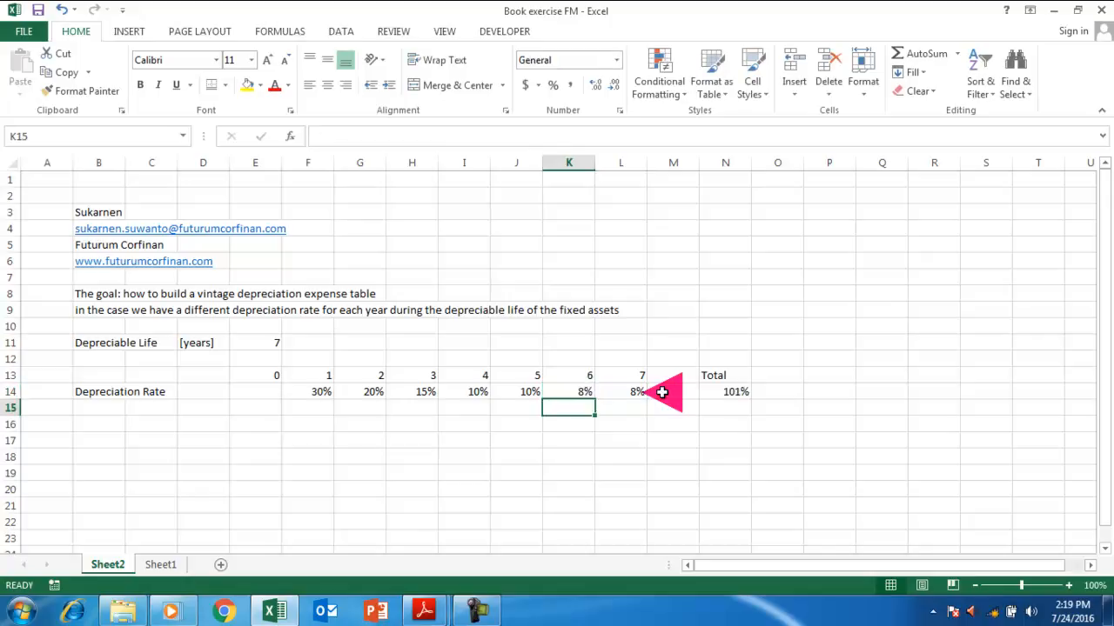
key("Up")
key("Right")
key("BackSpace")
type("7")
key("Return")
key("Up")
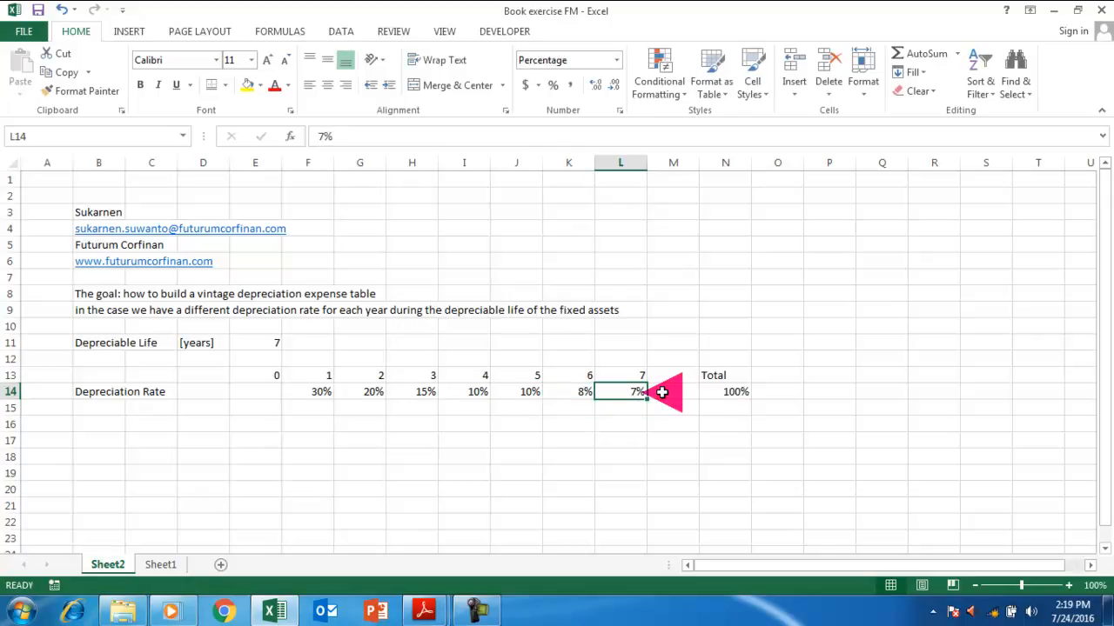
Select the seven rates in F14:L14.
key("Left")
key("Left")
key("Left")
key("Left")
key("Left")
key("Left")
key("Left")
key("Right")
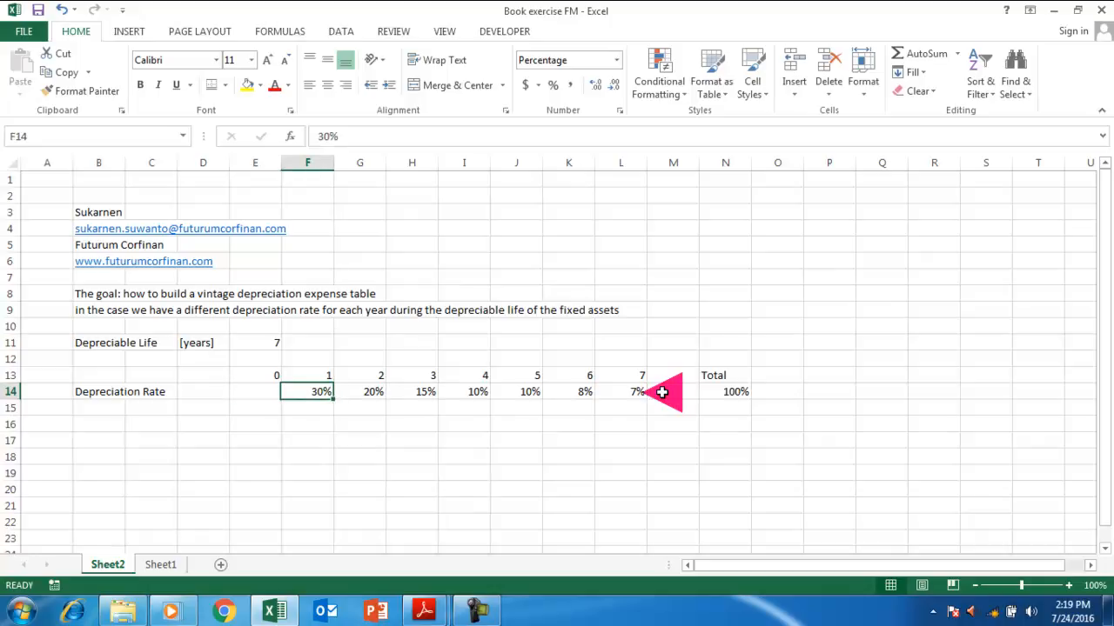
key("shift+Right")
key("shift+Right")
key("shift+Right")
key("shift+Right")
key("shift+Right")
key("shift+Right")
key("shift+Right")
key("shift+Left")
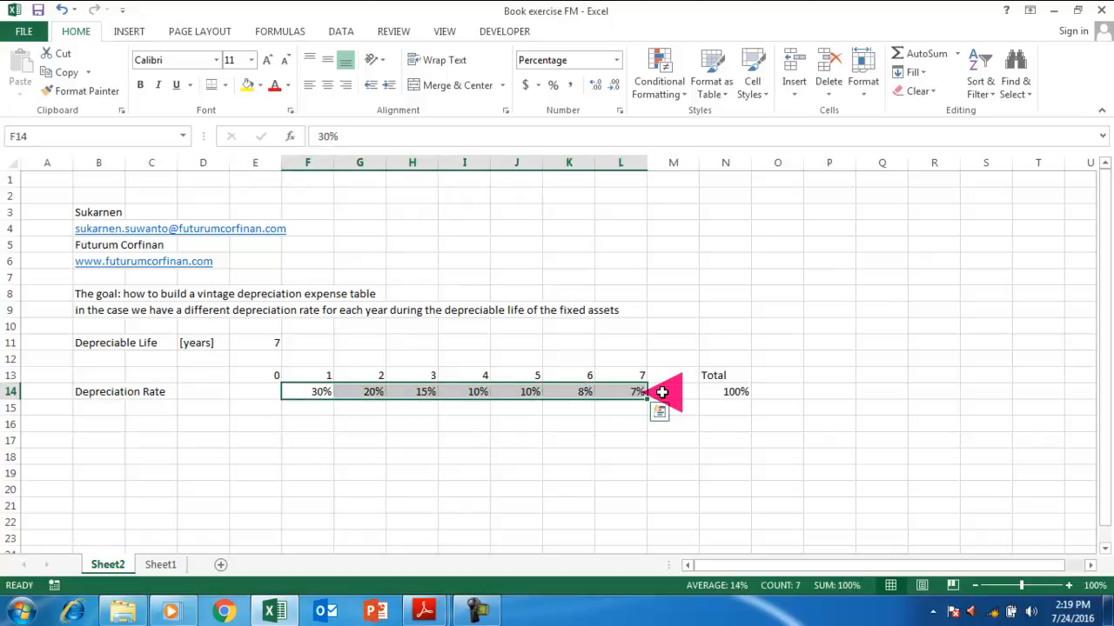
Fill F14:L14 yellow, then glance at Sheet1's reference table and return to Sheet2.
left_click(247, 84)
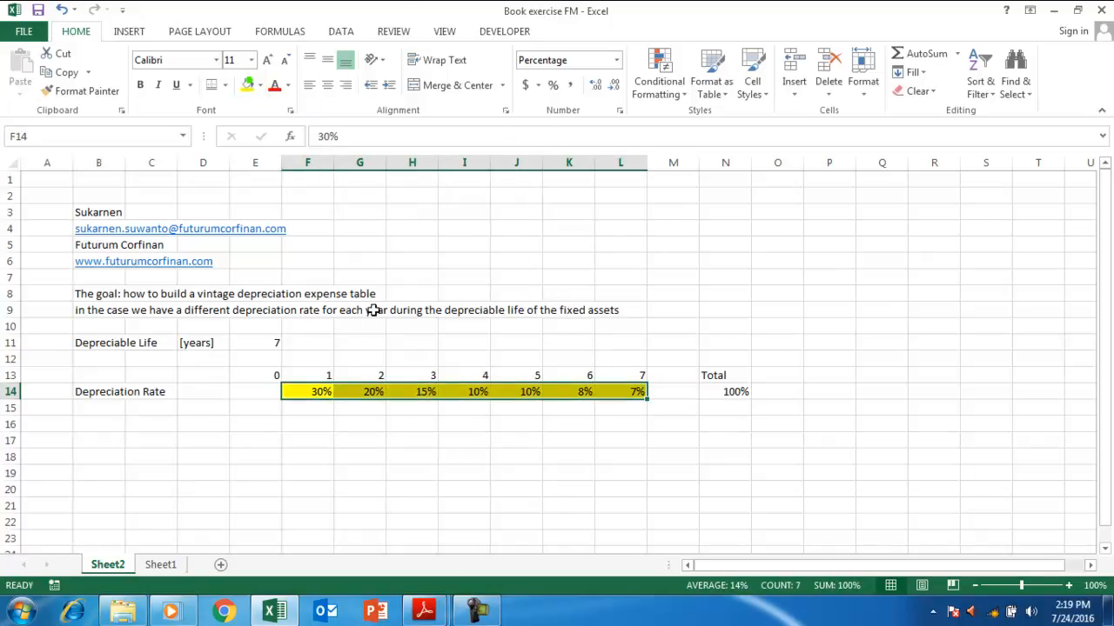
left_click(410, 407)
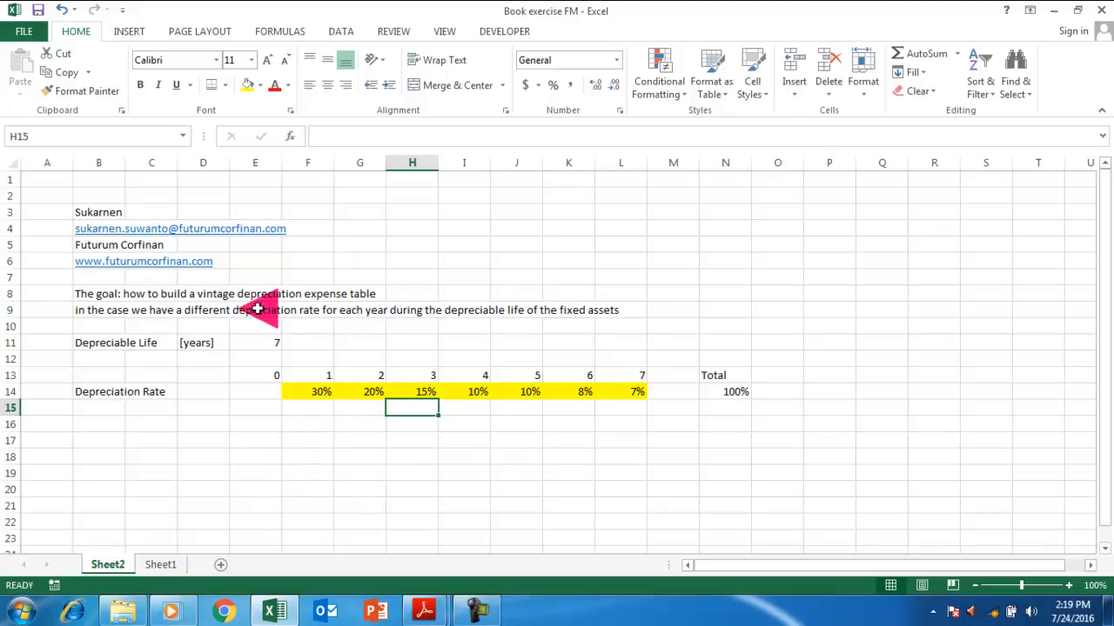
left_click(161, 566)
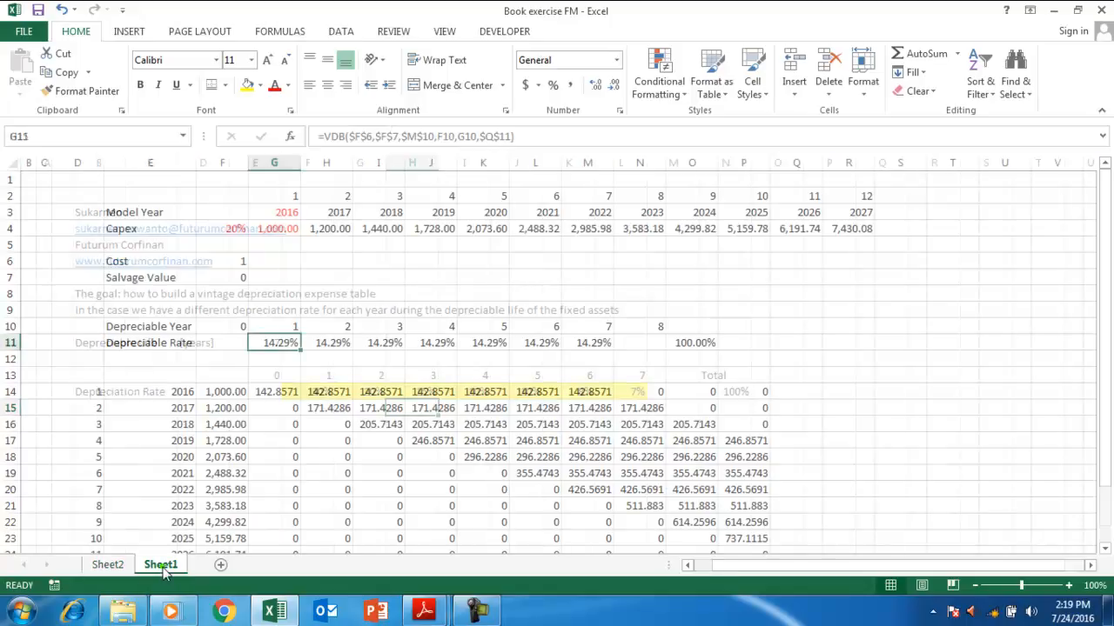
left_click(113, 565)
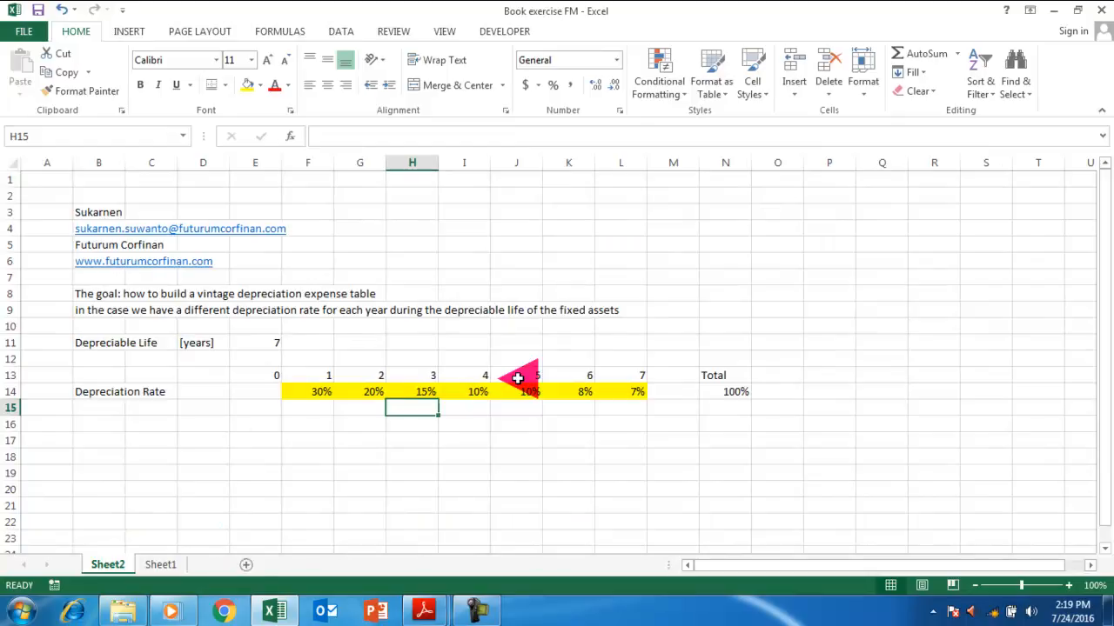
Insert a new worksheet and rename it 'Exercise Vintage'.
key("shift+F11")
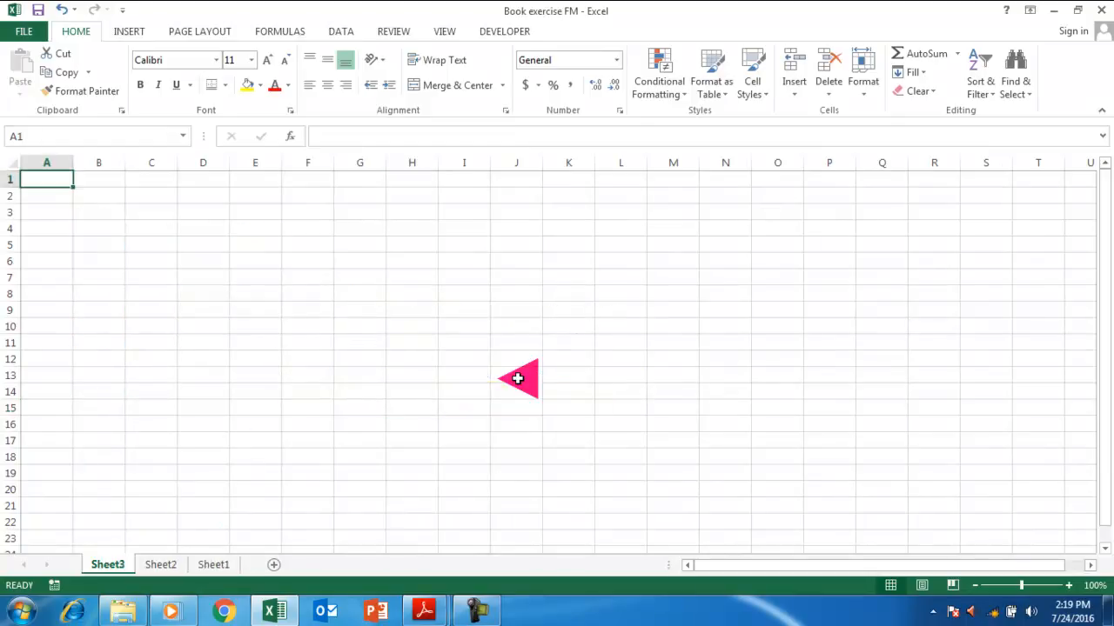
right_click(108, 565)
left_click(161, 410)
type("Exercise Vintage")
key("Return")
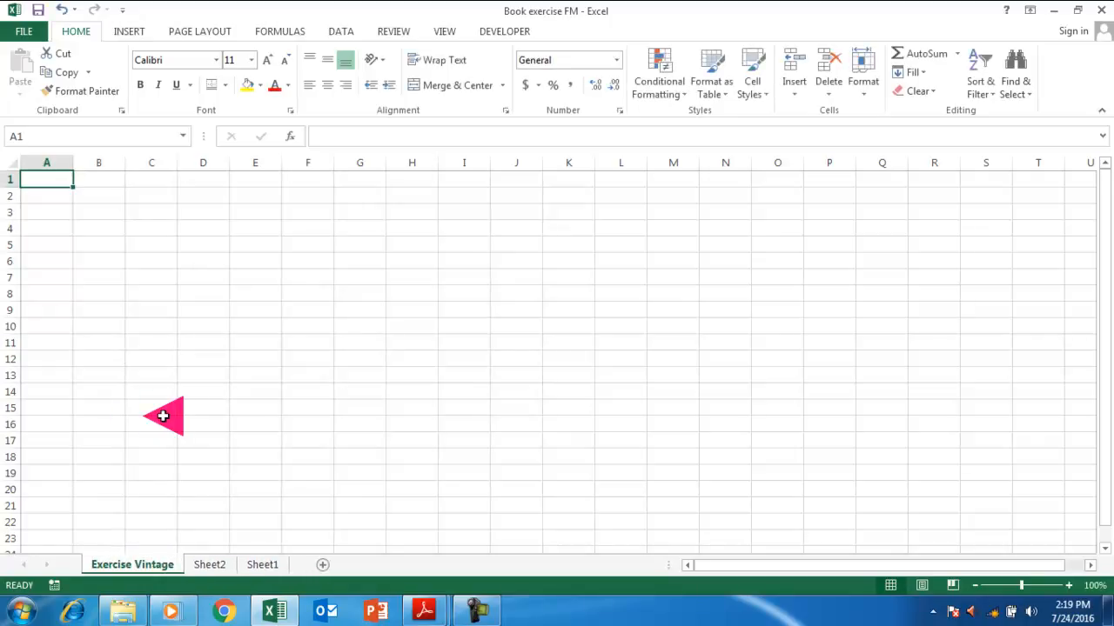
Narrow the column width of columns A to C.
left_click_drag(47, 163, 147, 160)
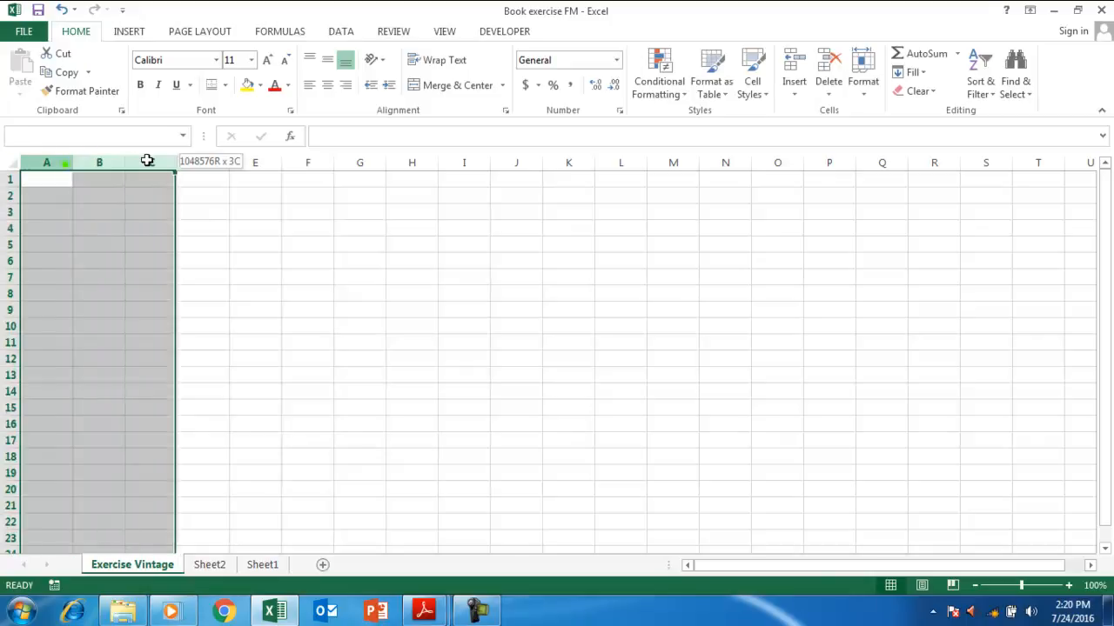
right_click(150, 162)
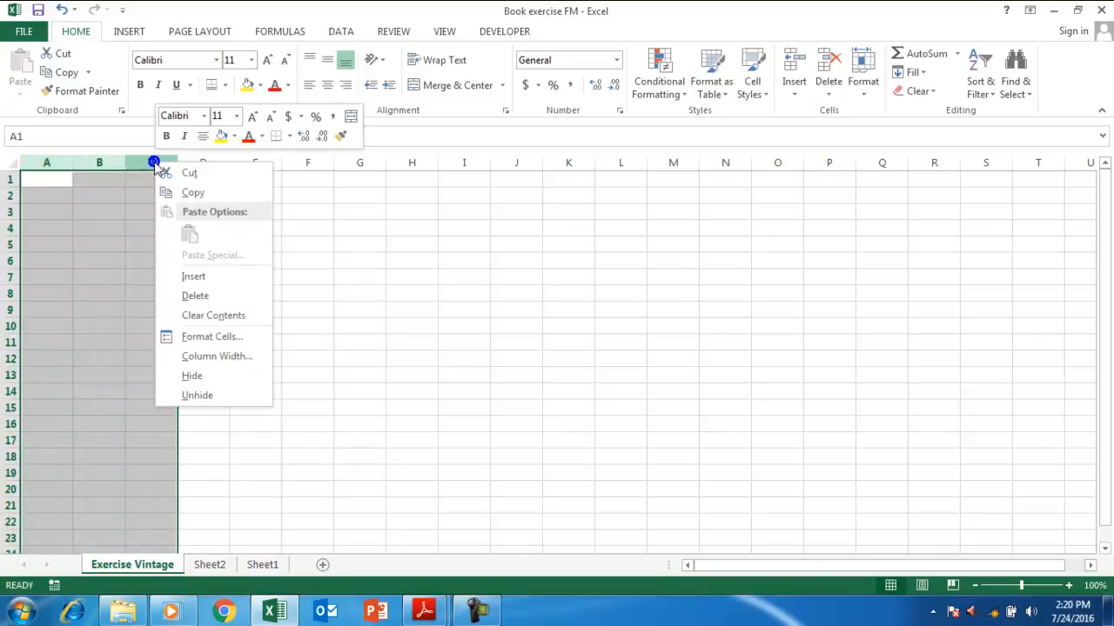
left_click(216, 357)
key("Return")
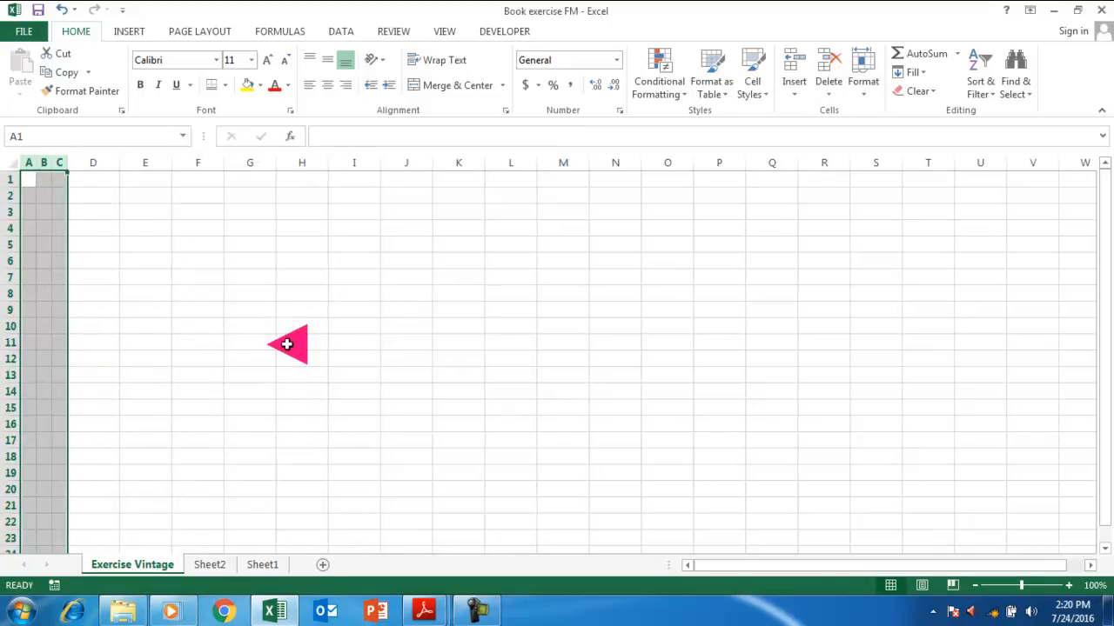
key("Up")
key("Down")
key("Right")
key("Right")
key("Right")
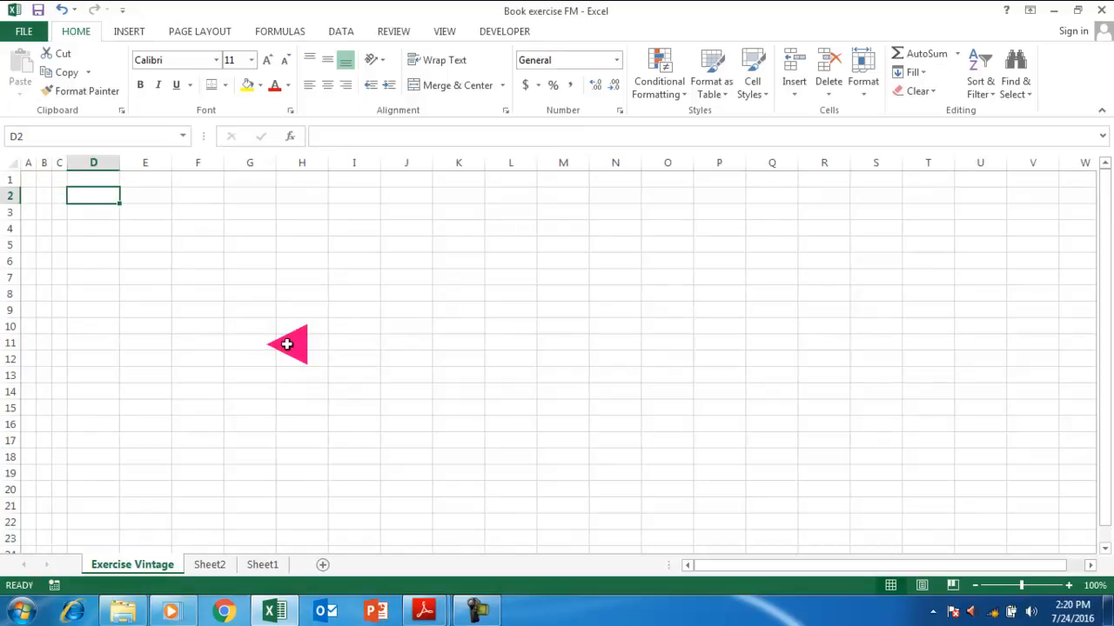
key("Right")
key("Right")
Label D2 'Counter' and enter the starting value 0 in G2.
key("Left")
key("Left")
type("ti")
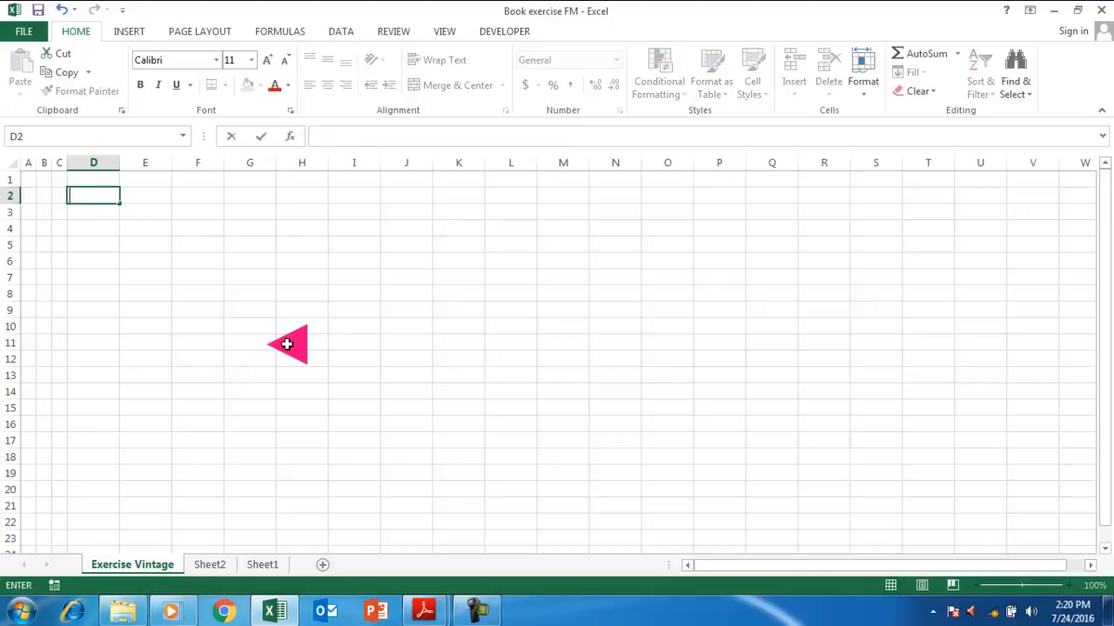
key("ctrl+Return")
key("Right")
key("Right")
key("Right")
type("0")
key("Return")
key("Up")
Enter the counter formula =+G2+1 in H2 and fill it to the right.
key("Right")
type("+G21+")
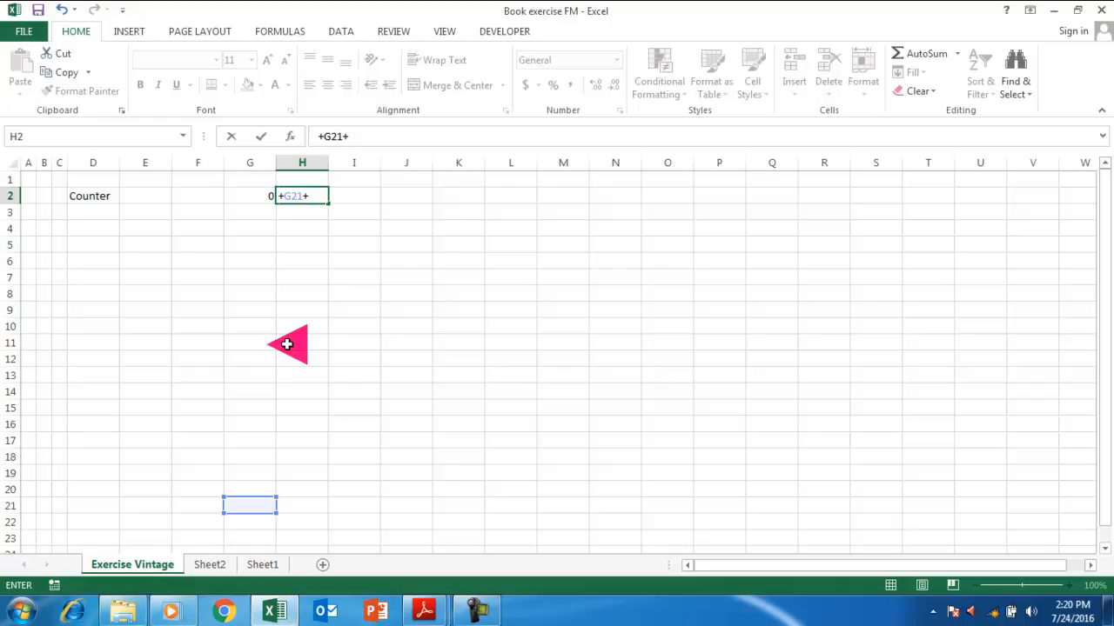
key("Left")
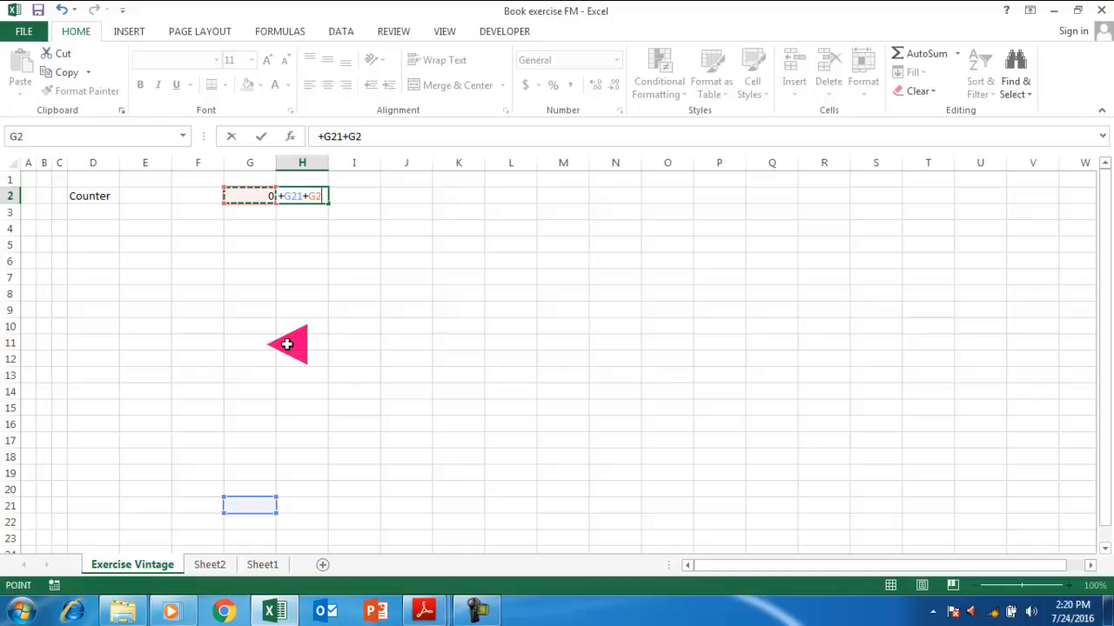
key("BackSpace")
key("BackSpace")
type("1")
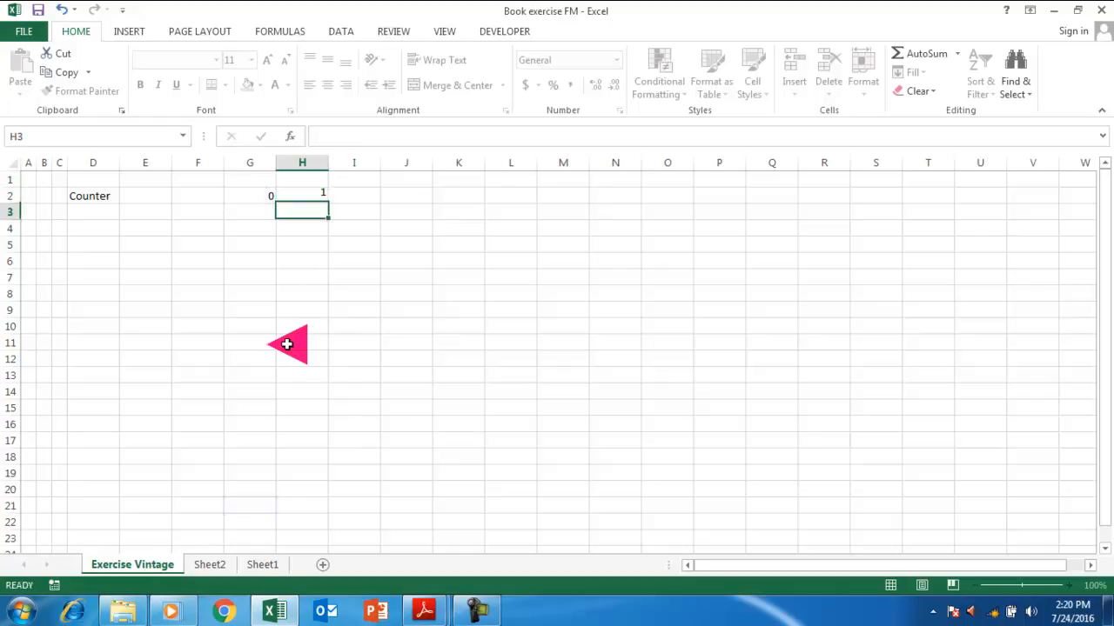
key("shift+Right")
key("shift+Right")
key("shift+Right")
key("shift+Right")
key("shift+Right")
key("shift+Right")
key("shift+Right")
key("shift+Right")
key("shift+Right")
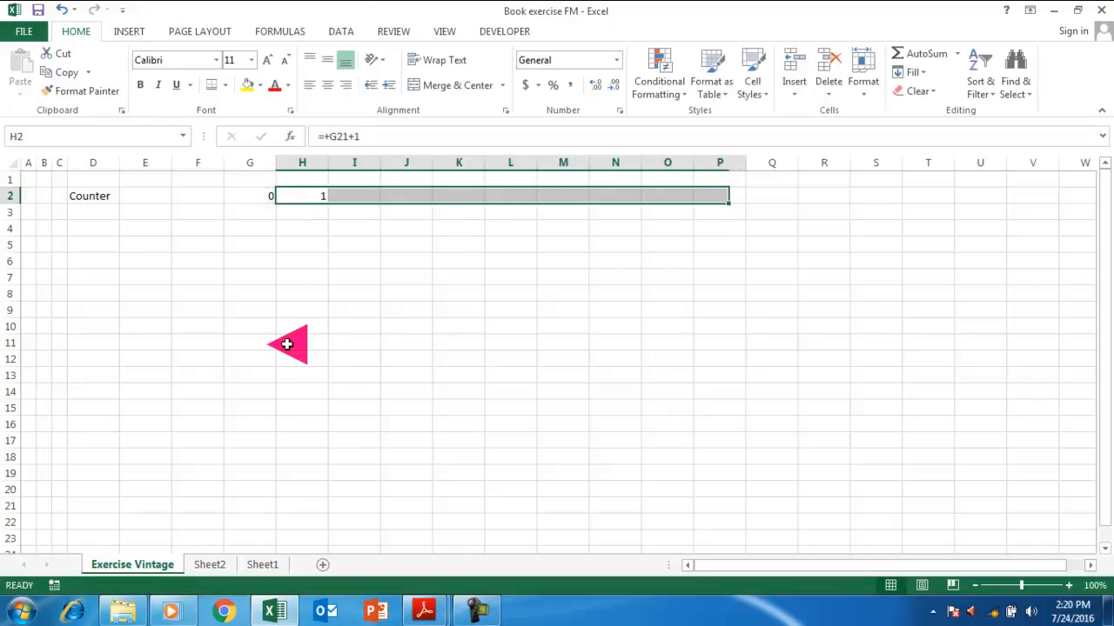
key("ctrl+r")
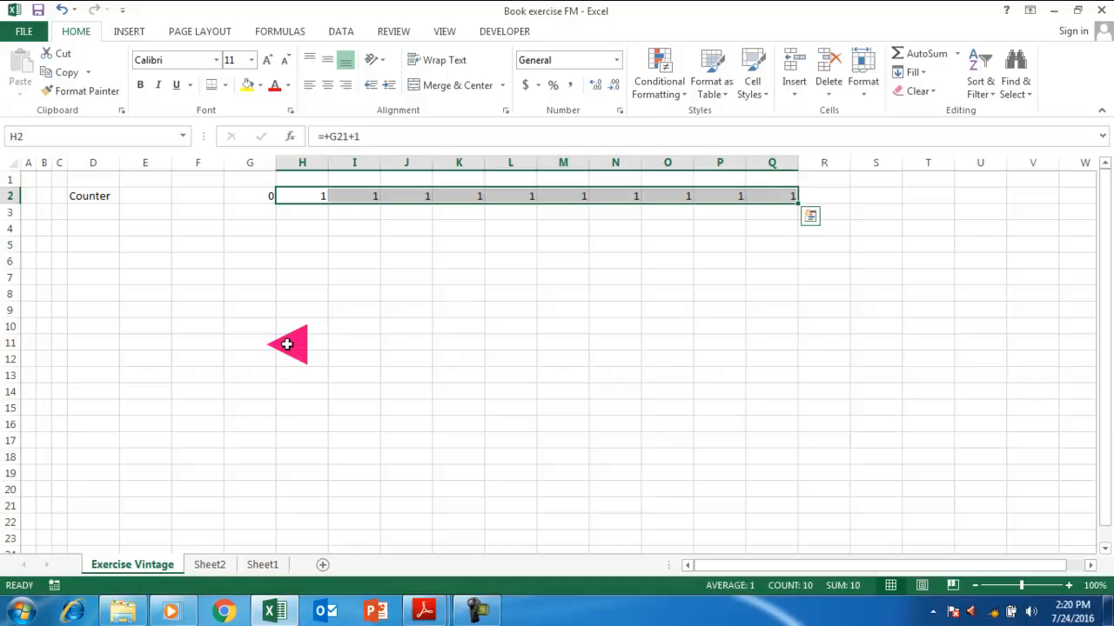
key("Left")
key("Right")
key("Right")
key("Left")
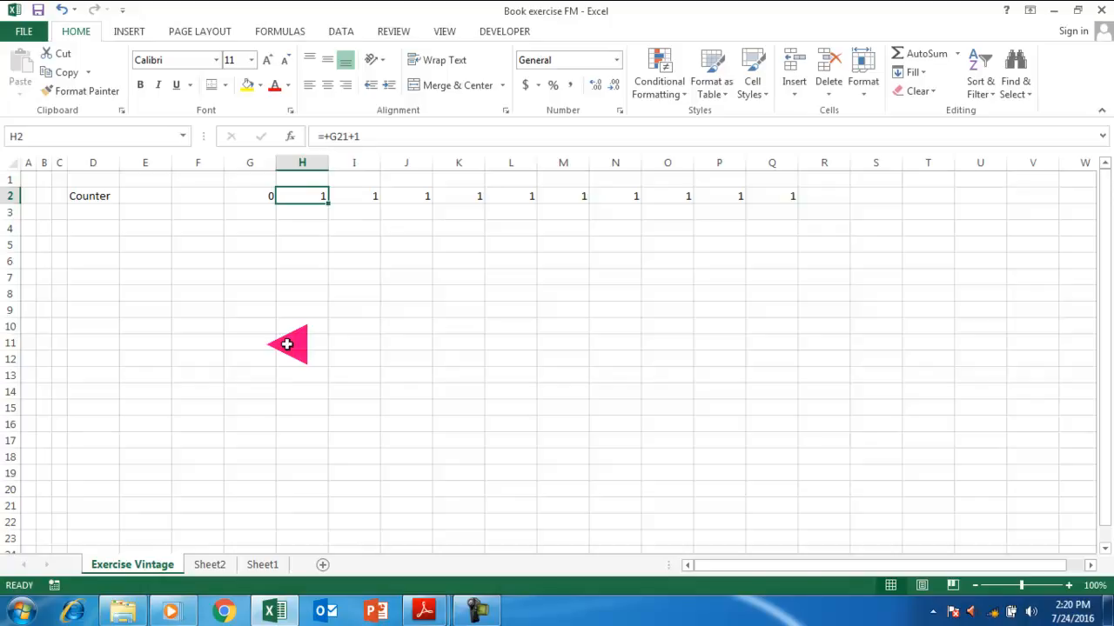
key("shift+Right")
key("shift+Right")
key("shift+Right")
key("shift+Right")
key("shift+Right")
key("shift+Right")
key("shift+Right")
key("shift+Right")
key("shift+Right")
key("Left")
key("Right")
Copy the H2 formula toward Q2 and re-enter H2 as =+G2+1.
key("ctrl+c")
key("Right")
key("shift+Right")
key("shift+Right")
key("shift+Right")
key("shift+Right")
key("shift+Right")
key("shift+Right")
key("shift+Right")
key("shift+Right")
key("shift+Right")
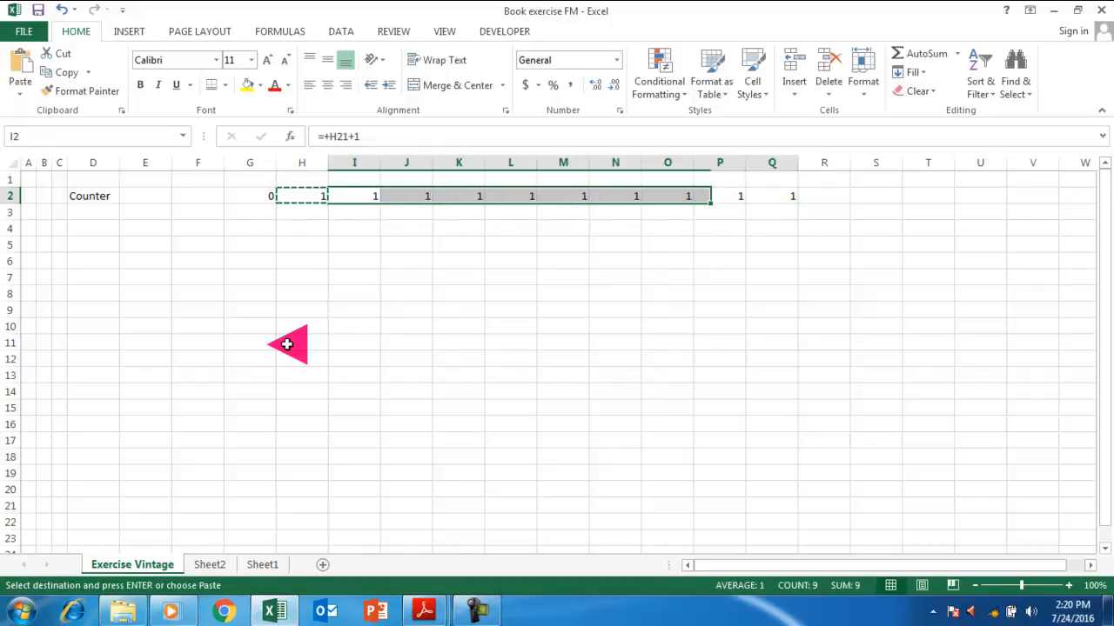
key("shift+Left")
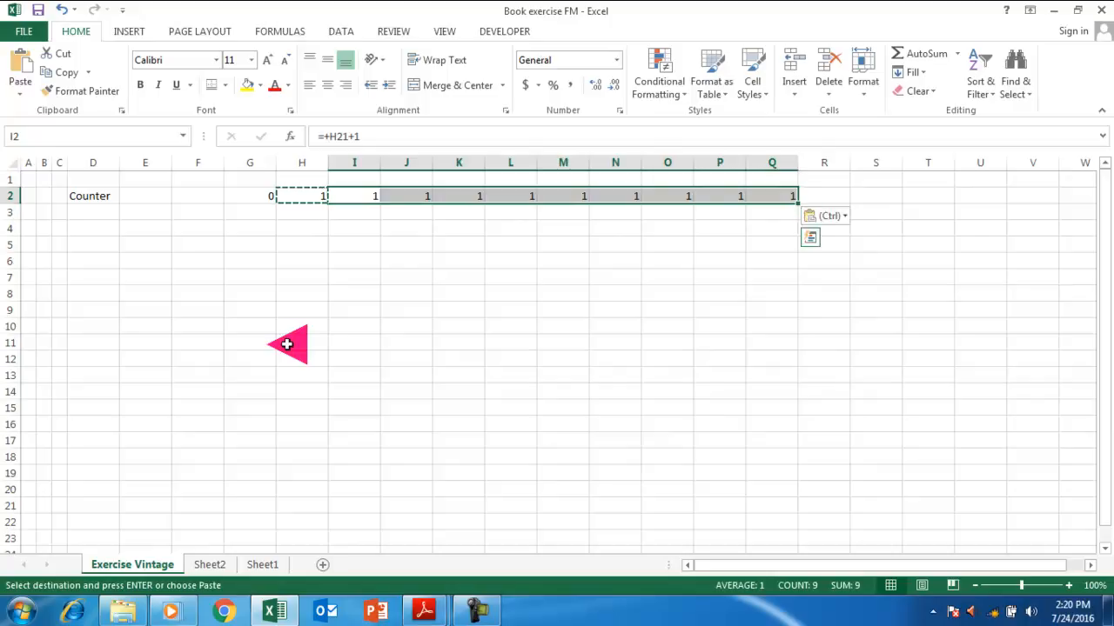
key("Left")
key("Left")
key("Right")
type("+")
key("Left")
type("+")
key("ctrl+Return")
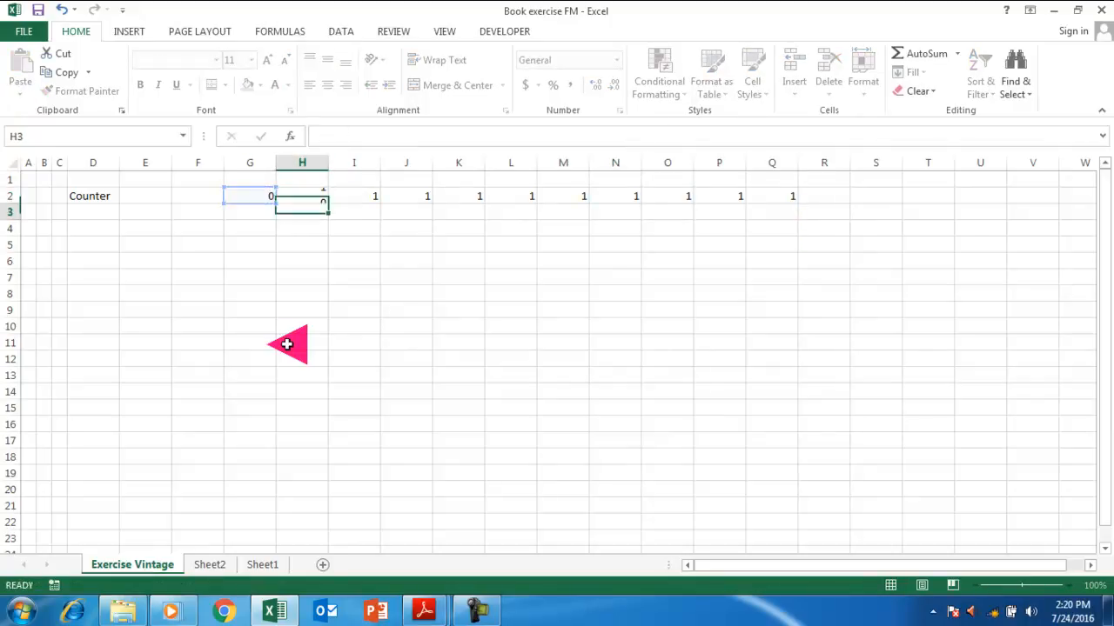
Fill the H2 formula across to Q2 so the counter reaches 10.
key("shift+Right")
key("shift+Right")
key("shift+Right")
key("shift+Right")
key("shift+Right")
key("shift+Right")
key("shift+Right")
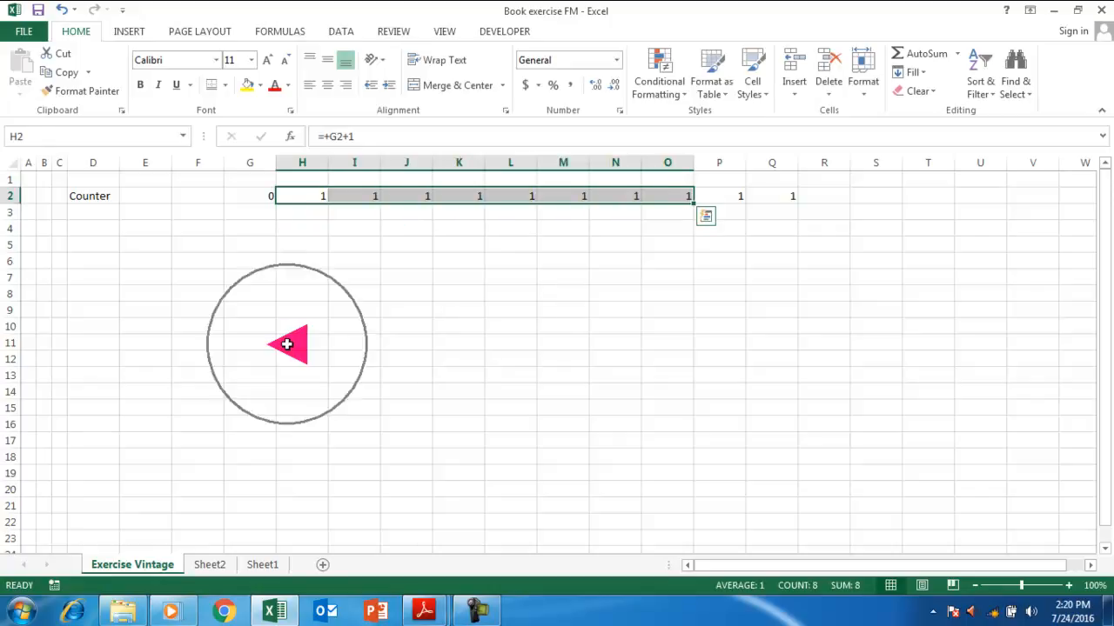
key("shift+Right")
key("shift+Right")
key("ctrl+r")
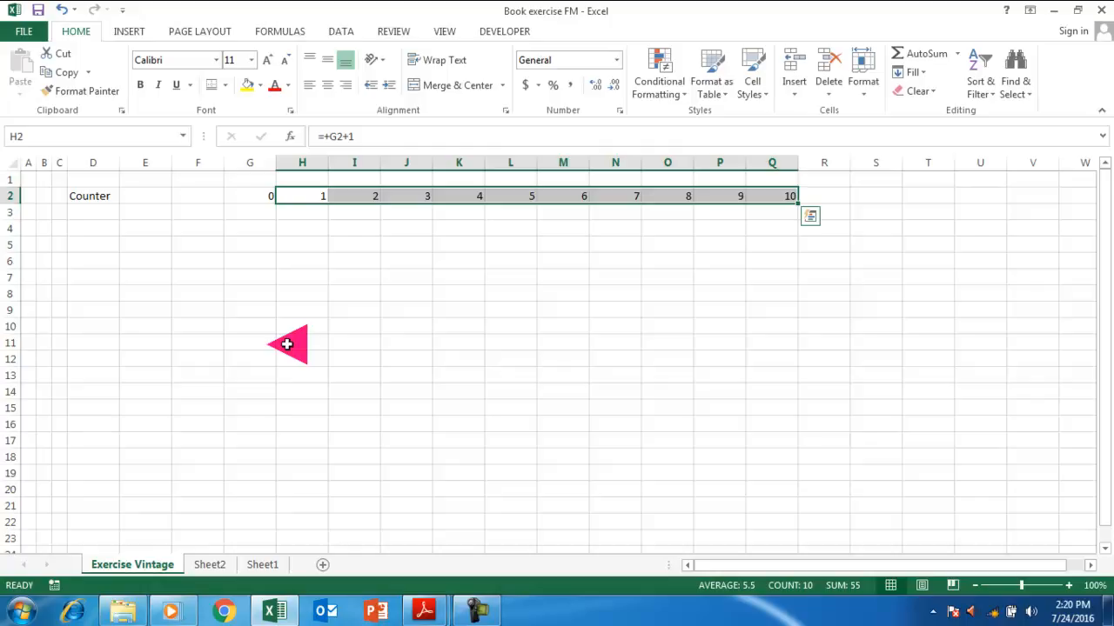
key("Down")
key("Up")
key("Left")
key("Down")
key("Left")
key("Left")
key("Left")
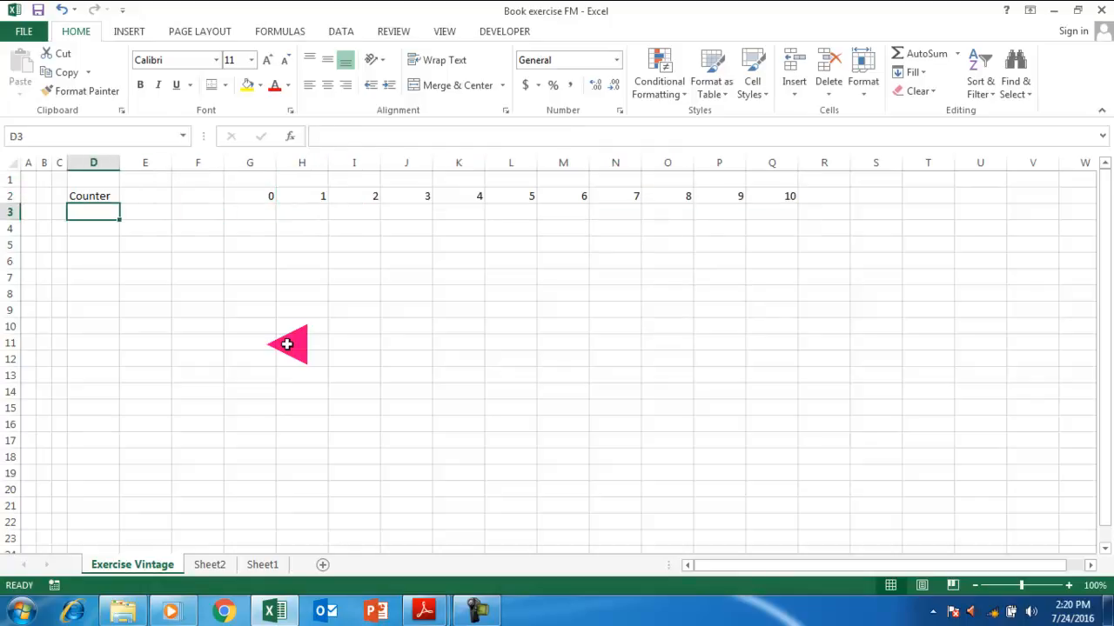
Label D3 'Year' and enter 2016 as the first year in H3.
type("Y")
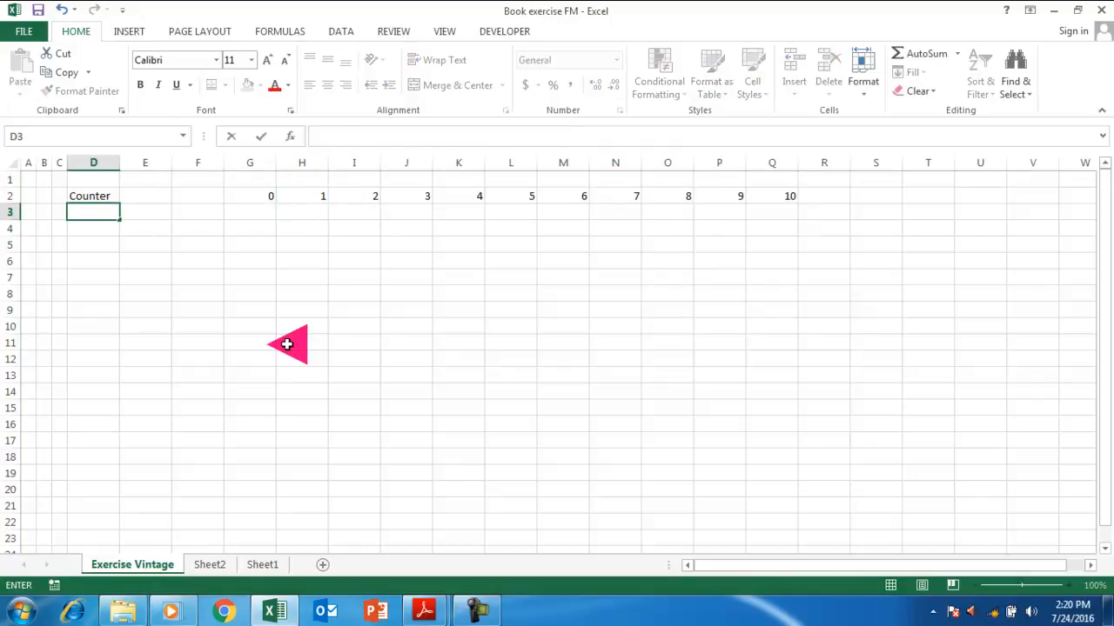
type("ear")
key("Return")
key("Up")
key("Right")
key("Right")
key("Right")
key("Right")
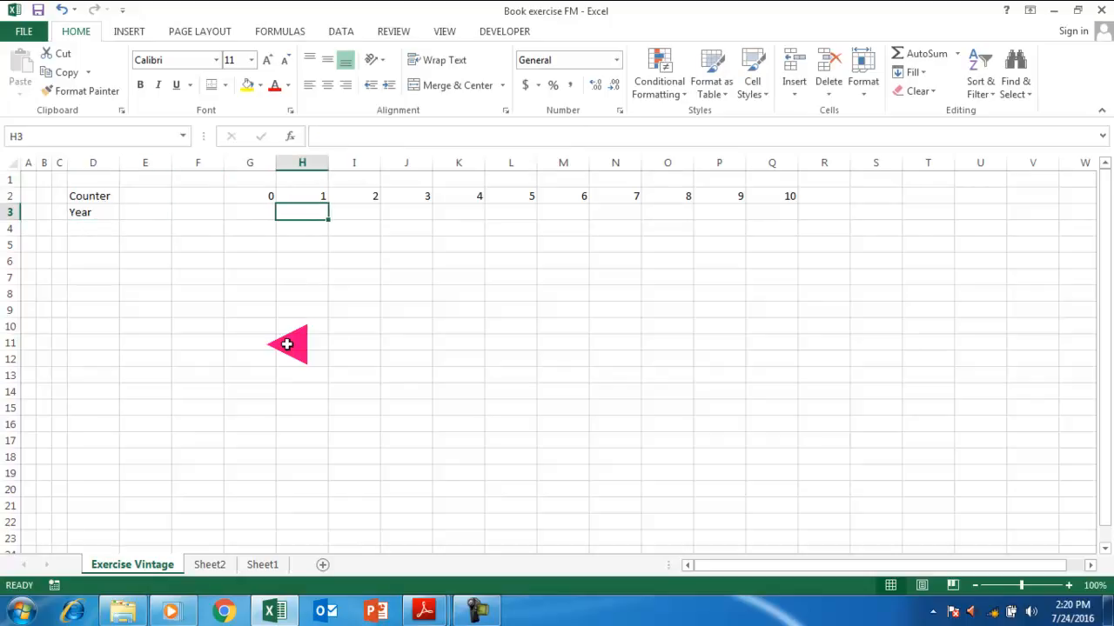
type("1016")
key("Return")
key("Up")
type("201")
key("Return")
key("Up")
key("Right")
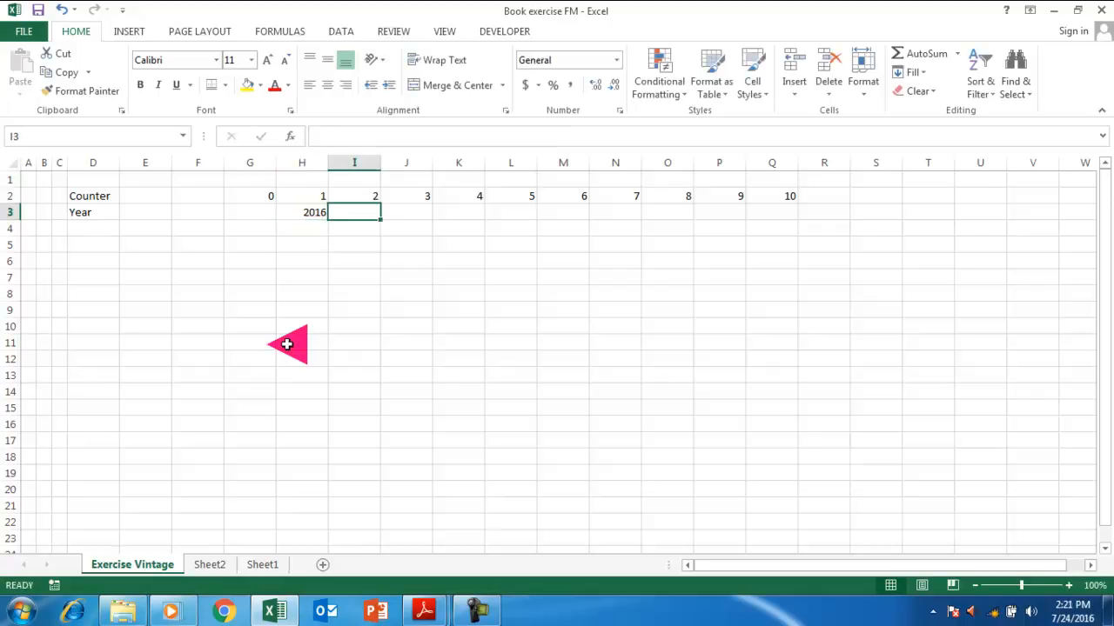
Enter =+H3+1 in I3 and fill it across I3:Q3, ending at 2025.
type("+")
key("Left")
type("+")
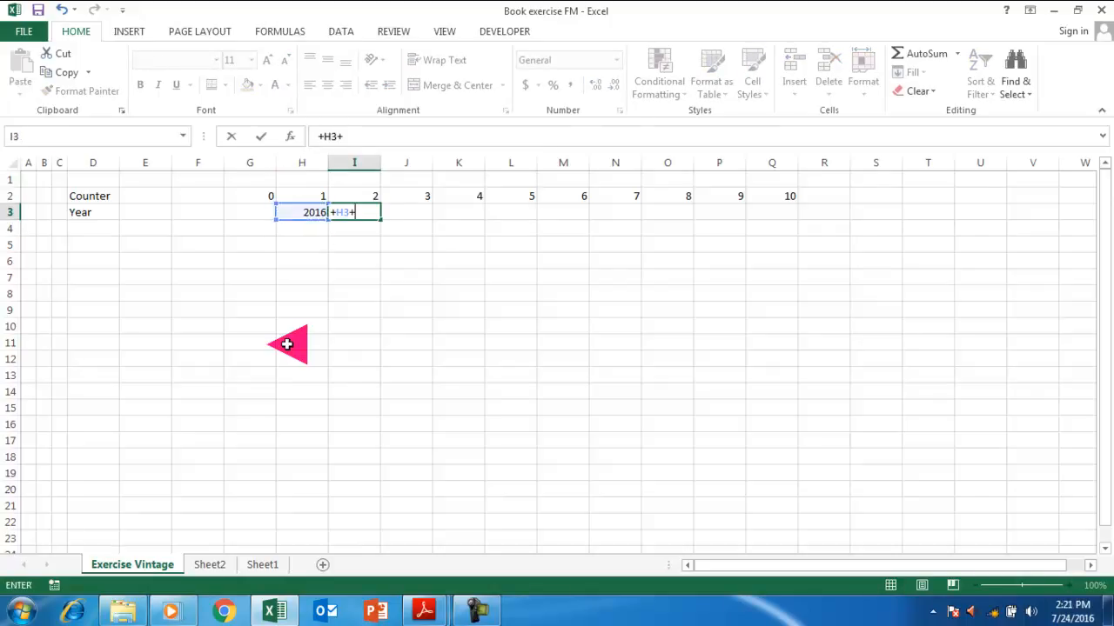
type("1")
key("Return")
key("Up")
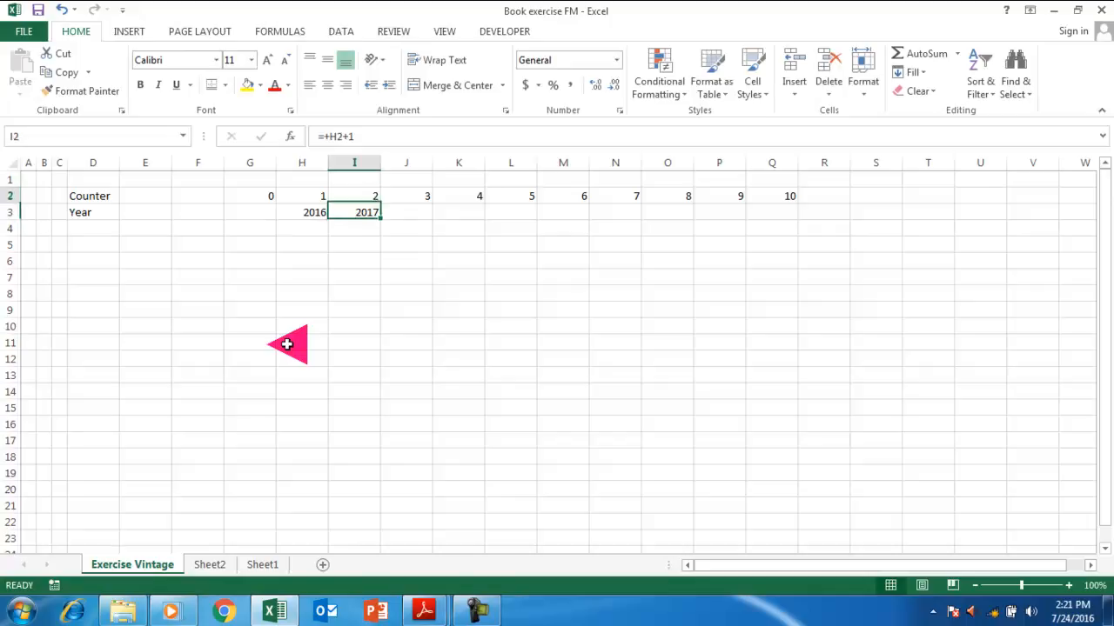
key("Up")
key("ctrl+Right")
key("Down")
key("ctrl+shift+Left")
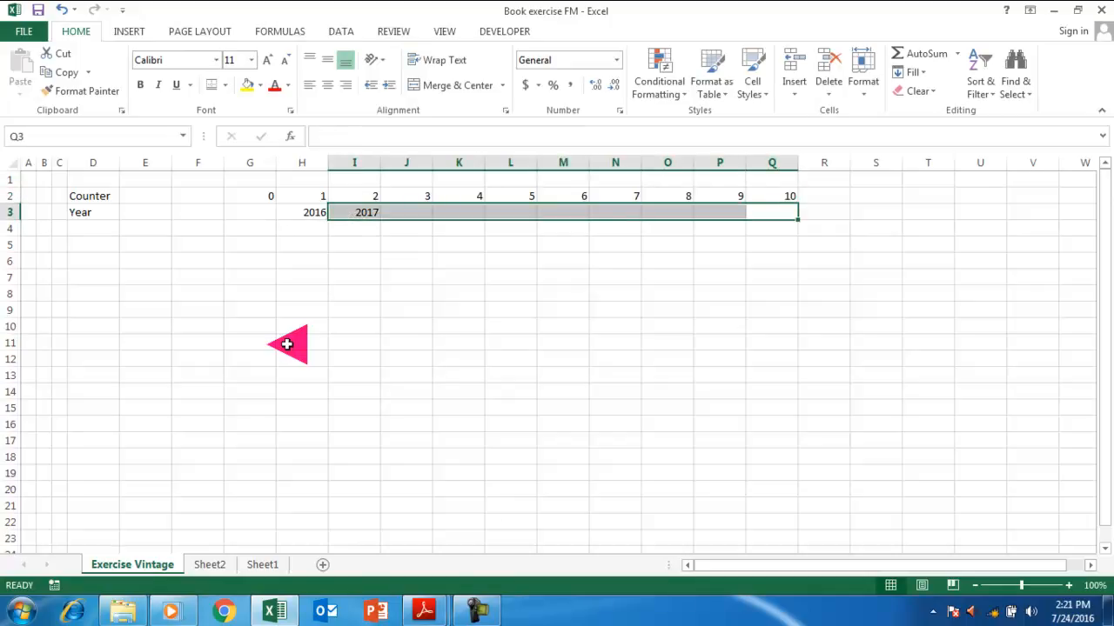
key("ctrl+r")
key("Down")
key("Down")
key("Left")
key("Left")
key("Left")
key("Left")
key("Left")
key("Left")
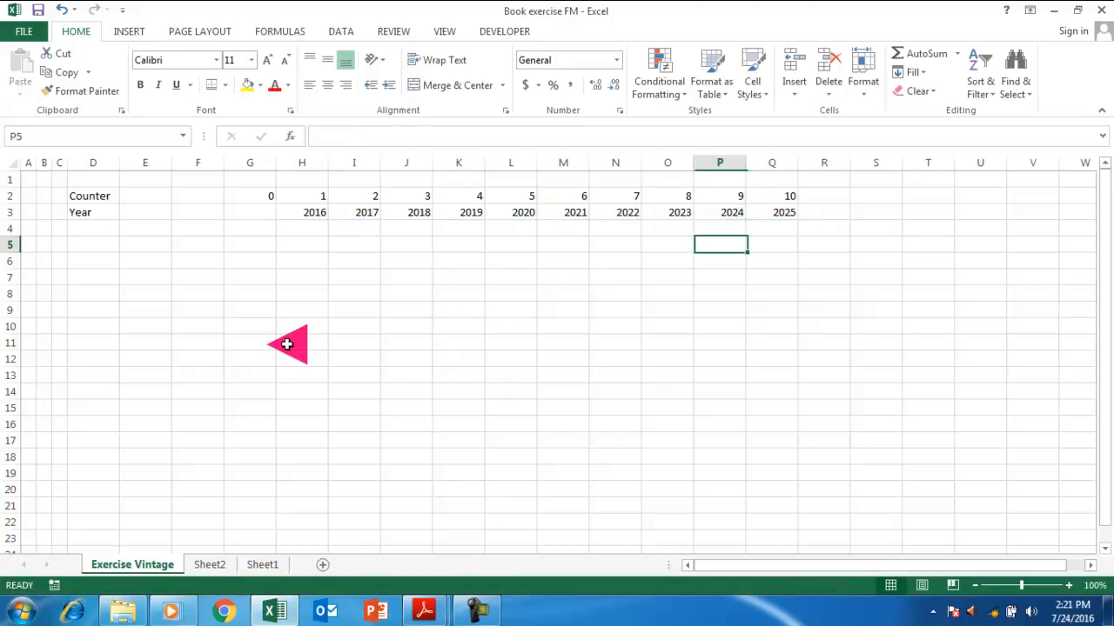
key("Left")
key("Left")
key("Left")
key("Left")
key("Left")
key("Left")
key("Left")
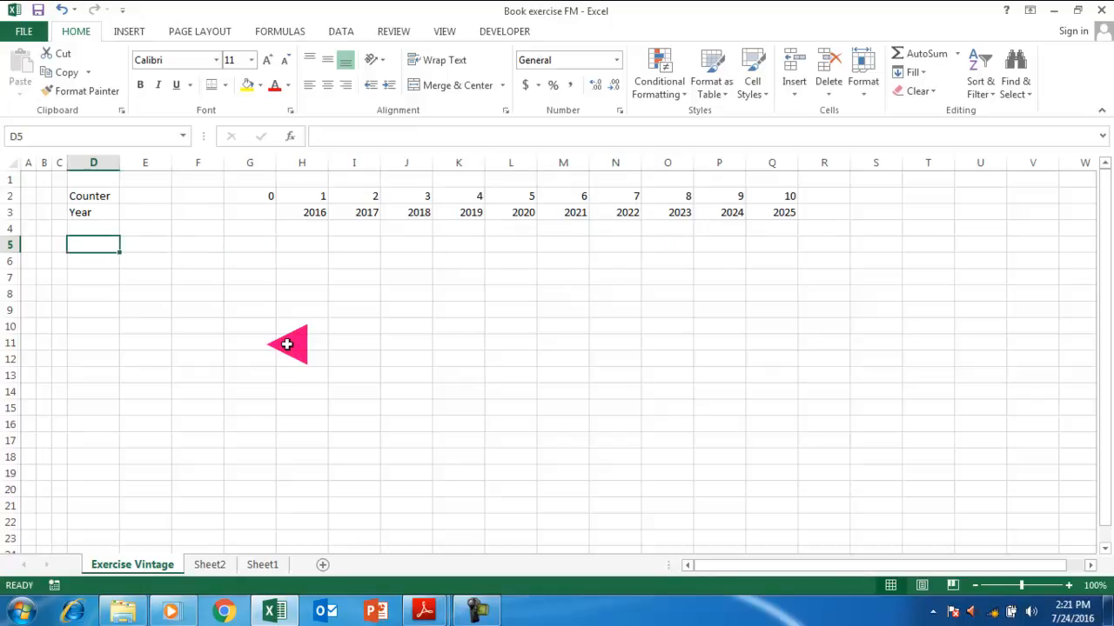
Label D4 'Capex', enter a 20% growth rate in F4 and 1000 as starting capex in G4.
key("Up")
type("Cap")
key("Return")
key("Up")
key("Up")
key("Right")
key("Right")
key("Right")
key("Down")
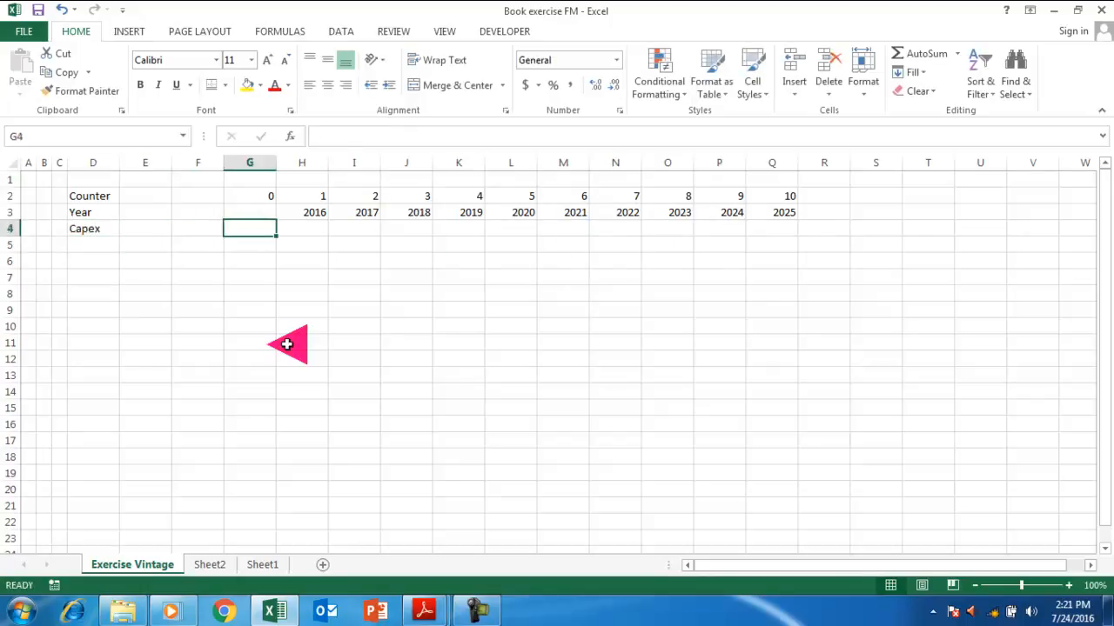
key("Left")
key("Right")
key("Left")
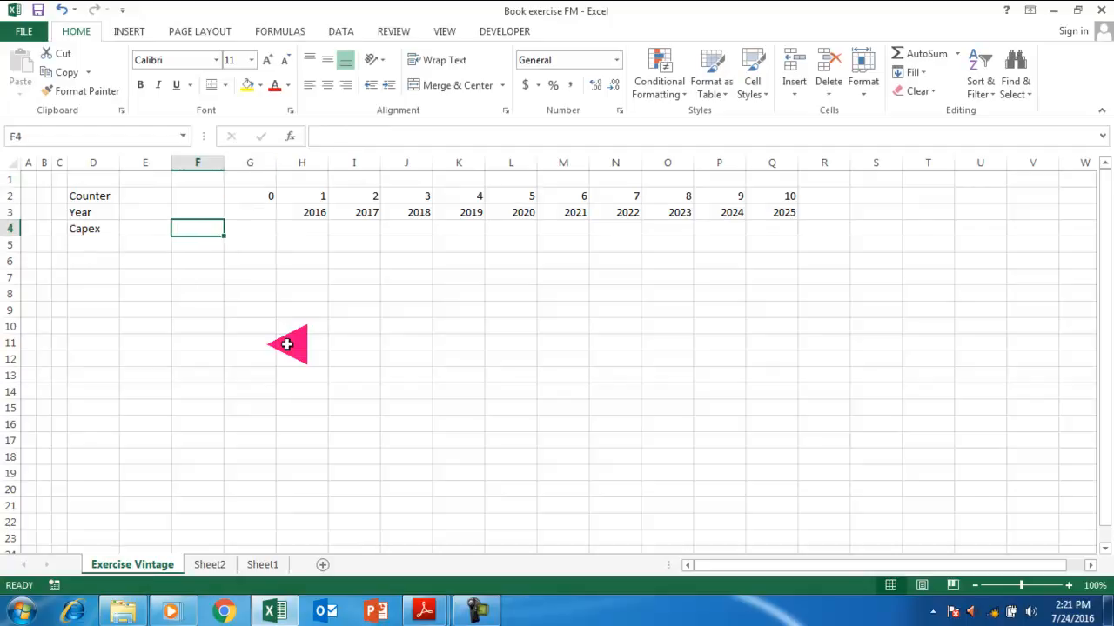
type("20")
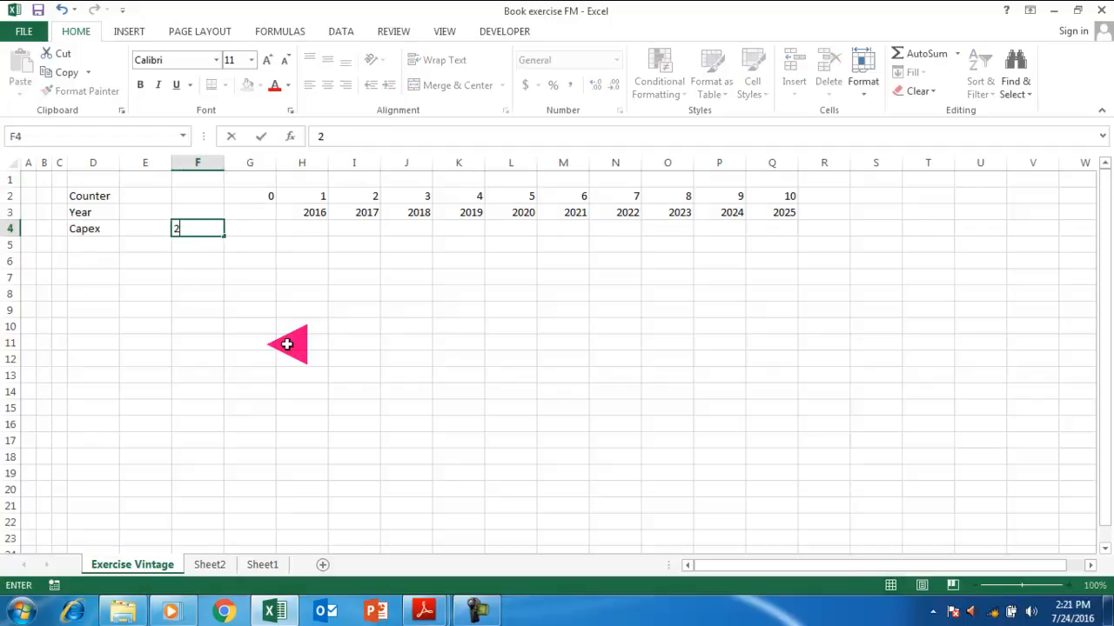
key("Return")
key("Up")
key("Up")
key("Right")
key("Down")
type("1")
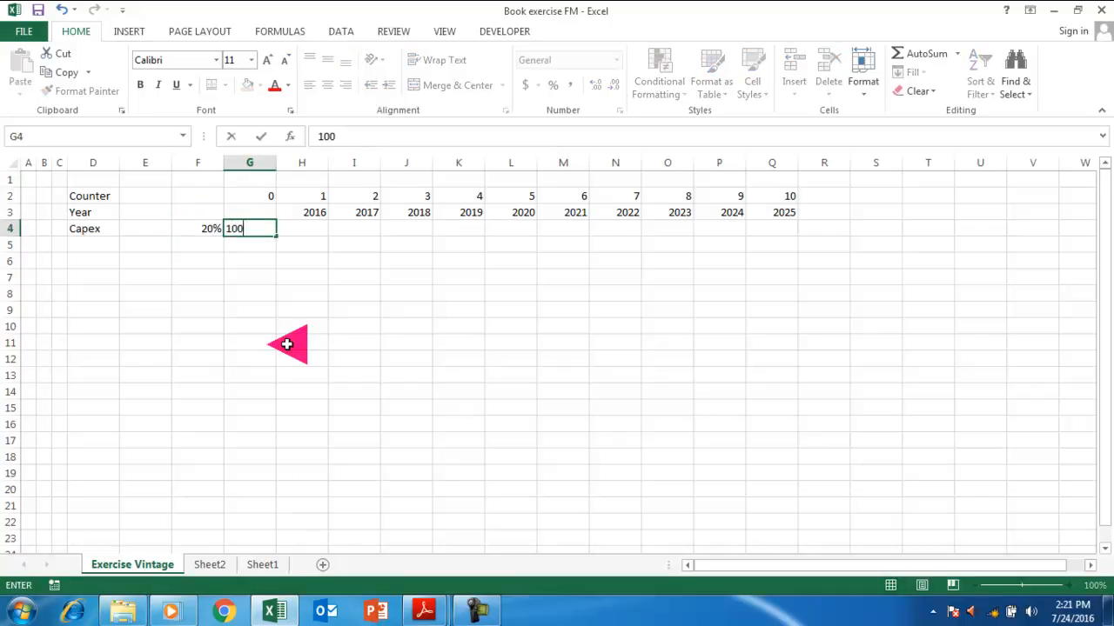
type("000")
key("Right")
Enter the growth formula =G4*(1+$F$4) in H4.
key("Left")
key("Left")
key("Left")
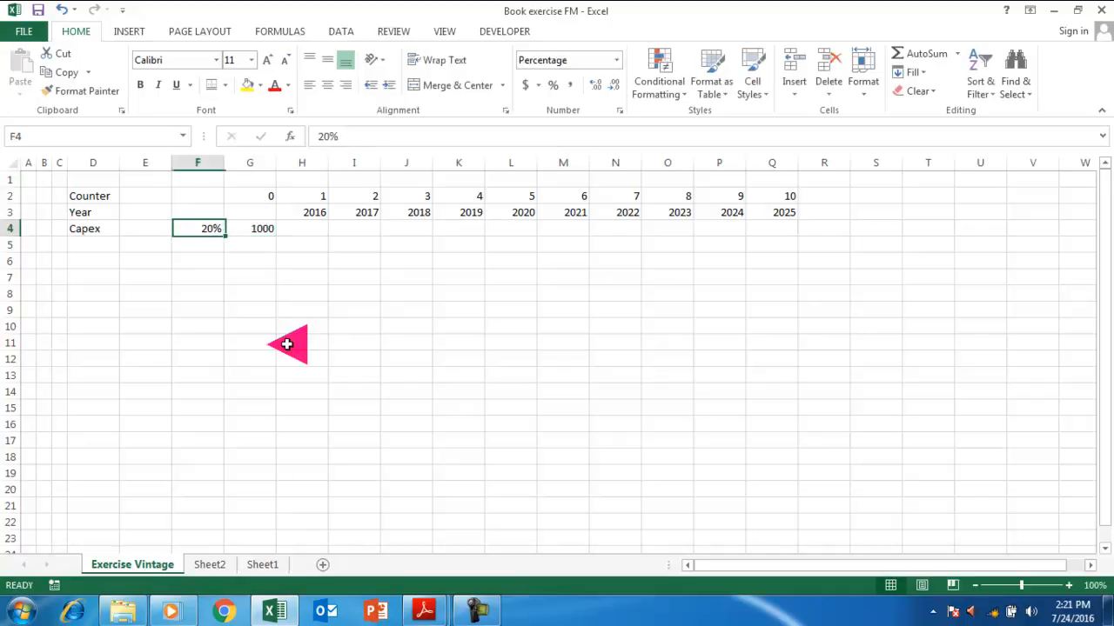
key("Right")
key("Right")
key("Right")
key("Left")
key("Right")
key("Up")
key("Down")
type("+")
key("Left")
type("*(1+")
key("Left")
key("Left")
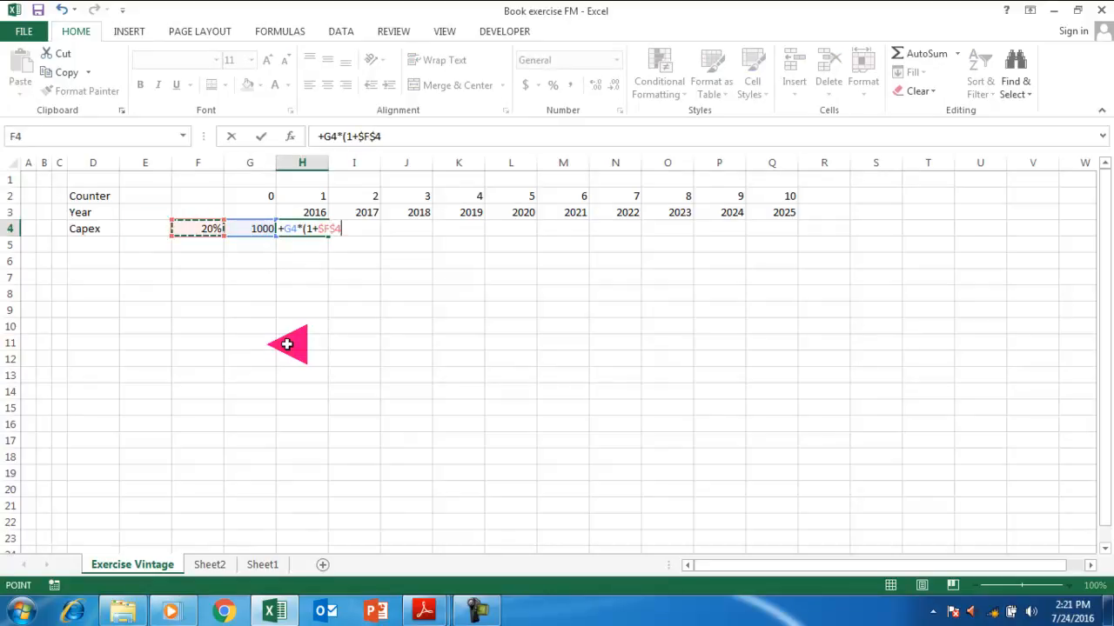
type(")")
key("Return")
Fill the growth formula across H4:Q4 and format G4:Q4 as numbers with two decimals.
key("Up")
key("Up")
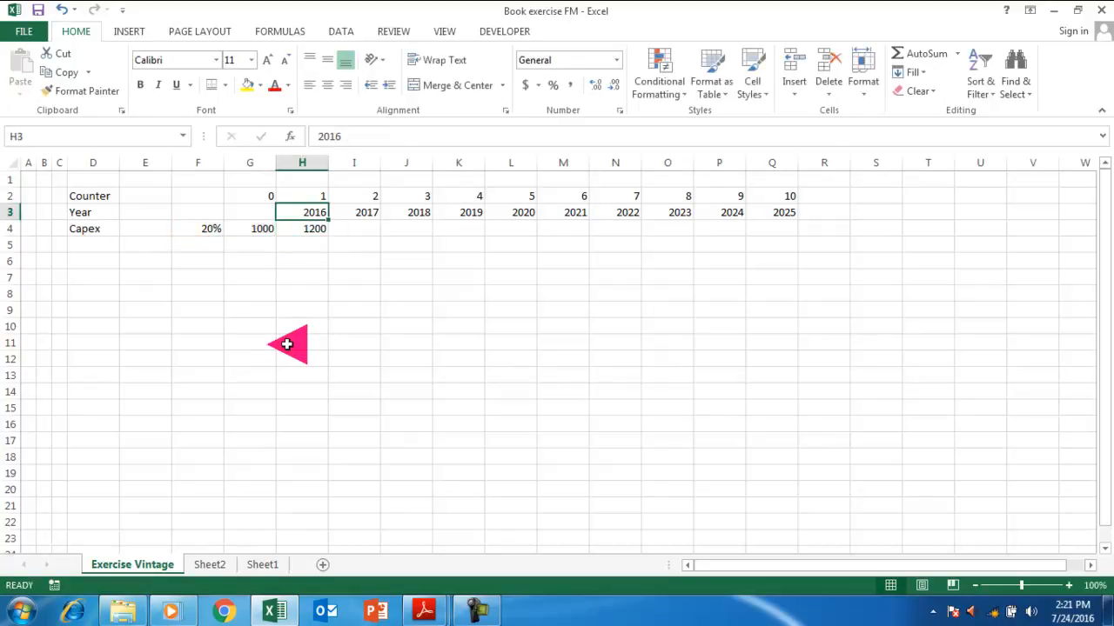
key("Right")
key("ctrl+Right")
key("Down")
key("ctrl+shift+Left")
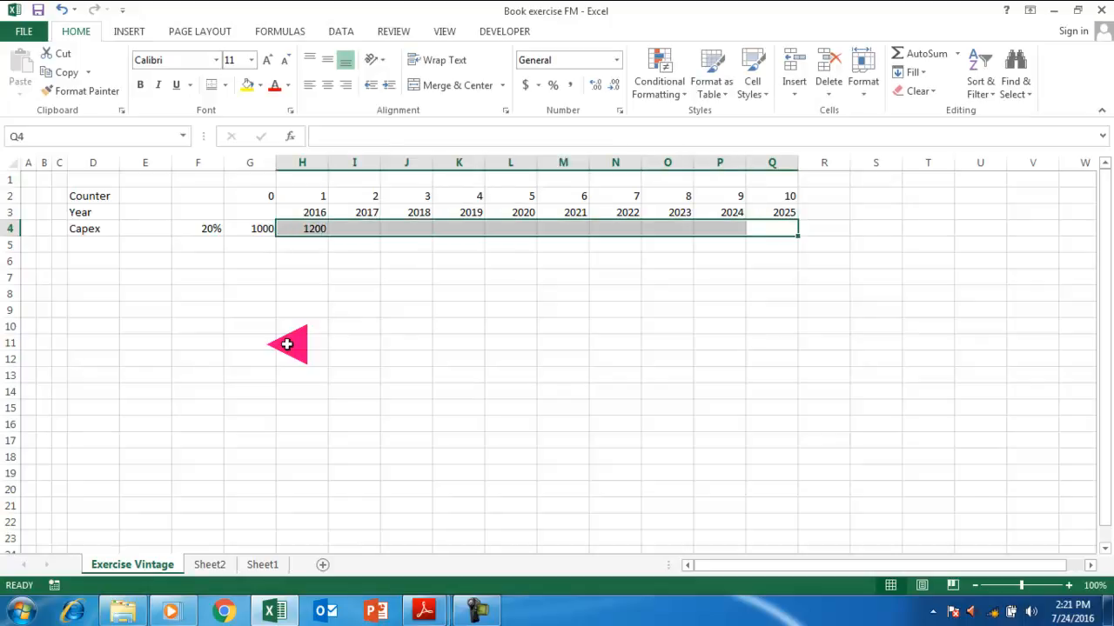
key("ctrl+r")
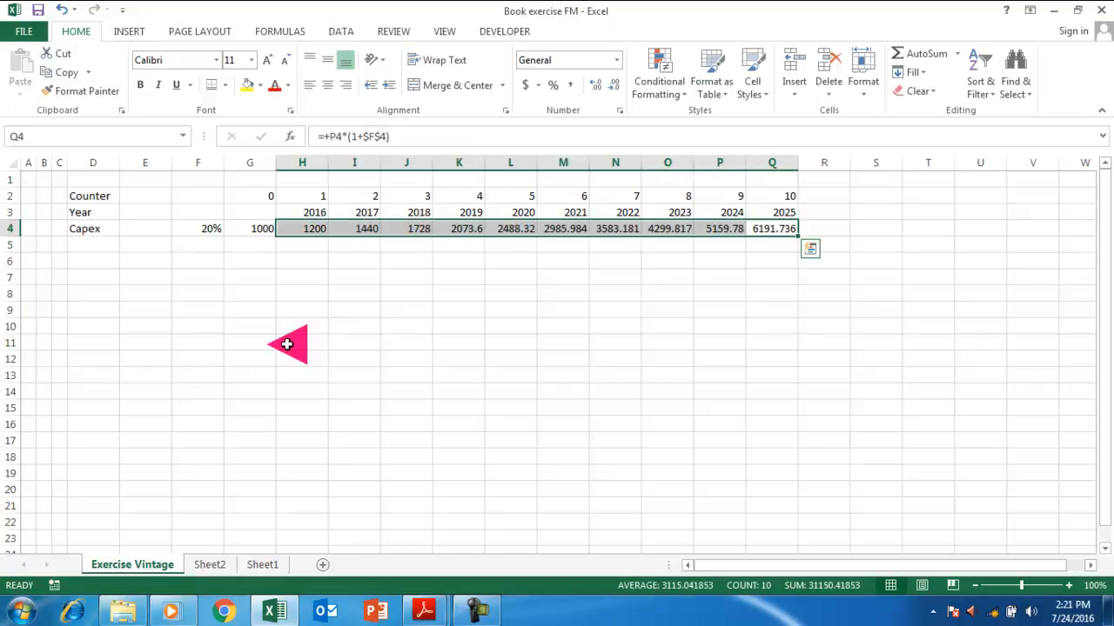
key("Left")
key("Left")
key("Left")
key("Left")
key("Left")
key("Left")
key("Left")
key("Left")
key("Left")
key("Left")
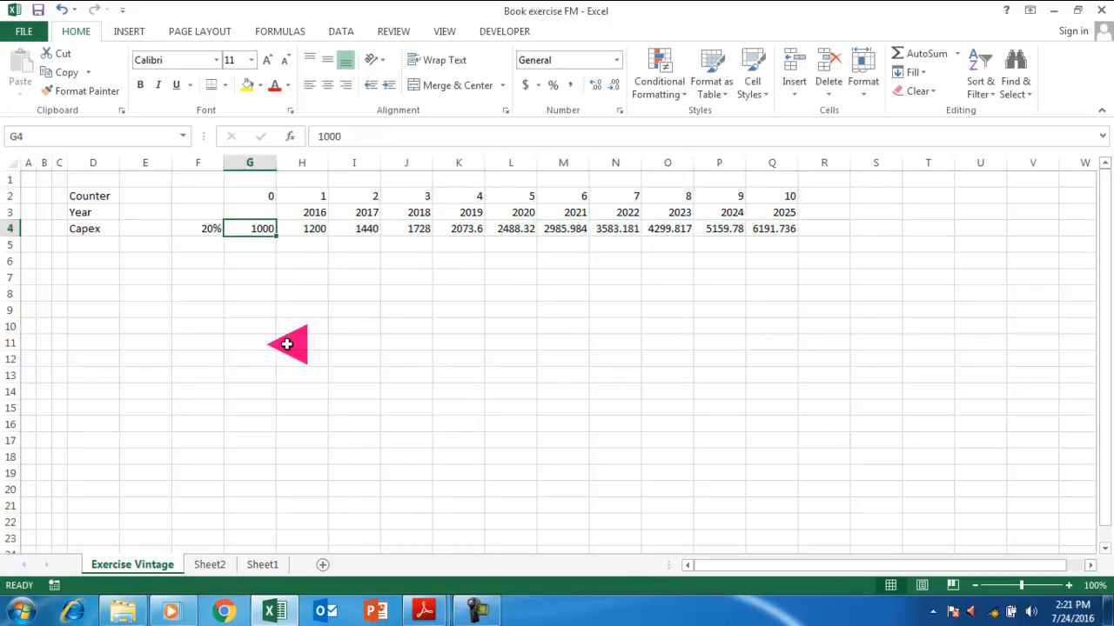
key("ctrl+shift+Right")
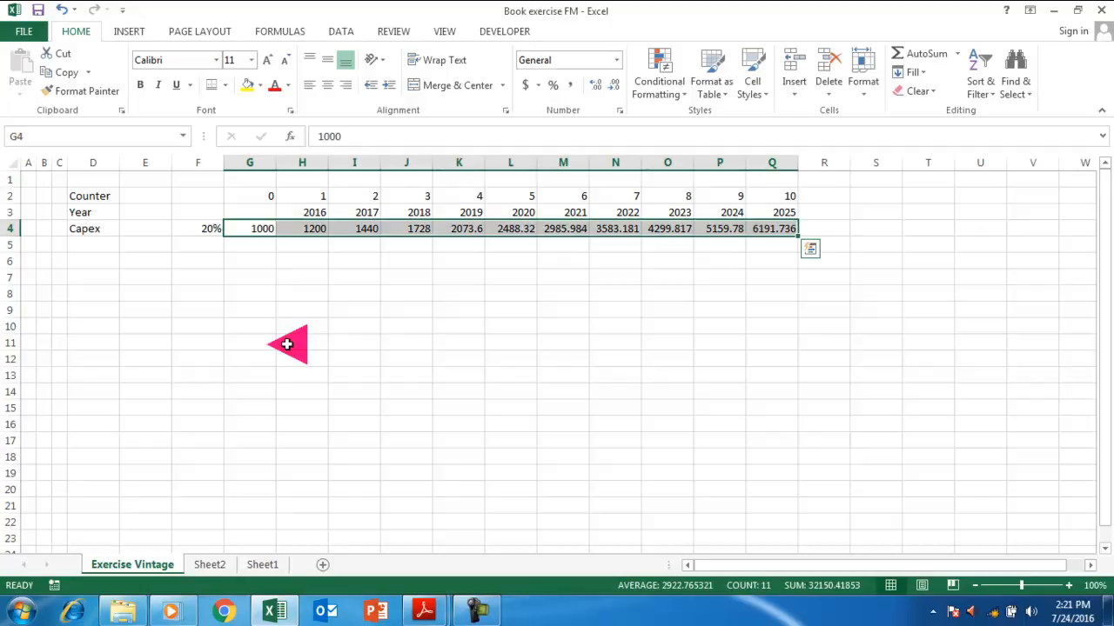
key("ctrl+shift+1")
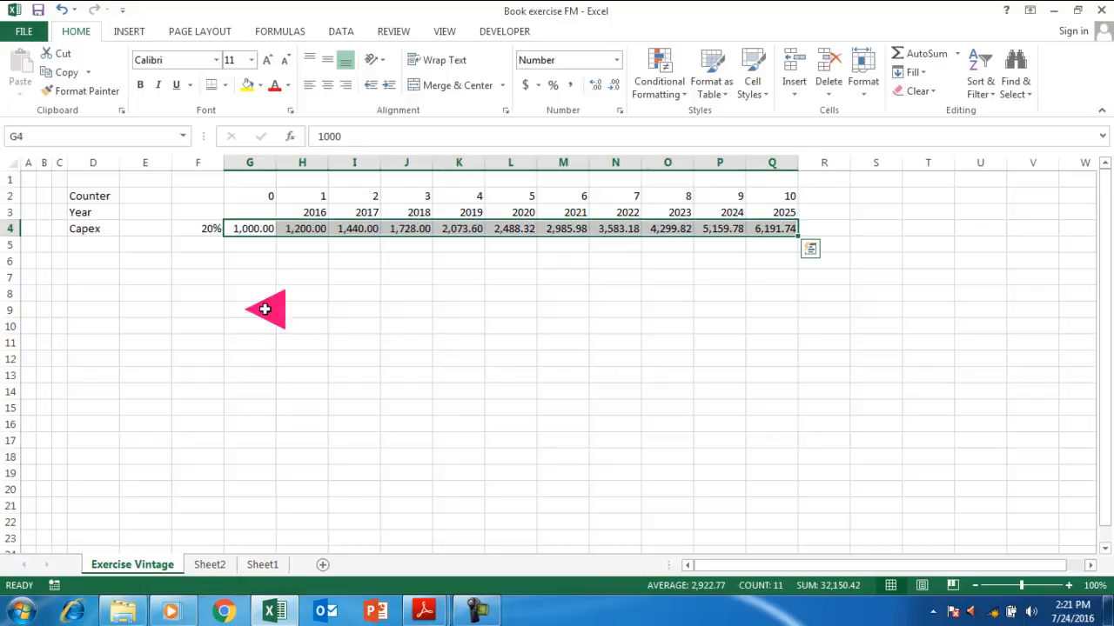
left_click(322, 273)
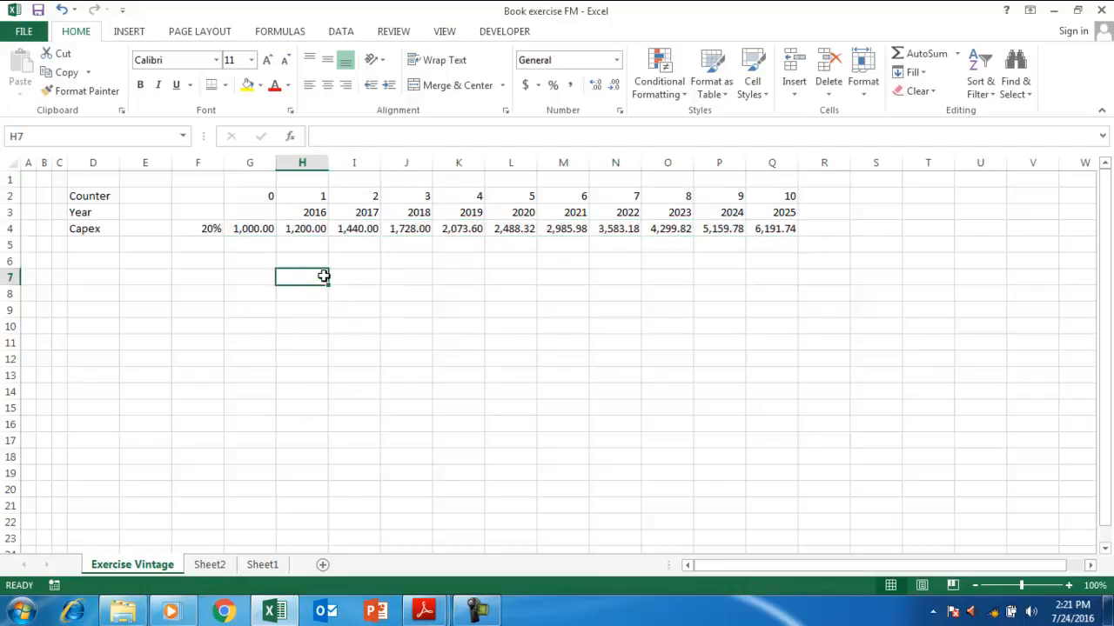
Add the Depreciable Life label in D6 with a life of 7, widening column D to fit.
left_click(97, 261)
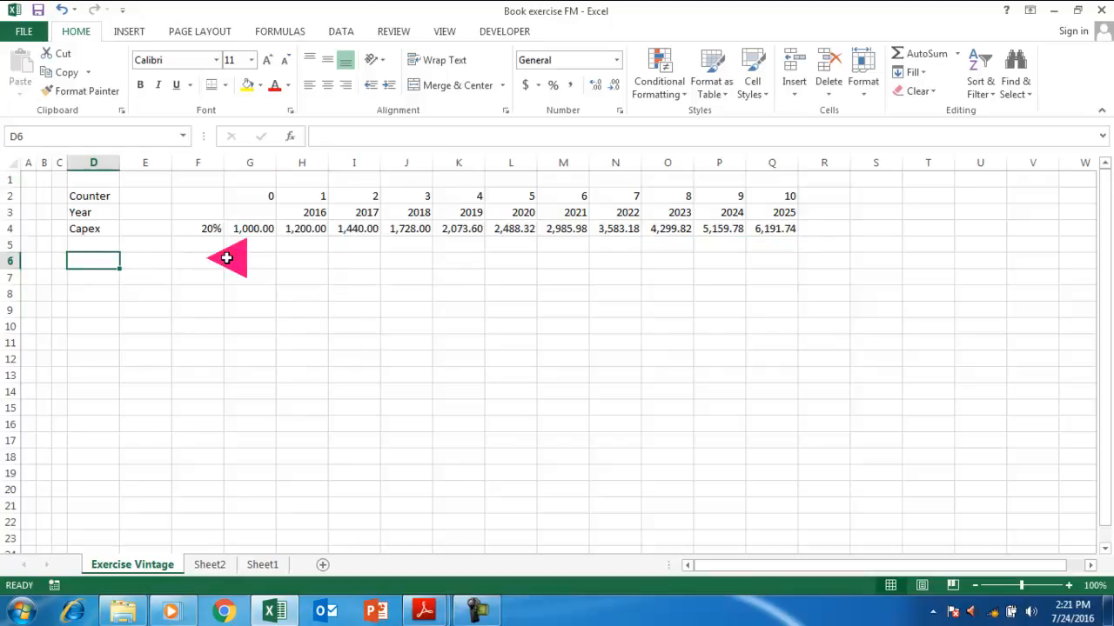
type("Sa")
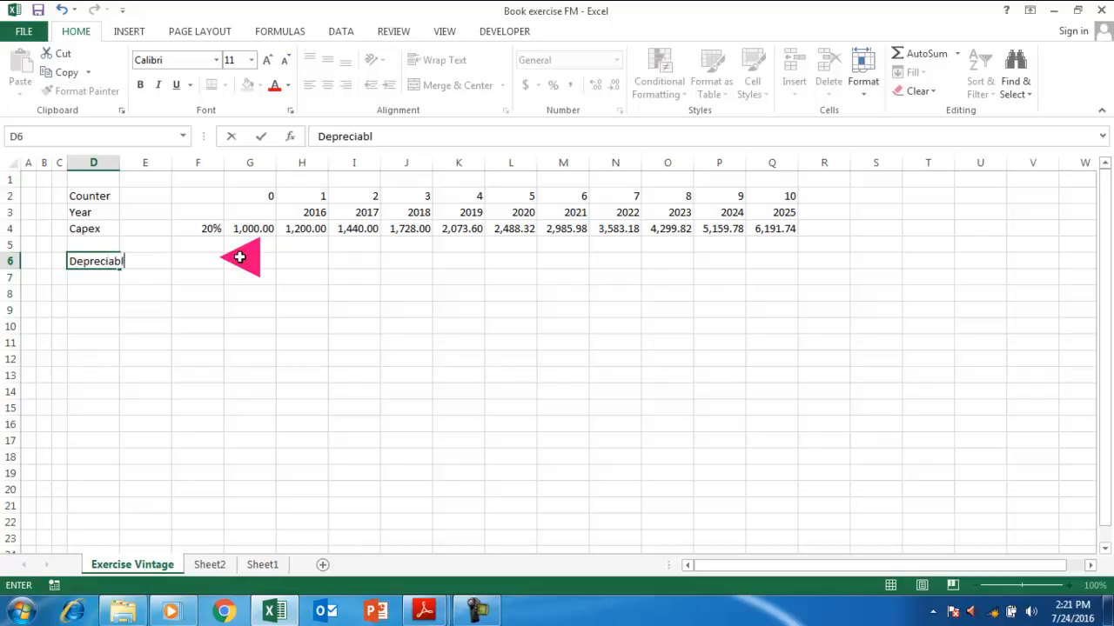
key("Return")
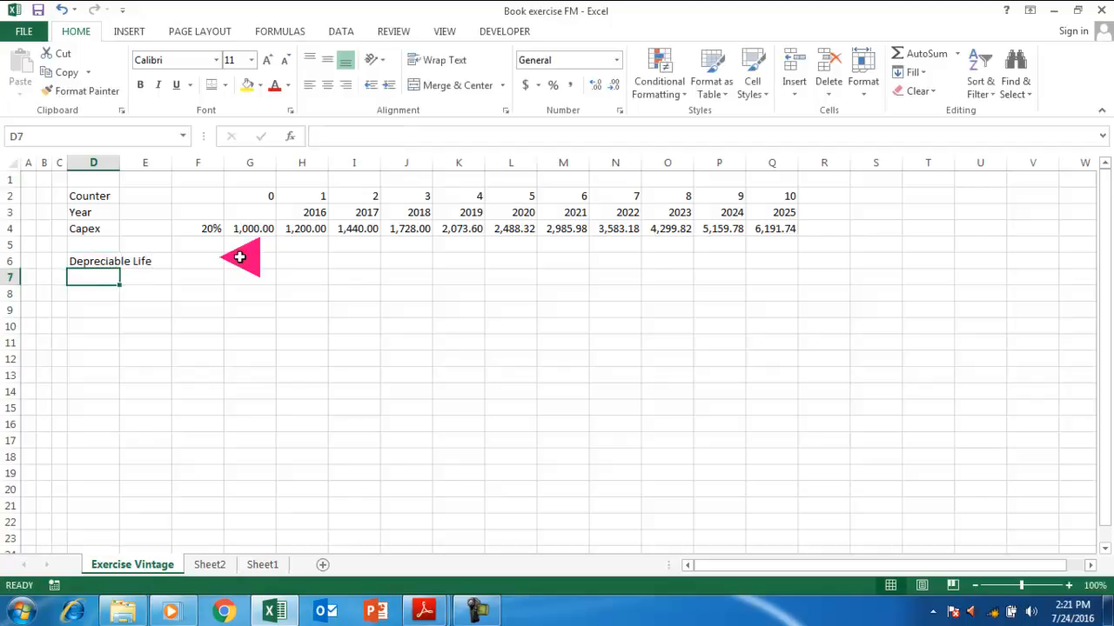
key("Up")
key("Up")
key("Right")
key("Right")
key("Right")
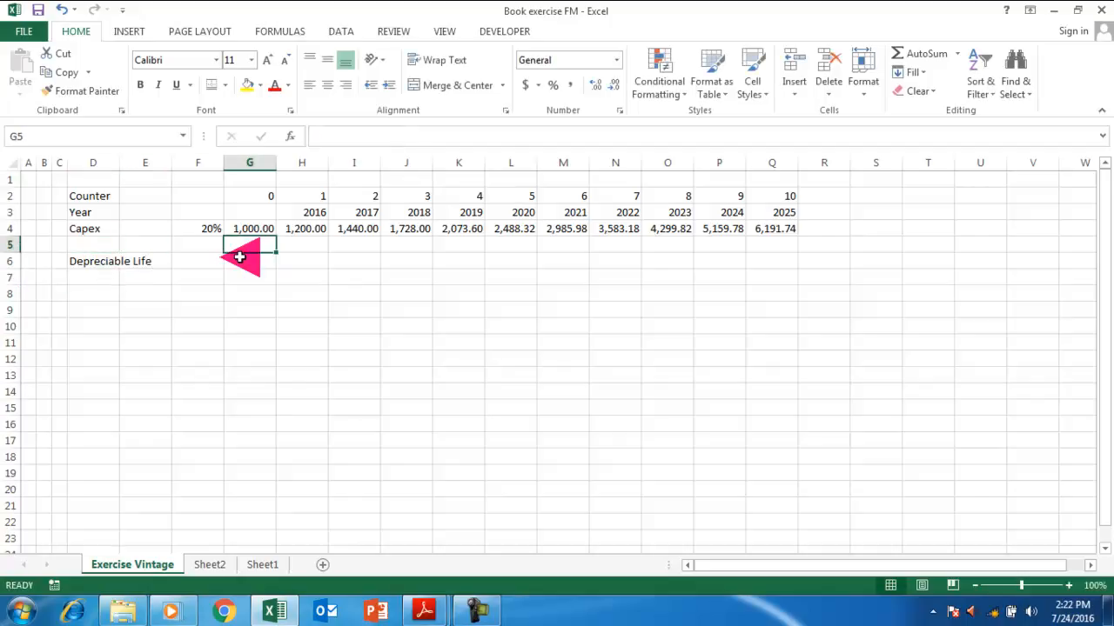
key("Down")
type("7")
key("ctrl+Return")
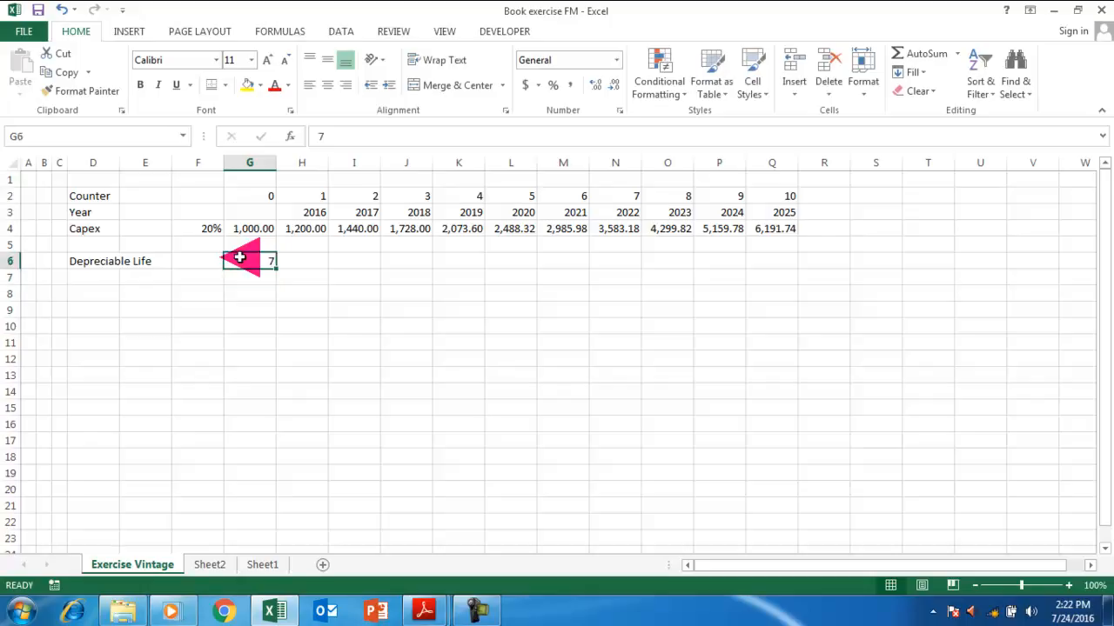
double_click(117, 163)
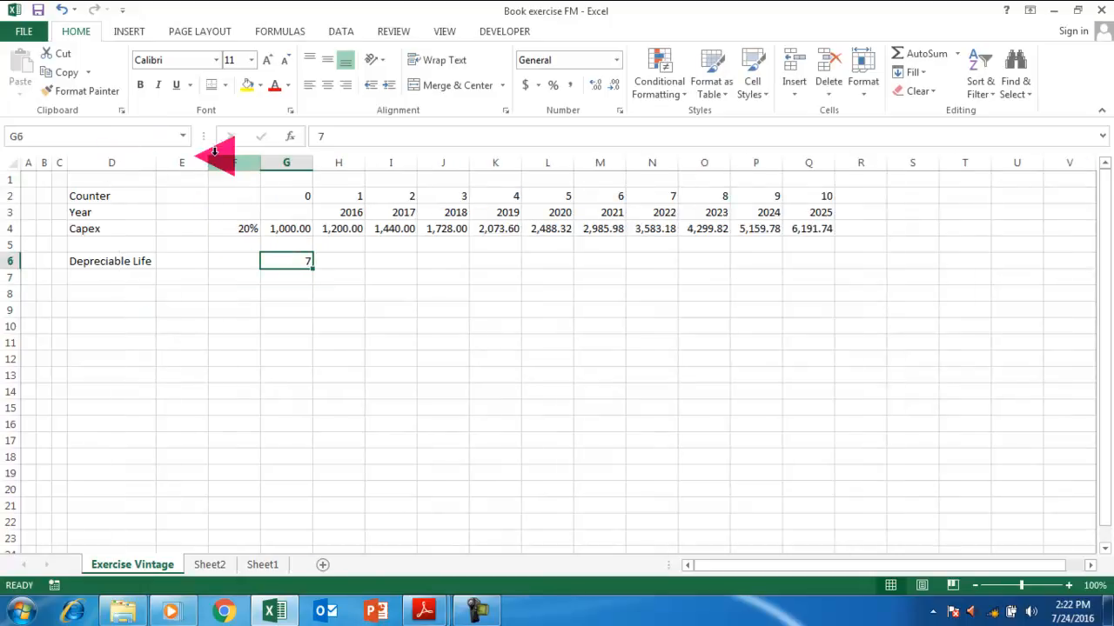
Label D7 'Cost', move the 7 into F6, and enter a cost of 10 in F7.
left_click(113, 275)
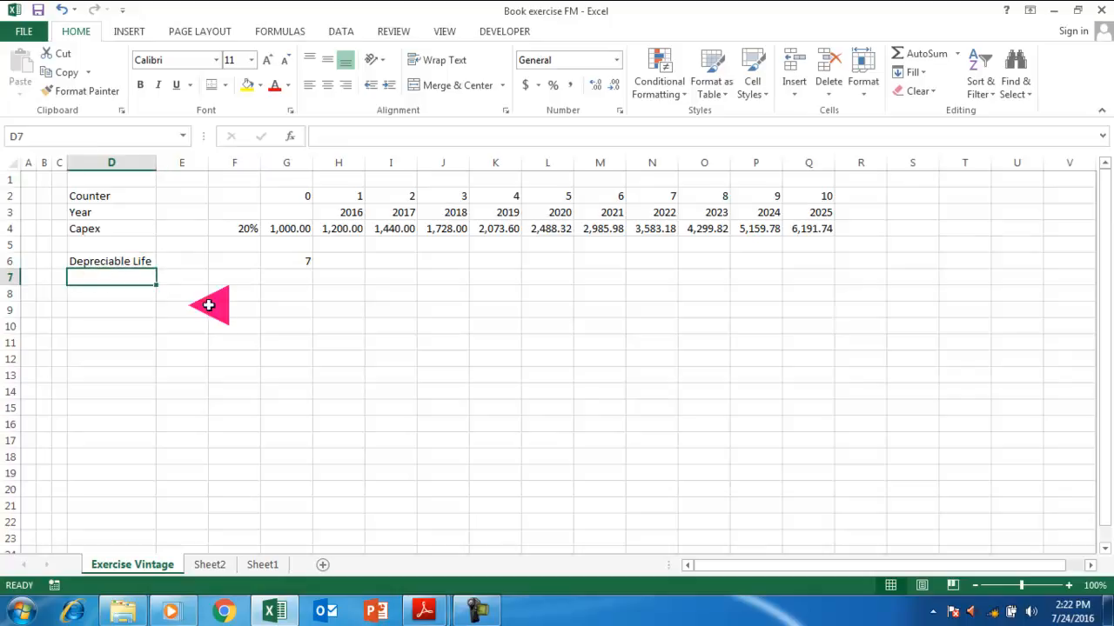
type("Cost")
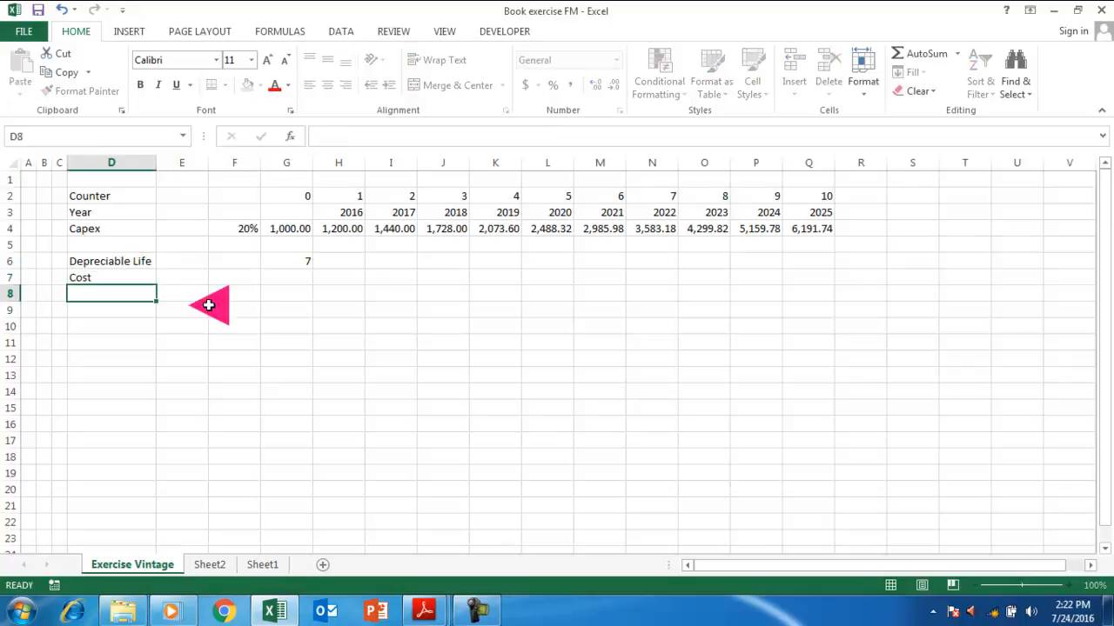
key("Right")
key("Right")
key("Right")
key("Up")
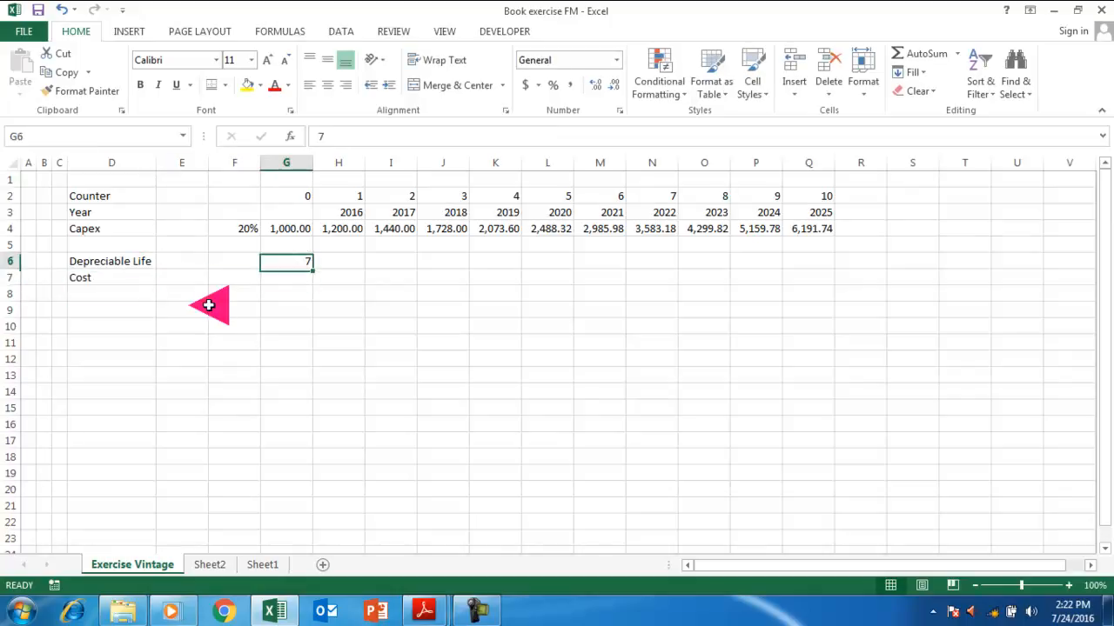
left_click_drag(294, 254, 247, 272)
left_click(249, 279)
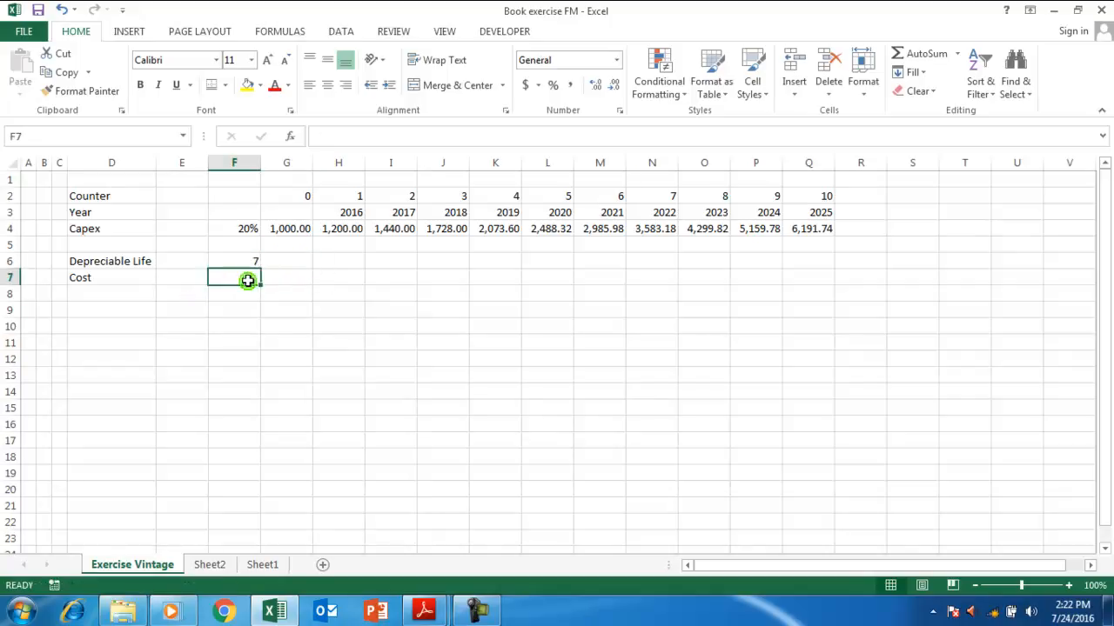
type("10")
key("Down")
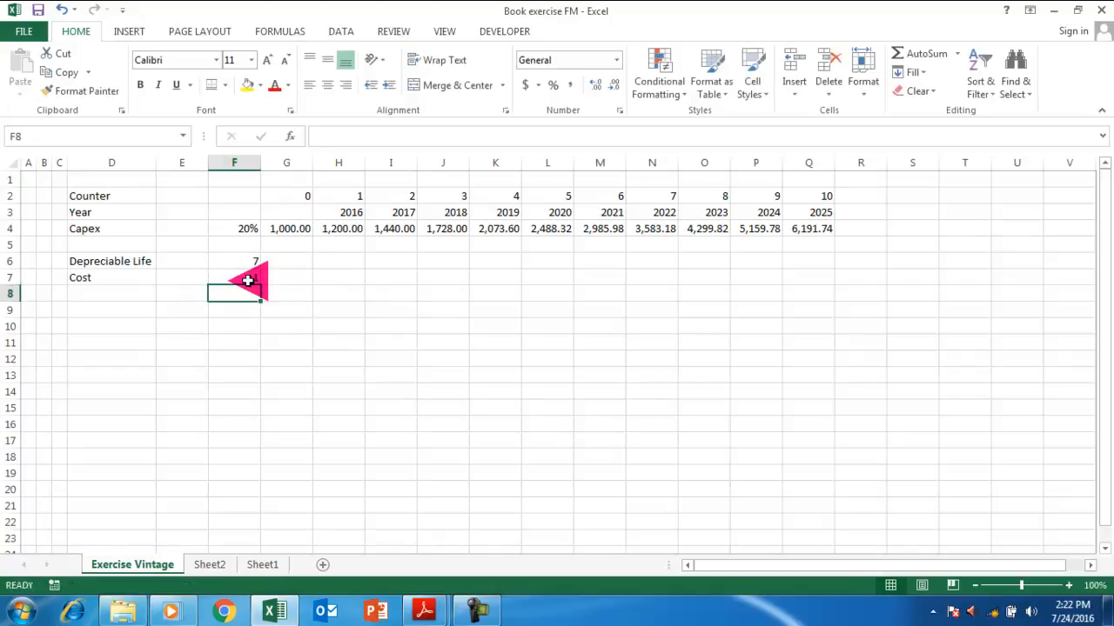
Add the Salvage Value label in D8 with a salvage value of 0.
key("Left")
key("Left")
type("S")
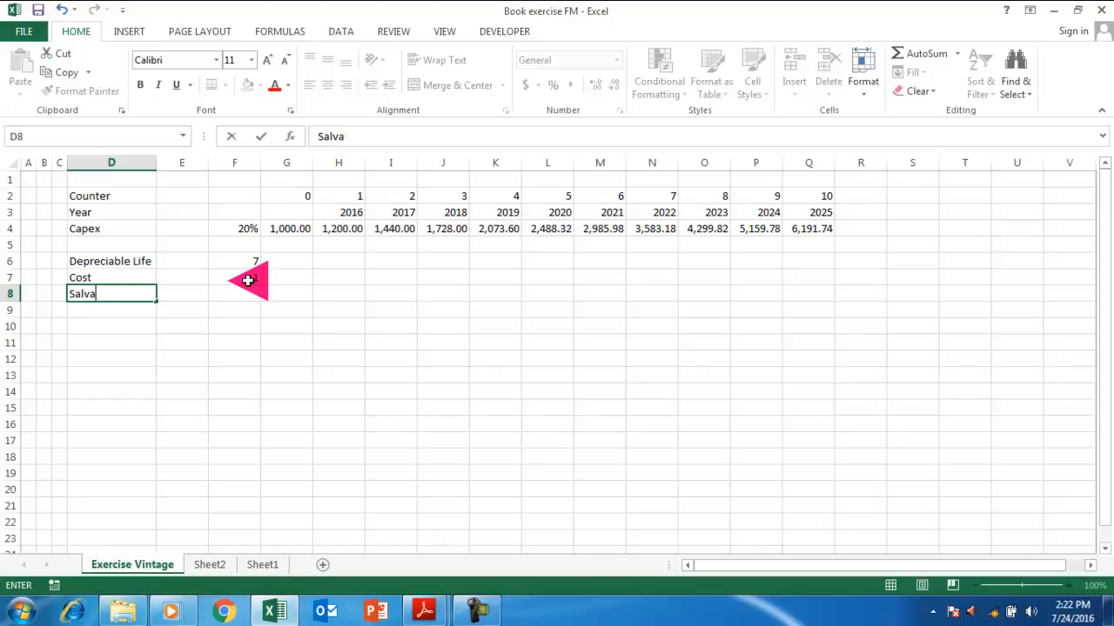
key("Right")
key("Right")
type("0")
key("Return")
key("Up")
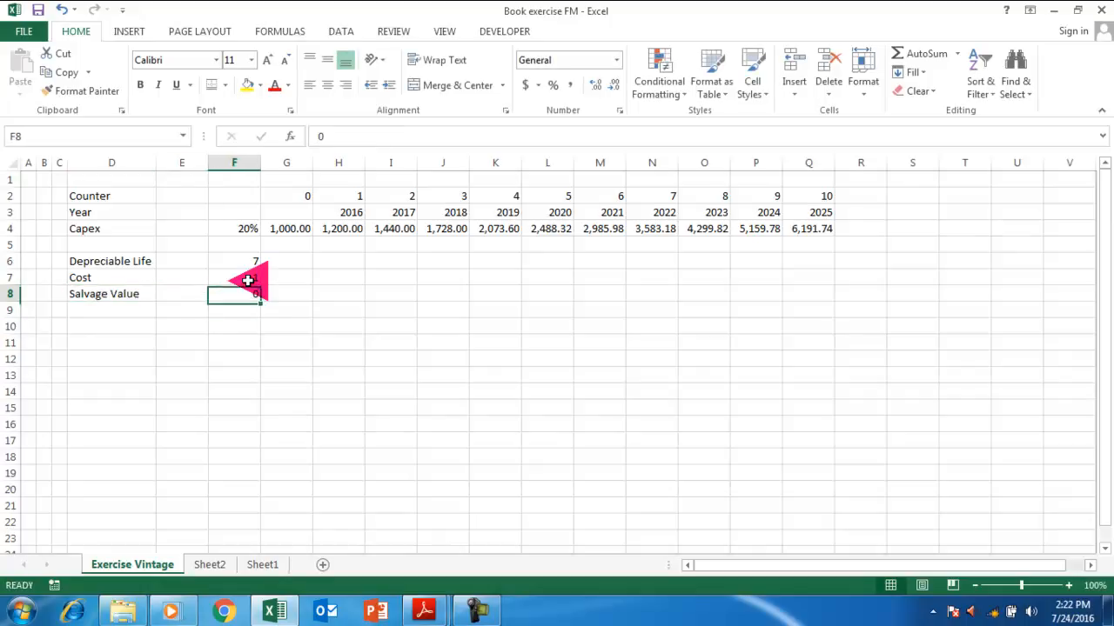
key("Down")
key("Down")
key("Left")
key("Left")
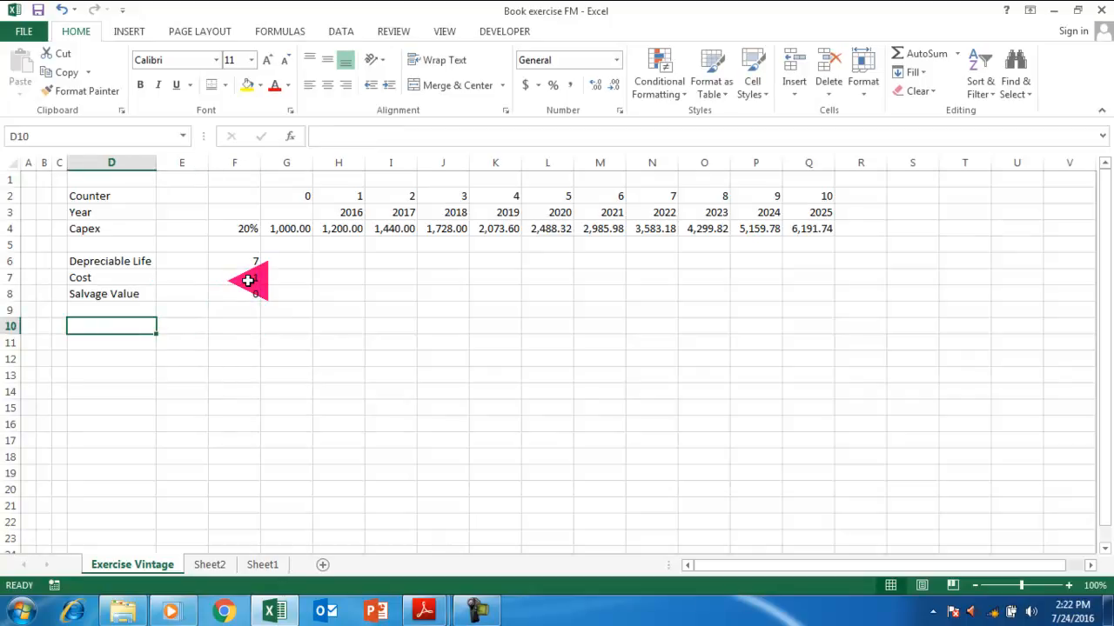
Select all numeric constants via Go To Special and give them red font.
key("F5")
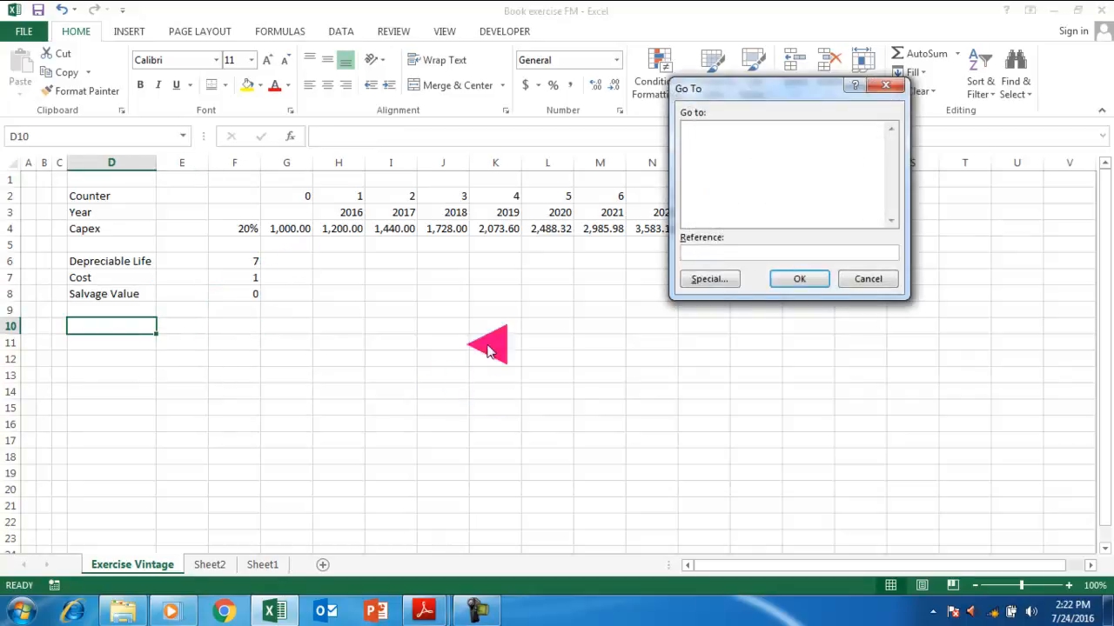
left_click(702, 275)
left_click(707, 120)
left_click(714, 167)
left_click(810, 303)
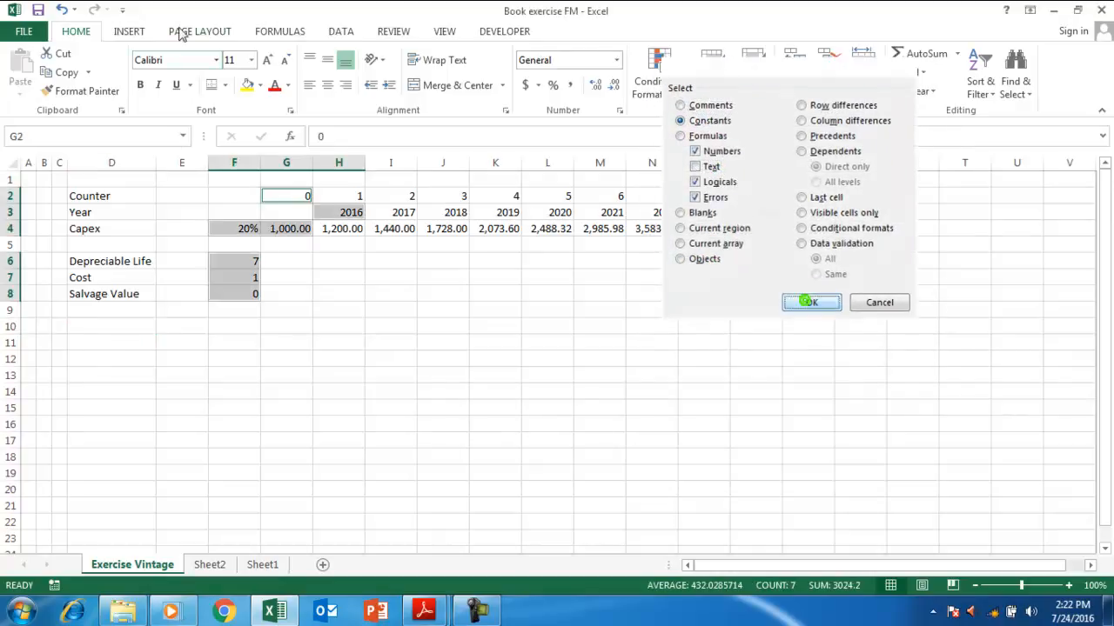
left_click(274, 85)
left_click(256, 291)
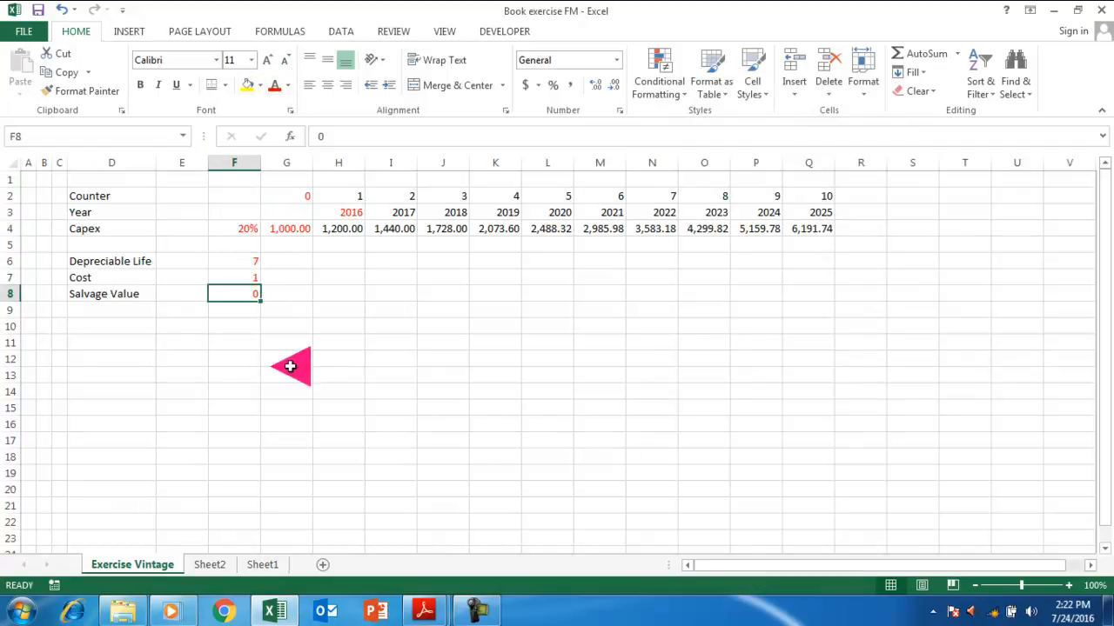
left_click(94, 327)
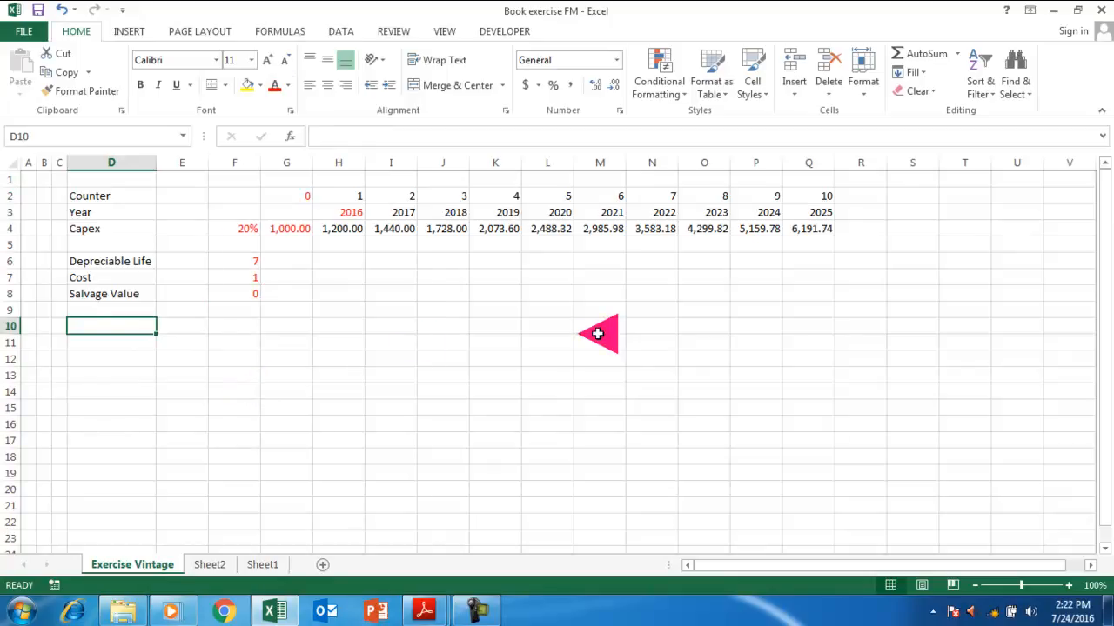
Label D10 'Depreciable life', enter 0 in G10 and =+G10+1 in H10.
type("Depreciable life")
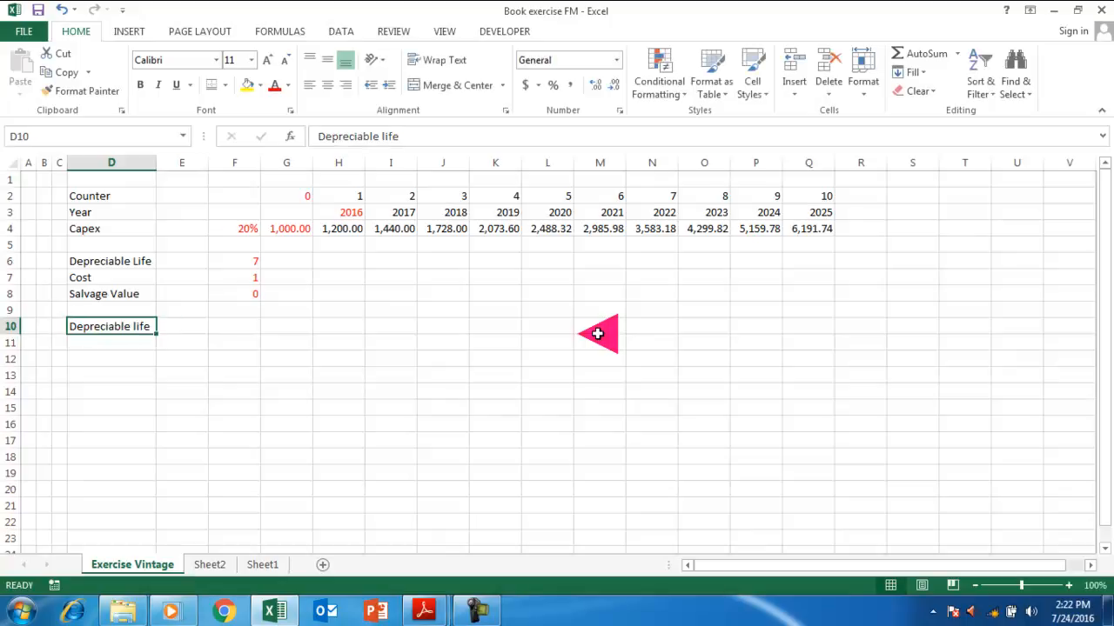
key("Right")
key("Right")
key("Right")
type("0")
key("Return")
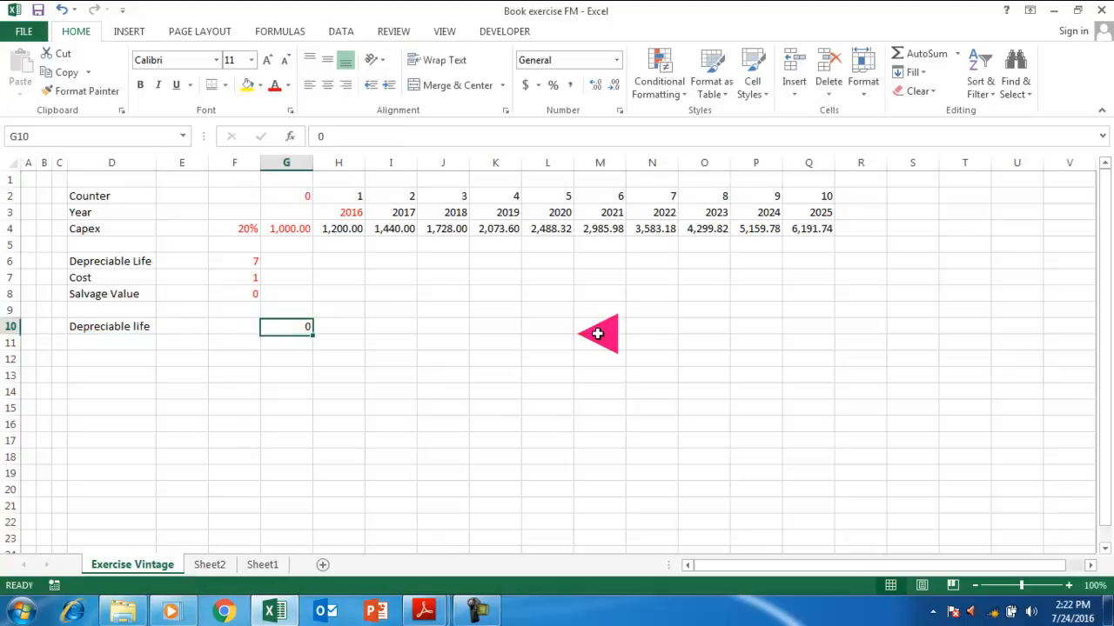
key("Right")
type("+")
key("Left")
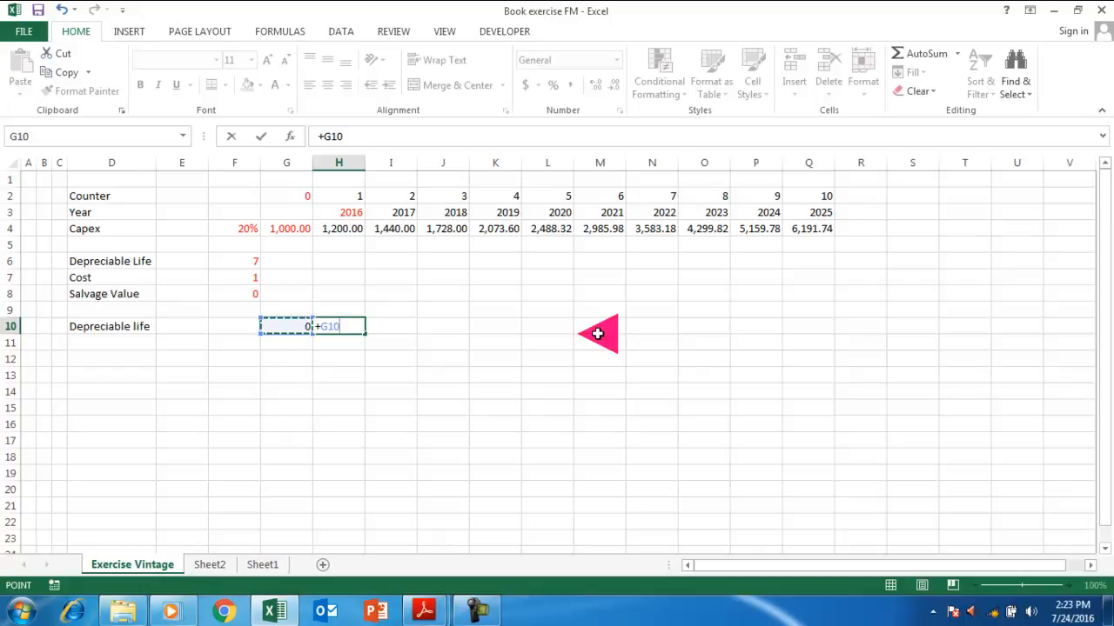
type("+1")
key("Return")
Fill the period counter formula across to O10 so it runs 0 through 8.
key("Up")
key("shift+Right")
key("shift+Right")
key("shift+Right")
key("shift+Right")
key("shift+Right")
key("shift+Right")
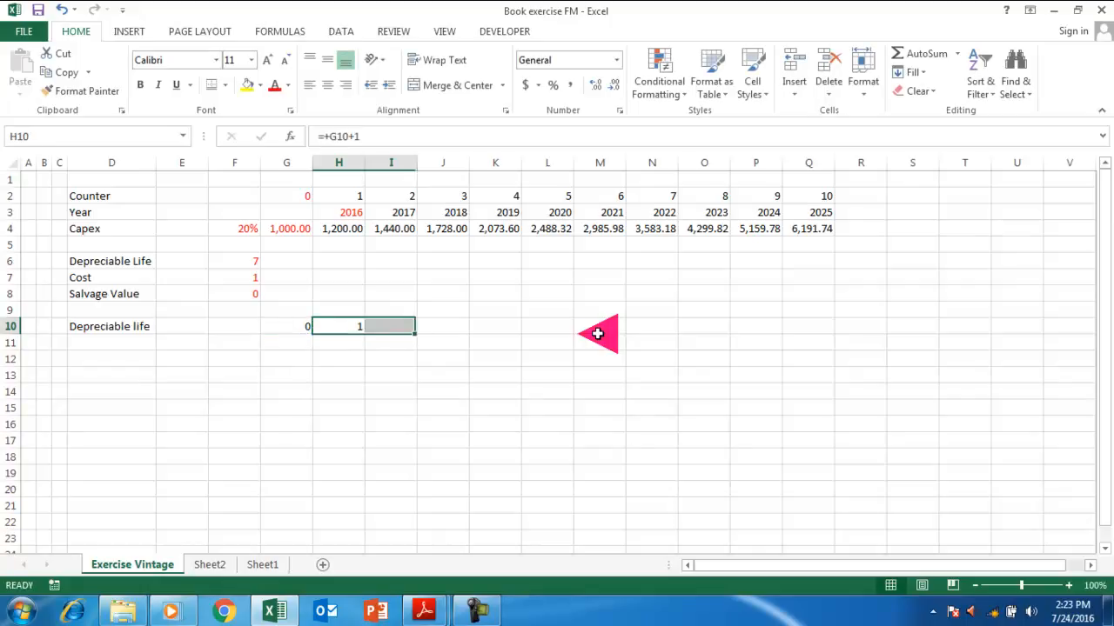
key("ctrl+r")
key("Right")
key("Right")
key("Right")
key("Right")
key("Right")
key("Right")
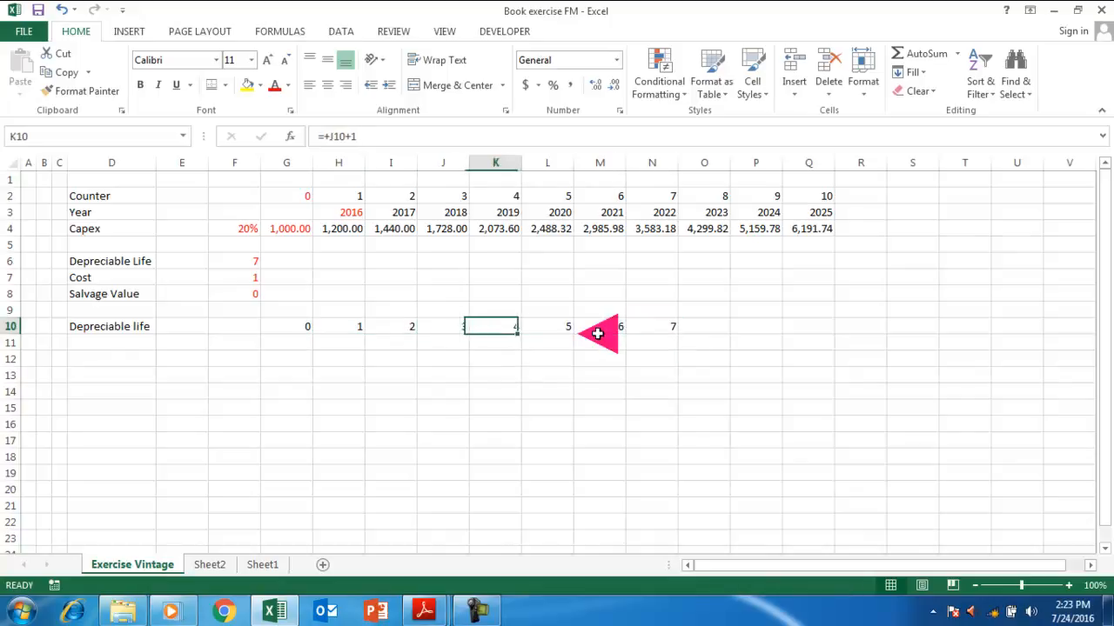
key("shift+Right")
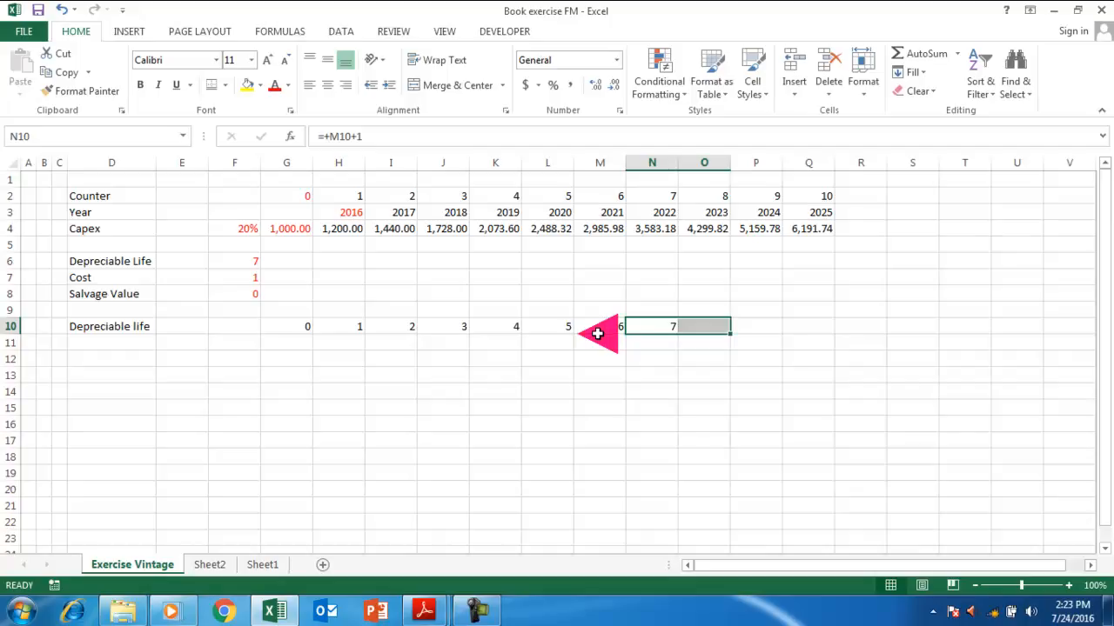
key("ctrl+r")
Type the label 'Depreciation Rate' in D11.
key("Down")
key("Left")
key("Left")
key("Left")
key("Left")
key("Left")
key("Left")
key("Left")
key("Left")
key("Left")
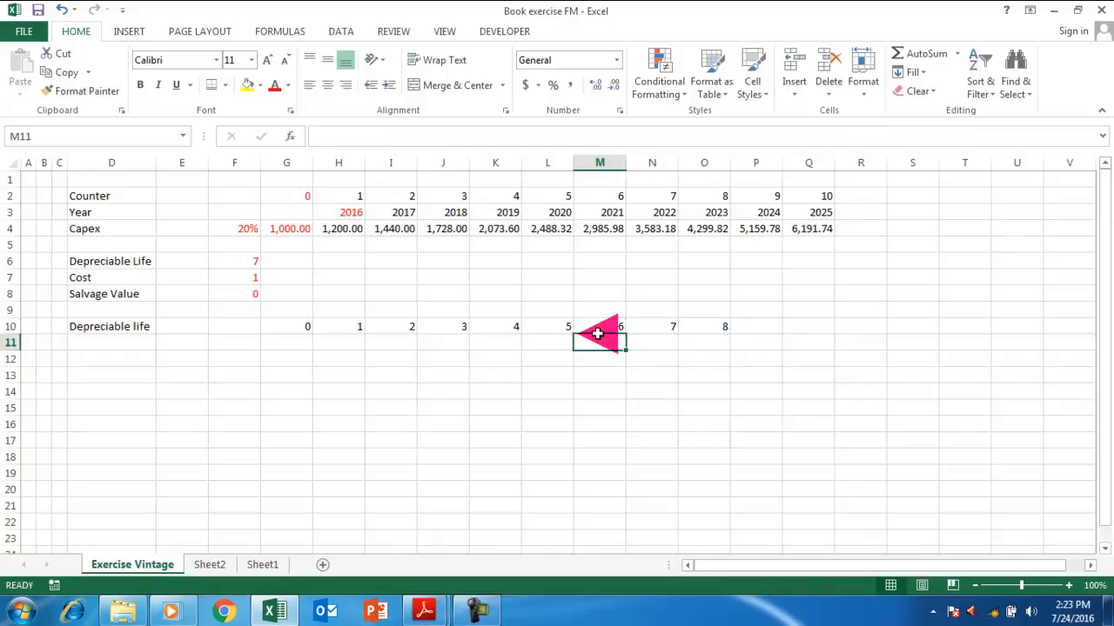
key("Left")
type("Depreciati")
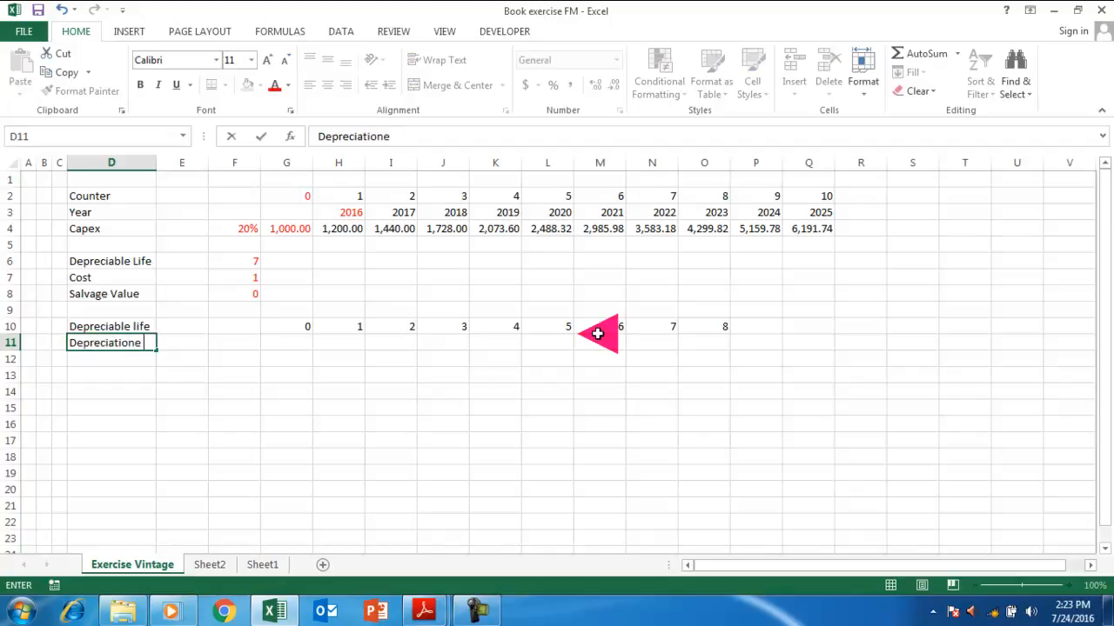
type("on Rate")
Start a trial =VDB( formula in H11, then abandon it.
key("Right")
key("Right")
key("Right")
key("Right")
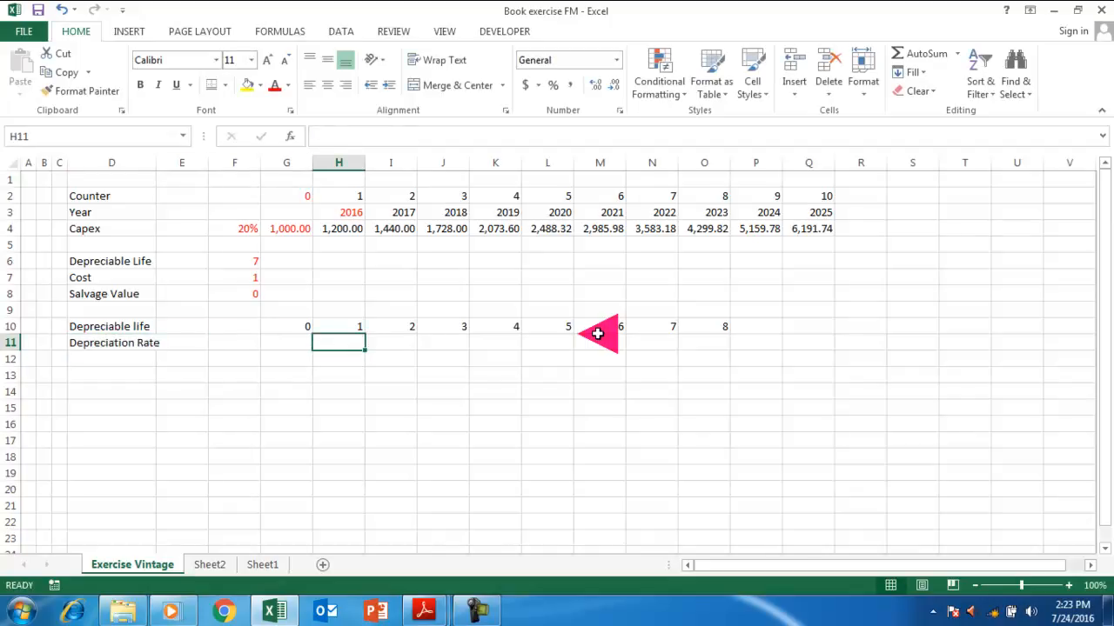
type("=vdb")
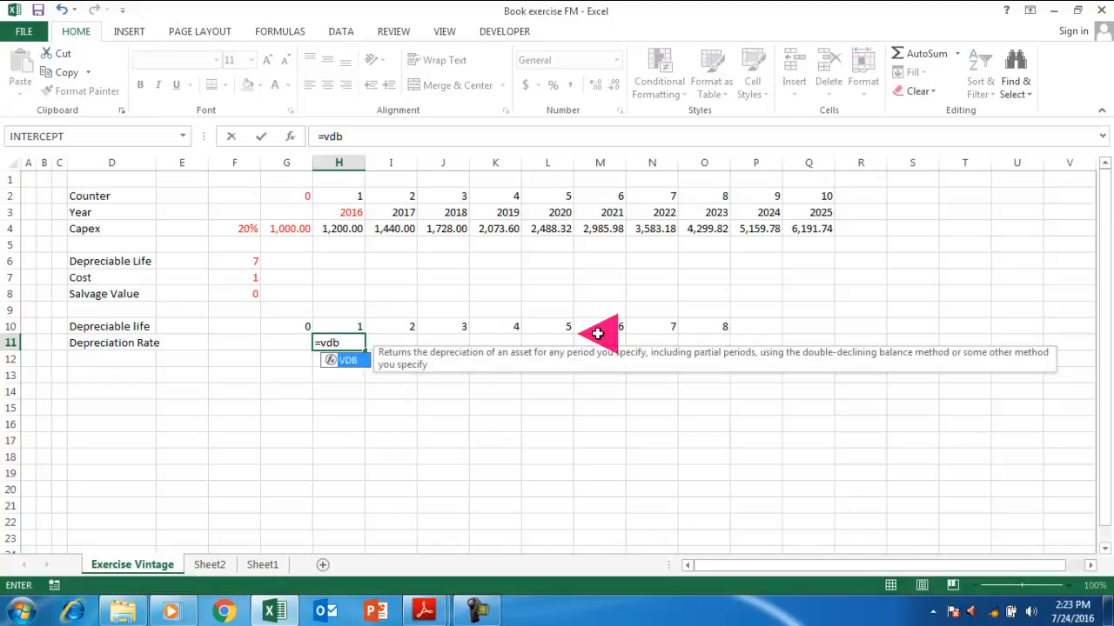
type("(")
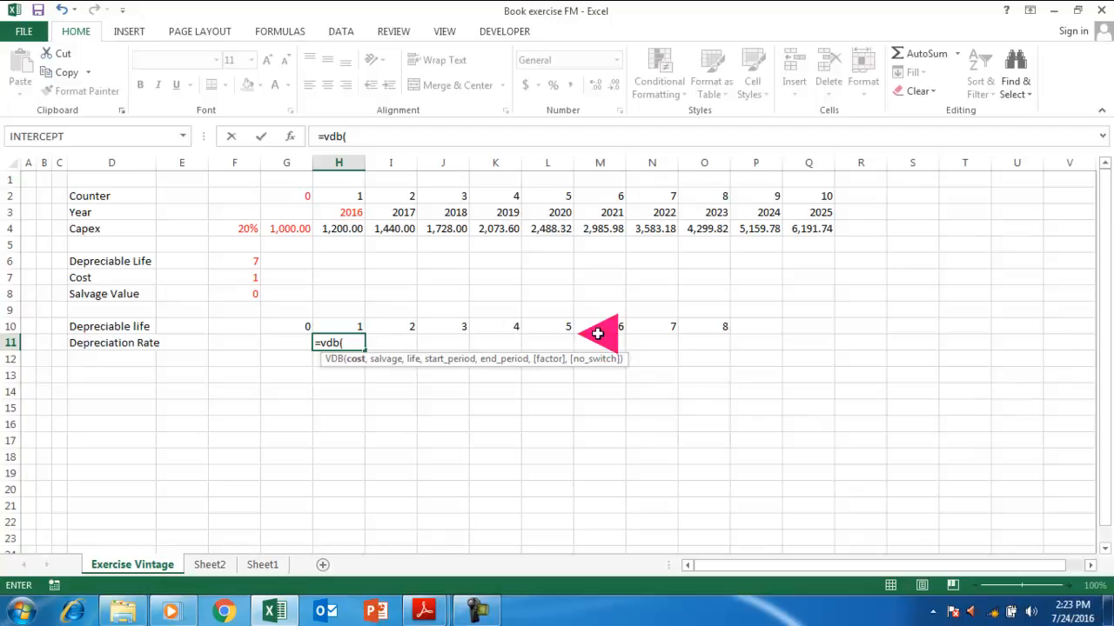
key("Up")
key("Up")
key("Up")
key("Up")
key("Up")
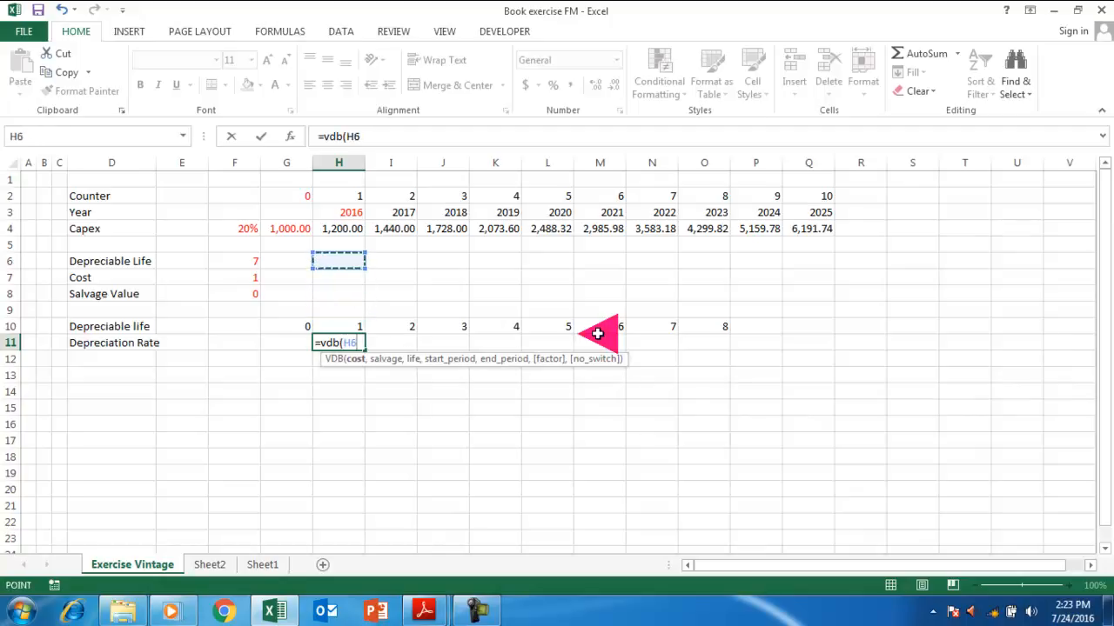
key("Escape")
key("Down")
key("Up")
key("Left")
key("Left")
key("Left")
key("Left")
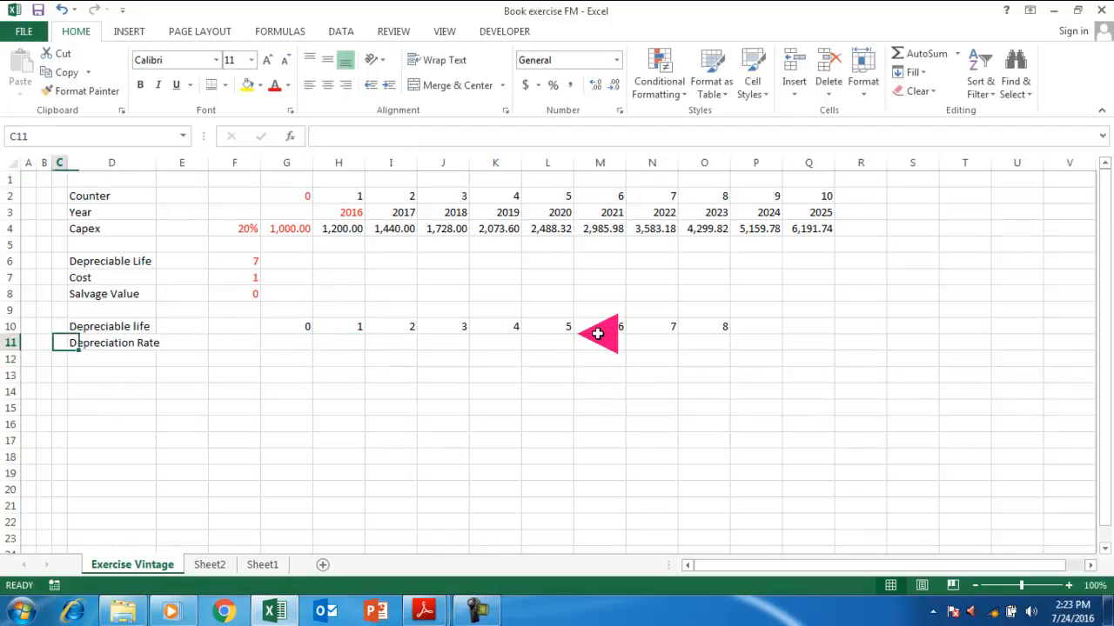
Change the D11 label to 'Depreciation Rate (one rate)'.
left_click(422, 137)
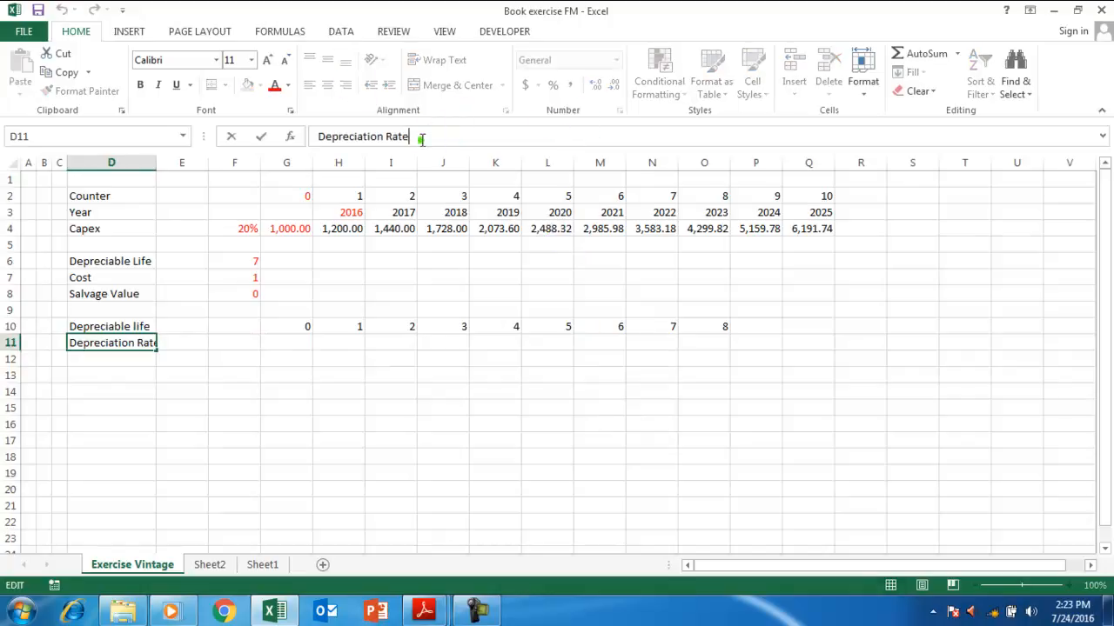
key("Escape")
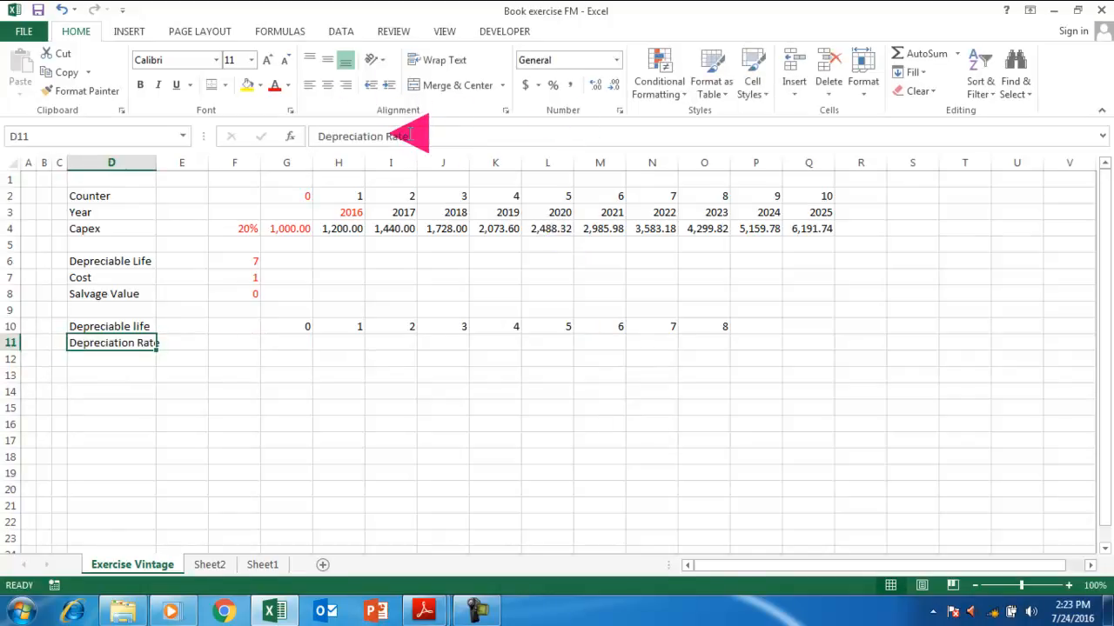
left_click(423, 136)
type("(one rate")
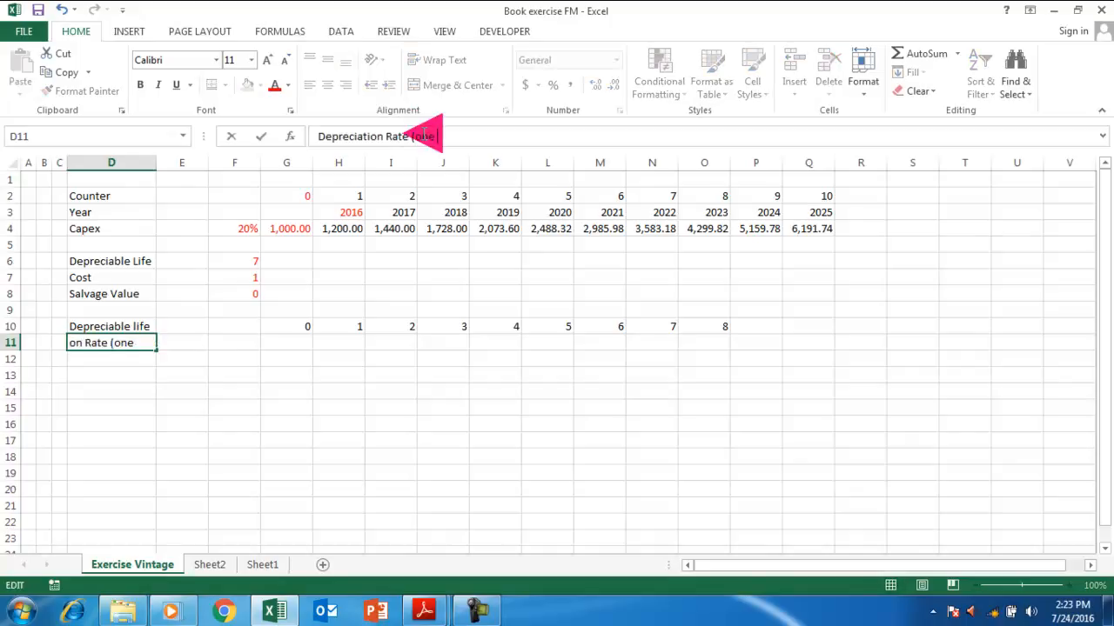
key("Return")
key("Up")
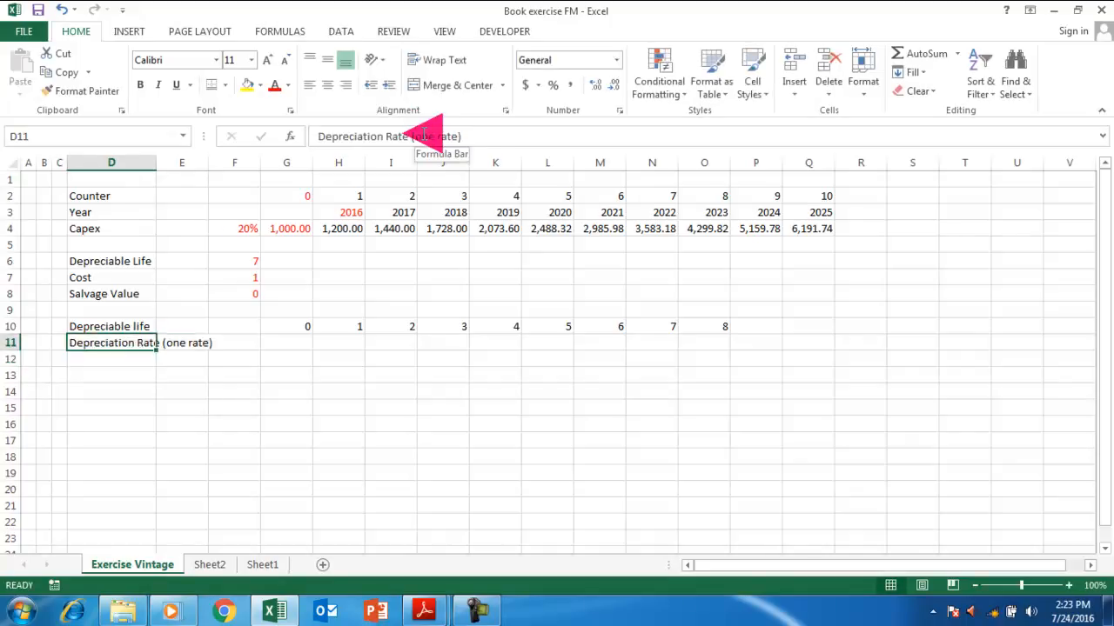
key("Right")
key("Right")
key("Right")
key("Right")
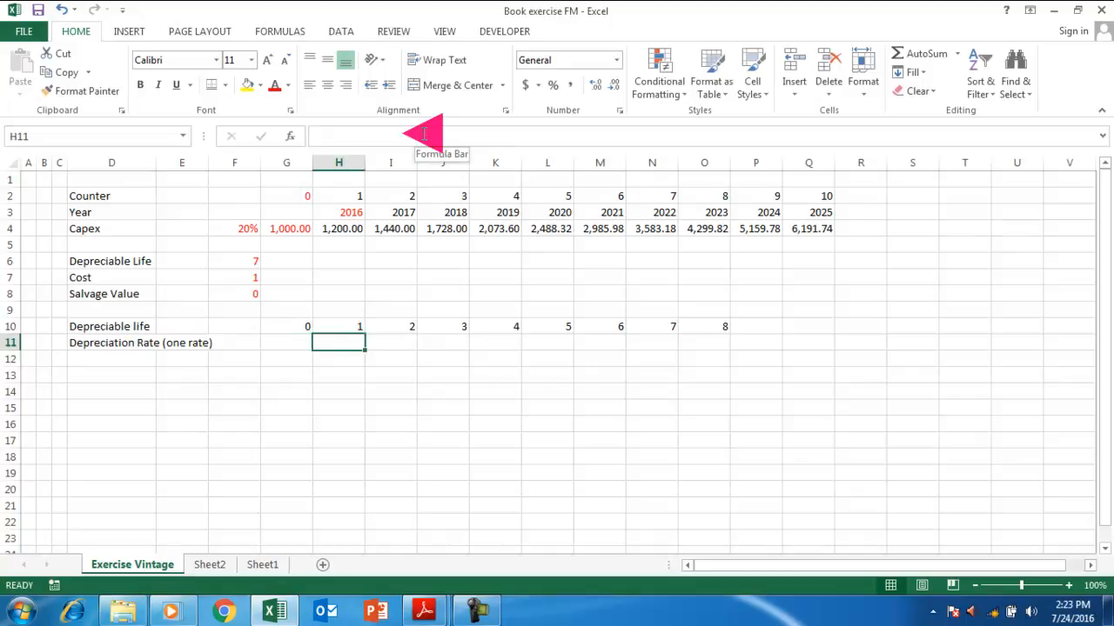
Begin the VDB formula in H11 with absolute cost $F$7 and salvage $F$8.
type("=vdn")
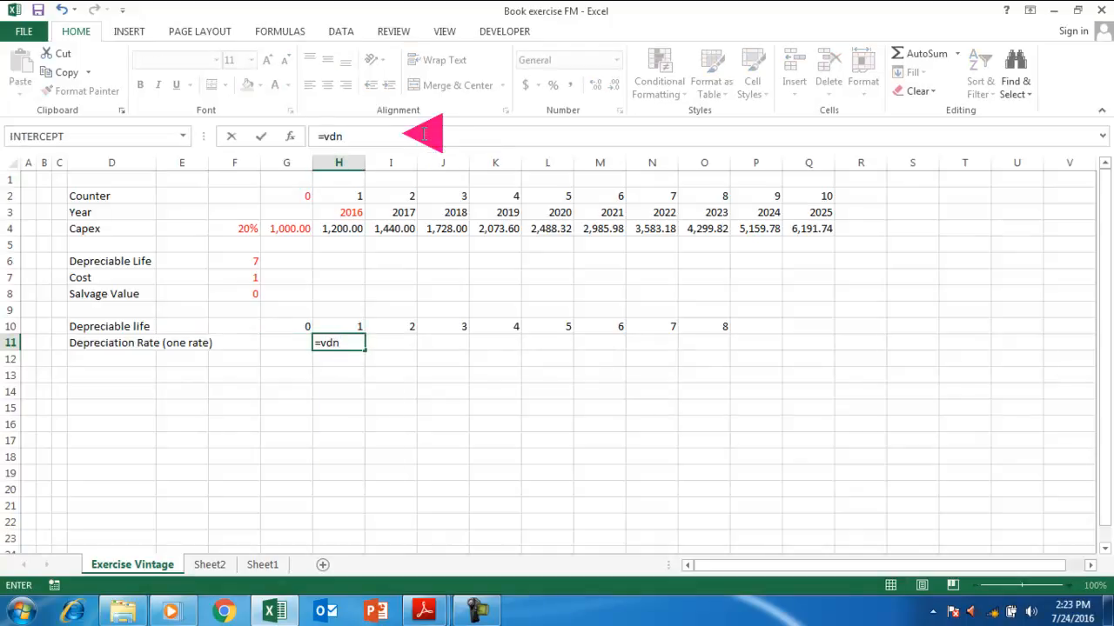
key("BackSpace")
type("b(")
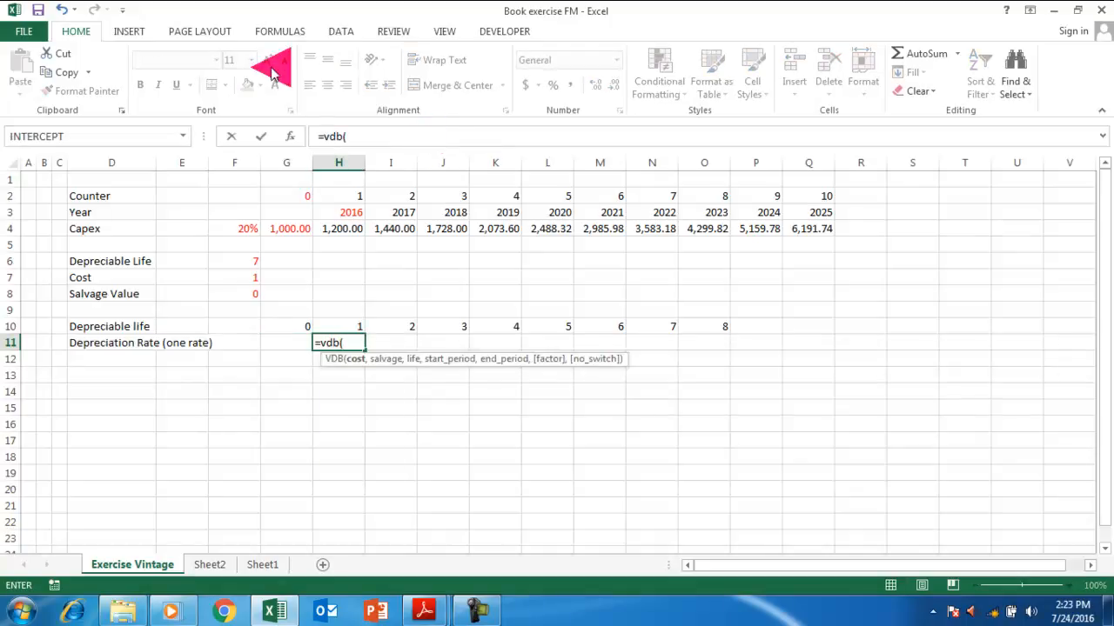
left_click(236, 276)
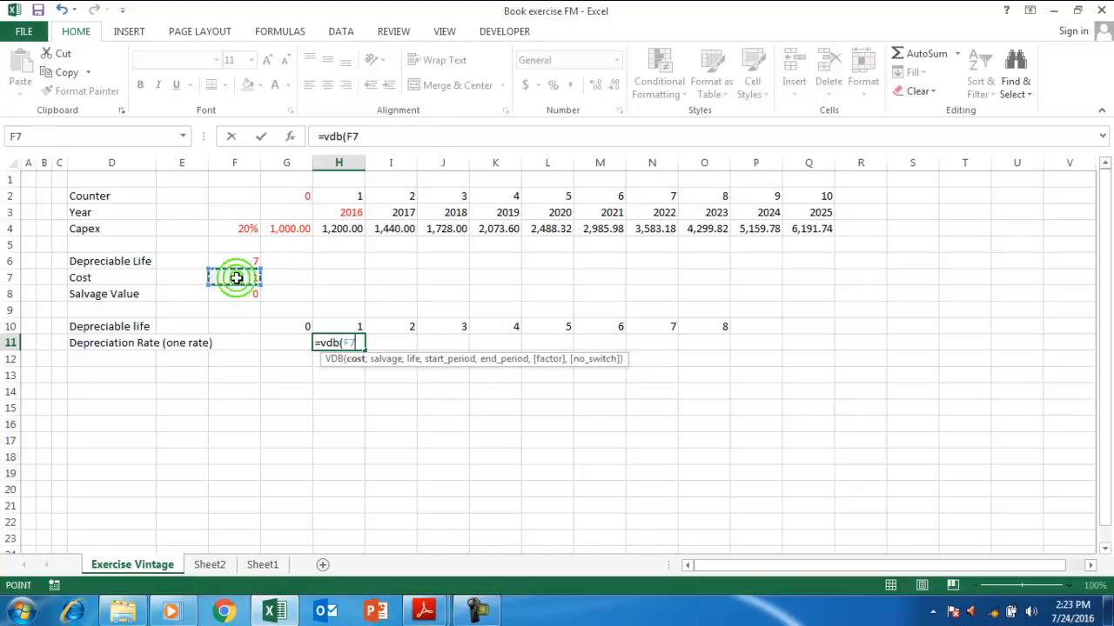
key("F4")
type(",")
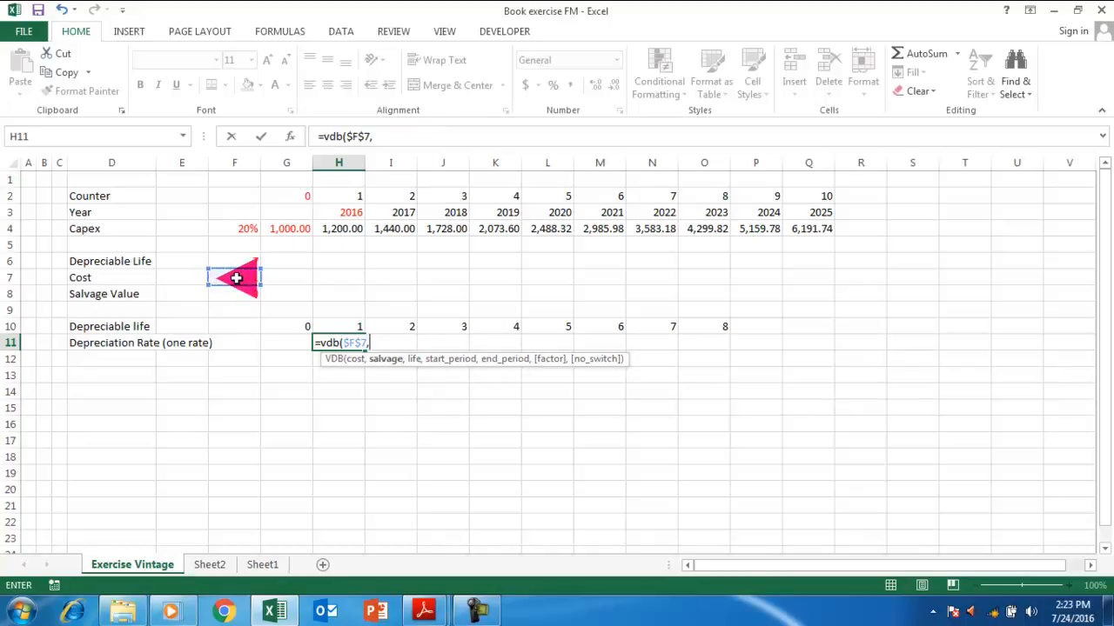
left_click(234, 294)
key("F4")
type(",")
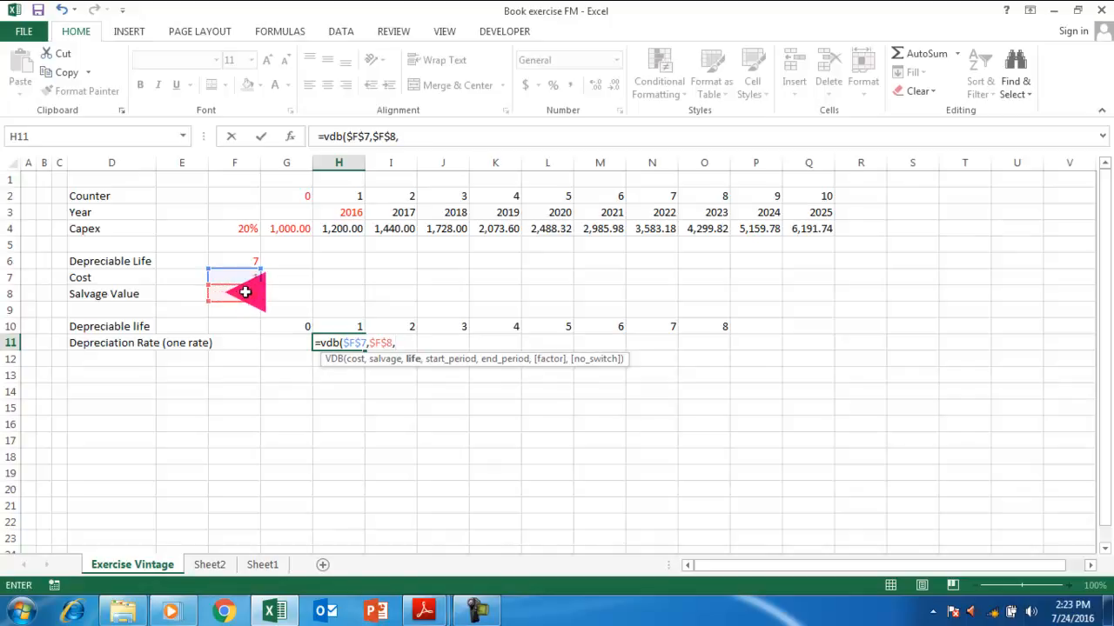
Complete =VDB($F$7,$F$8,$F$6,G10,H10,$Q$12) with life, start/end periods and factor.
left_click(235, 257)
type(",")
key("Up")
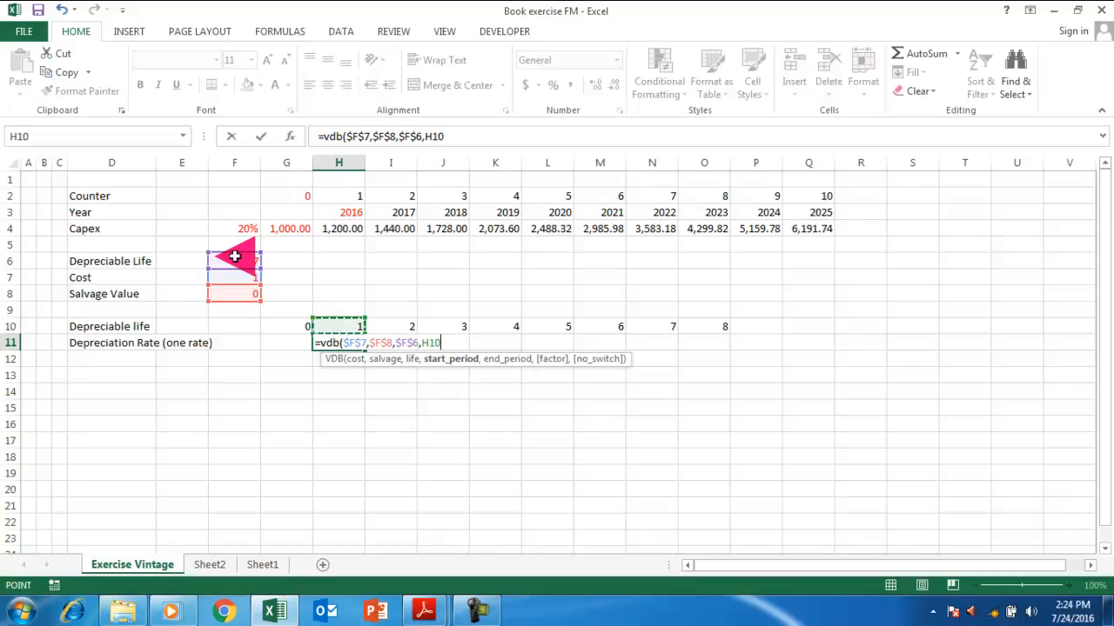
key("Left")
type(",")
key("Up")
key("Left")
key("Right")
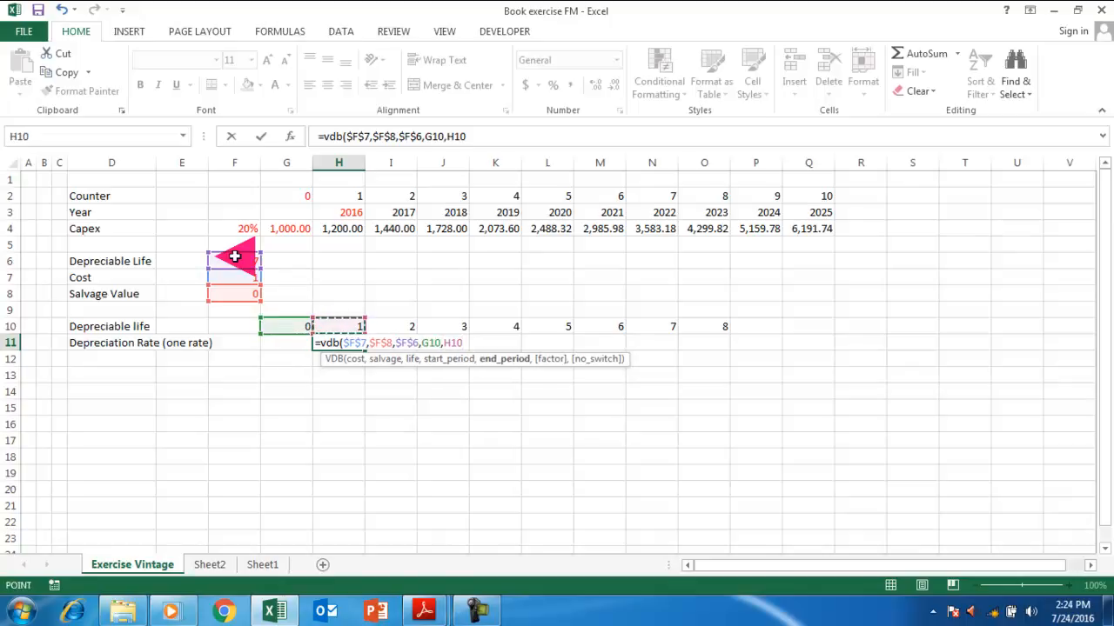
type(",")
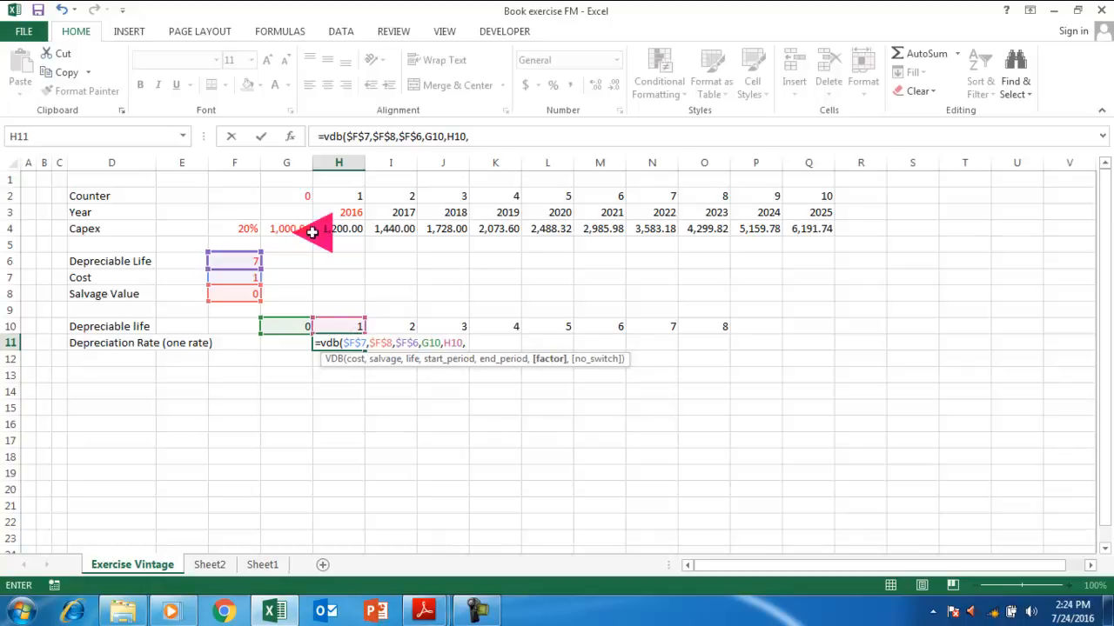
left_click(813, 358)
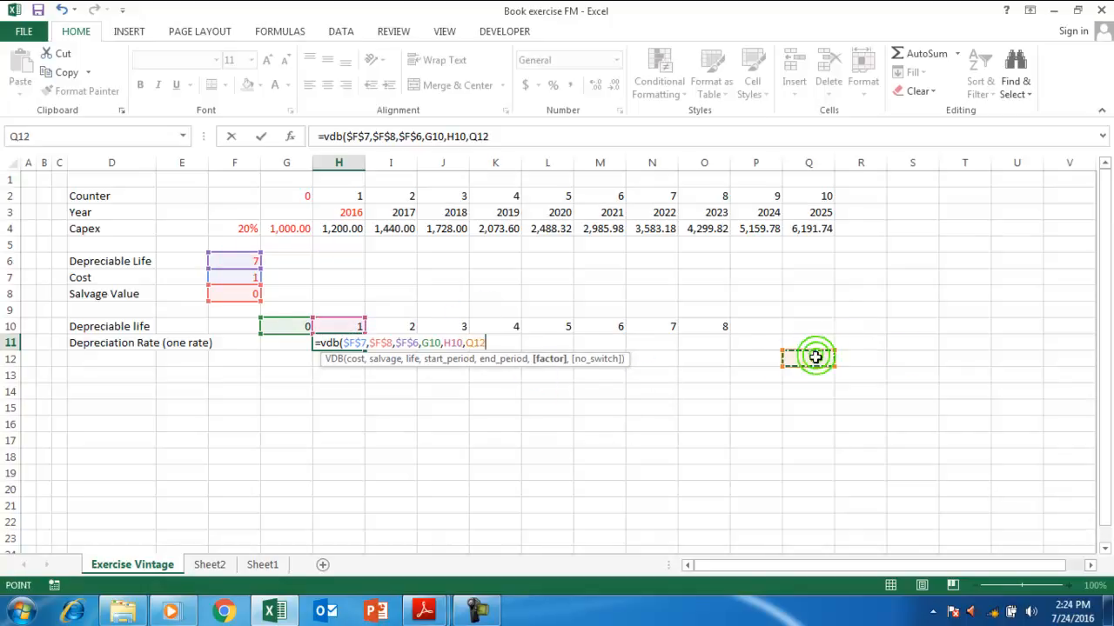
key("F4")
type("ff")
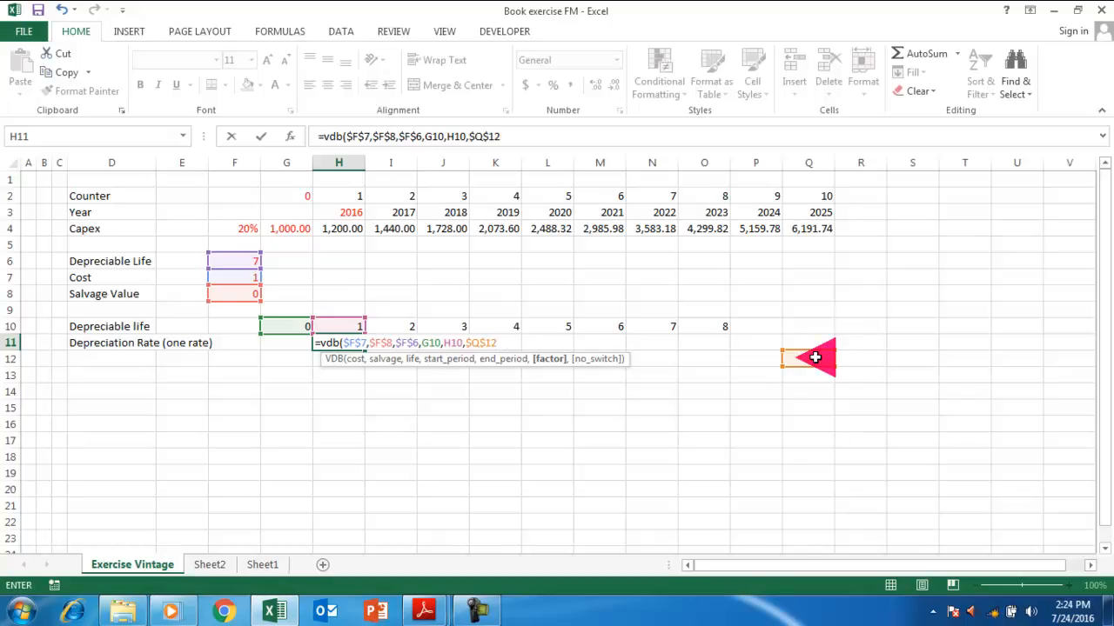
key("Return")
Format H11 as a percentage with two decimals, showing 14.29%.
key("Up")
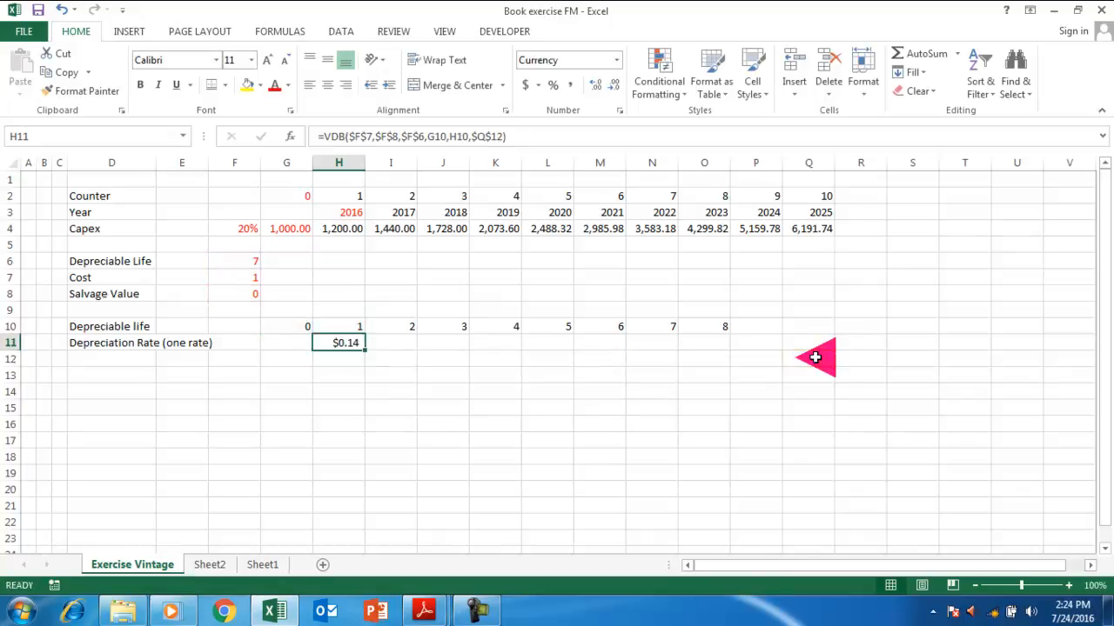
key("ctrl+shift+5")
left_click(600, 85)
left_click(600, 85)
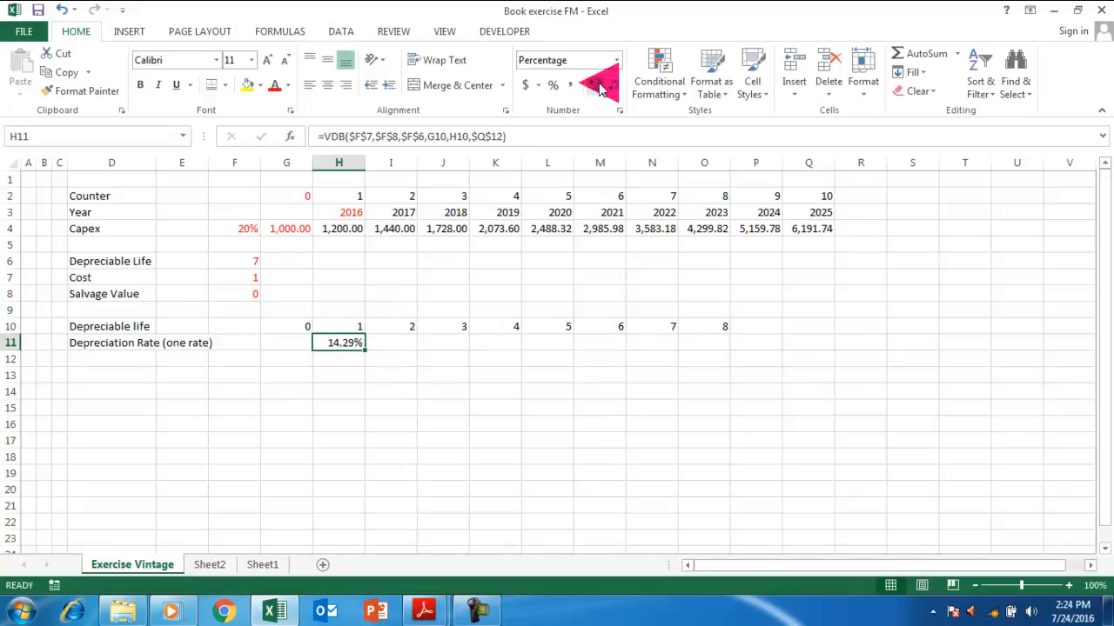
Change the Depreciable Life in F6 from 7 to 8.
left_click(243, 261)
left_click(345, 343)
left_click(224, 261)
left_click(324, 136)
key("BackSpace")
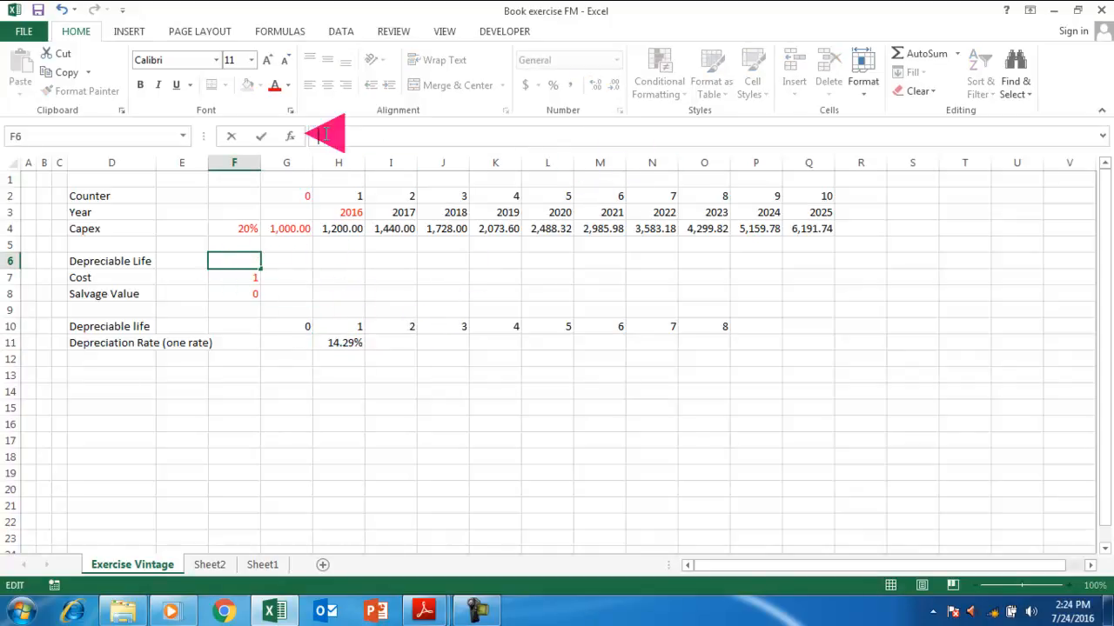
type("8")
key("Return")
Extend the row 10 period counter into P10 so it runs to 9.
key("Right")
key("Right")
key("Down")
key("Down")
key("Down")
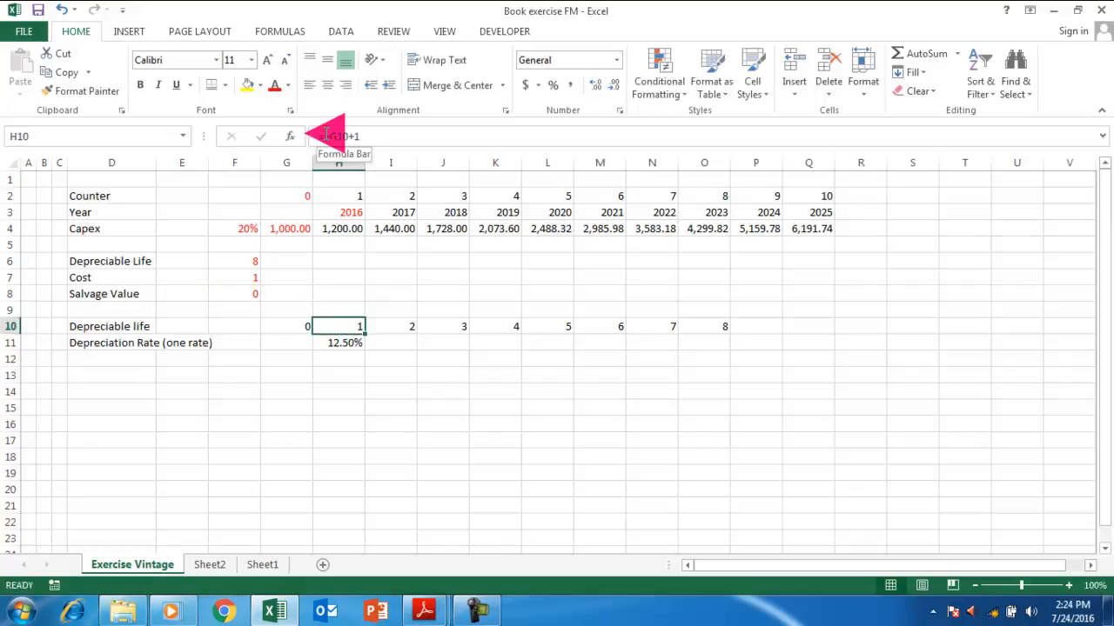
key("Right")
key("Right")
key("Right")
key("Right")
key("Right")
key("Right")
key("Right")
key("shift+Right")
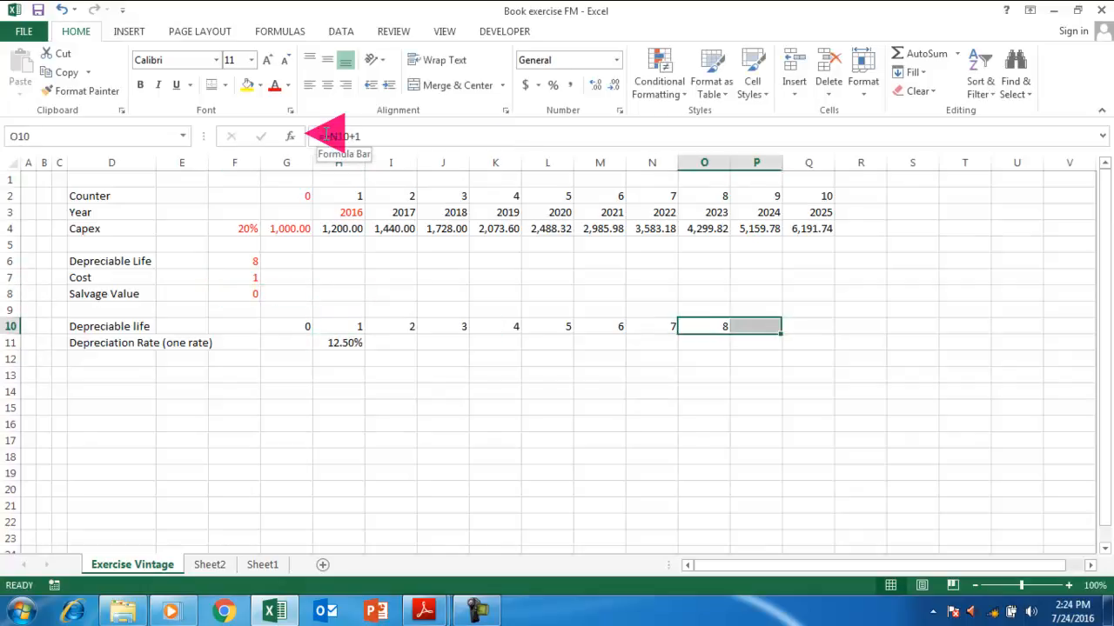
key("ctrl+t")
key("Escape")
key("shift+Left")
key("shift+Right")
key("ctrl+r")
key("Down")
key("Down")
key("Up")
key("Left")
key("Left")
key("Left")
key("Left")
key("Left")
key("Left")
key("Left")
key("Right")
key("Right")
key("Right")
key("Right")
key("Right")
key("Left")
key("Left")
key("Left")
key("Left")
key("Left")
key("Left")
key("Left")
key("Right")
key("Right")
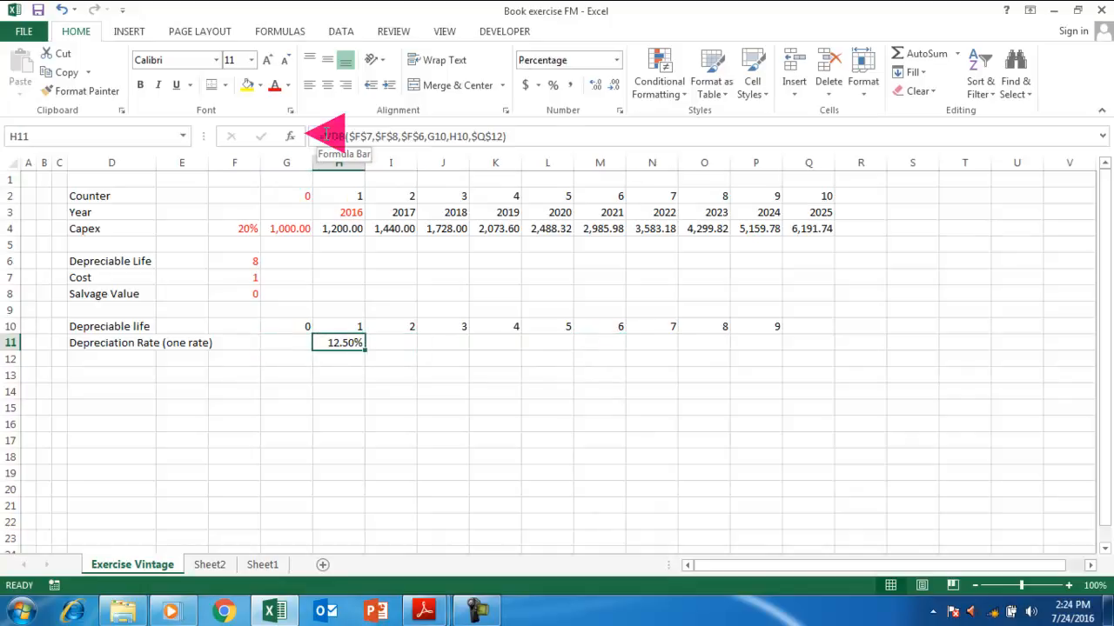
Change H11's VDB factor reference to $R$11 and format the result as a percentage (13%).
key("F2")
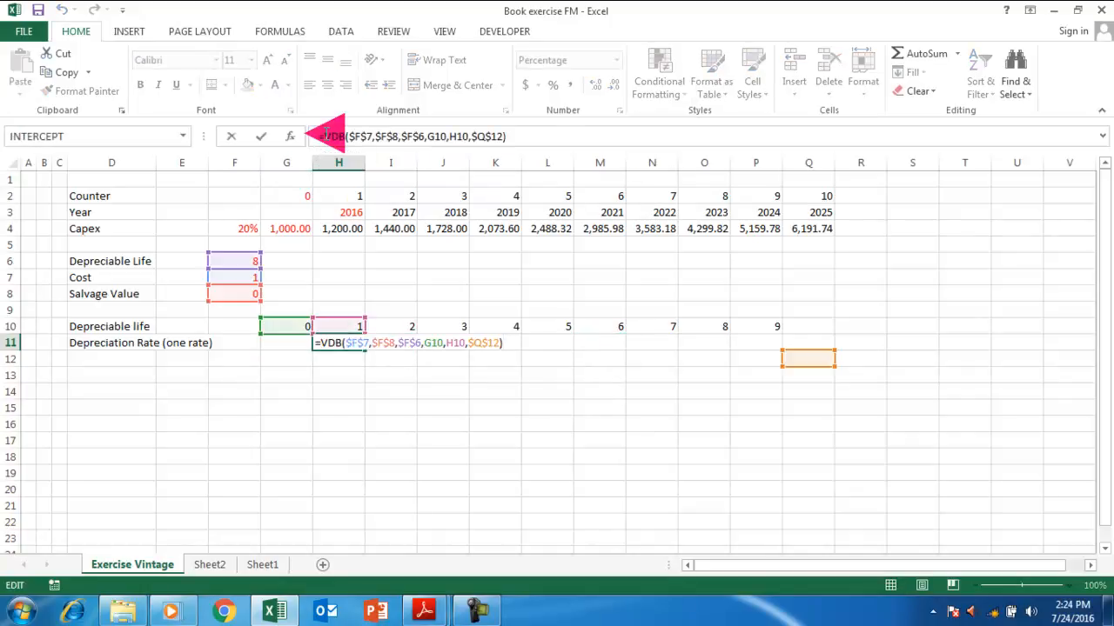
left_click(324, 135)
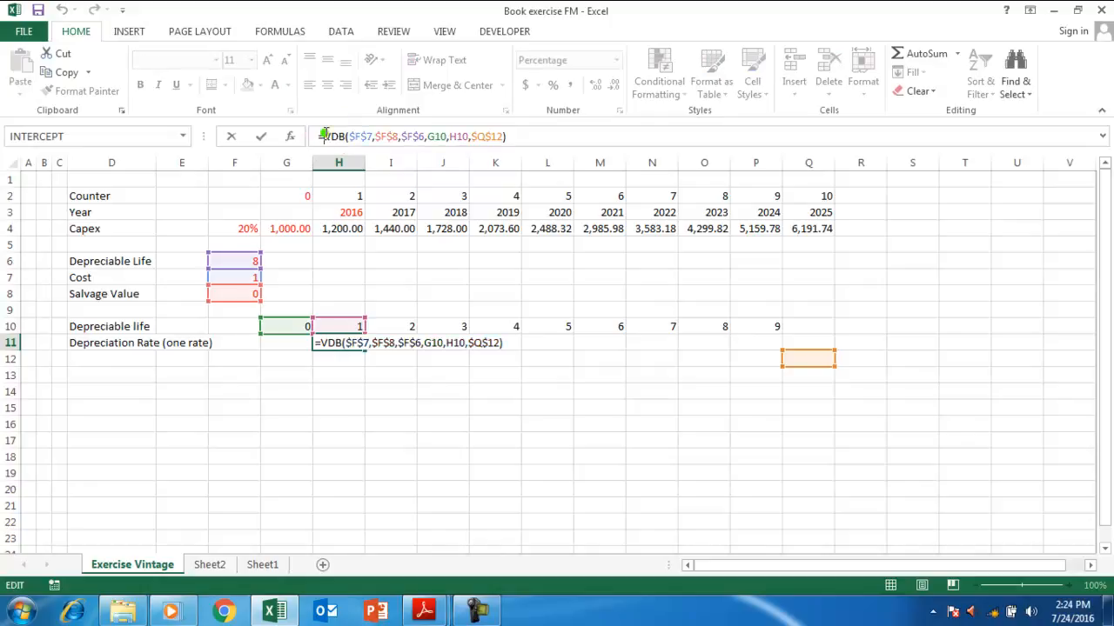
left_click(480, 342)
key("BackSpace")
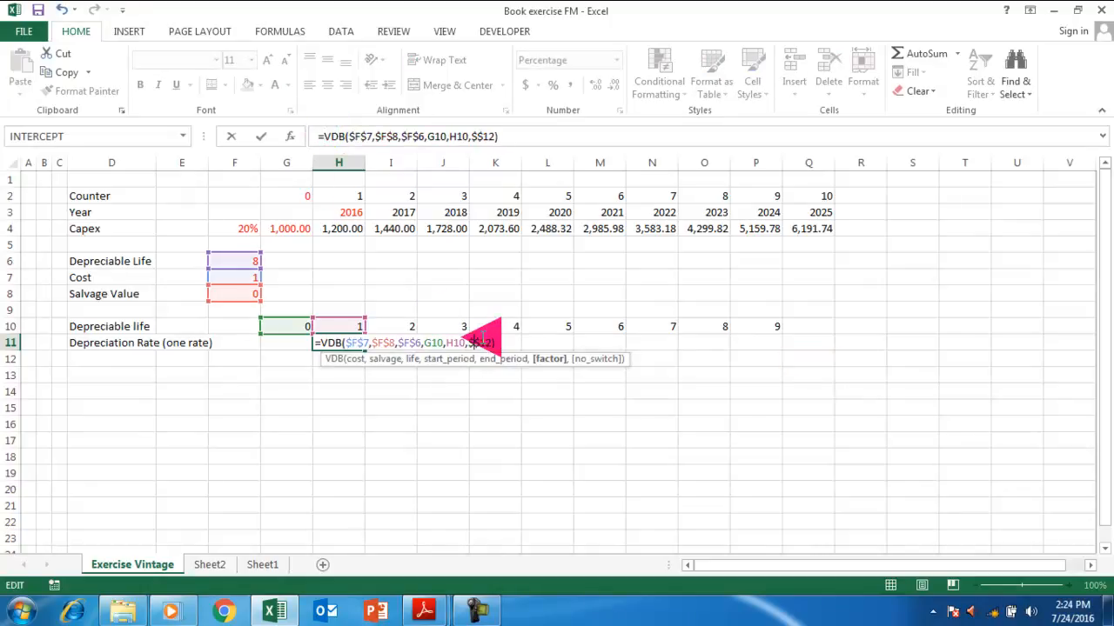
type("R$")
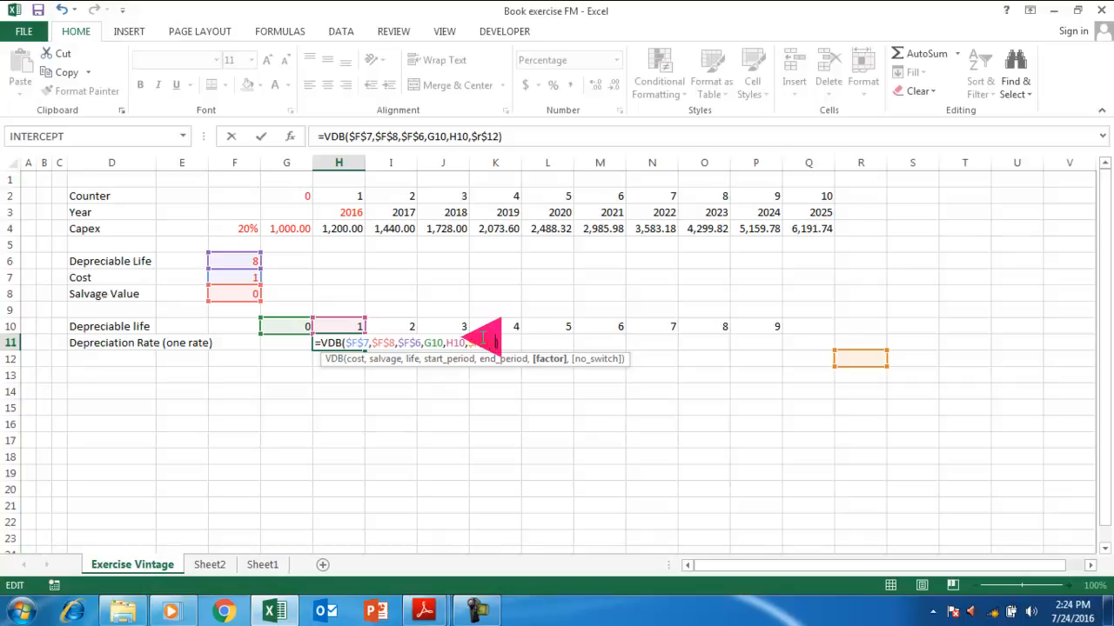
type("1")
key("Return")
key("Up")
key("ctrl+shift+5")
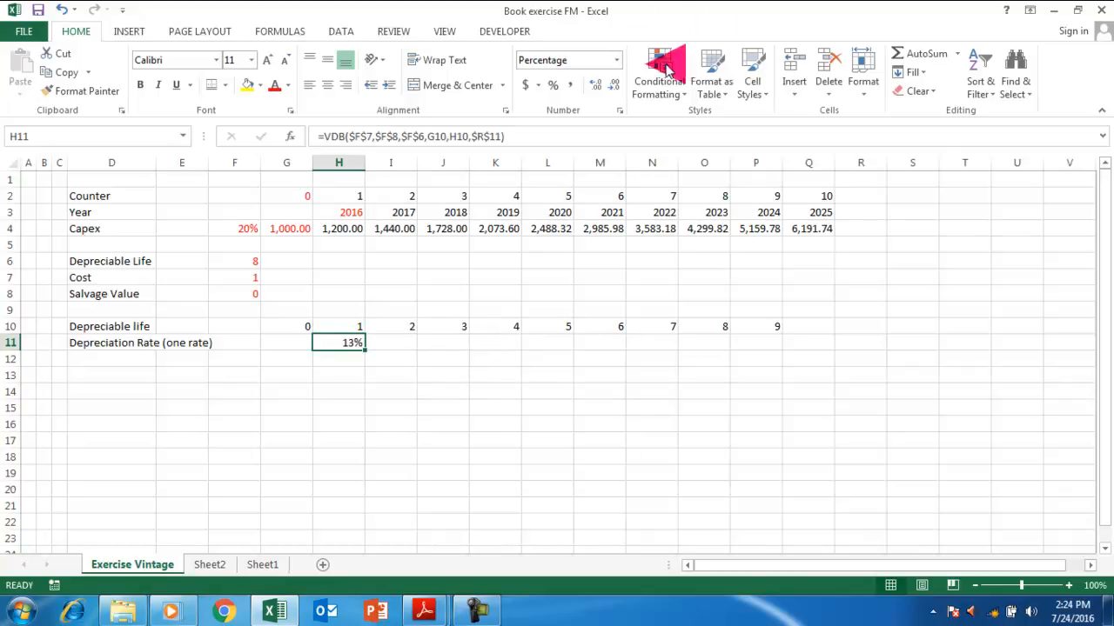
Show H11's rate with two decimal places, giving 12.50%.
left_click(596, 84)
left_click(595, 85)
left_click(595, 85)
left_click(614, 84)
Copy the rate formula across row 11 and clear the #NUM! error from P11.
key("shift+Right")
key("shift+Right")
key("shift+Right")
key("shift+Right")
key("shift+Right")
key("shift+Right")
key("shift+Right")
key("shift+Right")
key("shift+Left")
key("shift+Right")
key("ctrl+r")
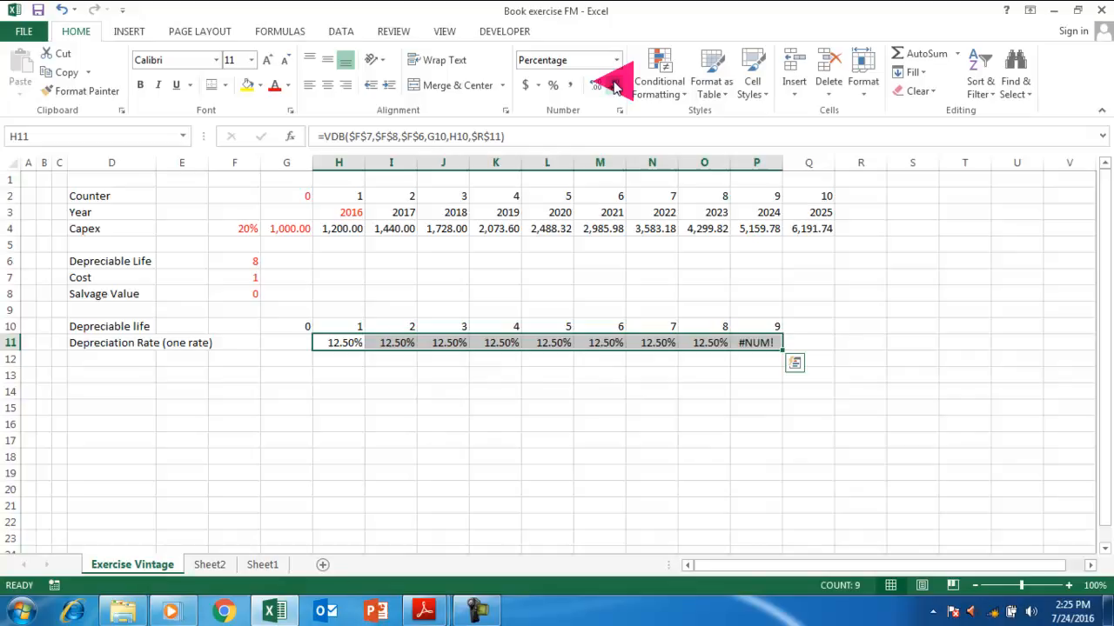
key("Right")
key("Right")
key("Right")
key("Right")
key("Right")
key("Right")
key("Right")
key("Right")
key("Right")
key("Left")
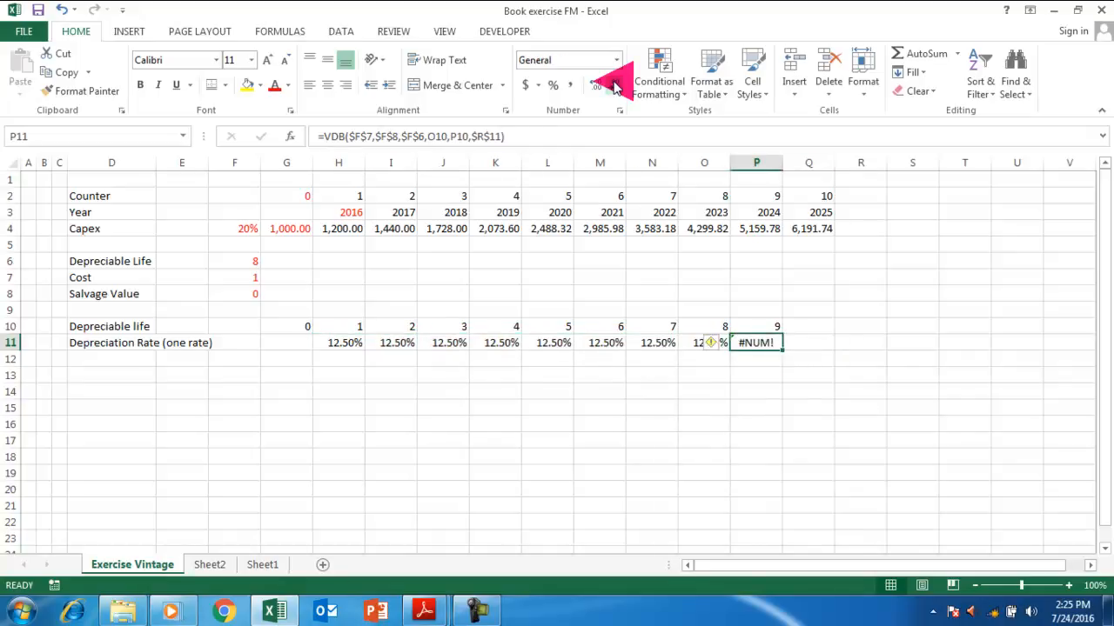
key("BackSpace")
key("Right")
Label cell Q10 'Total'.
key("Up")
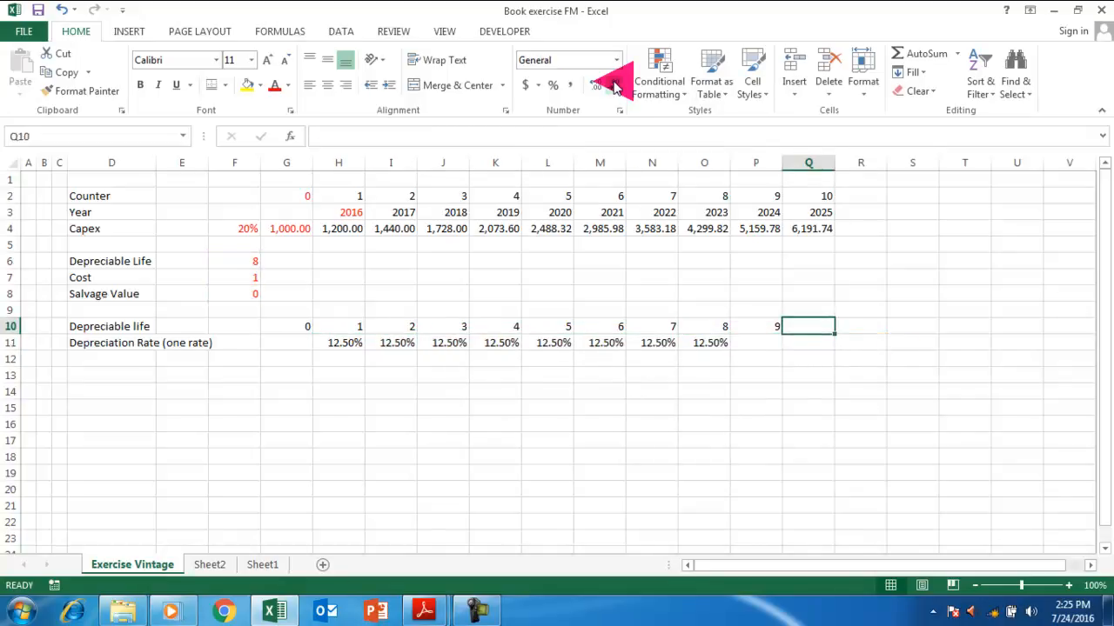
key("Down")
key("Left")
key("Left")
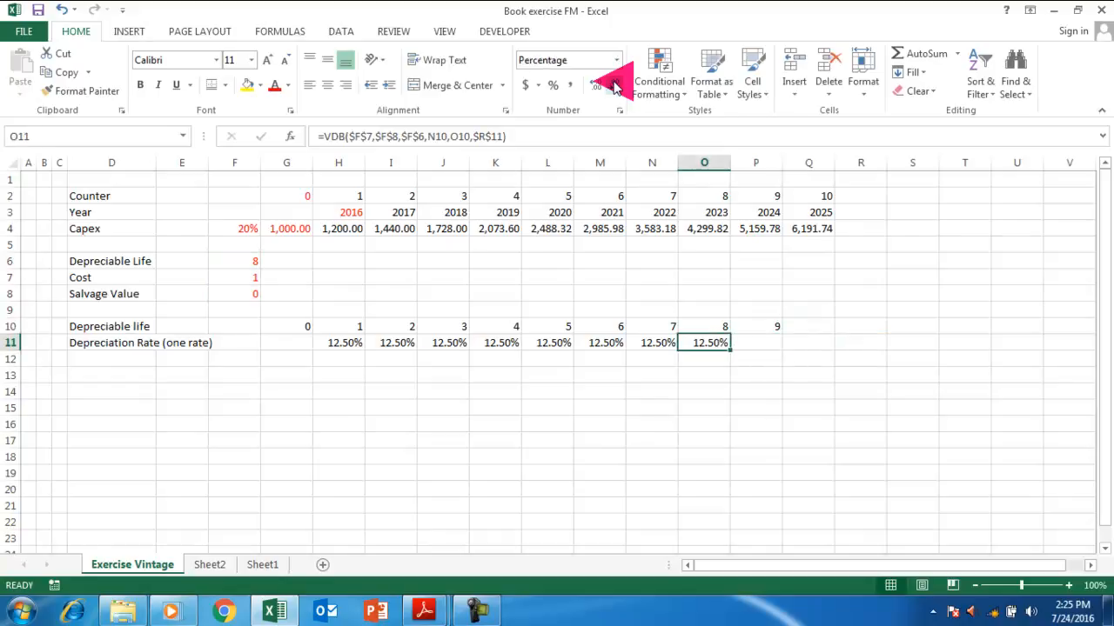
key("Right")
key("Right")
key("Up")
type("Total")
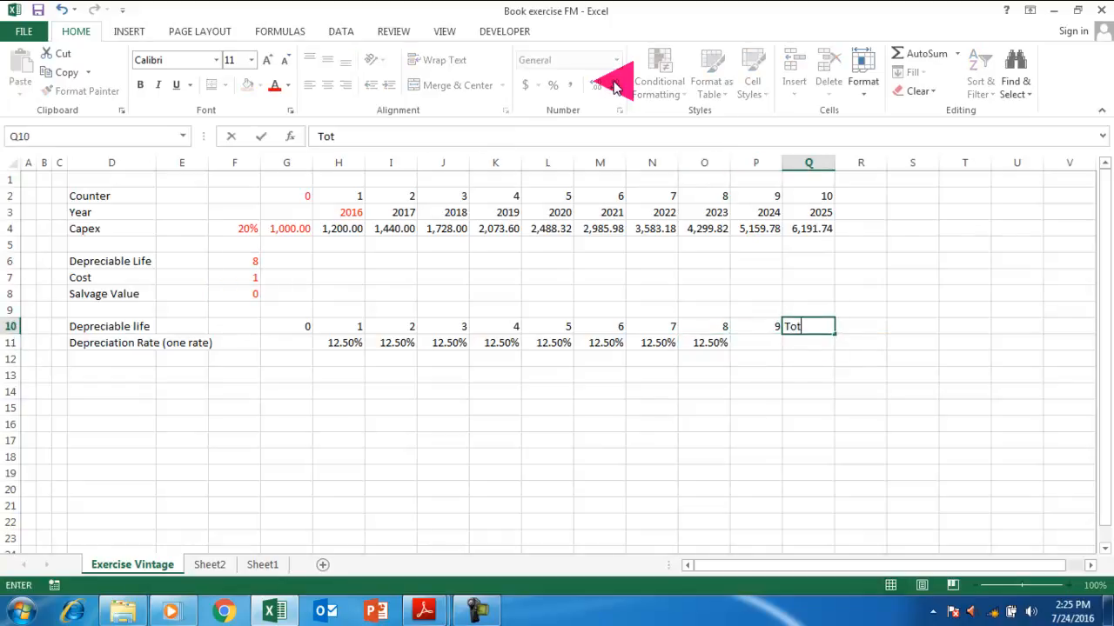
key("Return")
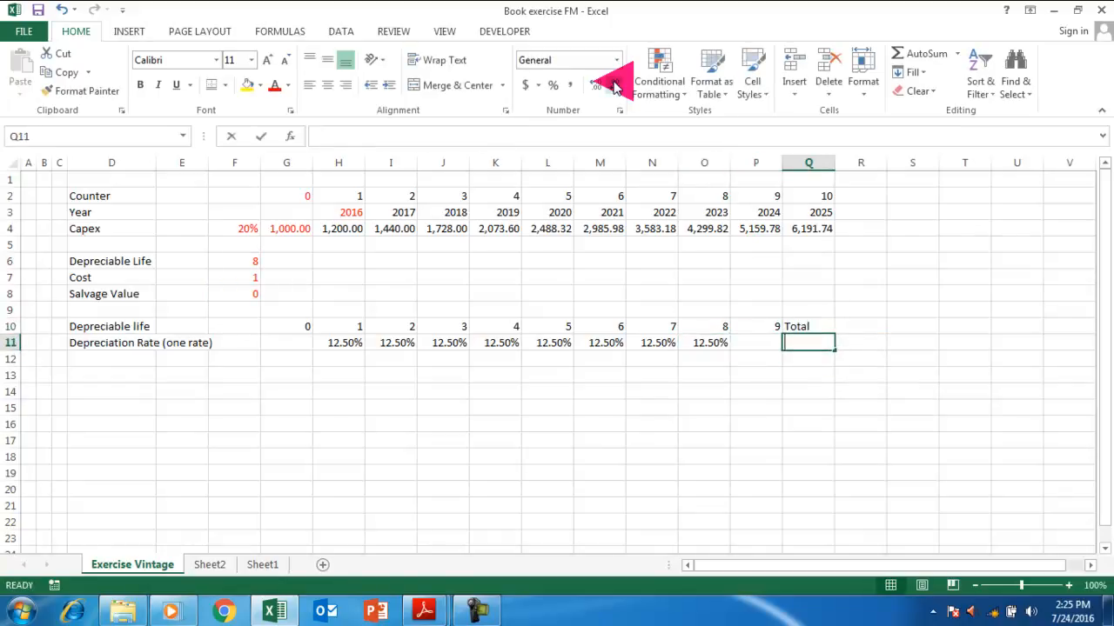
Sum G11:P11 into Q11, accepting Excel's formula correction, for a 100.00% total.
key("alt+equal")
key("Left")
key("Down")
key("Down")
key("Down")
key("Down")
key("Down")
key("Down")
key("Down")
key("Down")
key("Down")
key("shift+Left")
key("shift+Left")
key("shift+Left")
key("shift+Left")
key("shift+Left")
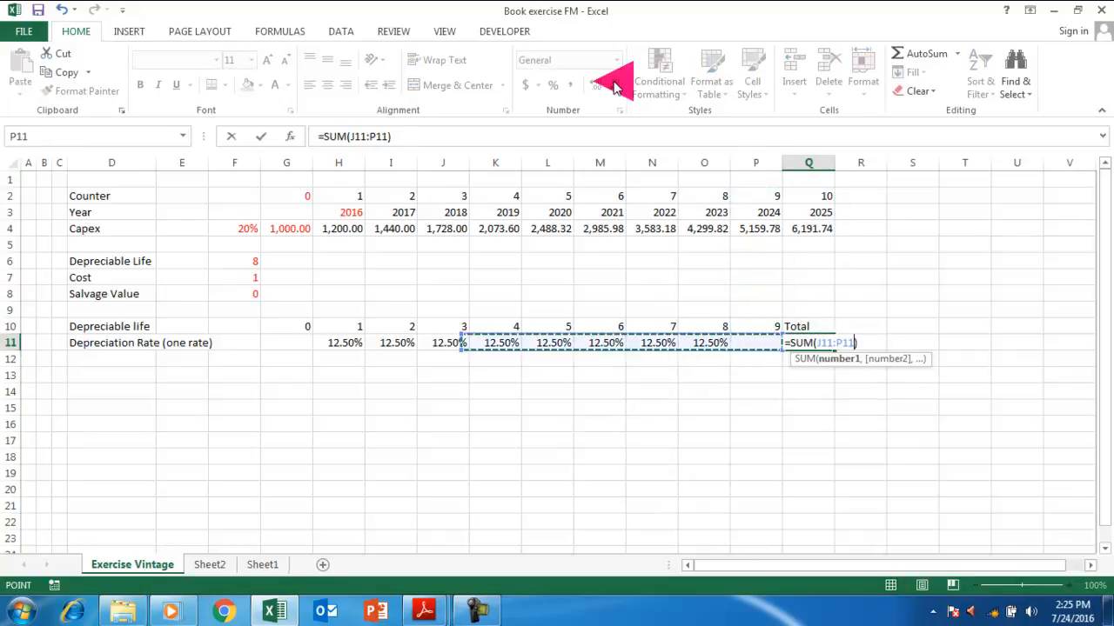
key("shift+Left")
key("shift+Left")
key("shift+Left")
key("shift+Left")
type(")")
key("Return")
key("Right")
key("Left")
key("Return")
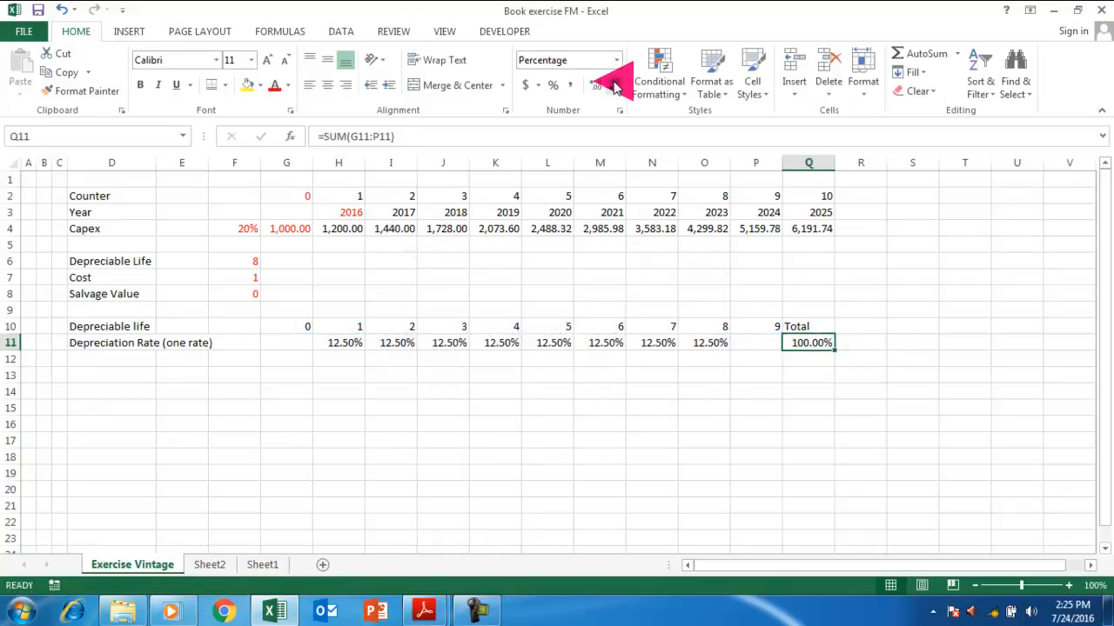
Start typing the 'Vintage Depreciation Expense' heading in D13.
key("Left")
key("Left")
key("Left")
key("Left")
key("Left")
key("Left")
key("Left")
key("Left")
key("Left")
key("Left")
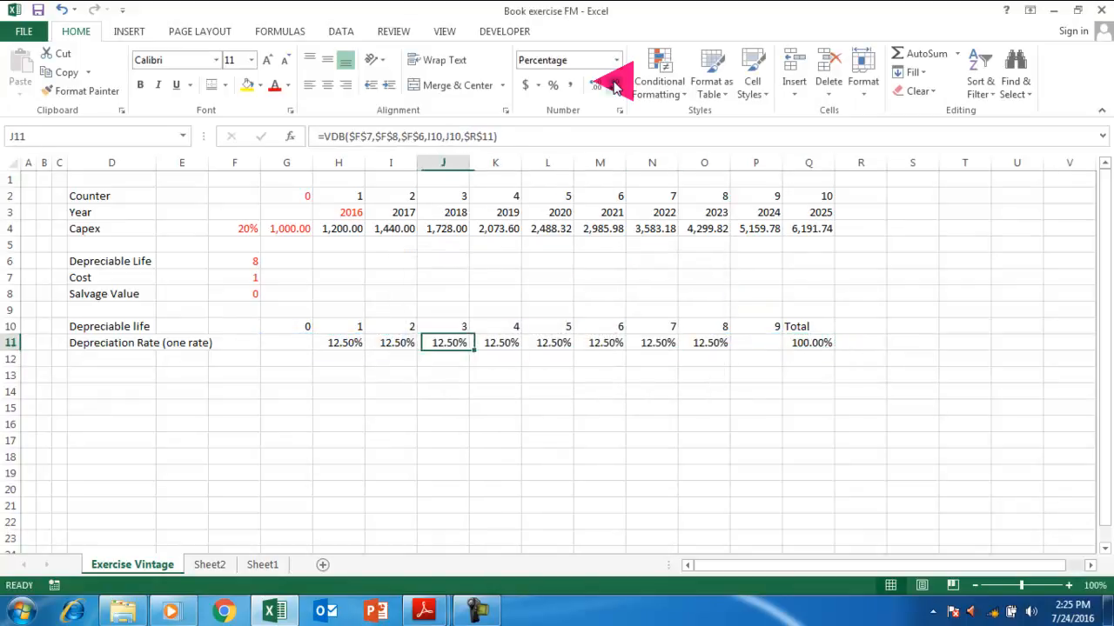
key("Right")
key("Up")
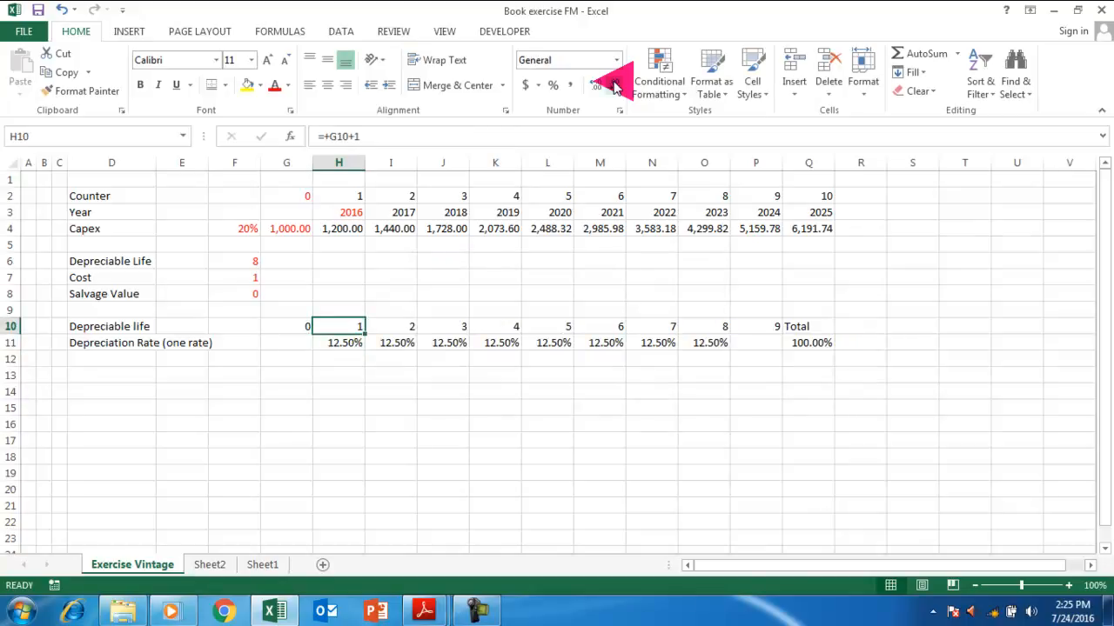
key("Down")
key("Down")
key("Down")
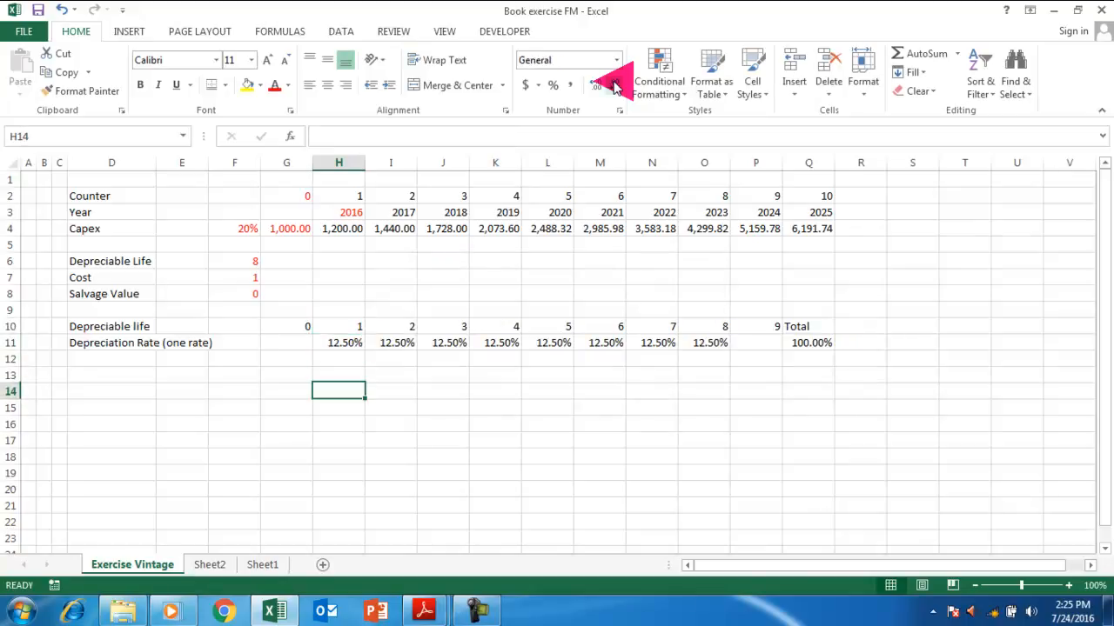
key("Left")
key("Left")
key("Left")
key("Left")
type("vin")
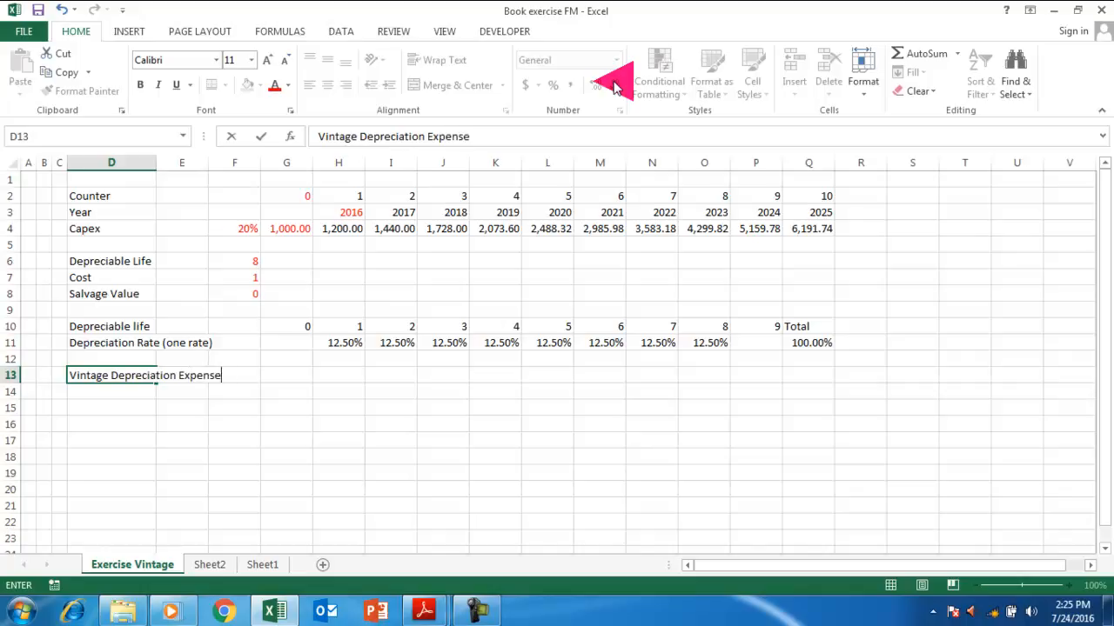
Finish the 'Vintage Depreciation Expense' heading in D13 and make it bold, size 18.
type("tage Depreciation Expense")
key("Return")
key("Up")
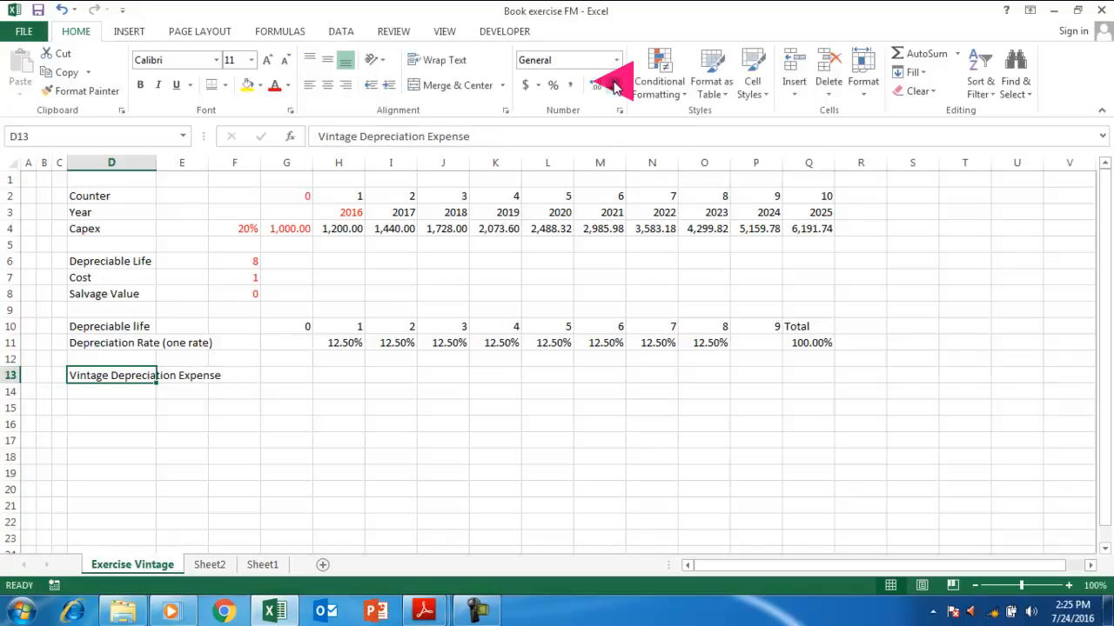
left_click(140, 84)
left_click(251, 59)
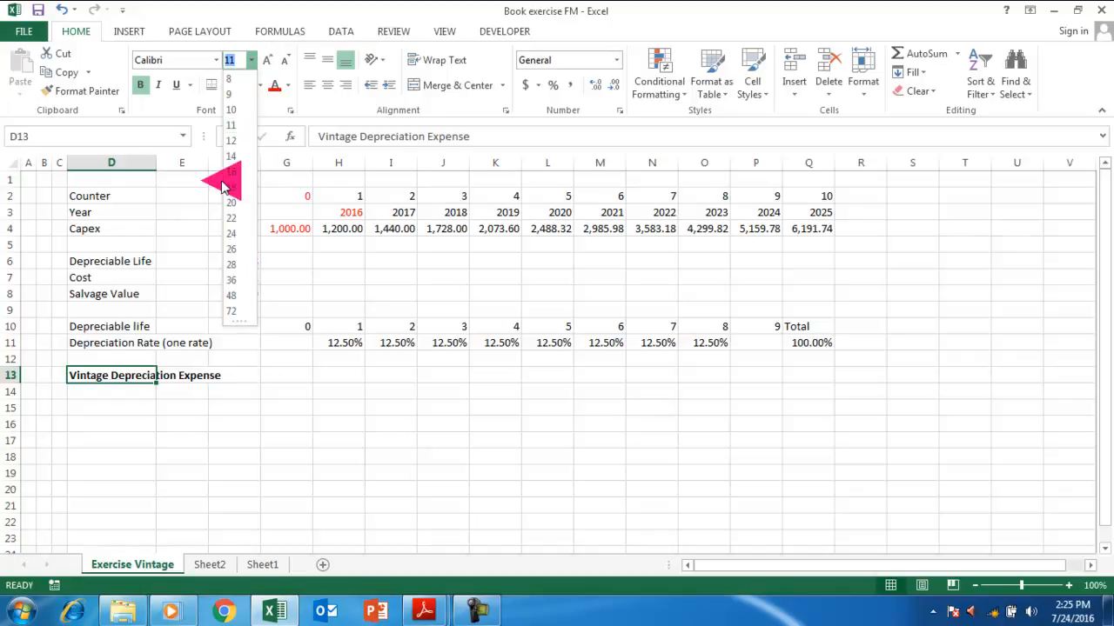
left_click(236, 187)
left_click(139, 417)
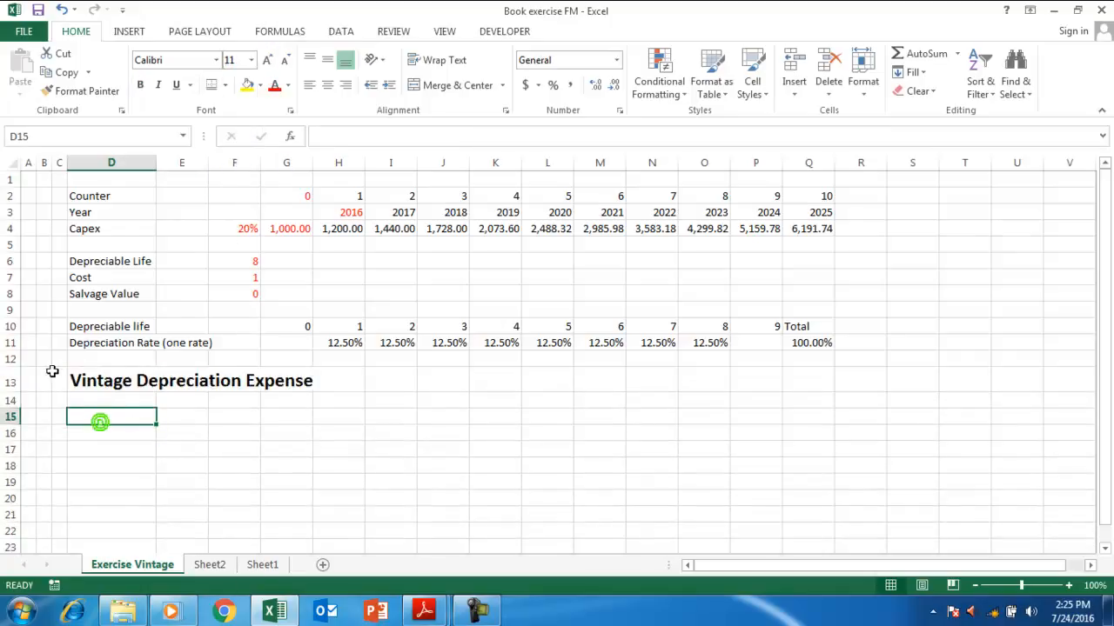
Fill the whole of row 13 with blue.
left_click(11, 381)
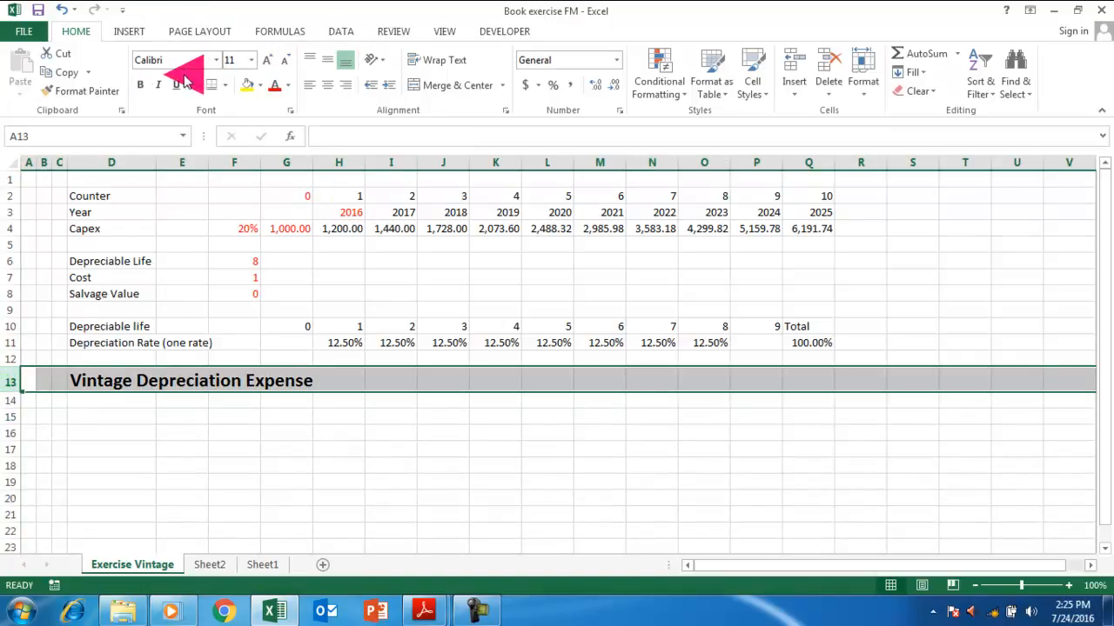
left_click(259, 85)
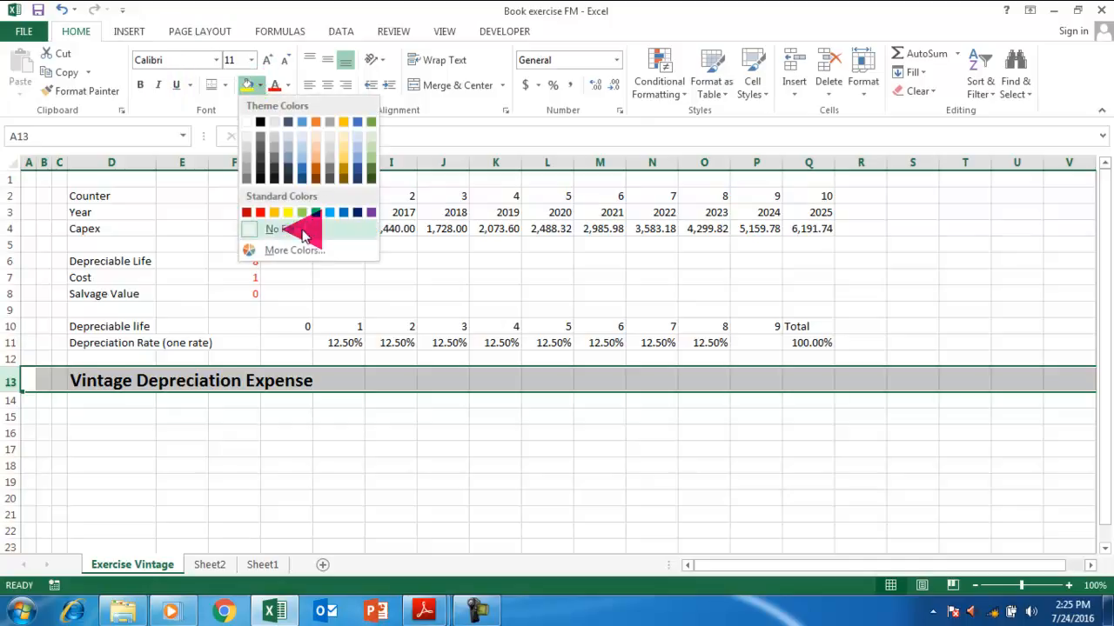
left_click(329, 212)
left_click(144, 402)
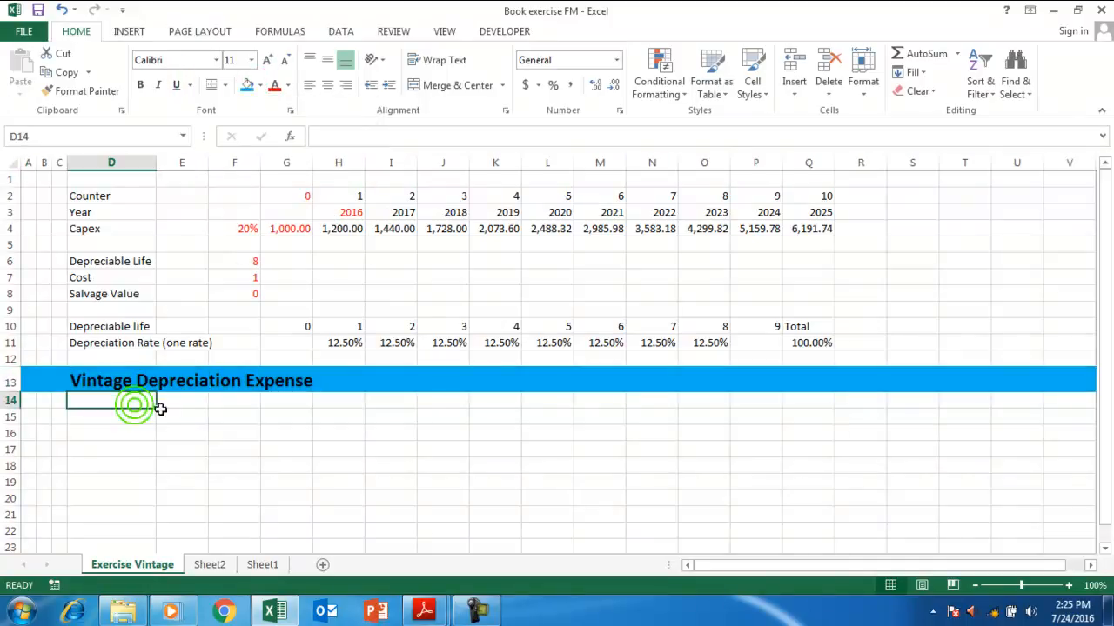
left_click(113, 435)
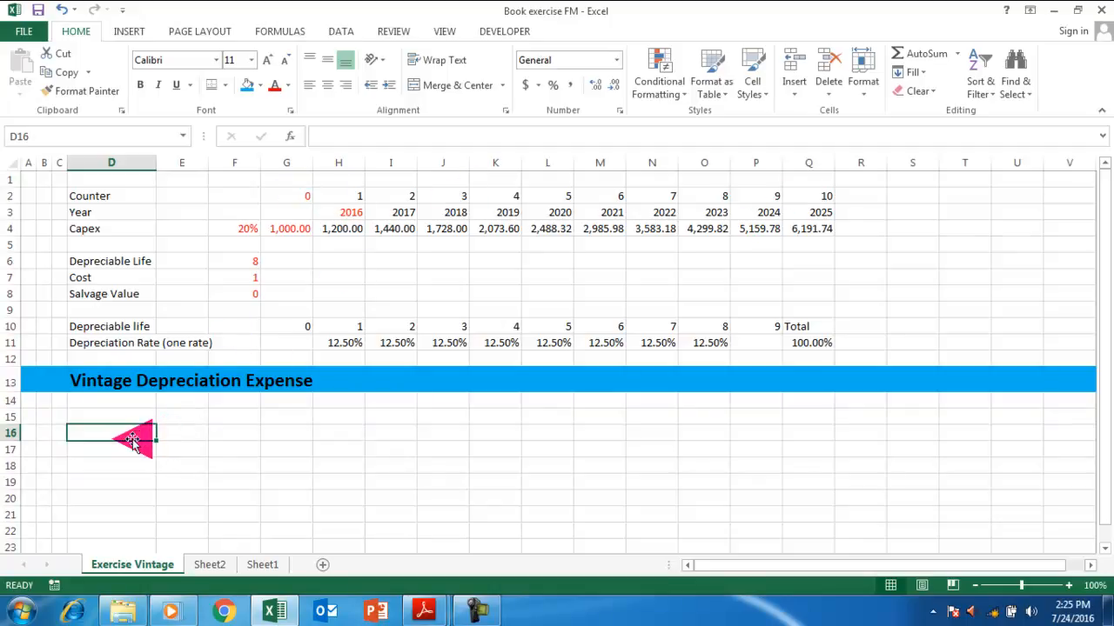
Enter 1 in C16 as a first try at the counter start.
type("=")
key("Escape")
key("Left")
key("Left")
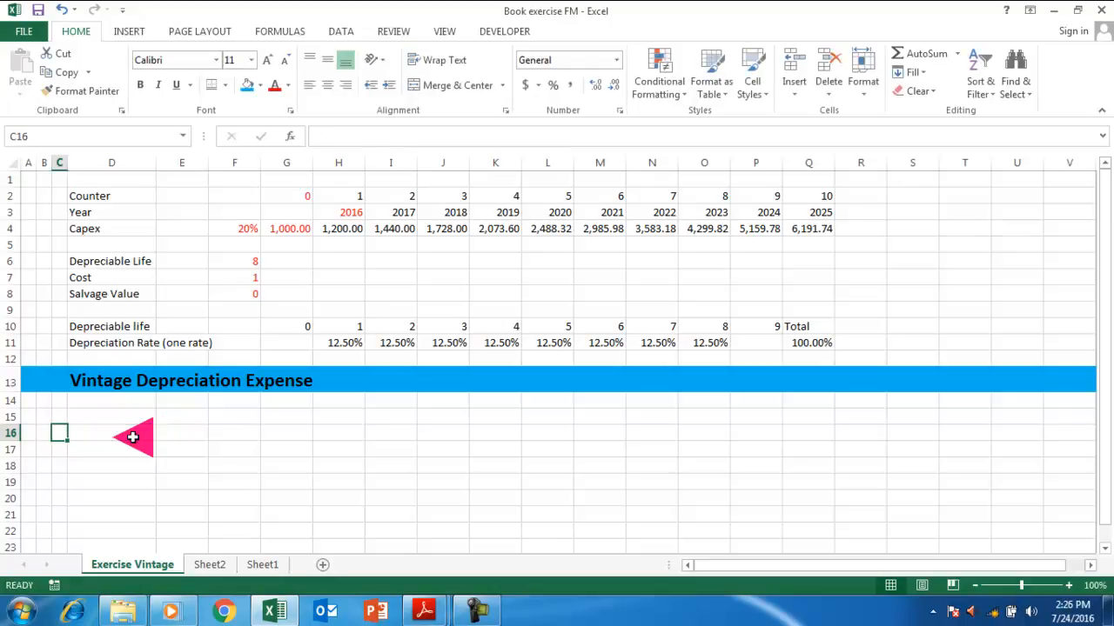
type("1")
key("Return")
key("Up")
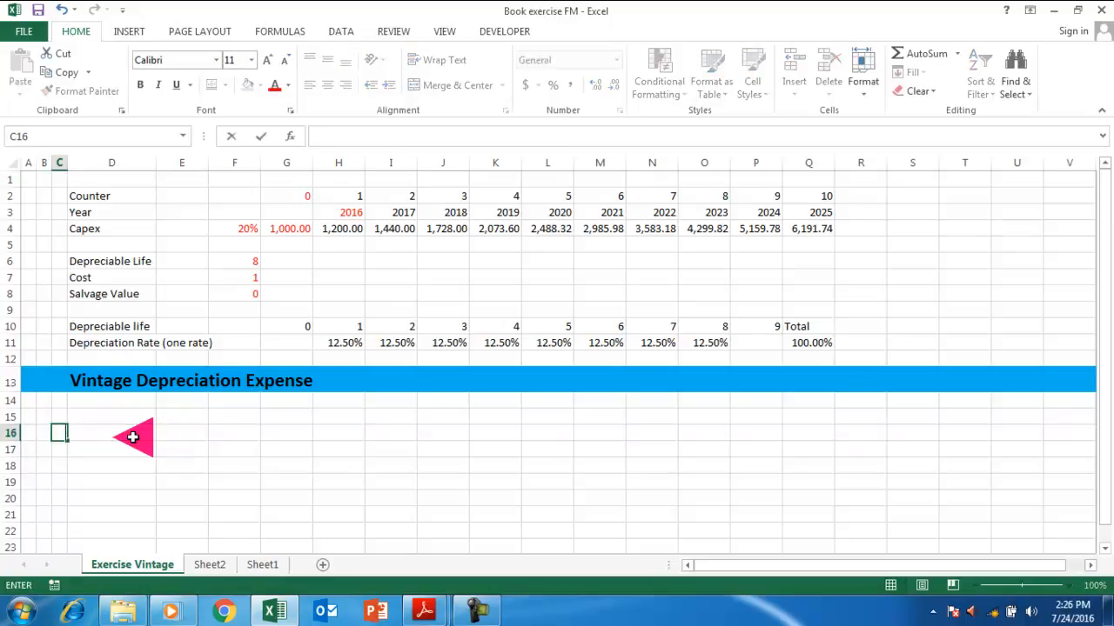
left_click(132, 437)
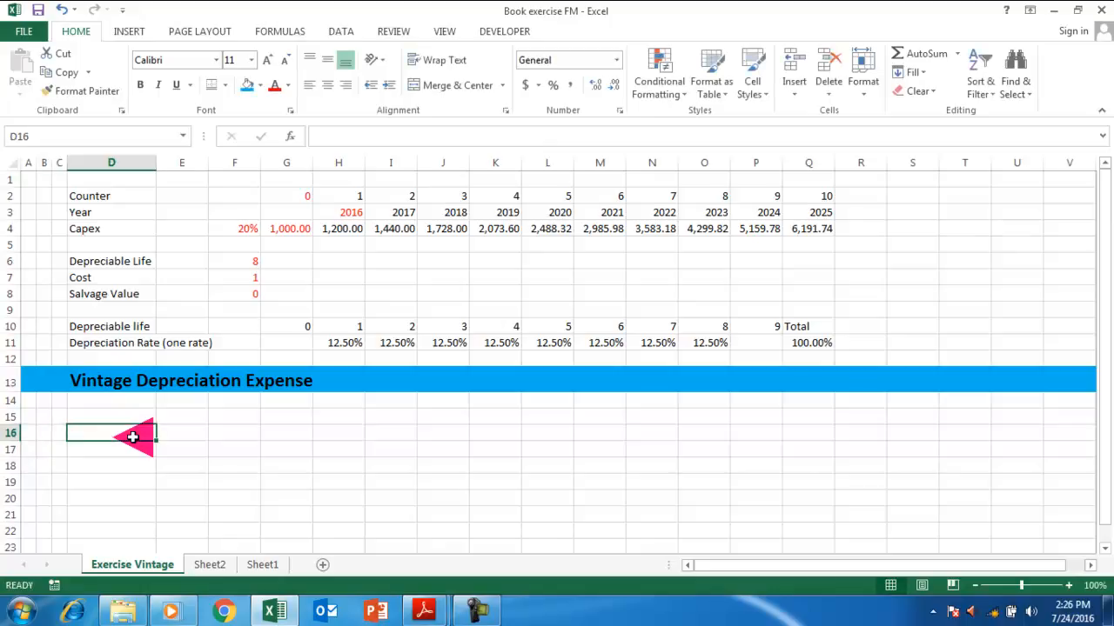
key("Left")
type("1")
key("Return")
key("Return")
key("Up")
key("Up")
Fill the 1 from C16 down column C through C30.
key("shift+Down")
key("shift+Down")
key("shift+Down")
key("shift+Down")
key("shift+Down")
key("shift+Down")
key("shift+Down")
key("shift+Down")
key("shift+Down")
key("shift+Down")
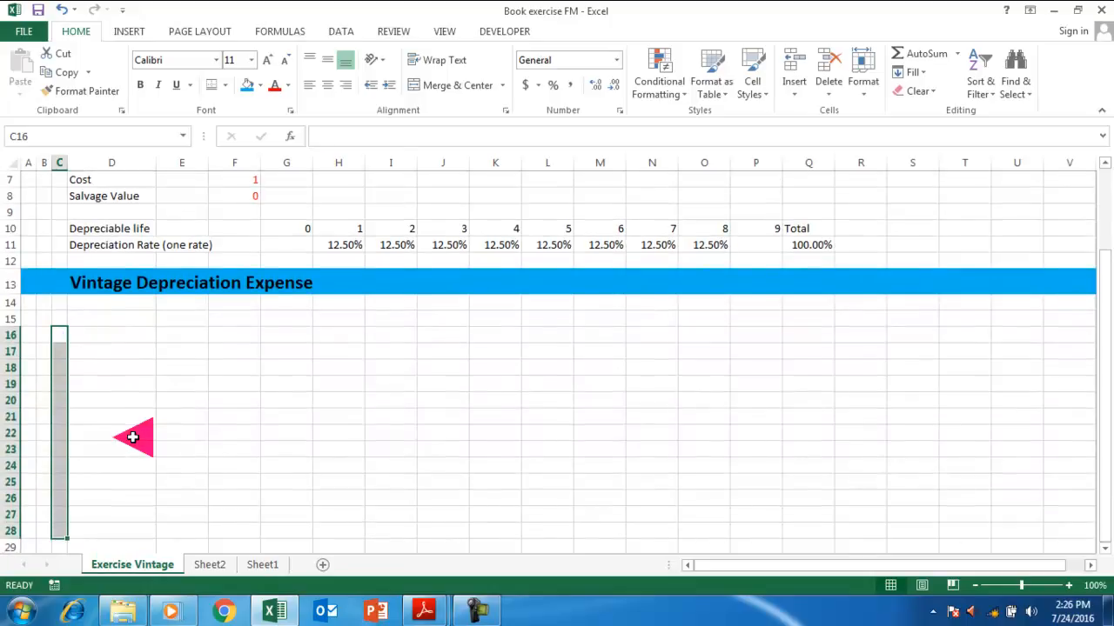
key("Up")
key("Down")
key("Return")
key("Up")
key("shift+Down")
key("shift+Down")
key("shift+Down")
key("shift+Down")
key("shift+Down")
key("shift+Down")
key("shift+Down")
key("shift+Down")
key("shift+Down")
key("shift+Down")
key("shift+Down")
key("shift+Down")
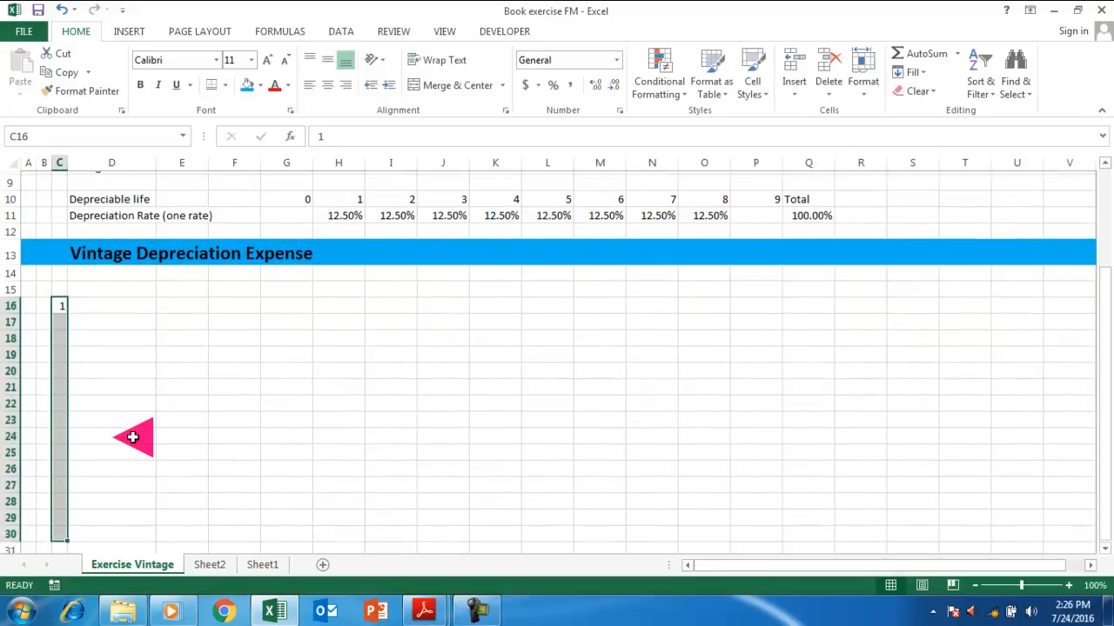
key("ctrl+d")
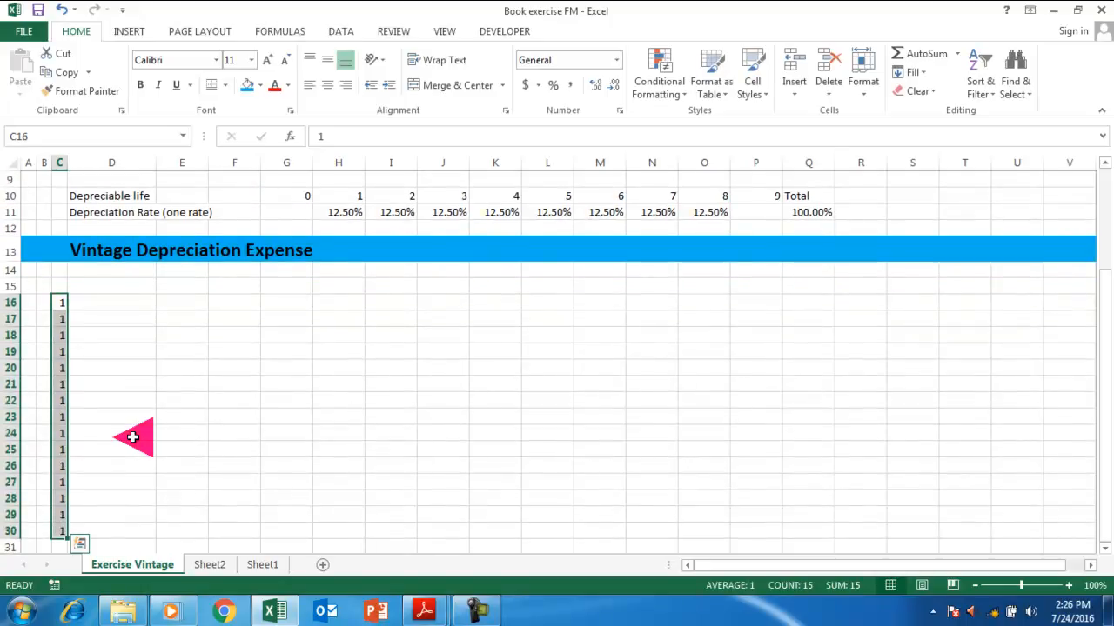
key("shift+Up")
key("shift+Up")
key("shift+Up")
key("shift+Up")
key("shift+Up")
key("shift+Up")
key("shift+Up")
key("shift+Up")
key("shift+Up")
key("shift+Up")
key("shift+Up")
key("shift+Up")
key("shift+Up")
key("shift+Up")
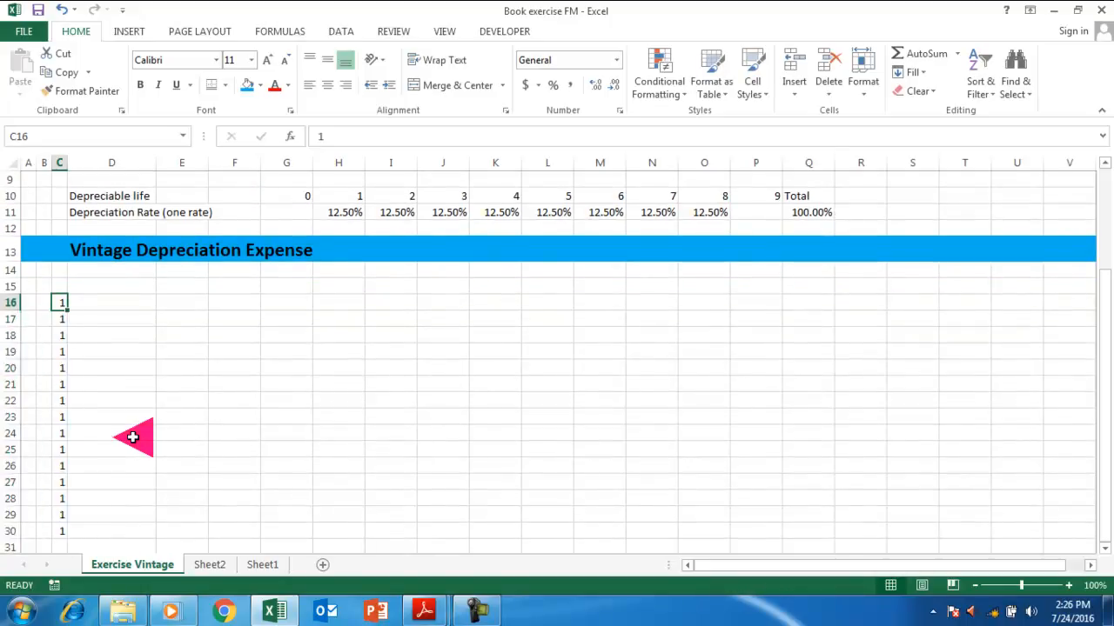
Try a +C16 formula in C17, then clear C17:C27.
key("Down")
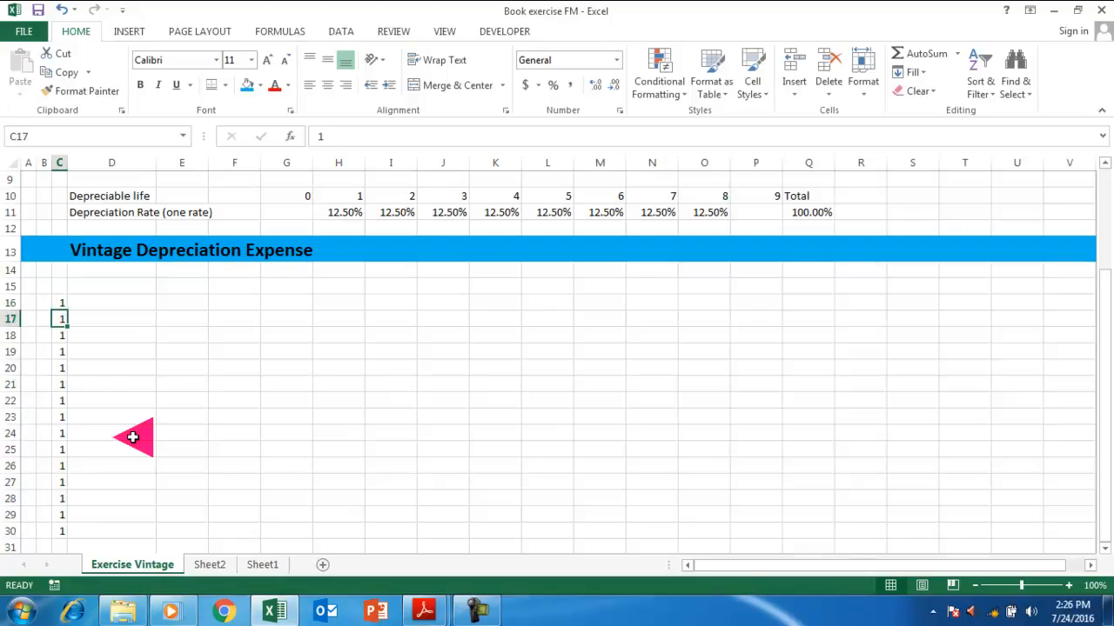
type("+")
key("Up")
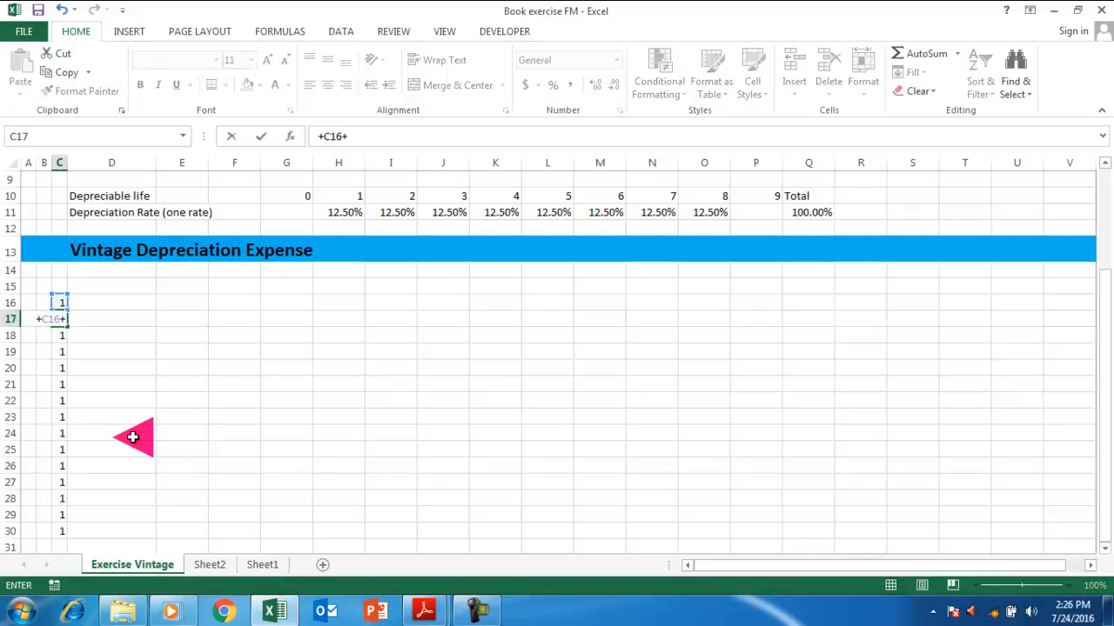
key("ctrl+Return")
key("shift+Down")
key("shift+Down")
key("shift+Down")
key("shift+Down")
key("shift+Down")
key("shift+Down")
key("shift+Down")
key("shift+Down")
key("shift+Down")
key("shift+Down")
key("shift+Down")
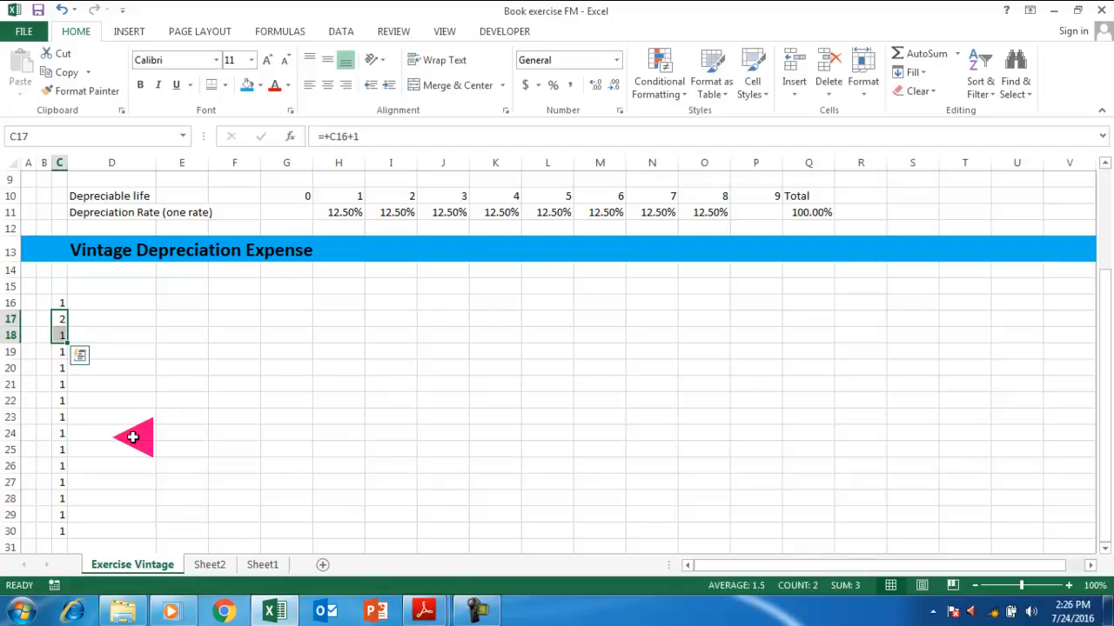
key("shift+Up")
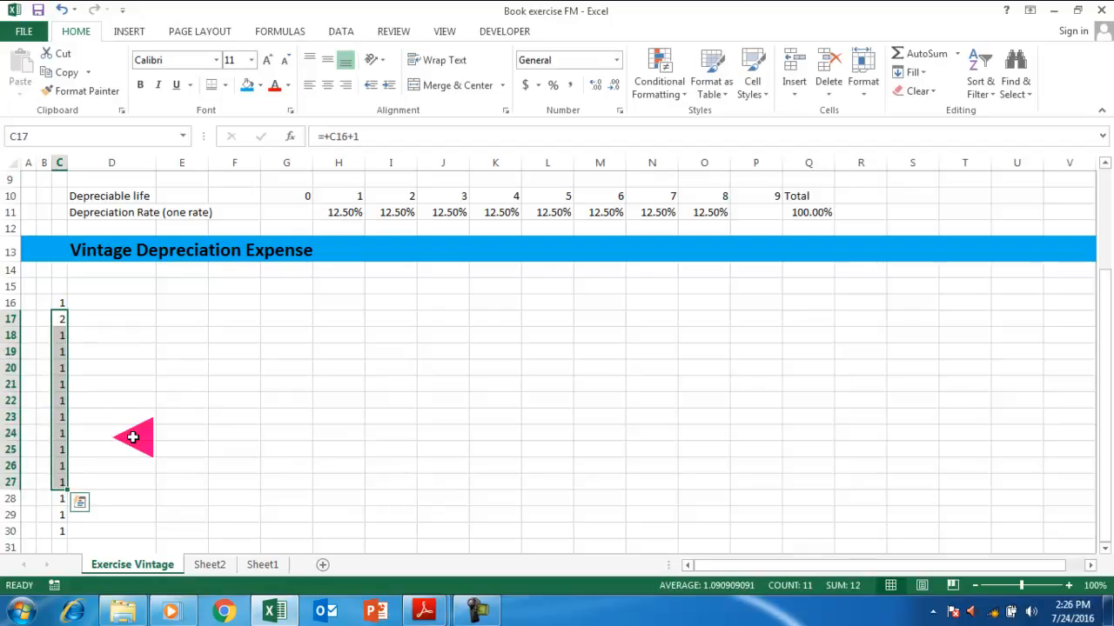
key("Delete")
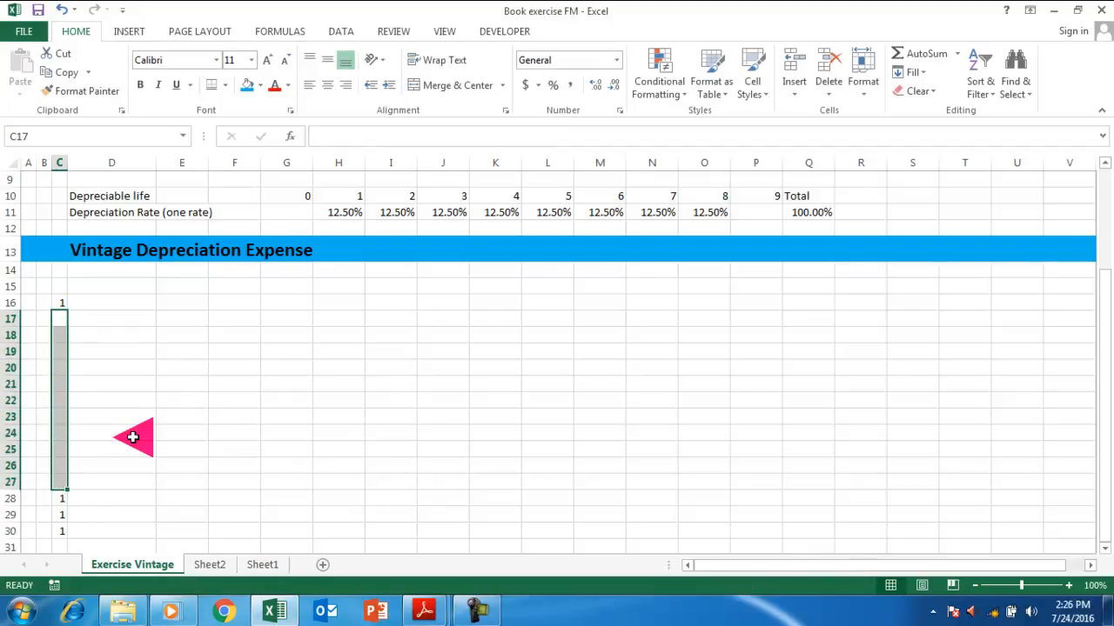
Set the counter's starting value in C16 to 0.
key("shift+Up")
key("shift+Up")
key("shift+Up")
key("shift+Up")
key("shift+Up")
key("shift+Up")
key("shift+Up")
key("shift+Up")
key("shift+Up")
key("shift+Up")
key("Up")
key("Down")
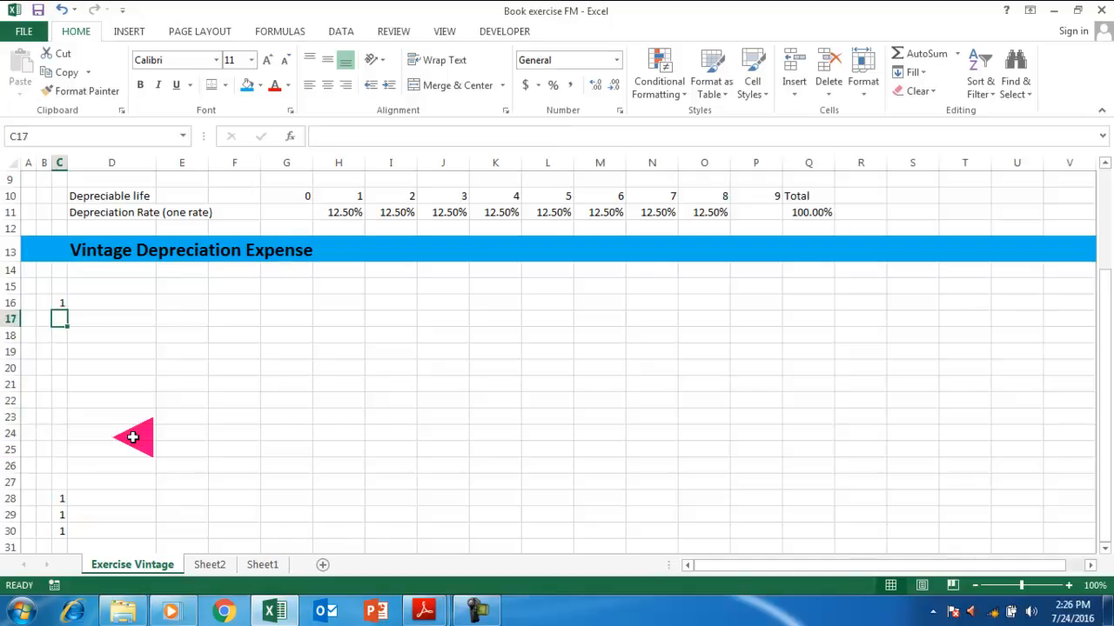
key("Up")
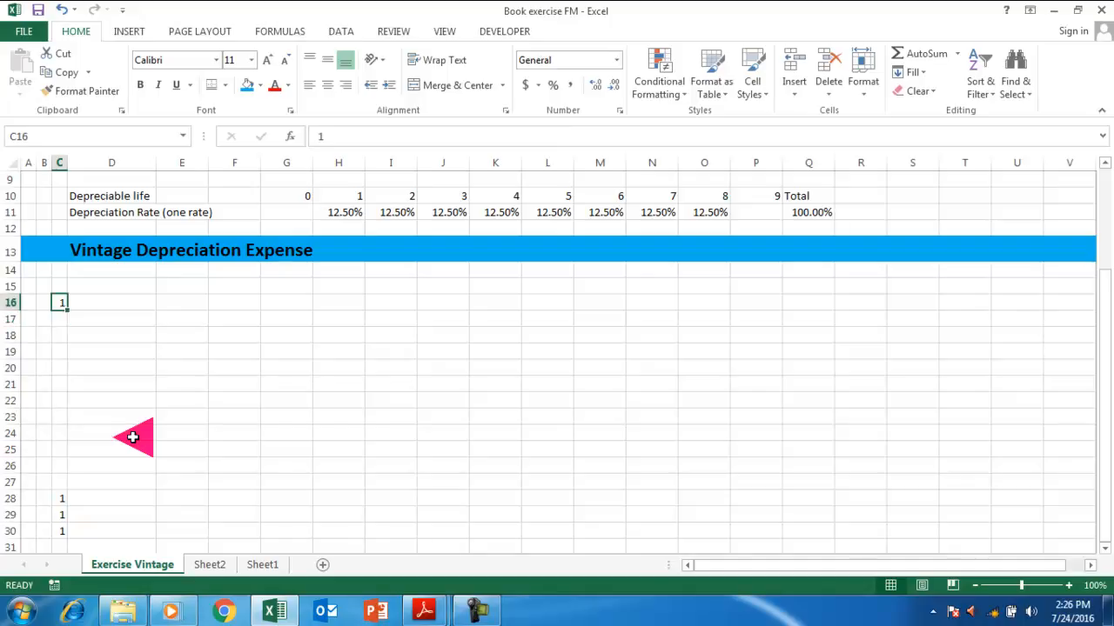
type("0")
key("Return")
Enter =+C16+1 in C17 and fill it down to C27.
type("+")
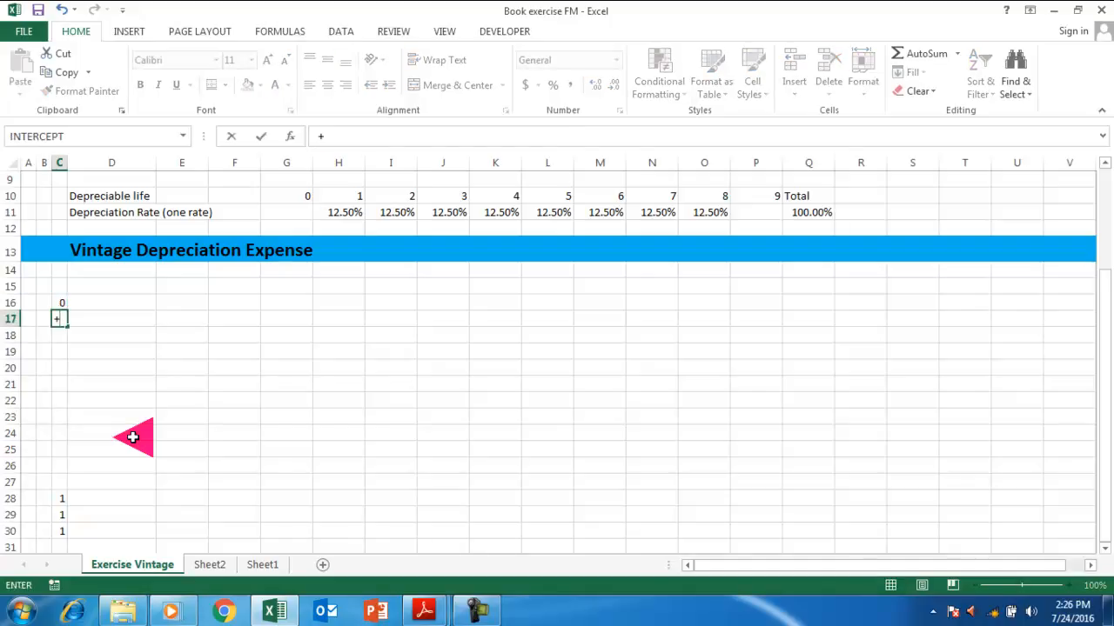
key("Up")
key("ctrl+Return")
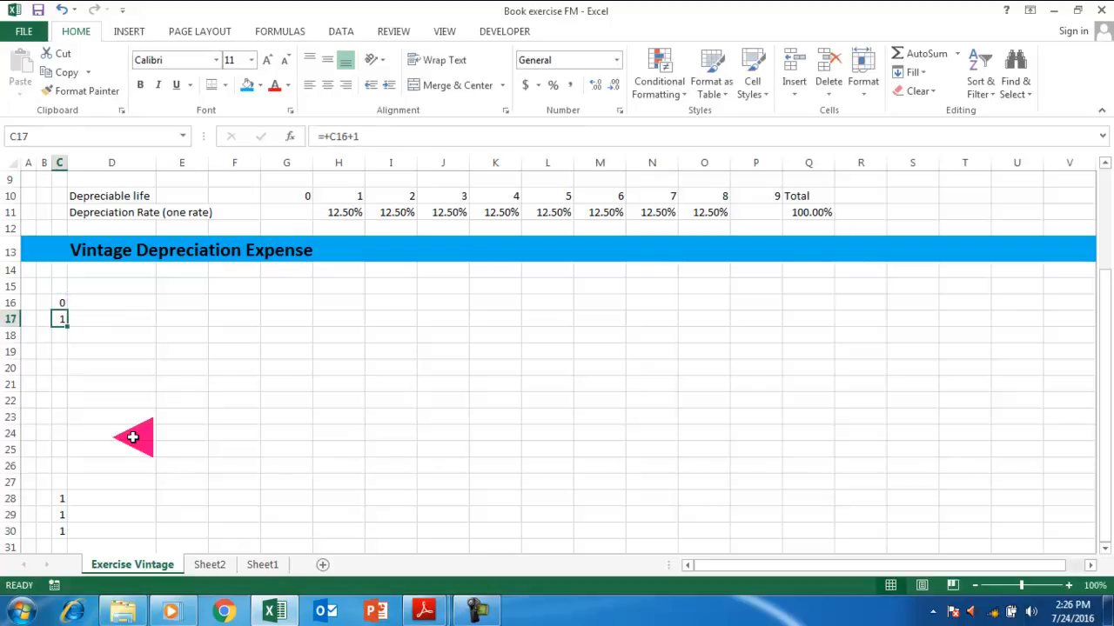
key("shift+Down")
key("shift+Down")
key("shift+Down")
key("shift+Down")
key("shift+Down")
key("shift+Down")
key("shift+Down")
key("shift+Down")
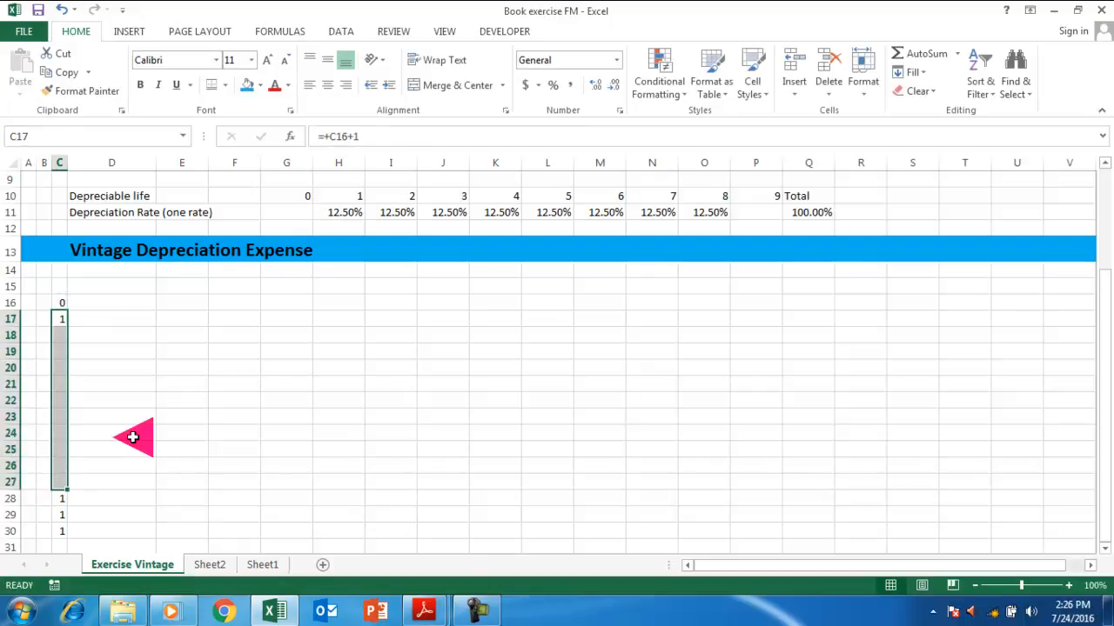
key("ctrl+d")
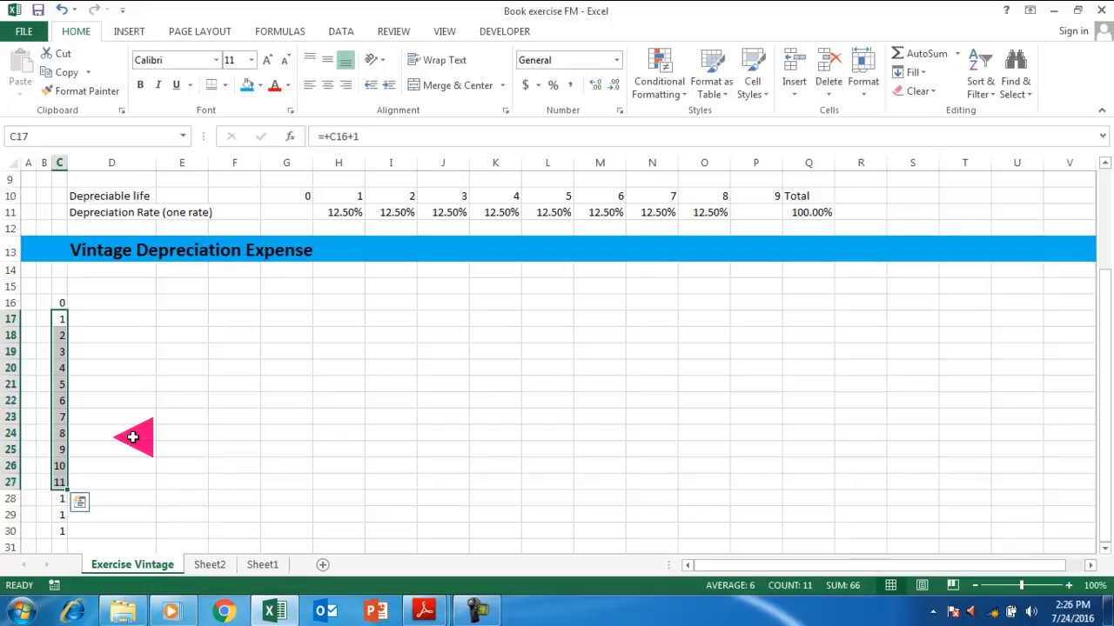
Shade cell Q2 blue.
scroll(132, 437, "up", 3)
left_click(812, 198)
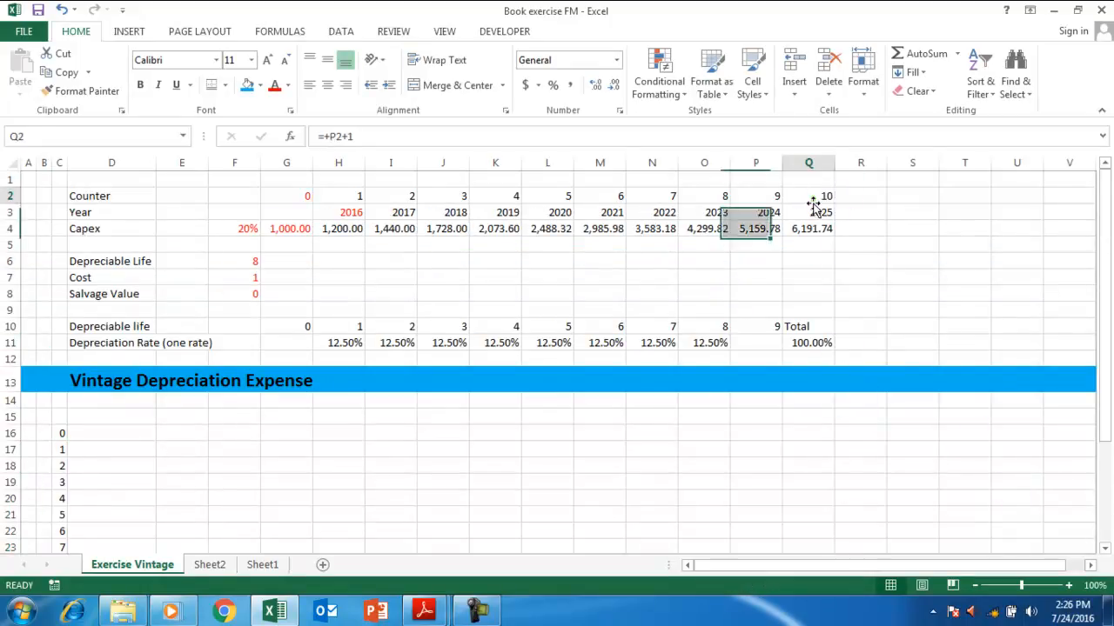
left_click(261, 86)
left_click(348, 215)
Clear all contents from the leftover cells C27:C30.
scroll(316, 341, "down", 5)
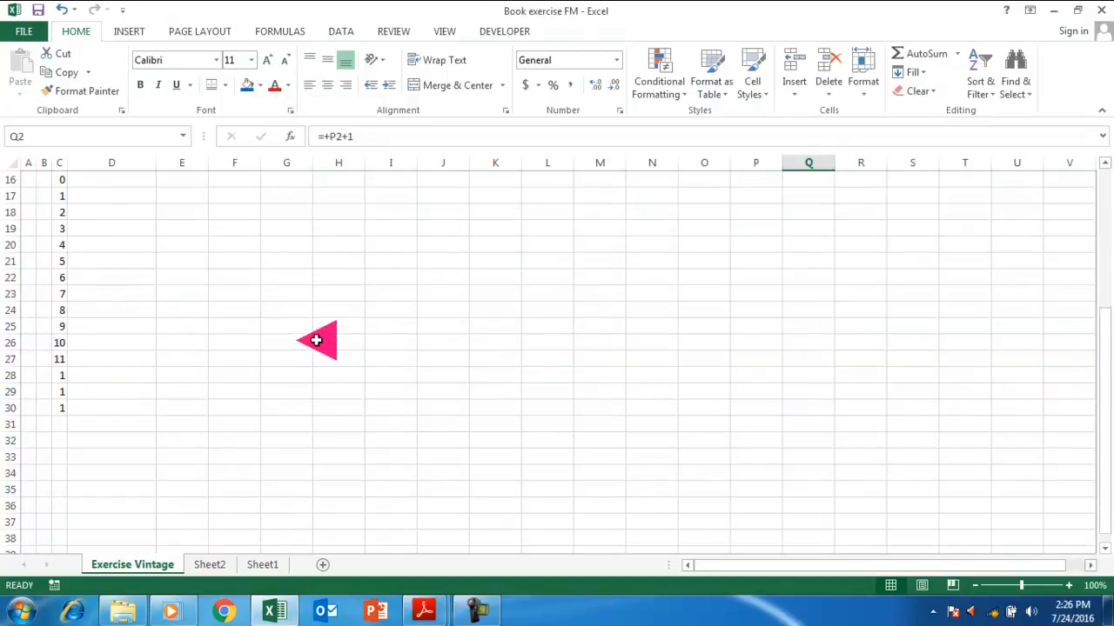
left_click_drag(59, 359, 61, 407)
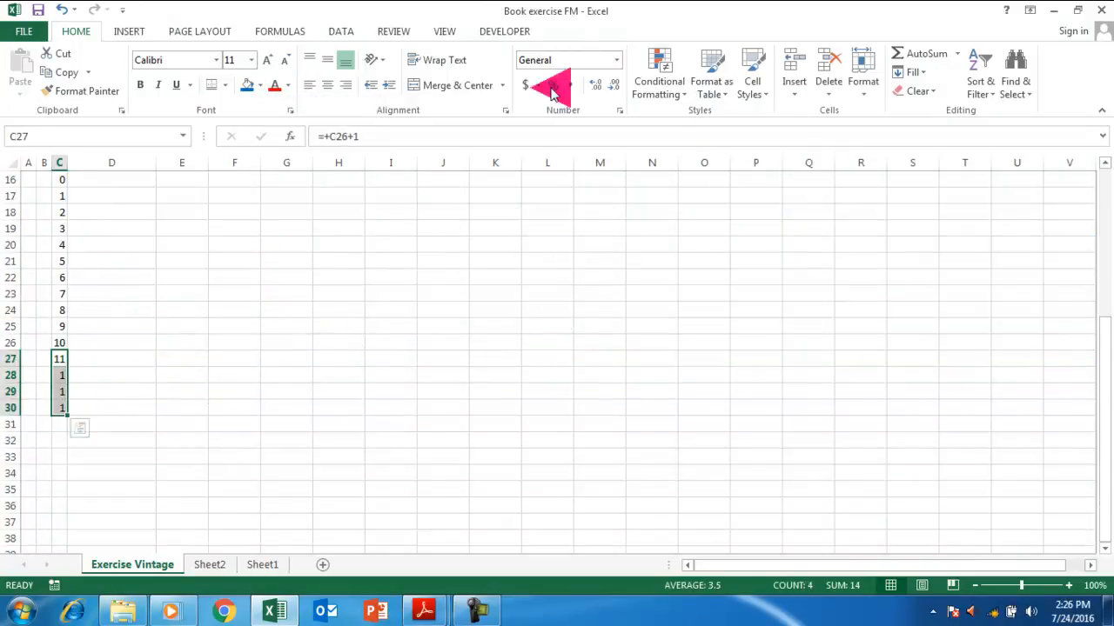
left_click(919, 92)
left_click(940, 112)
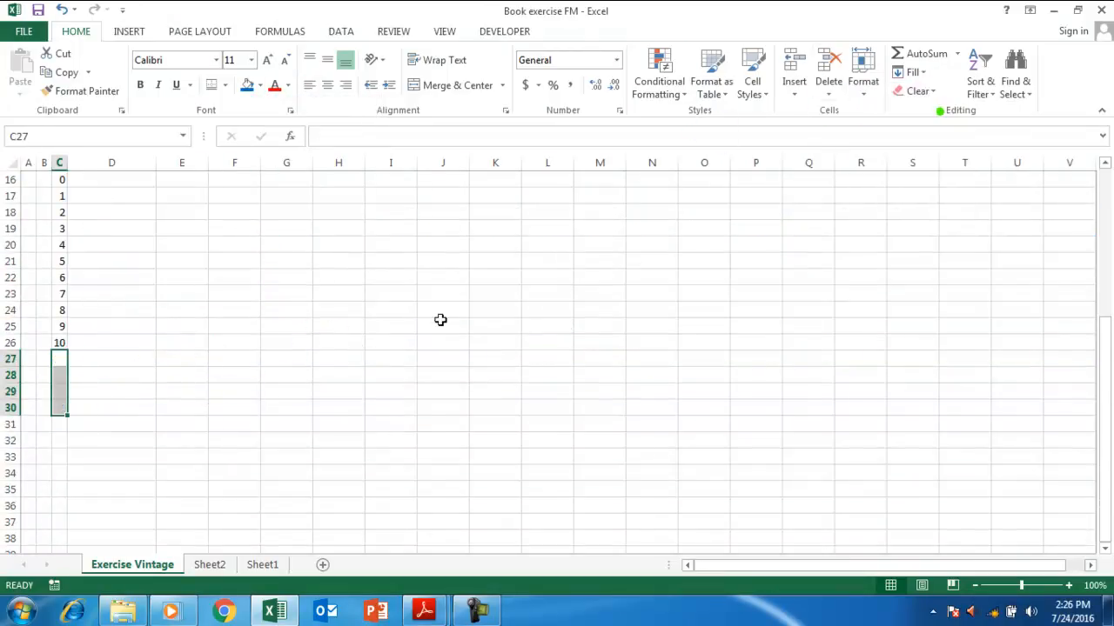
scroll(444, 315, "up", 5)
left_click(100, 432)
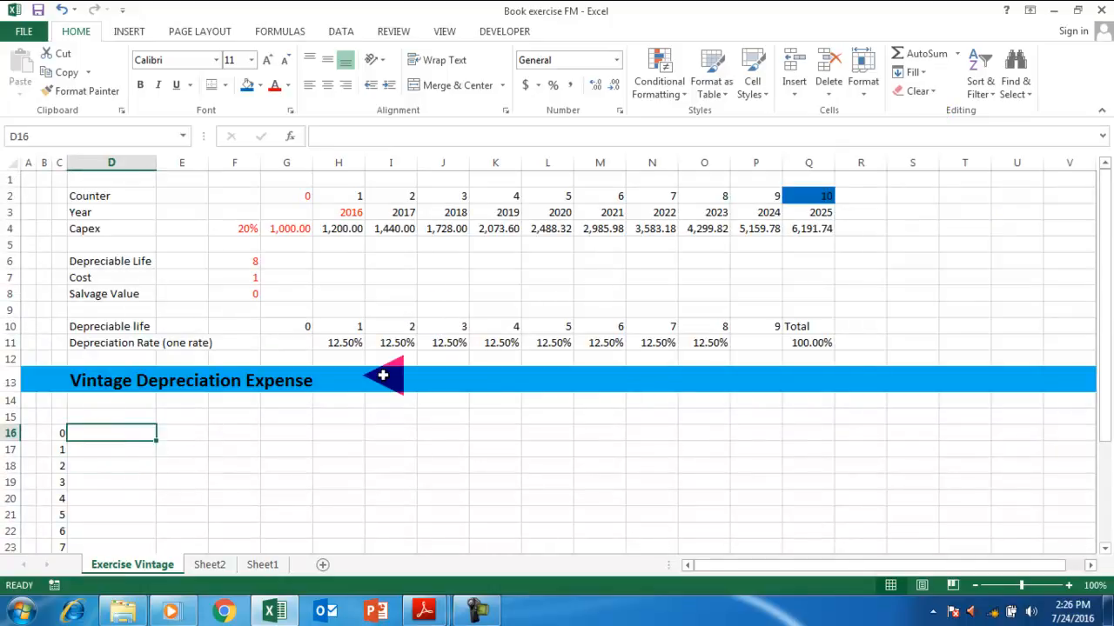
Select D16:E26 as the output block for the transposed rows.
key("shift+Right")
key("shift+Right")
key("shift+Down")
key("shift+Left")
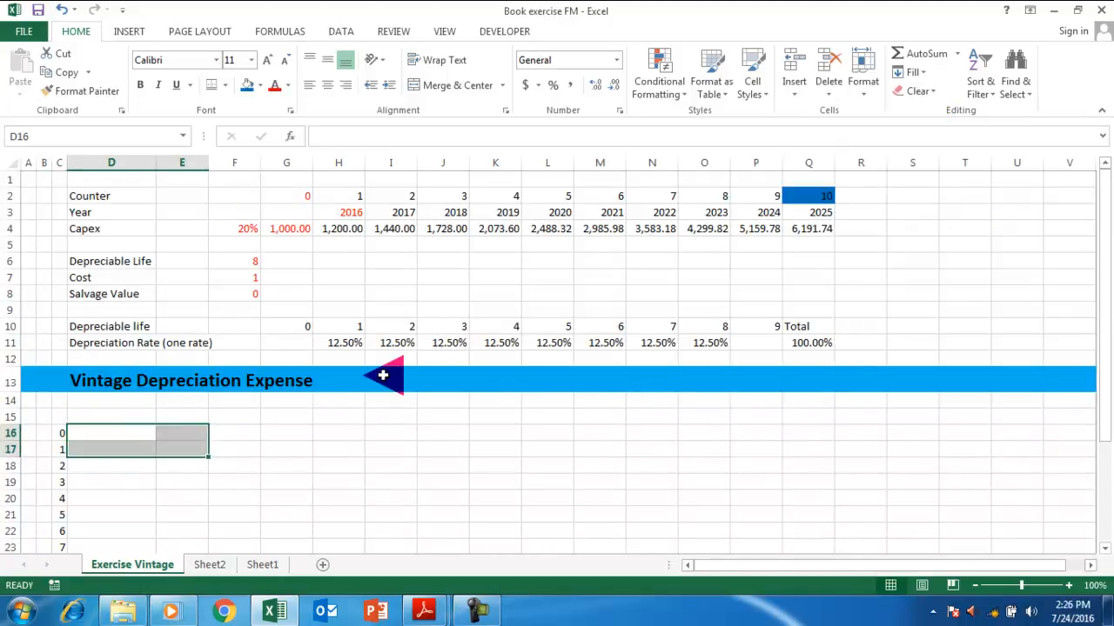
key("shift+Down")
key("shift+Down")
key("shift+Down")
key("shift+Down")
key("shift+Down")
key("shift+Down")
key("shift+Down")
key("shift+Down")
key("shift+Down")
key("shift+Down")
key("shift+Down")
key("shift+Down")
key("shift+Down")
key("shift+Down")
key("shift+Down")
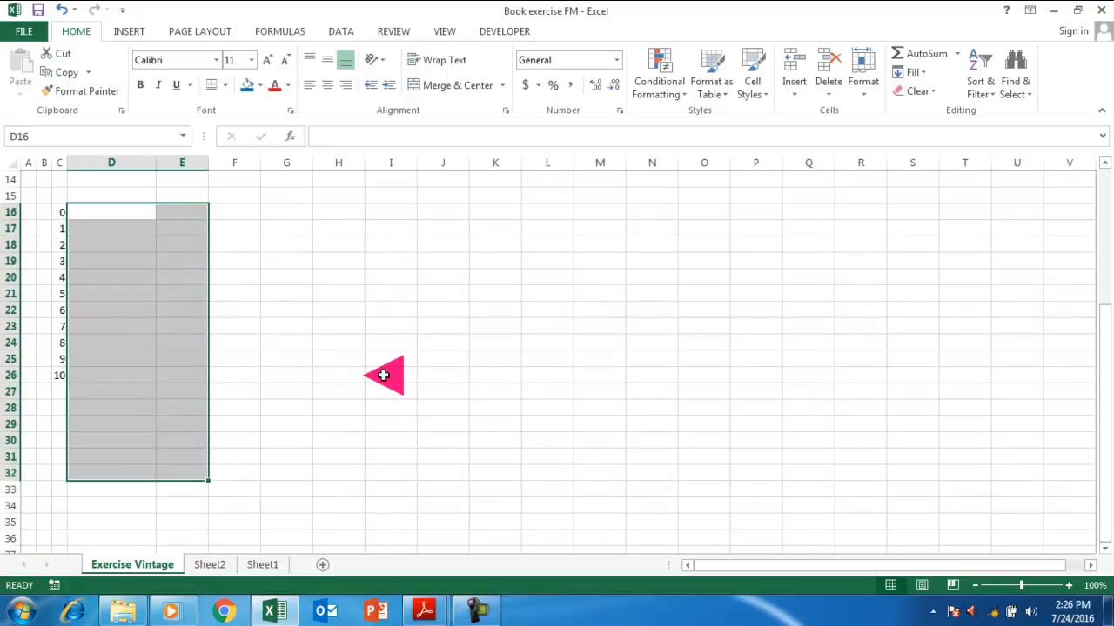
key("shift+Up")
key("shift+Up")
key("shift+Up")
key("shift+Up")
key("shift+Up")
key("shift+Up")
Enter =TRANSPOSE(G2:Q3) as an array formula, listing counters 0–10 beside years from 2016.
type("=transpose(")
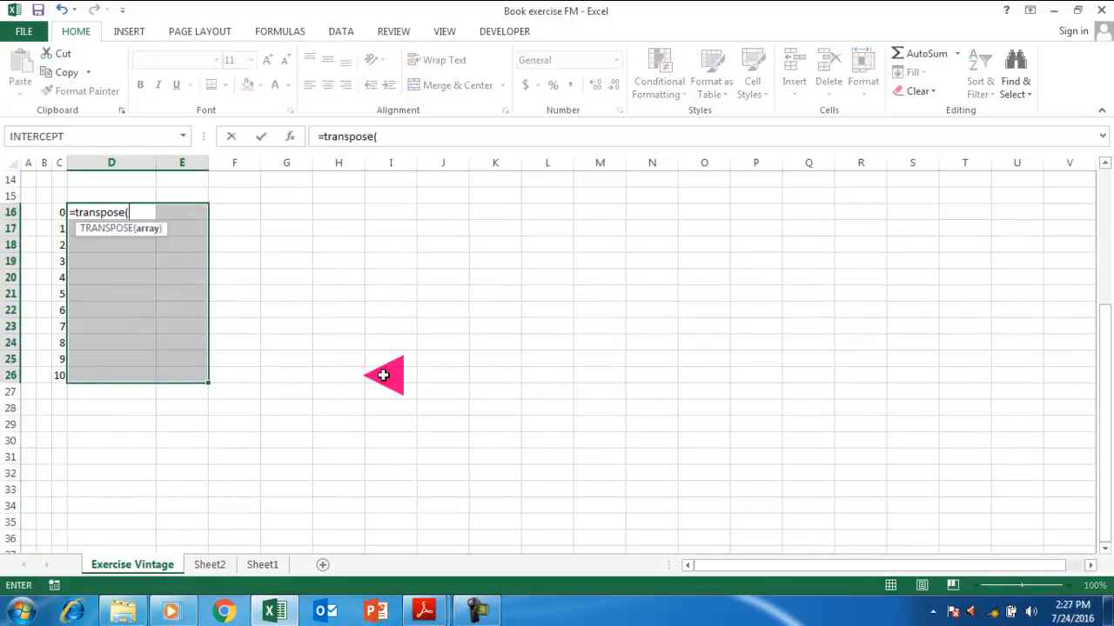
scroll(497, 348, "up", 5)
left_click_drag(341, 202, 670, 176)
left_click_drag(289, 200, 802, 213)
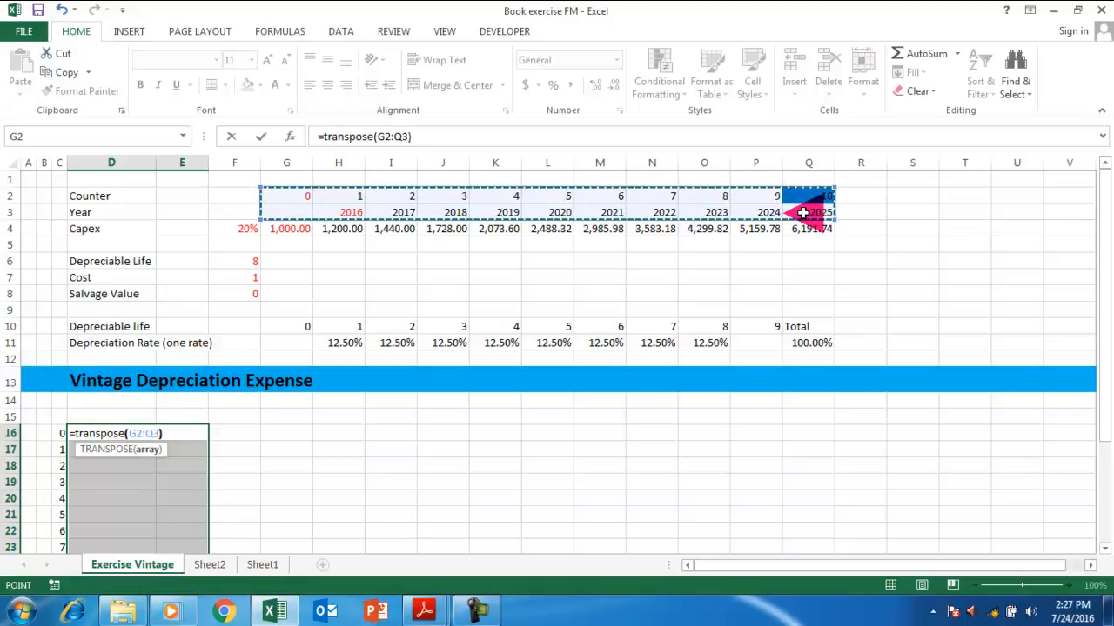
type(")")
key("ctrl+shift+Return")
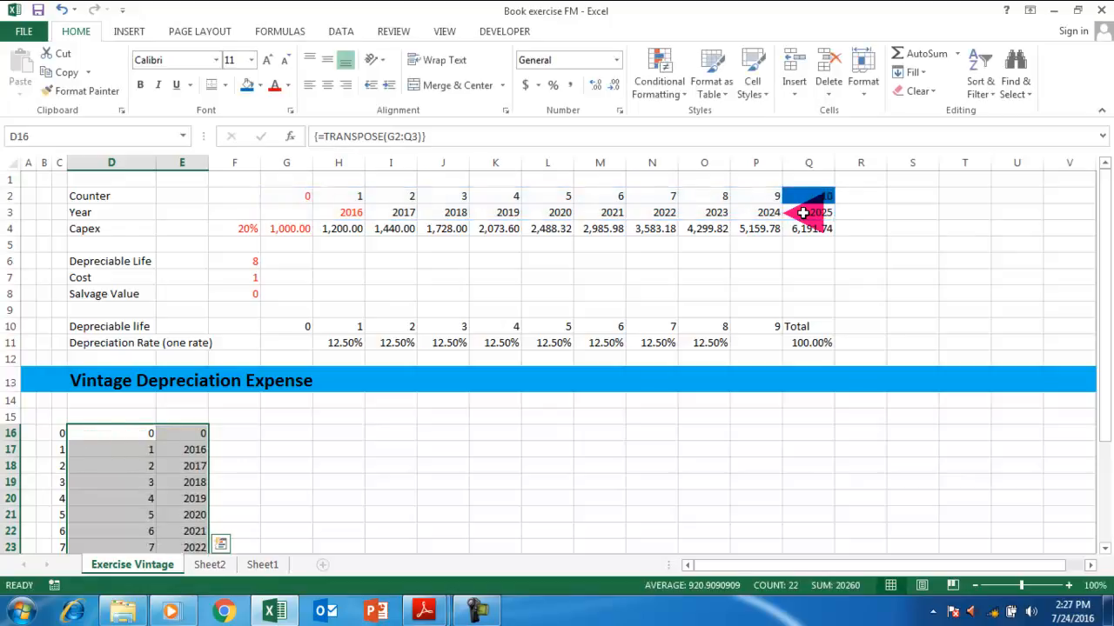
key("Down")
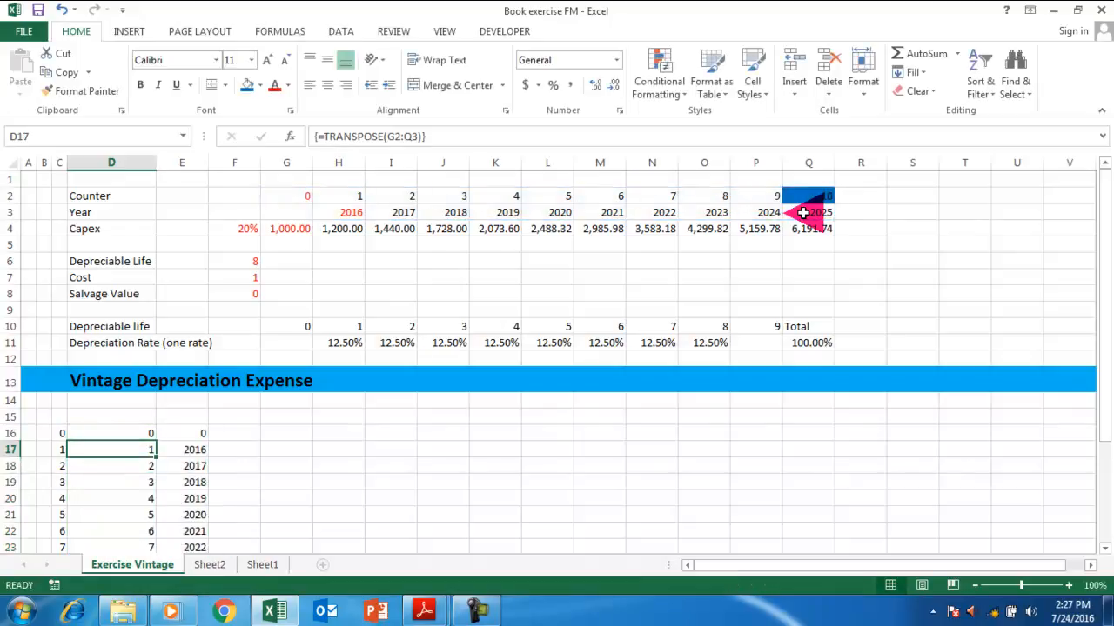
key("Up")
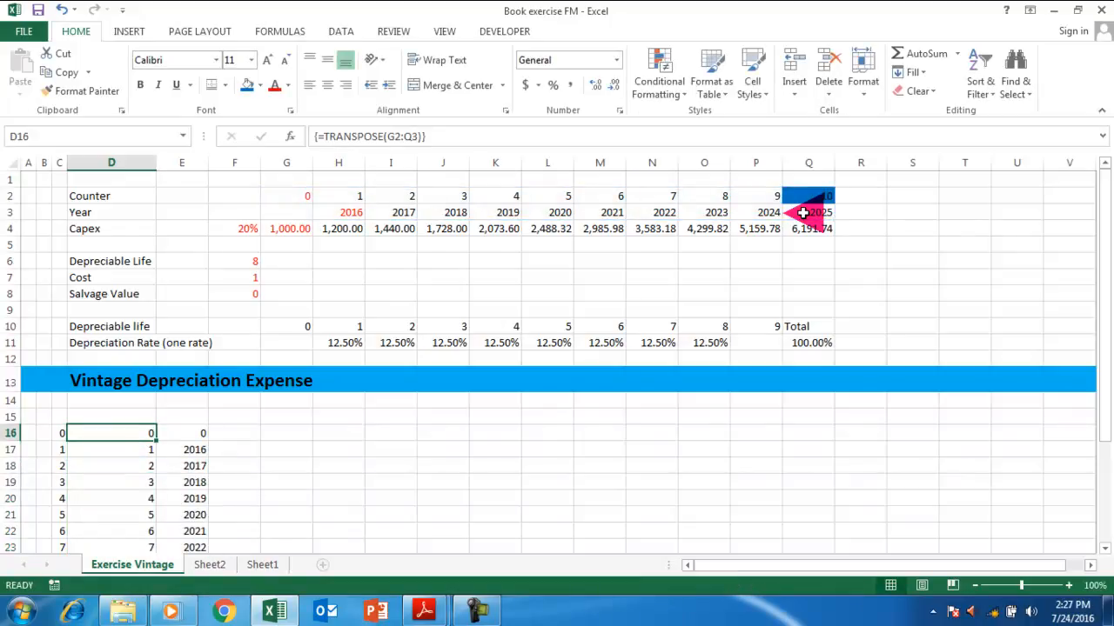
left_click(802, 213)
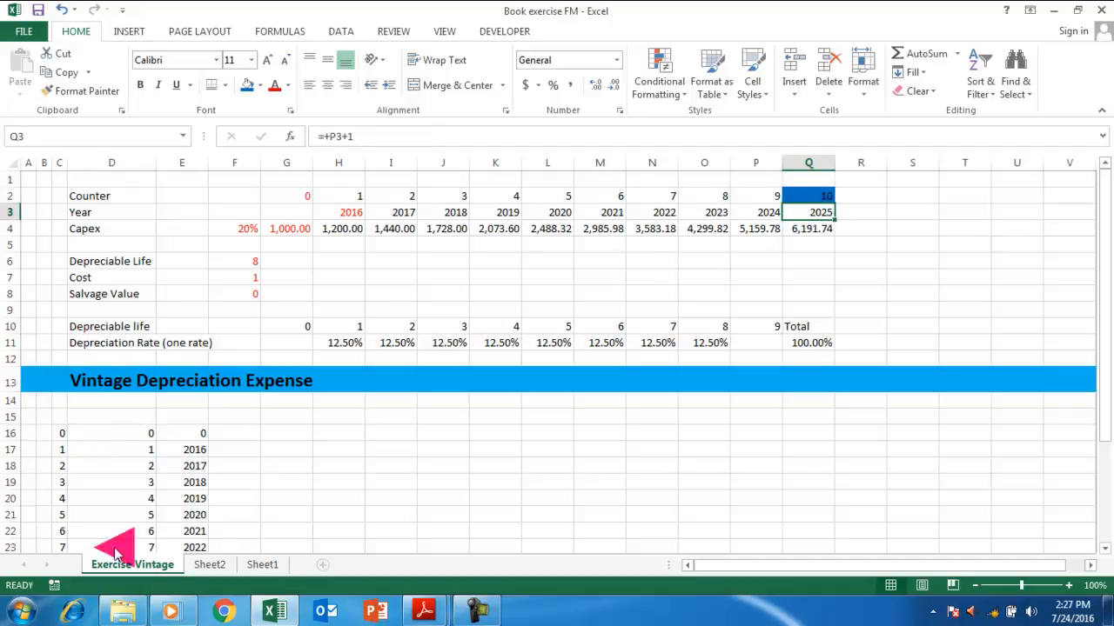
Undo the earlier transposed values in D16 and select D17:E26 for the new result.
key("ctrl+z")
type("=tr")
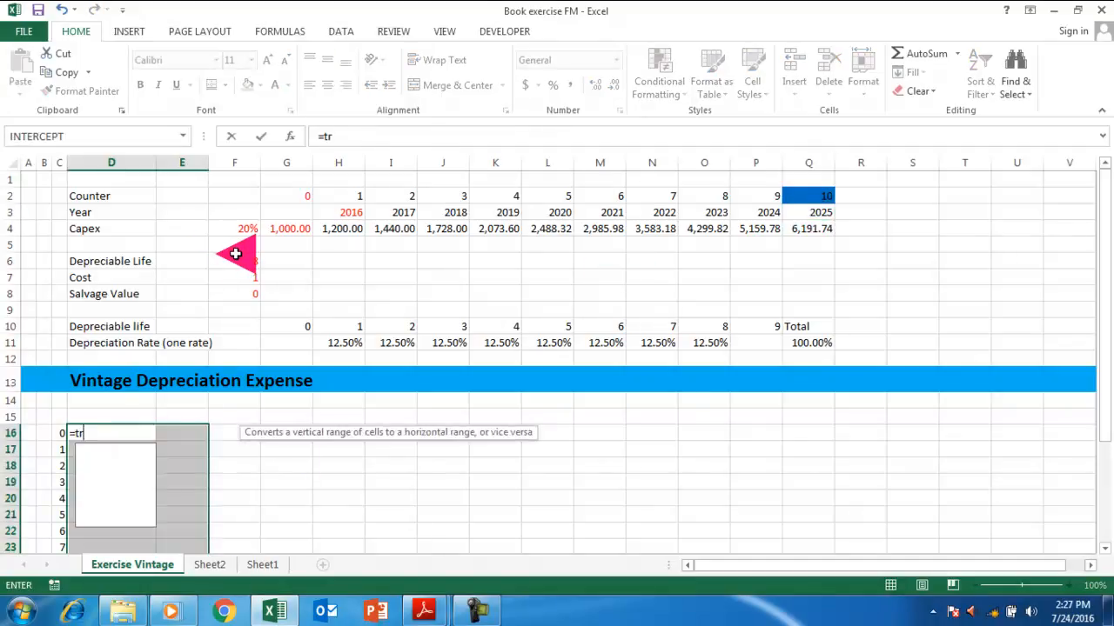
type("anspose(")
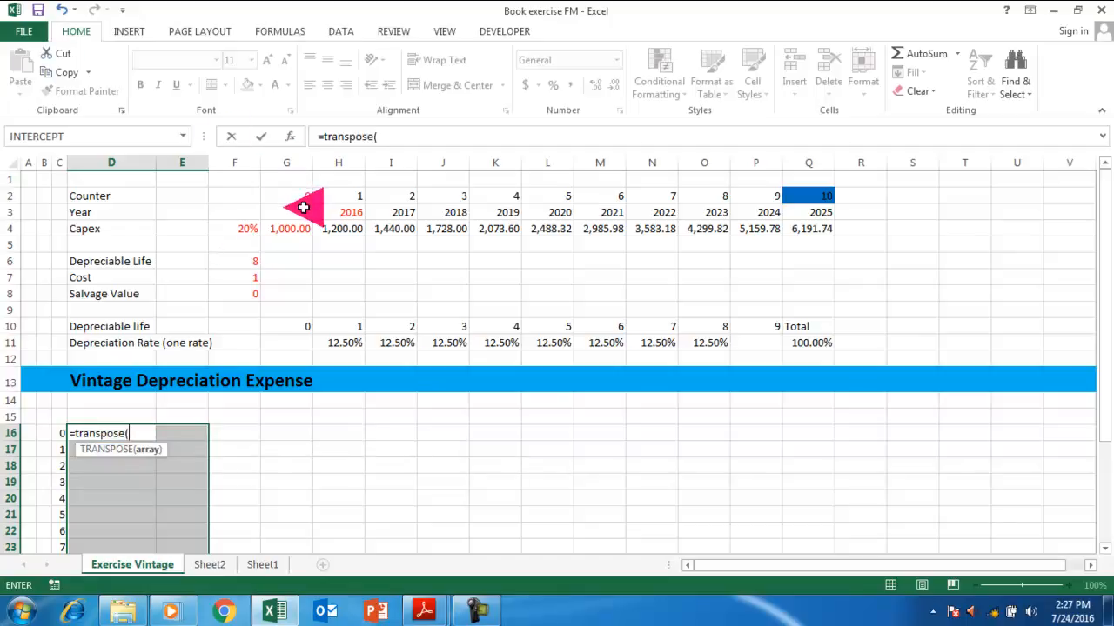
key("Escape")
key("Down")
key("shift+Right")
key("shift+Down")
key("shift+Down")
key("shift+Down")
key("shift+Down")
key("shift+Down")
key("shift+Down")
key("shift+Down")
key("shift+Down")
key("shift+Down")
key("shift+Down")
key("shift+Down")
key("shift+Down")
key("shift+Down")
key("shift+Up")
key("shift+Up")
key("shift+Up")
key("shift+Up")
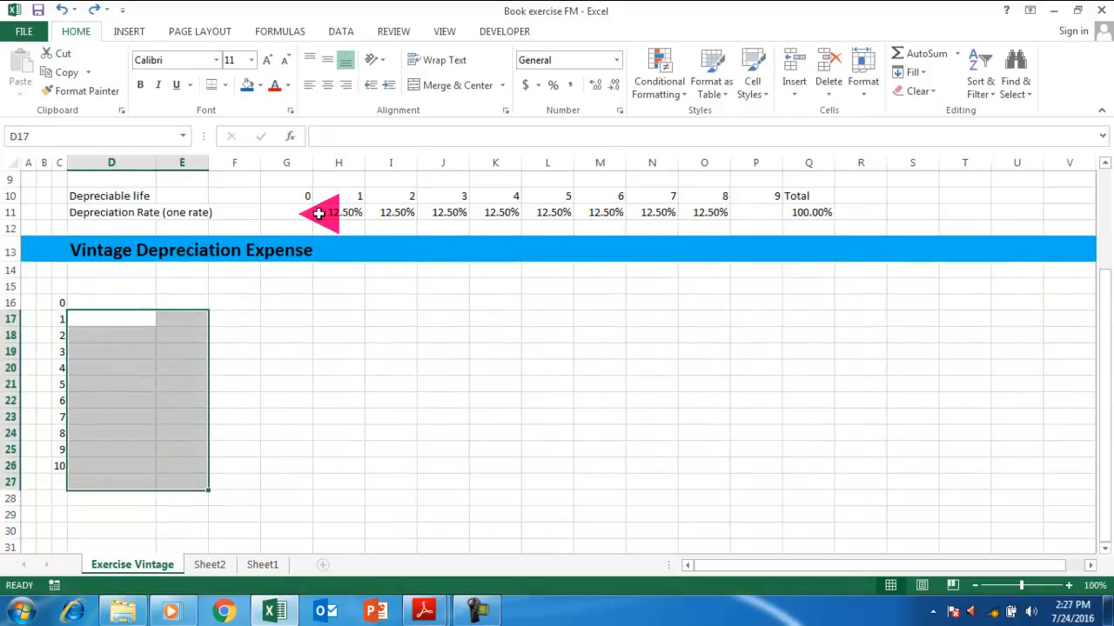
Enter =TRANSPOSE(H3:Q4) as an array formula across D17:E26.
type("=transpose(")
scroll(322, 213, "up", 3)
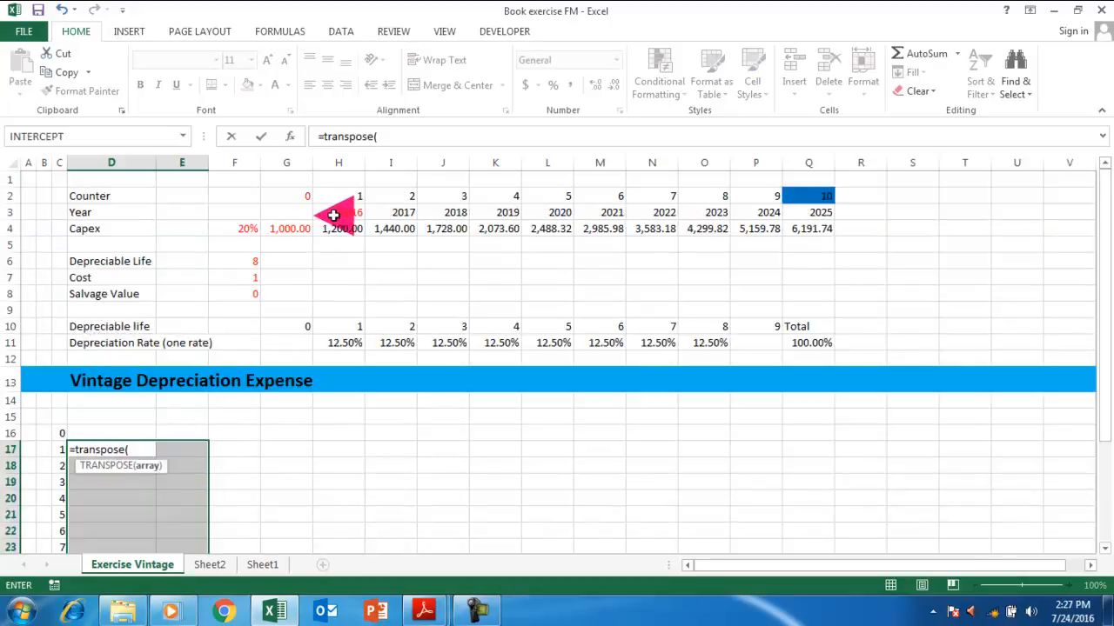
left_click_drag(333, 212, 807, 230)
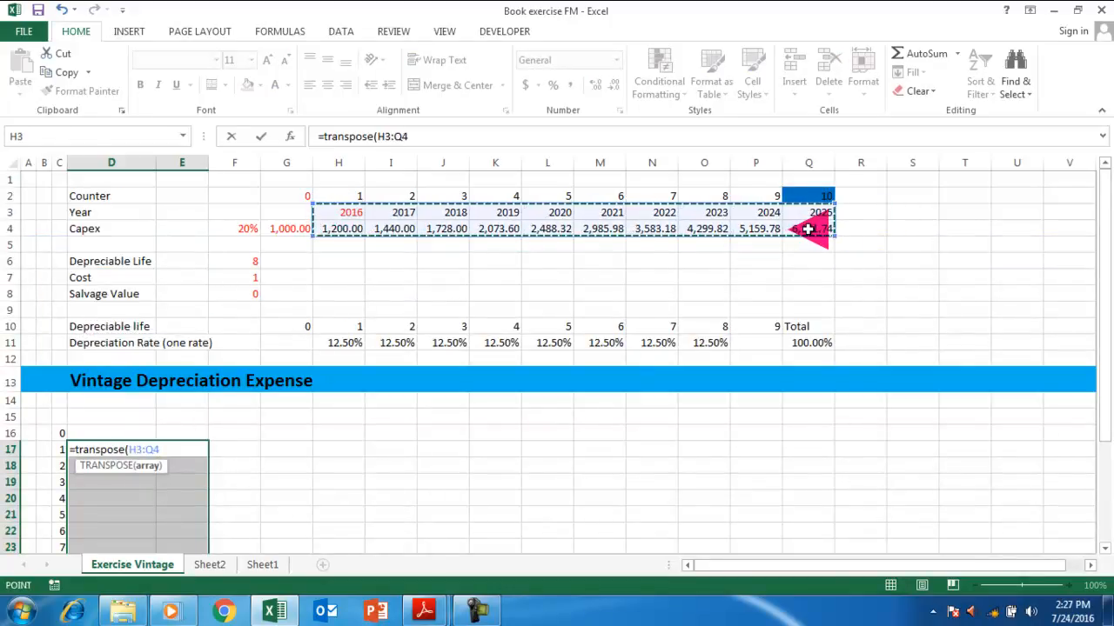
type(")")
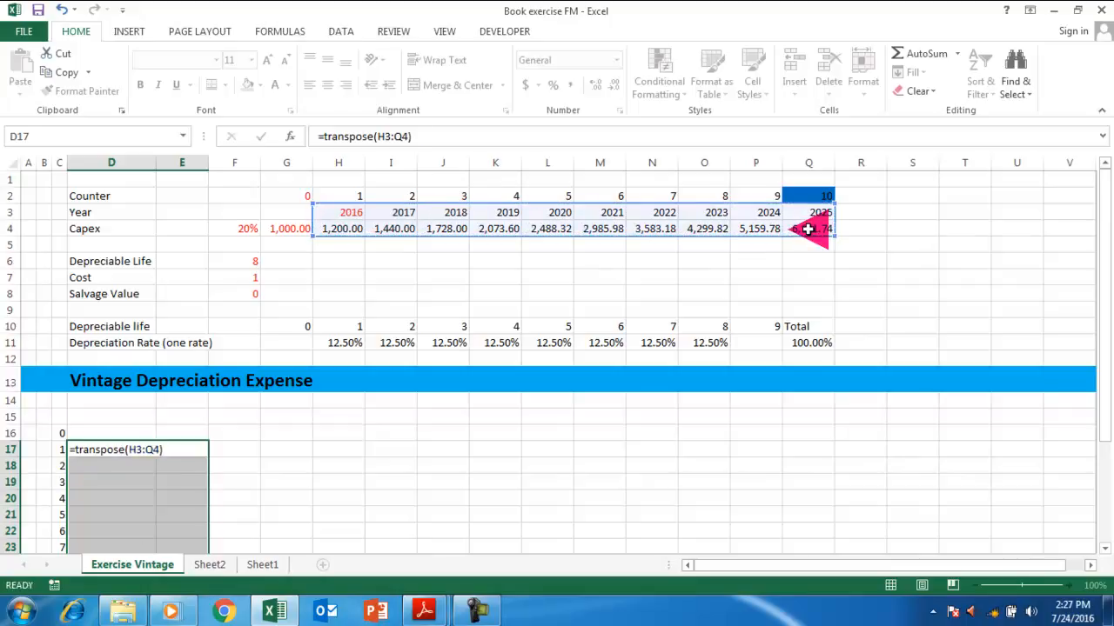
key("ctrl+shift+Return")
Format the capex values in E17:E26 as numbers with two decimals and thousands separators.
key("Down")
key("Down")
key("Down")
key("Down")
key("Down")
key("Down")
key("Down")
key("Down")
key("Down")
key("Down")
key("Down")
key("Down")
key("Down")
key("Down")
key("Down")
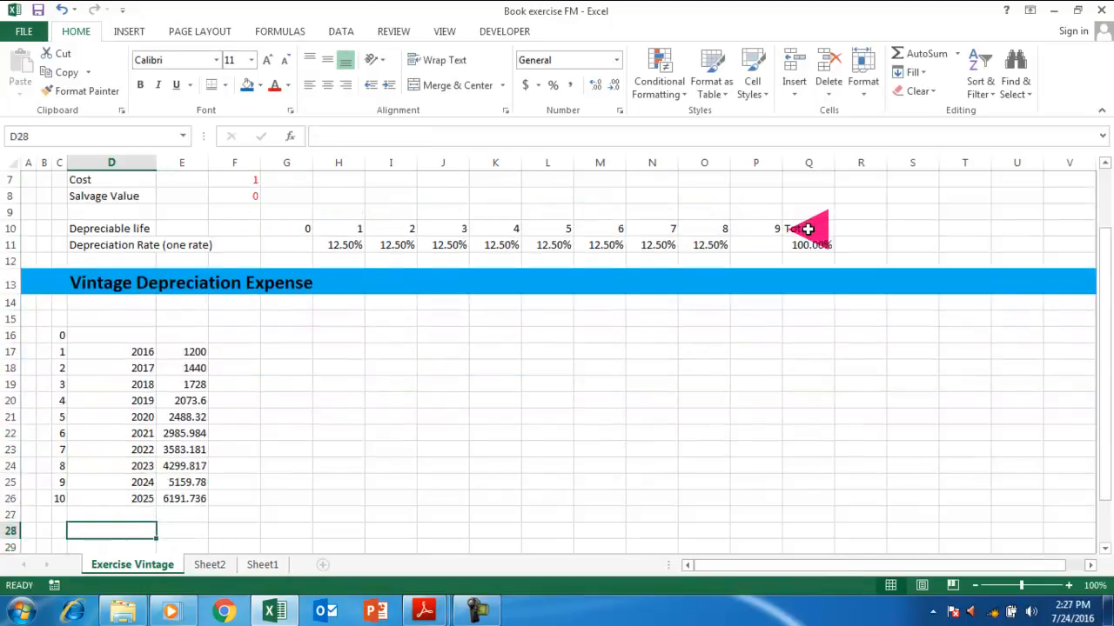
key("Up")
key("Up")
key("Up")
key("Up")
key("Up")
key("Up")
key("Right")
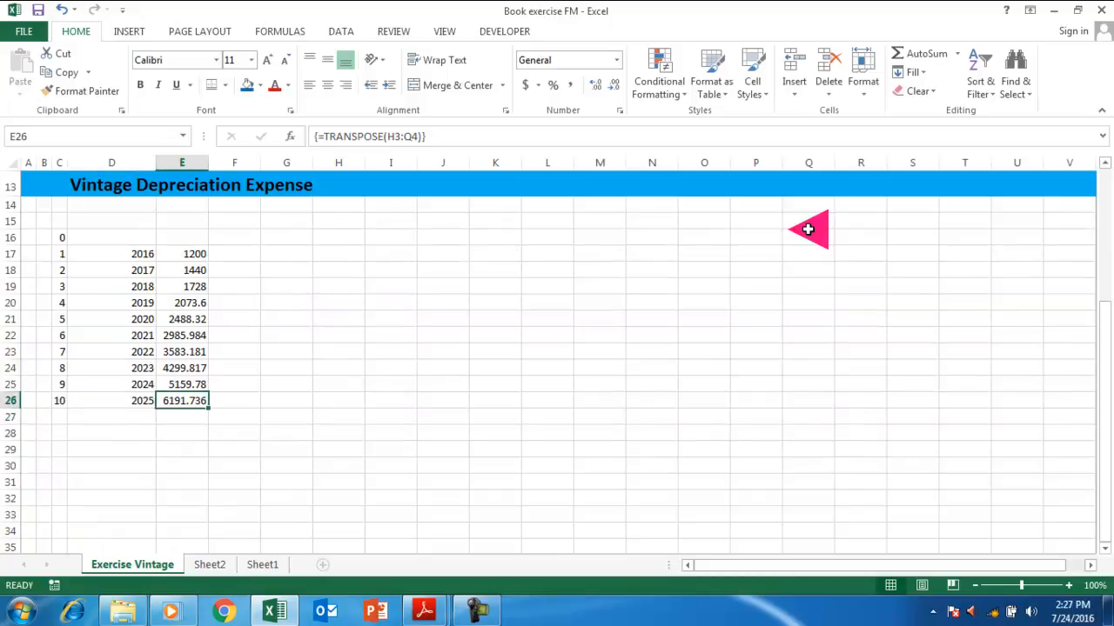
key("shift+Up")
key("shift+Up")
key("shift+Up")
key("shift+Up")
key("shift+Up")
key("shift+Up")
key("shift+Up")
key("shift+Up")
key("shift+Up")
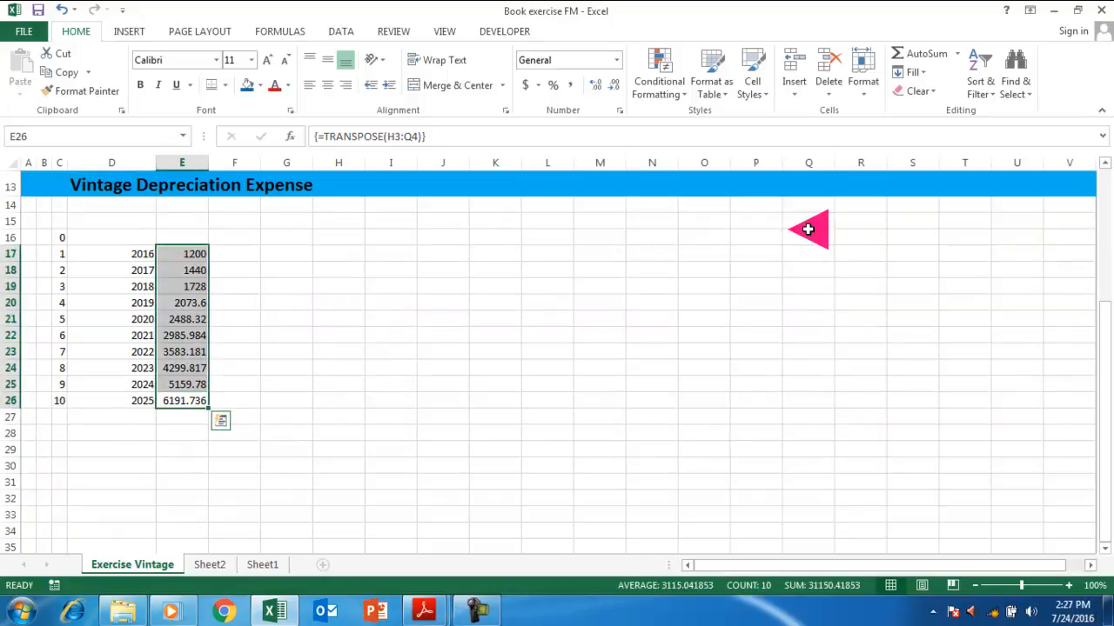
key("ctrl+shift+1")
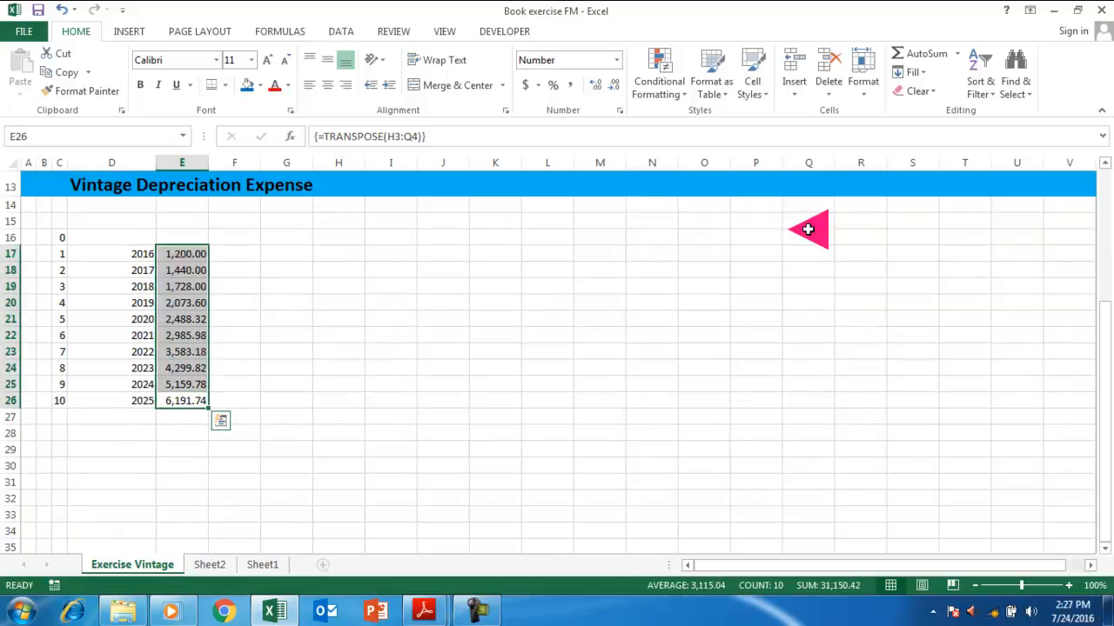
scroll(708, 303, "up", 4)
left_click(327, 230)
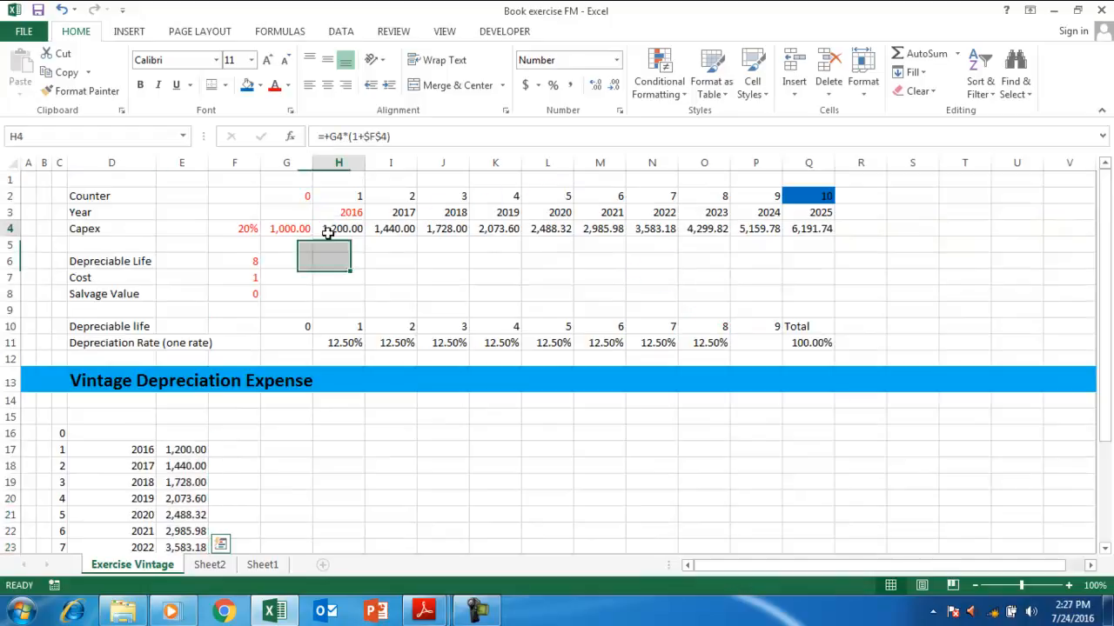
Check the capex source cells in row 4 against the last transposed capex value.
left_click(403, 228)
left_click_drag(808, 238, 811, 229)
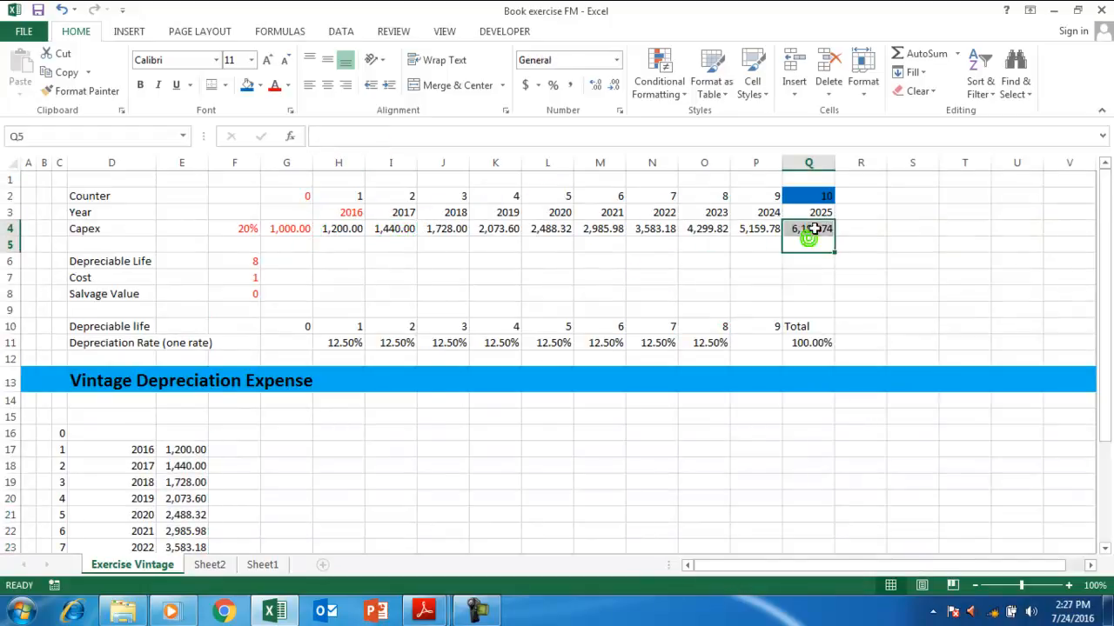
scroll(427, 430, "down", 5)
left_click(178, 343)
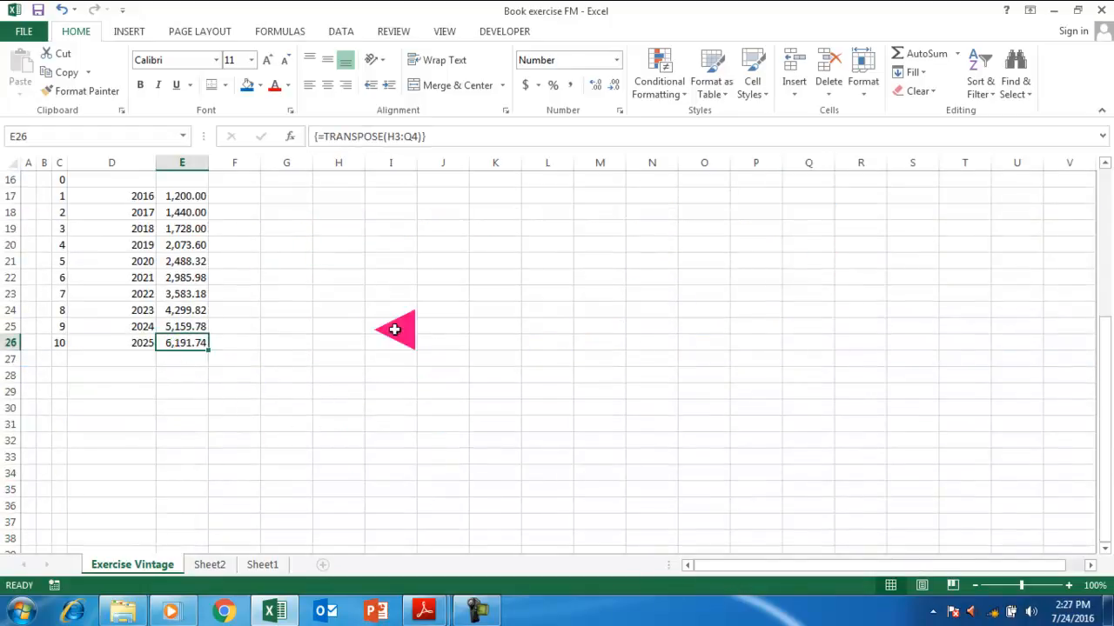
scroll(311, 348, "up", 5)
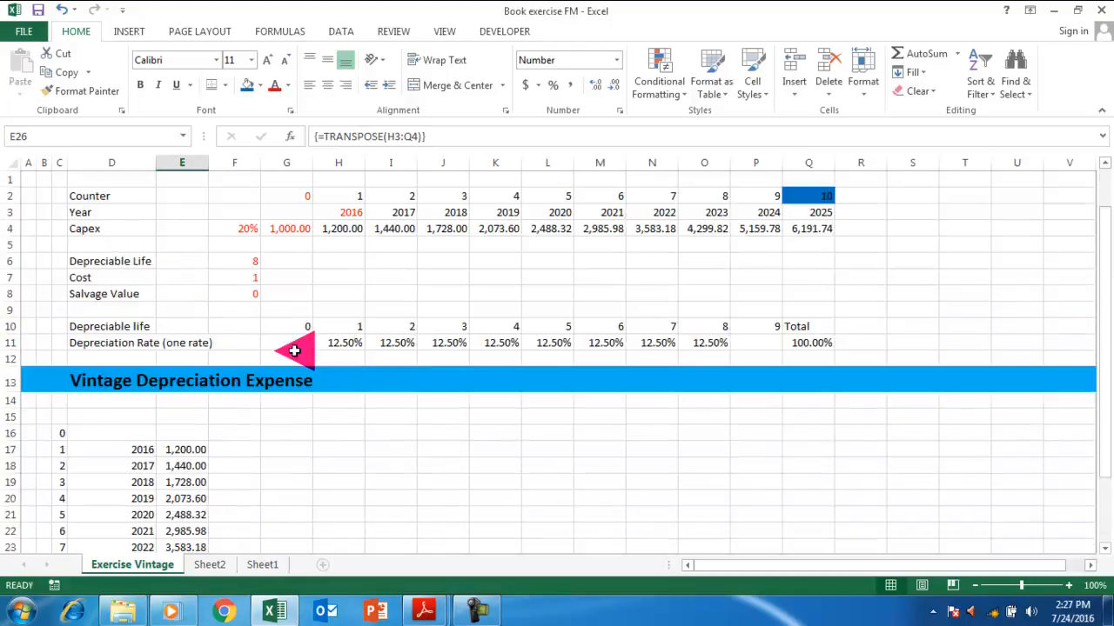
left_click(246, 446)
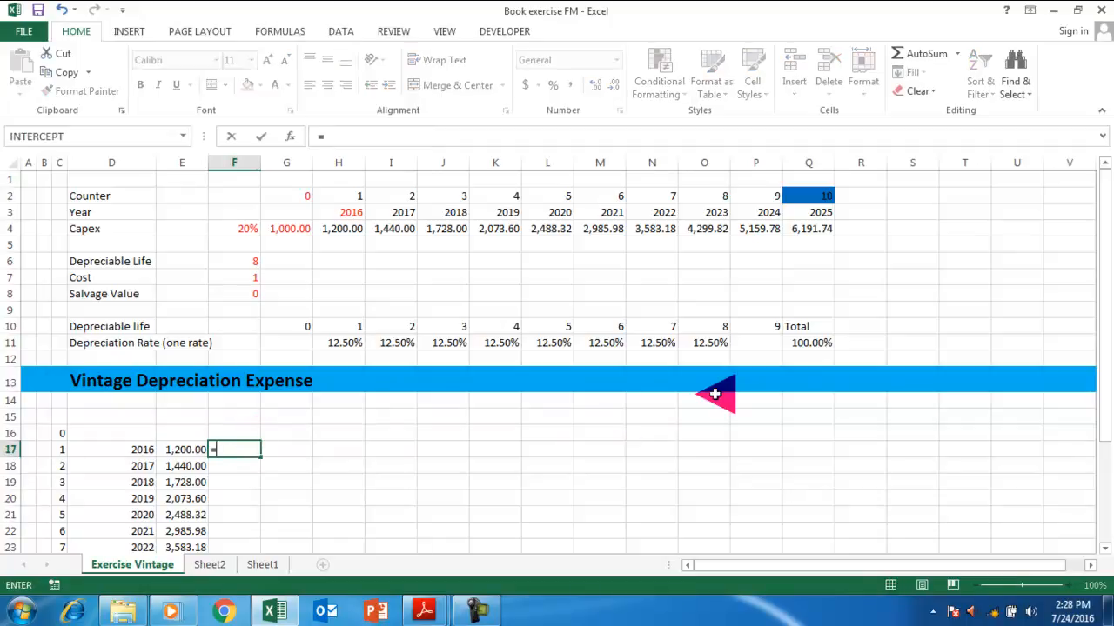
key("Escape")
Move the counter, year and capex block two columns right into E16:G26.
key("Up")
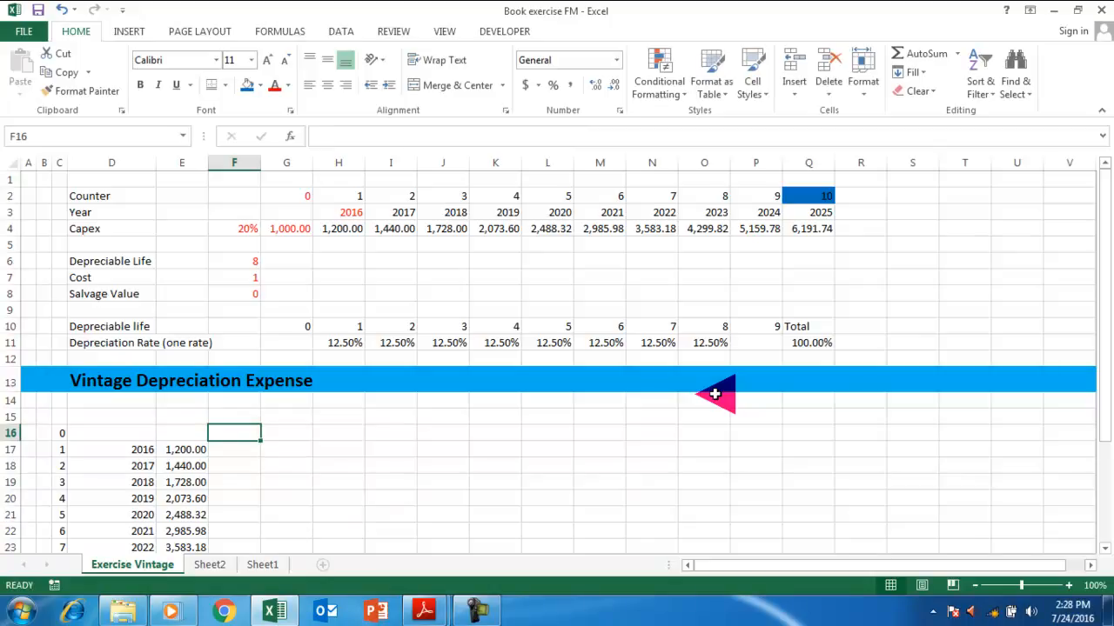
key("Right")
key("Right")
key("Left")
key("Left")
key("Left")
key("Left")
key("Left")
key("shift+Right")
key("shift+Right")
key("shift+Down")
key("shift+Down")
key("shift+Down")
key("shift+Down")
key("shift+Down")
key("shift+Down")
key("shift+Down")
key("shift+Down")
key("shift+Down")
key("shift+Down")
key("shift+Down")
key("shift+Down")
key("shift+Up")
key("shift+Up")
key("shift+Up")
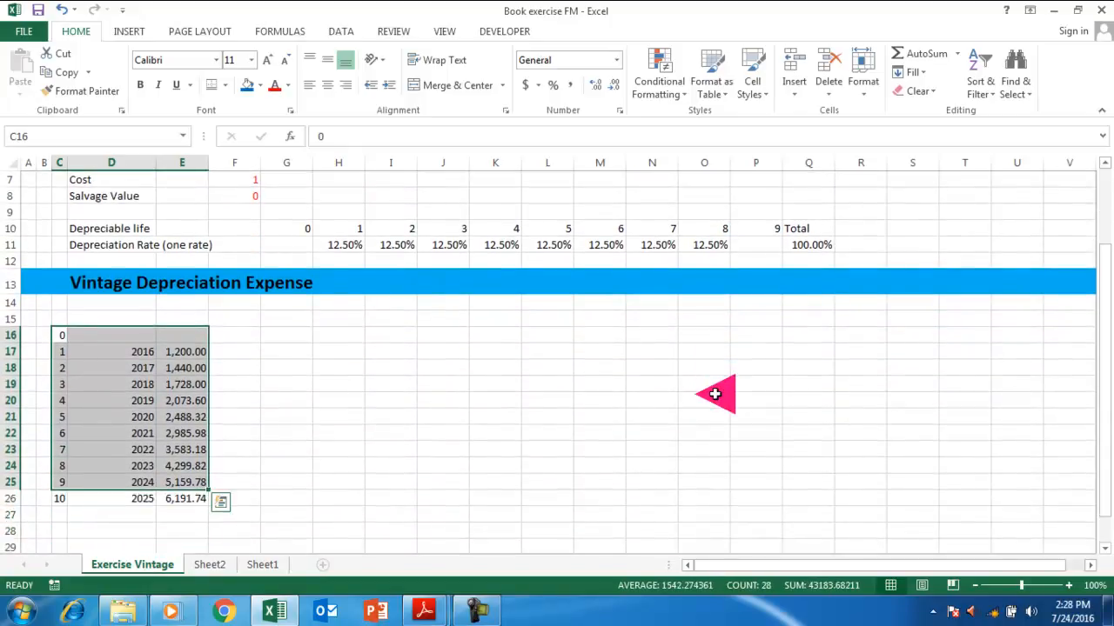
key("shift+Down")
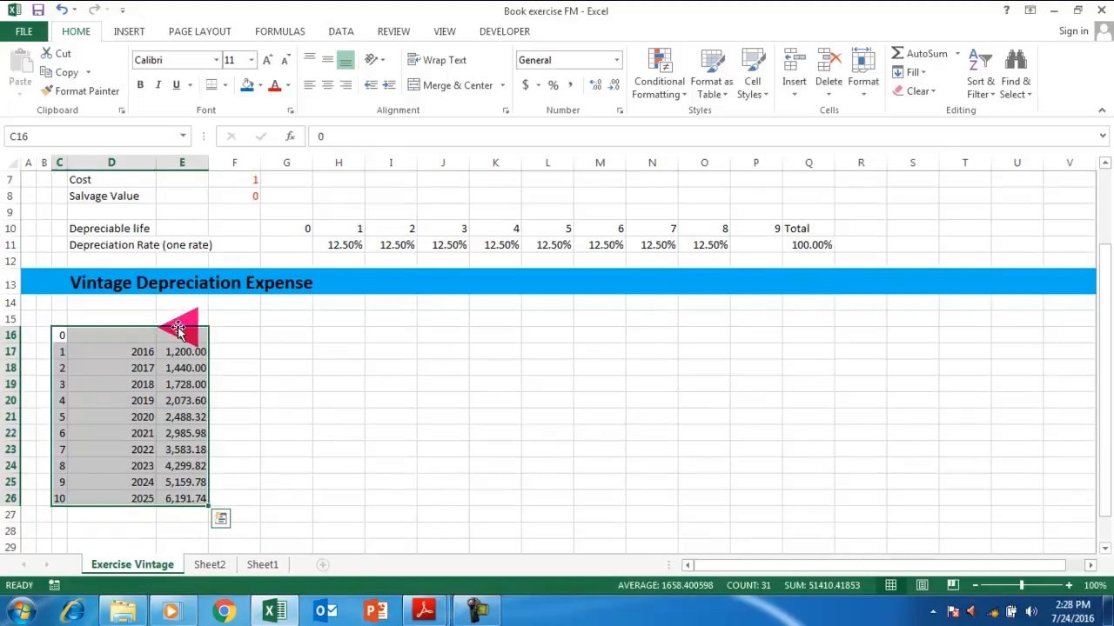
left_click_drag(177, 329, 285, 336)
Link H15 to the depreciable life in H10 and fill the period counters right to O15.
left_click(348, 336)
scroll(383, 374, "up", 2)
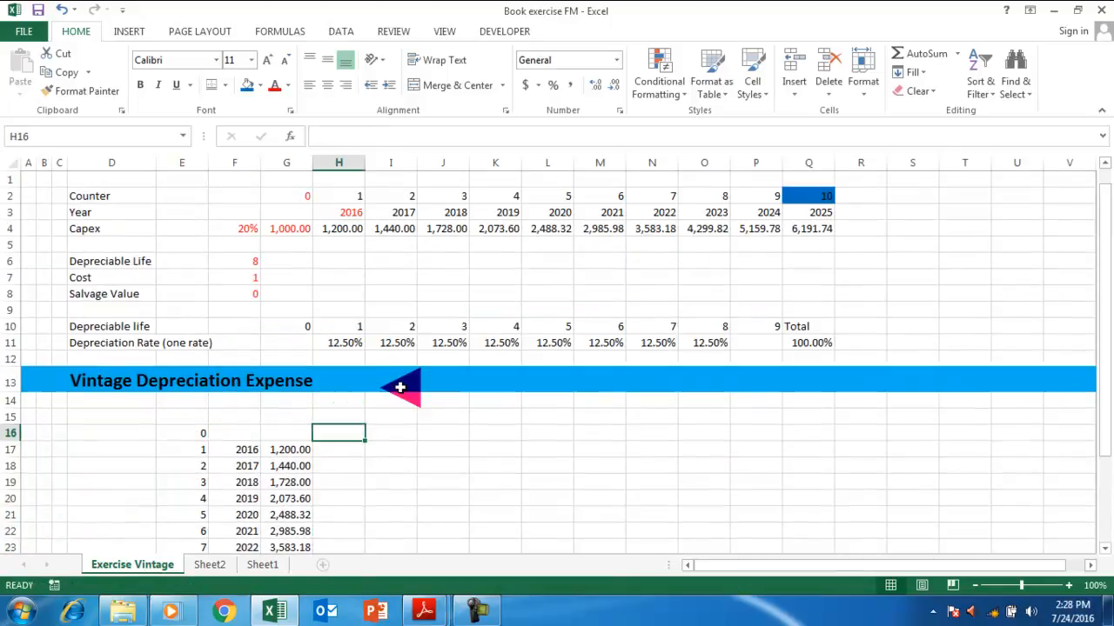
left_click(348, 443)
type("=")
key("Escape")
key("Up")
key("Up")
key("Up")
key("Up")
key("Up")
key("Up")
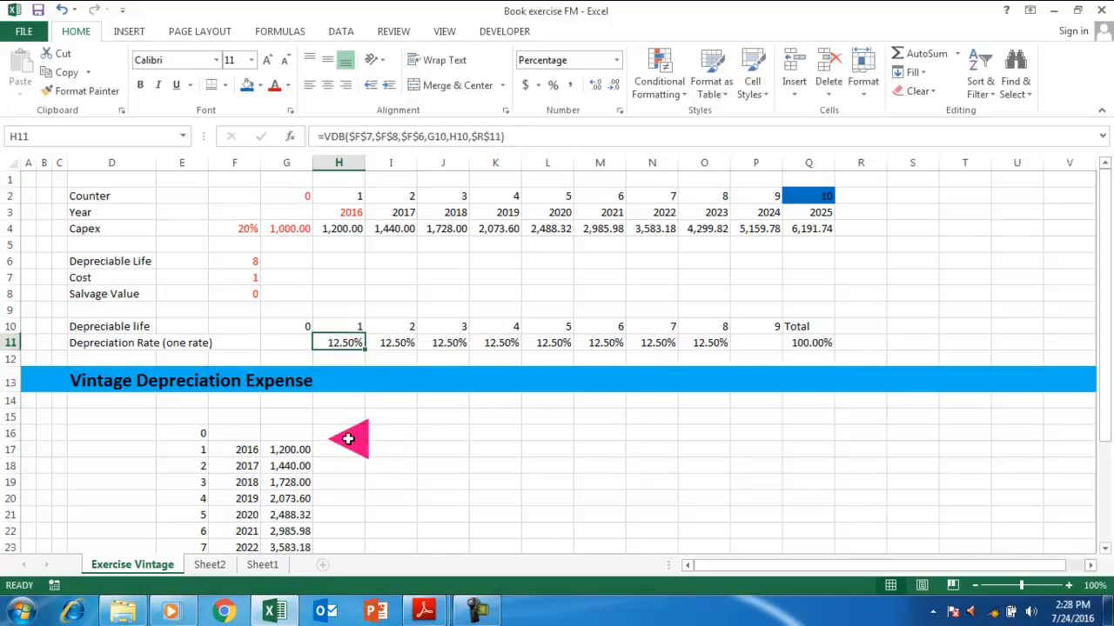
left_click(348, 440)
key("Up")
type("=")
key("Up")
key("Up")
key("Up")
key("Up")
key("Up")
key("ctrl+Return")
key("shift+Right")
key("shift+Right")
key("shift+Right")
key("shift+Right")
key("shift+Right")
key("shift+Right")
key("shift+Right")
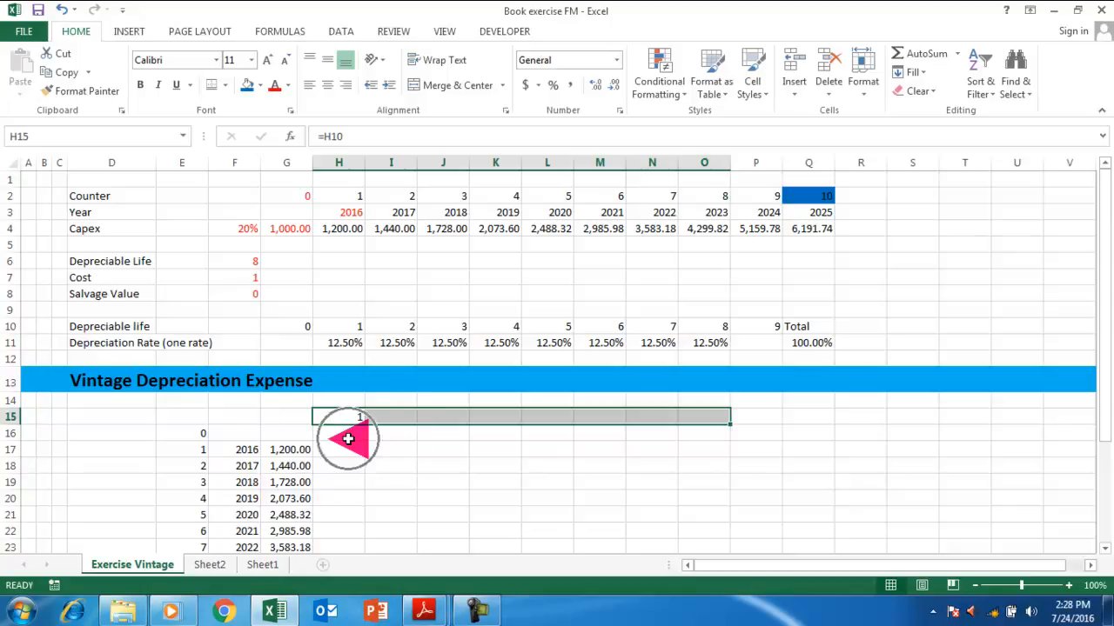
key("ctrl+r")
Begin a LOOKUP formula in H17 using the year in H3 as lookup value.
left_click(348, 440)
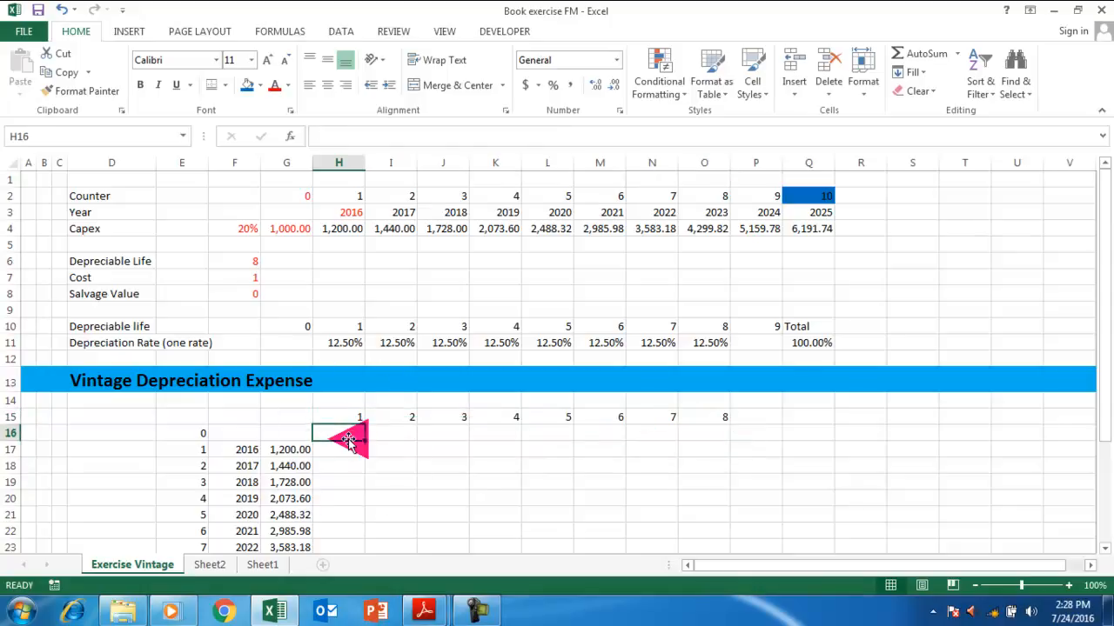
key("Down")
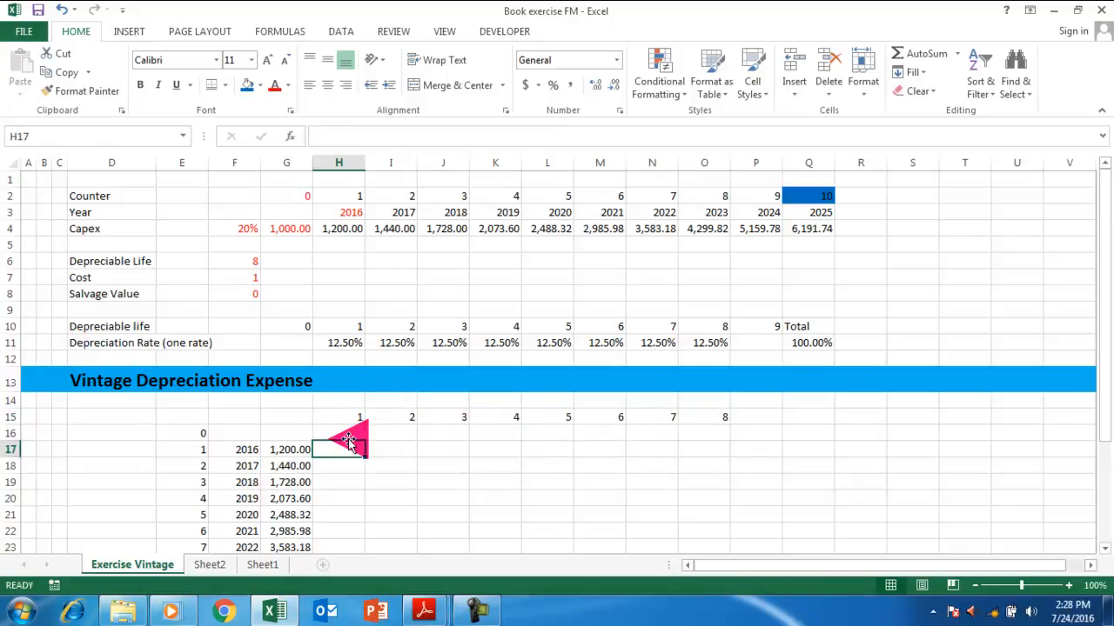
type("=oc")
key("BackSpace")
key("BackSpace")
key("BackSpace")
type("=lookup")
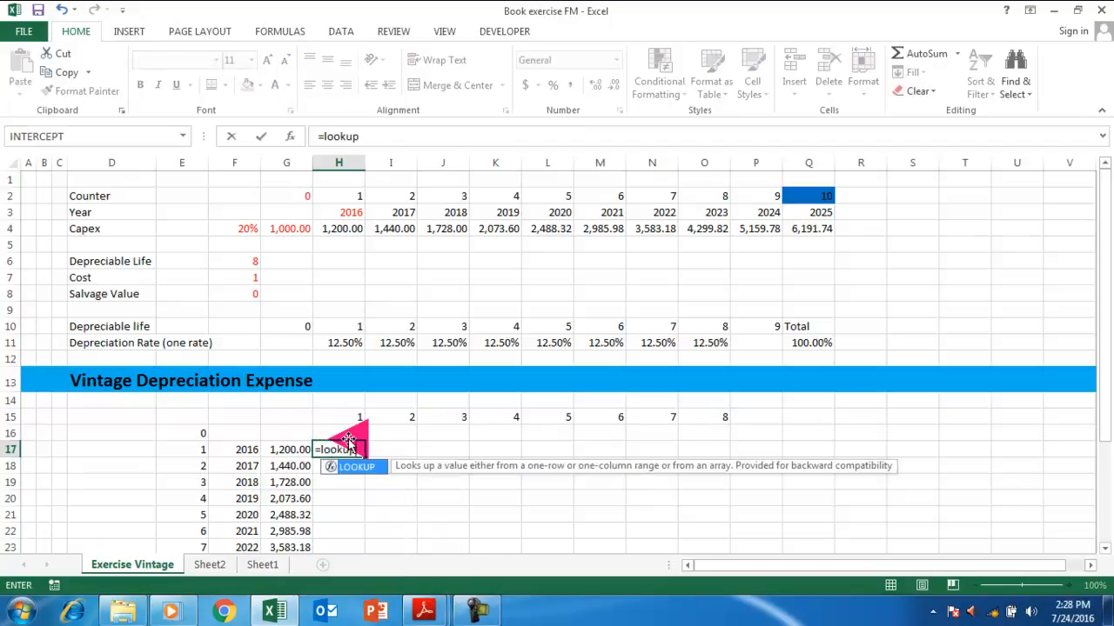
type("(")
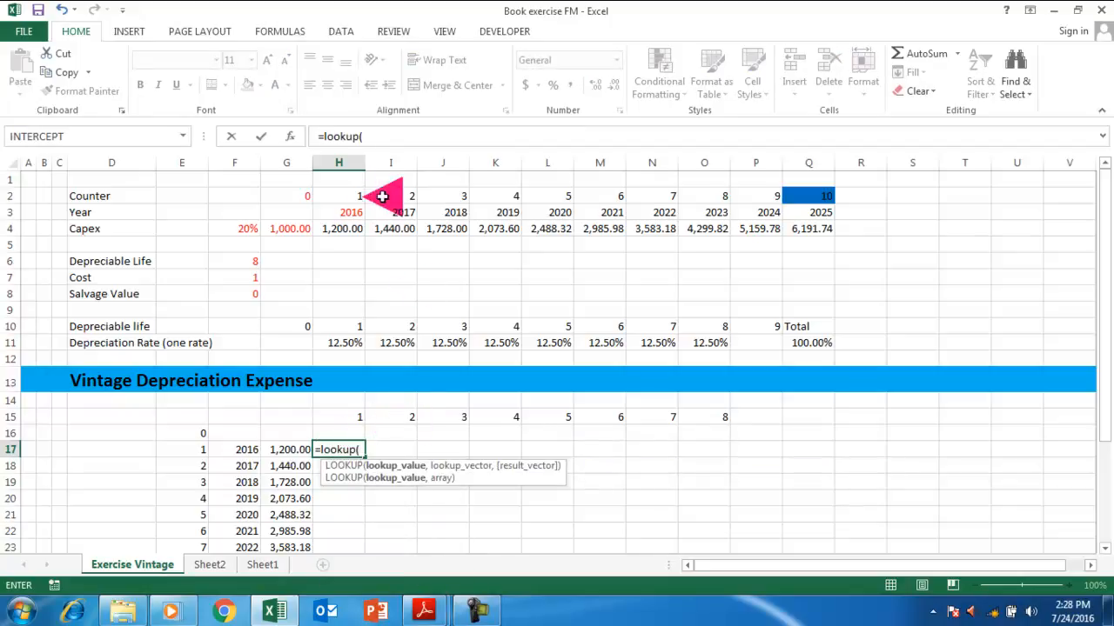
left_click(357, 212)
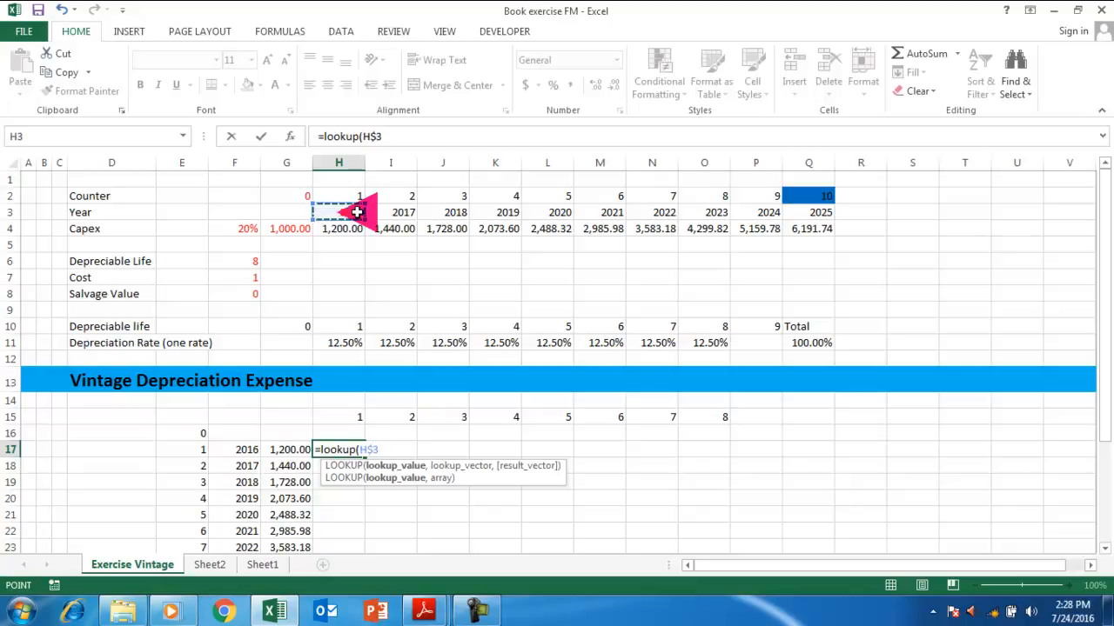
Complete H17 as =LOOKUP(H$3-$F17+1,$G$10:$P$10,$G$11:$P$11)*$G17, returning 150.
left_click(248, 449)
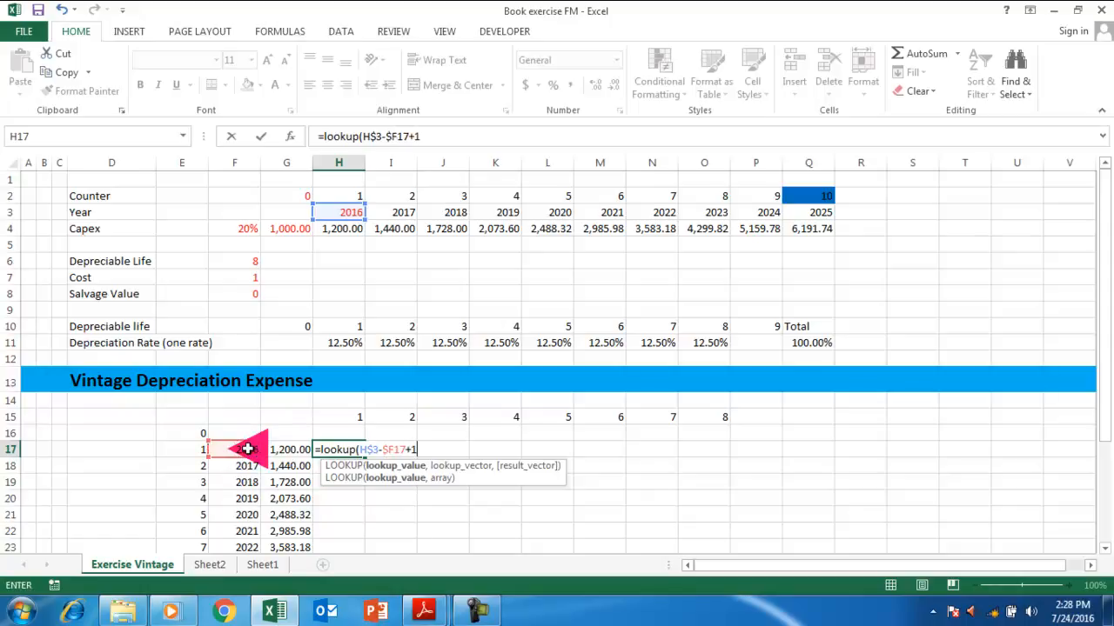
type("+1,")
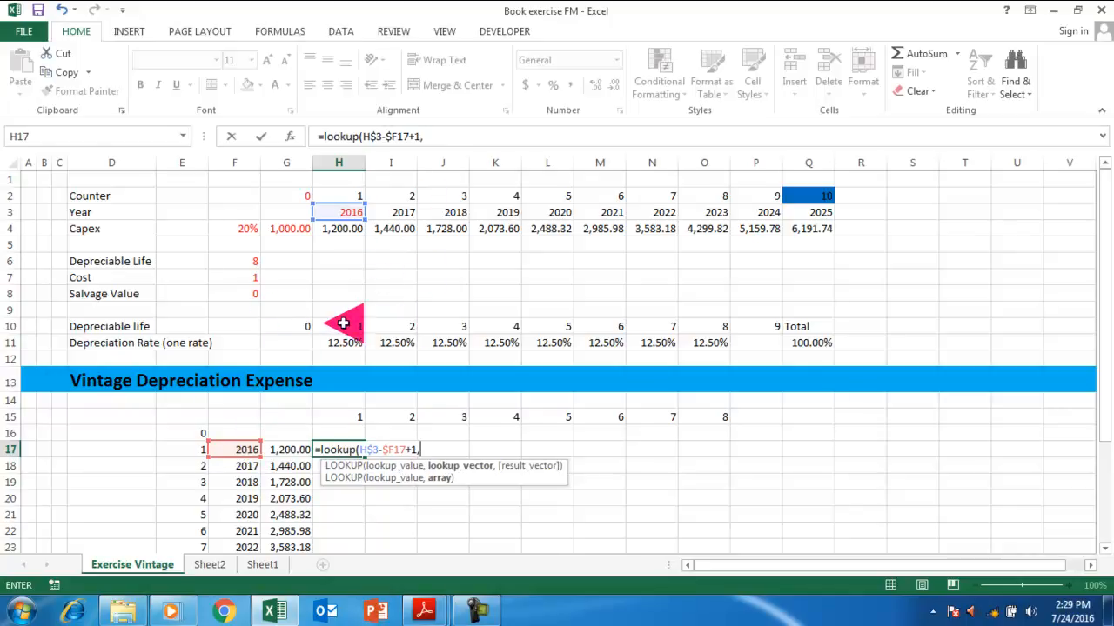
left_click_drag(313, 326, 741, 343)
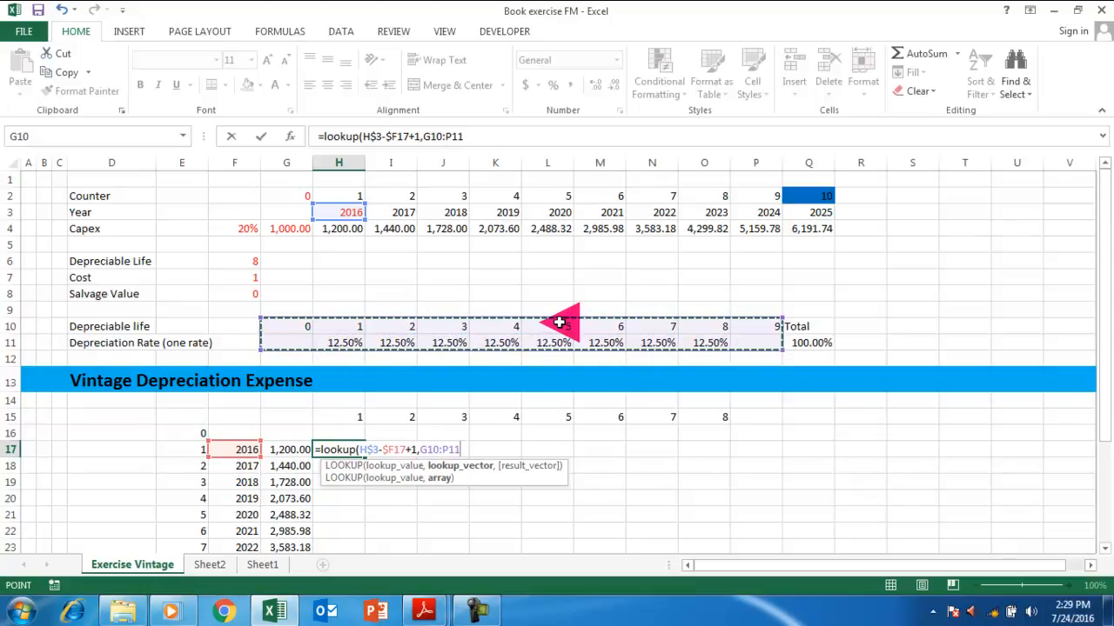
key("F4")
type(",")
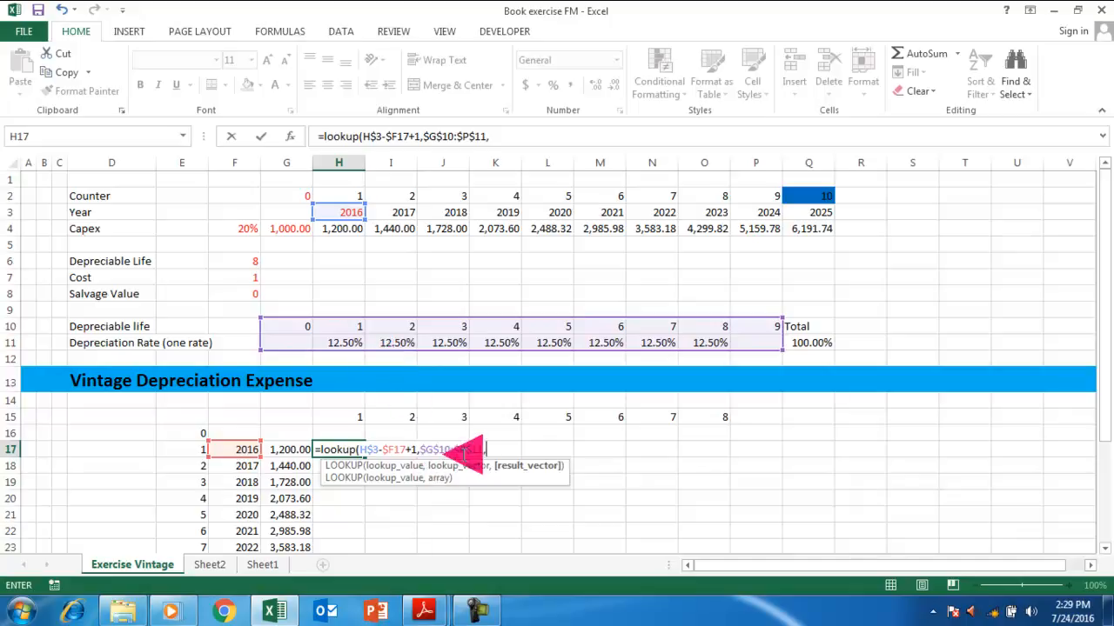
left_click(464, 449)
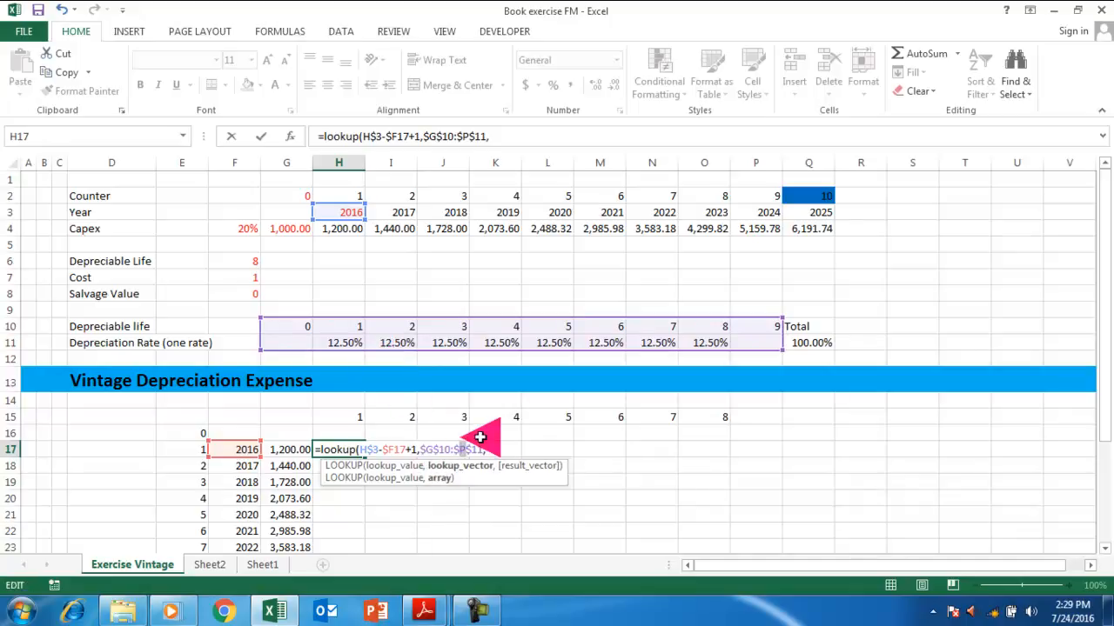
key("BackSpace")
type("0")
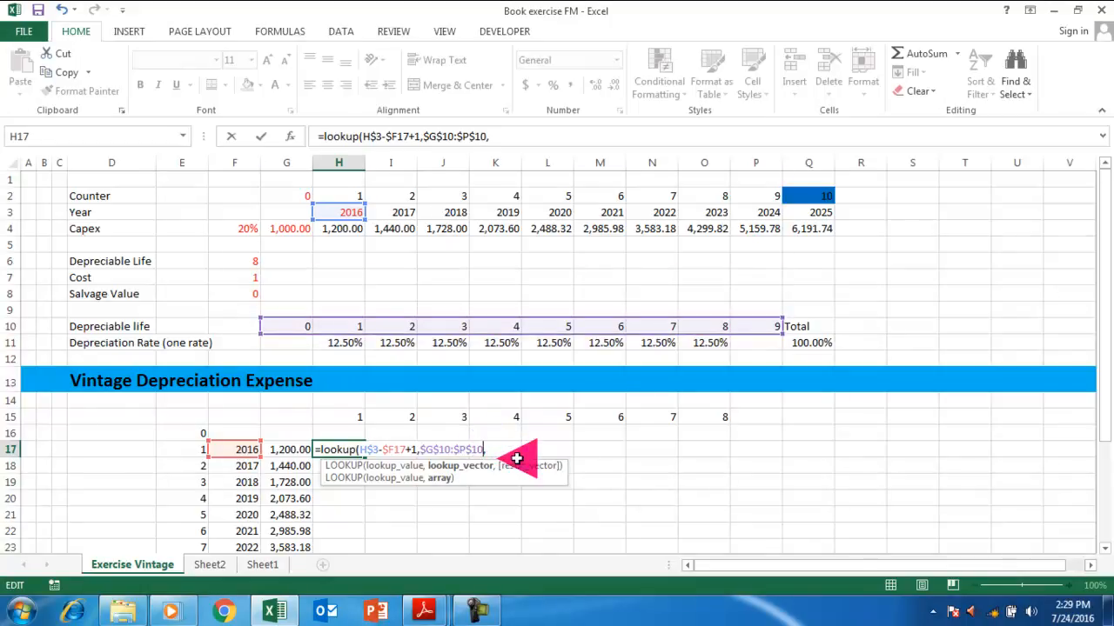
left_click(501, 448)
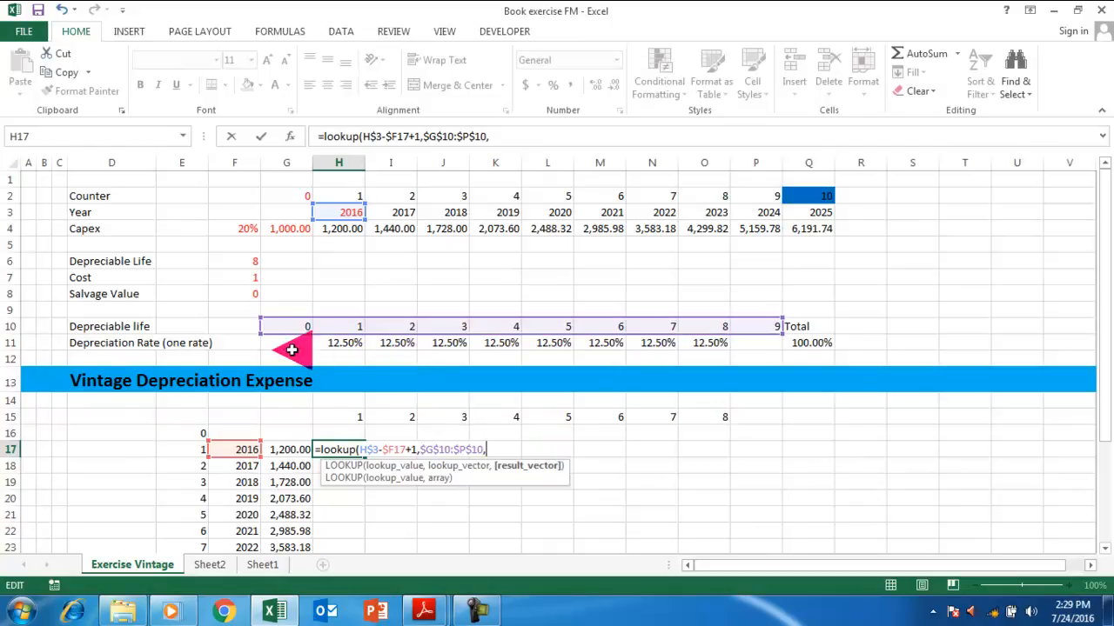
left_click_drag(280, 343, 757, 351)
key("F4")
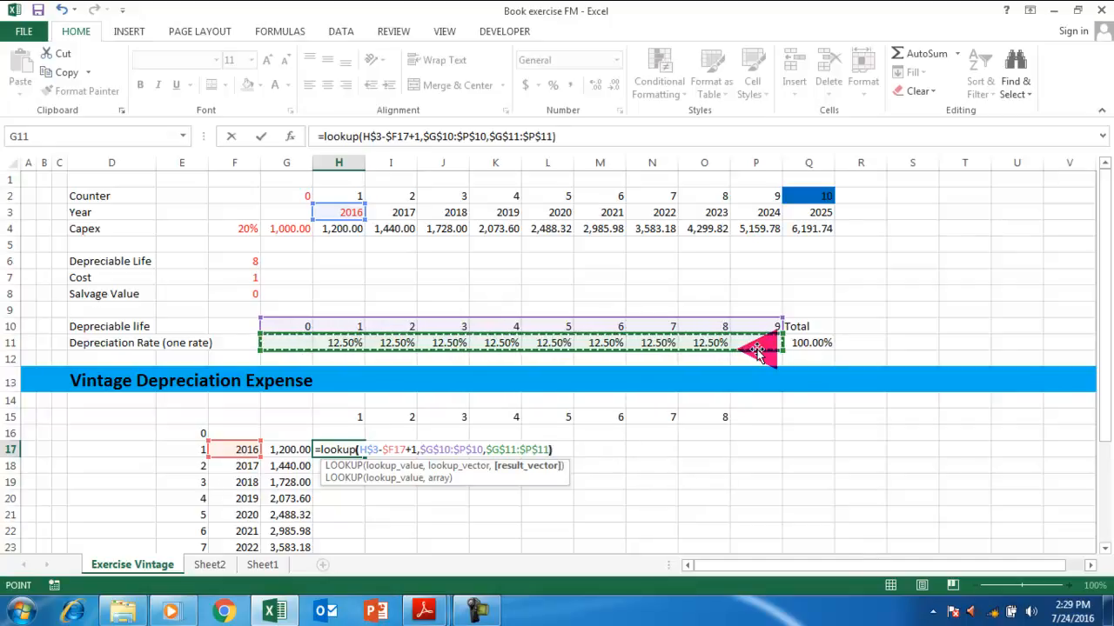
type(")*")
left_click(288, 449)
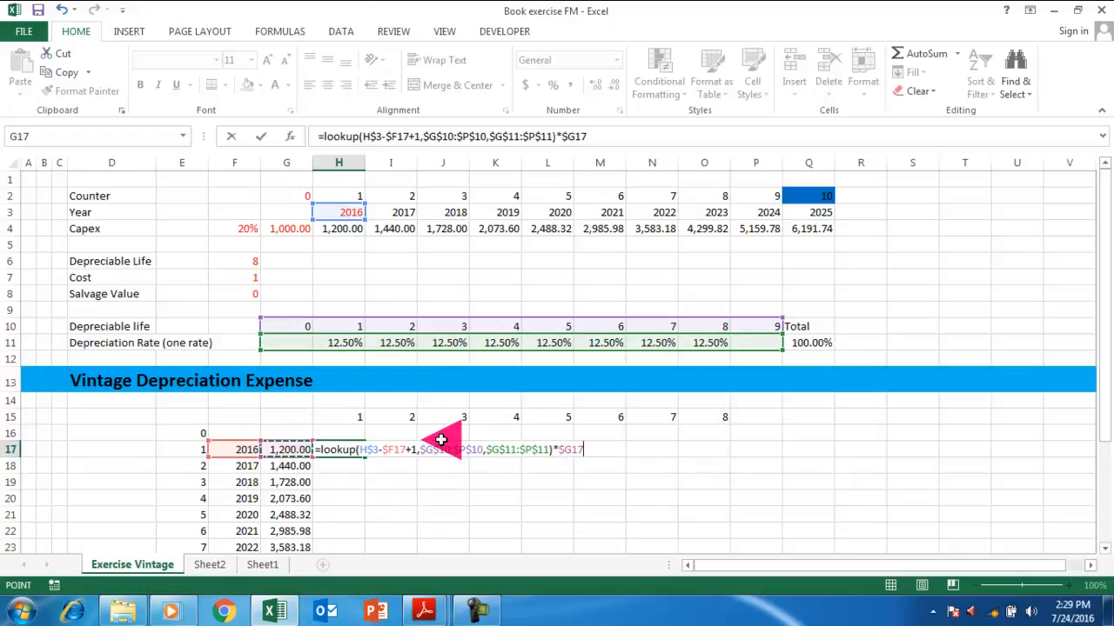
key("Return")
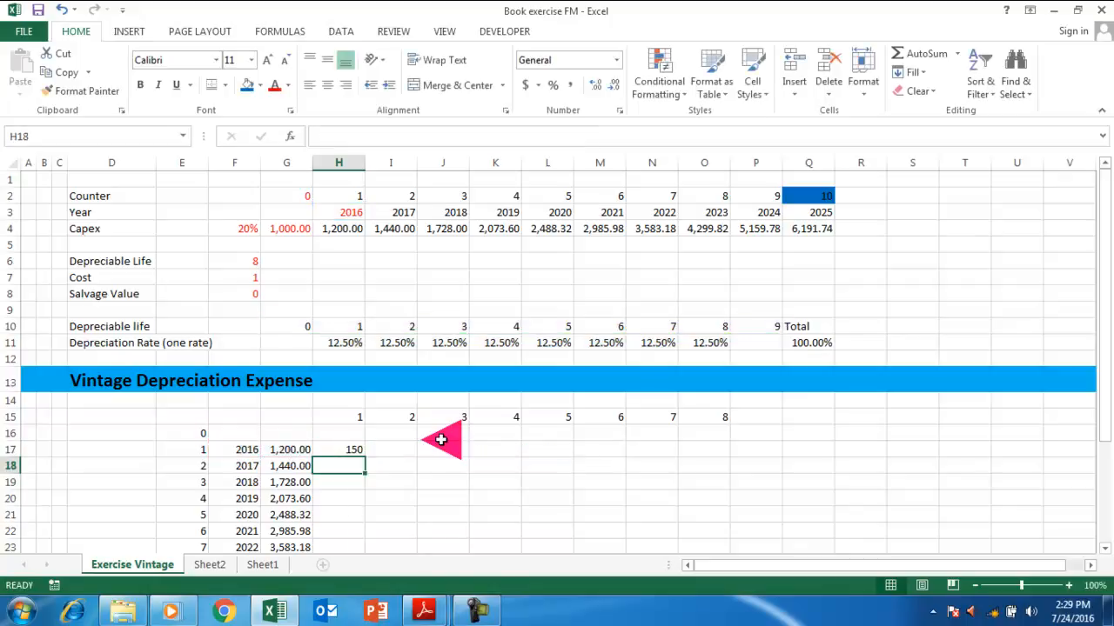
Fill the H17 depreciation formula right across H17:O17, giving 150 in each year.
key("Up")
key("shift+Right")
key("shift+Right")
key("shift+Right")
key("shift+Right")
key("shift+Right")
key("shift+Right")
key("shift+Right")
key("shift+Right")
key("shift+Right")
key("shift+Right")
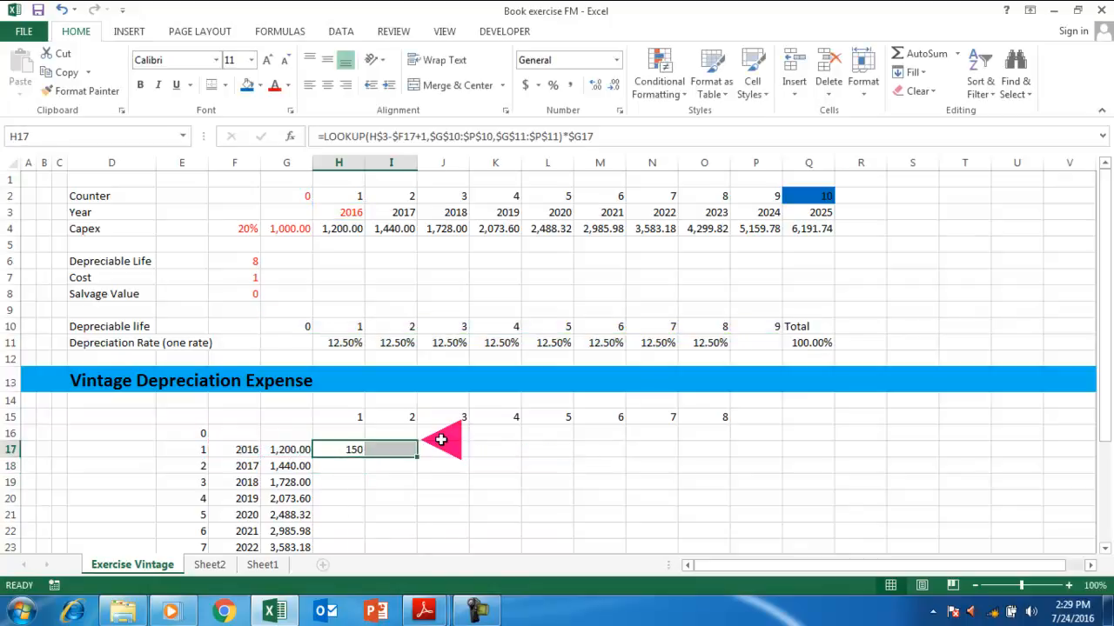
key("shift+Left")
key("shift+Left")
key("shift+Left")
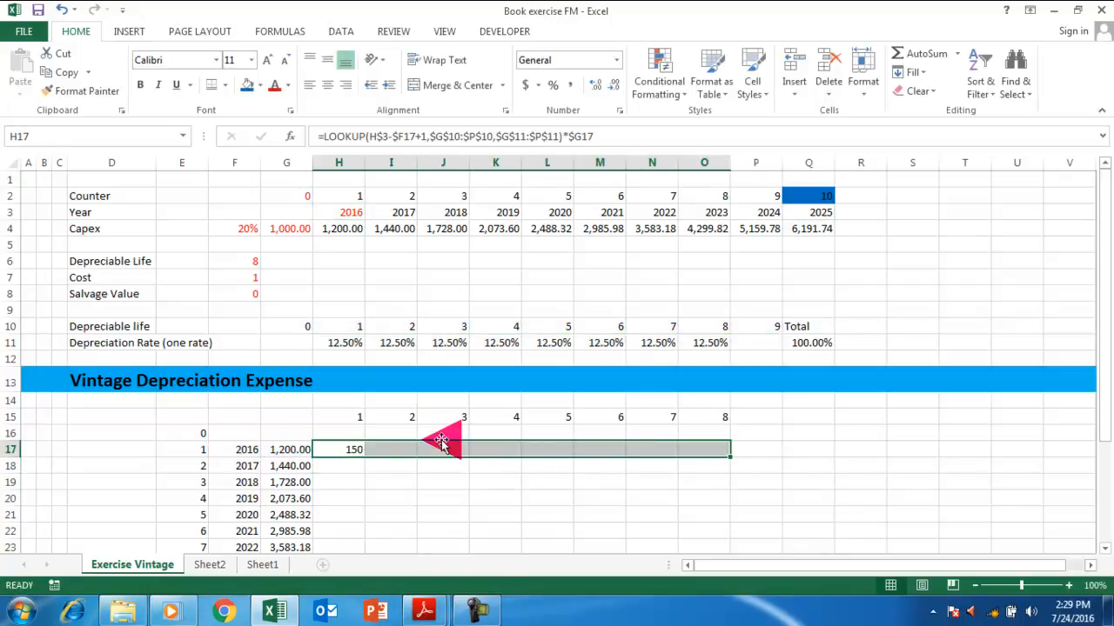
key("ctrl+r")
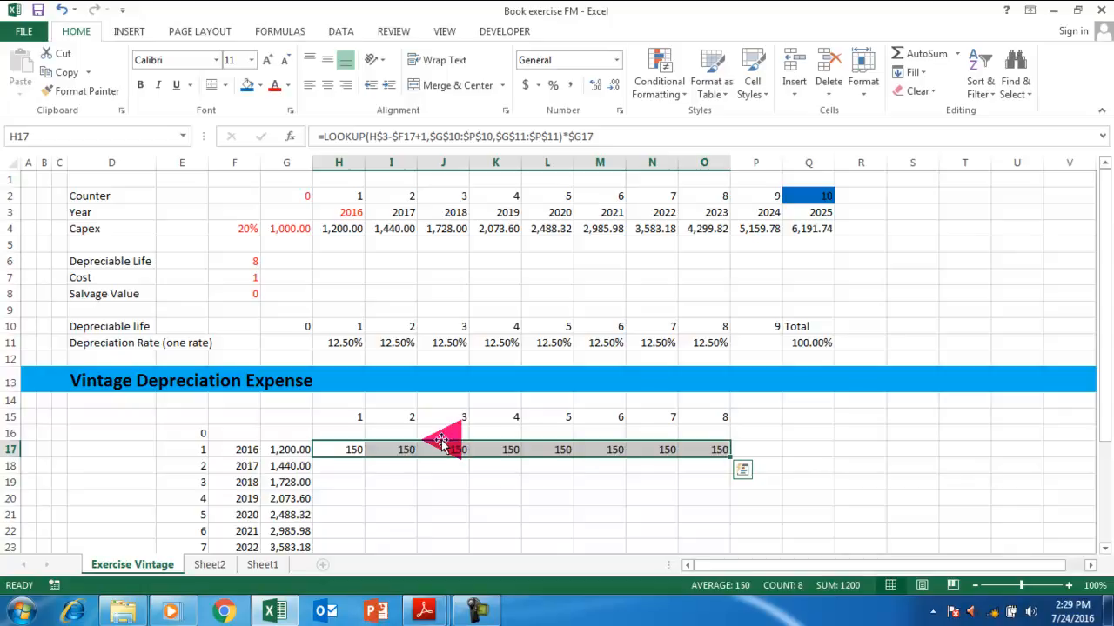
key("Right")
key("Right")
key("Right")
key("Right")
key("Right")
key("Right")
key("Right")
key("Right")
key("Right")
key("Up")
key("Up")
key("Up")
key("Down")
Put the TOTAL label in Q15.
type("=TOTA,")
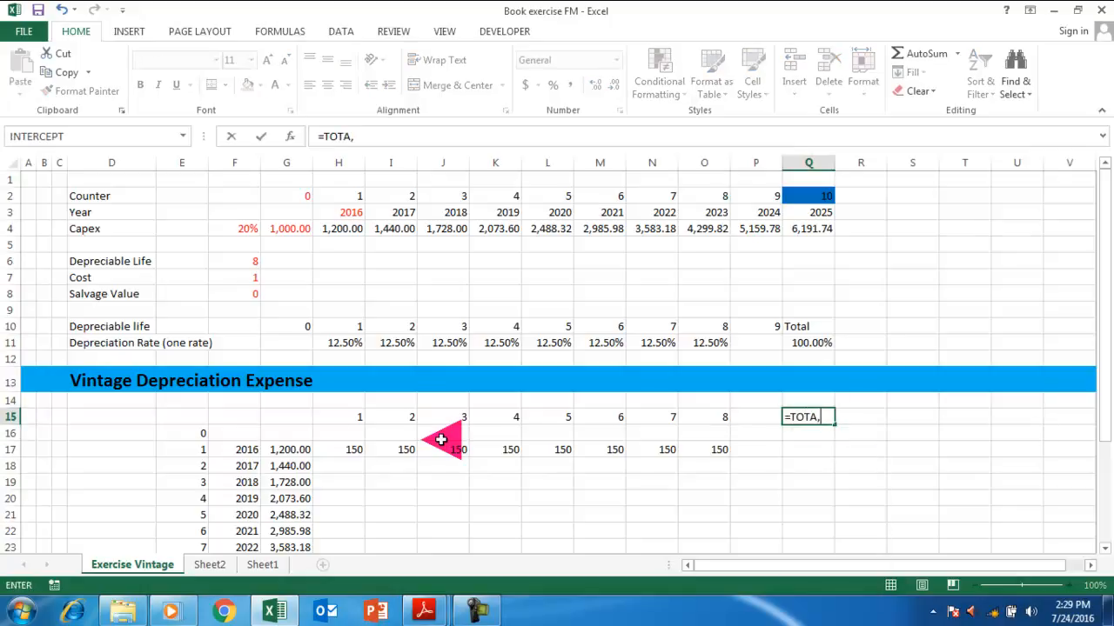
key("Return")
key("Return")
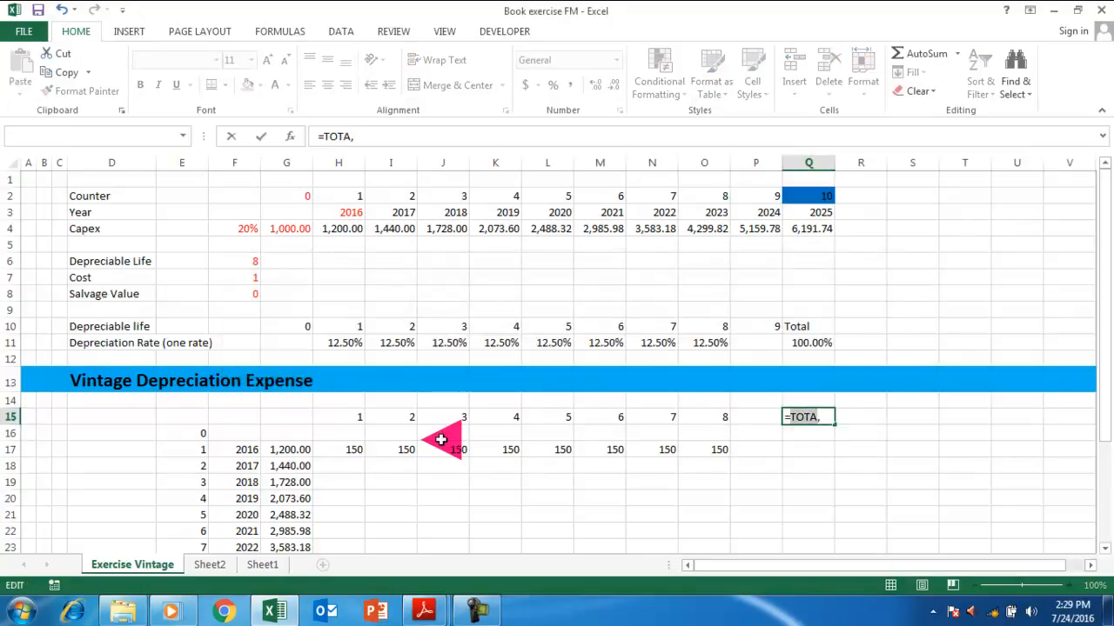
key("BackSpace")
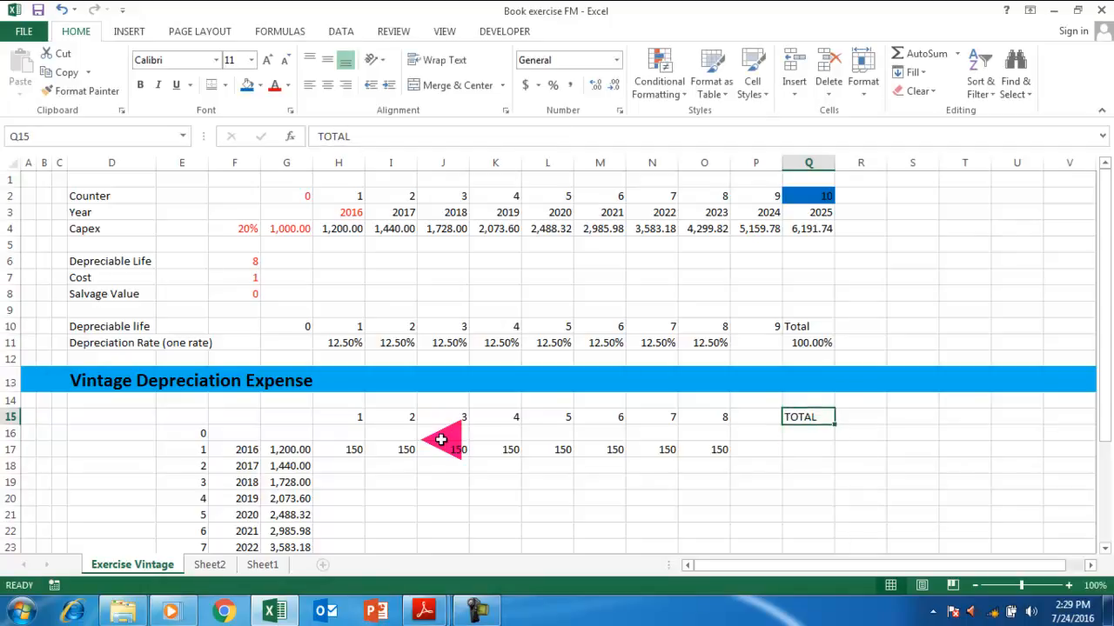
AutoSum the 2016 row in Q17 as =SUM(H17:P17), giving 1200.
key("Down")
key("Down")
type("=")
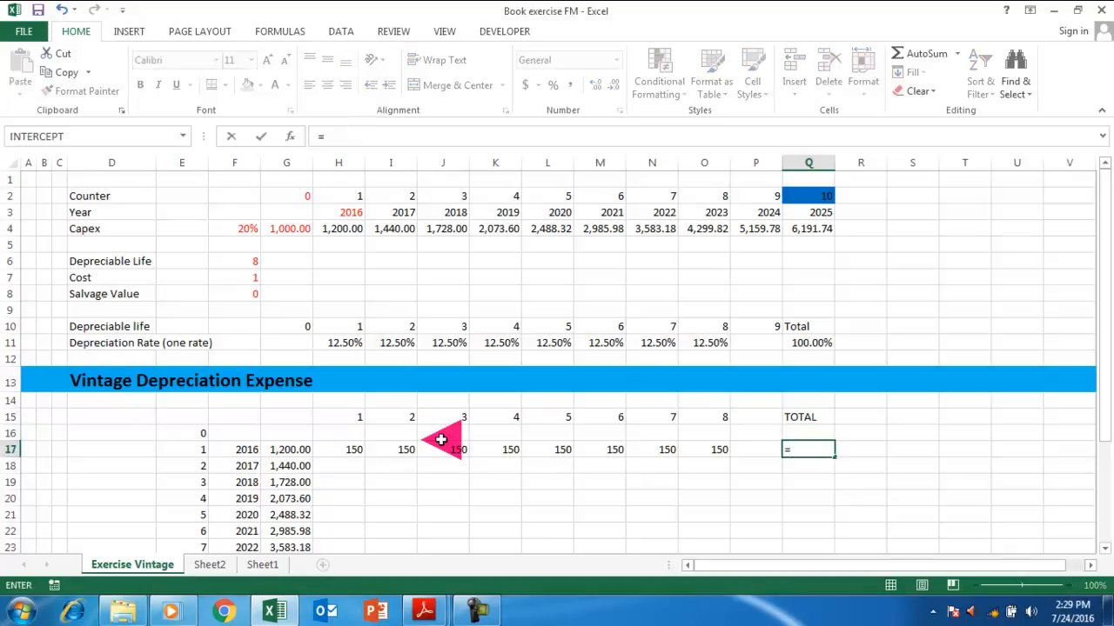
key("Escape")
key("alt+equal")
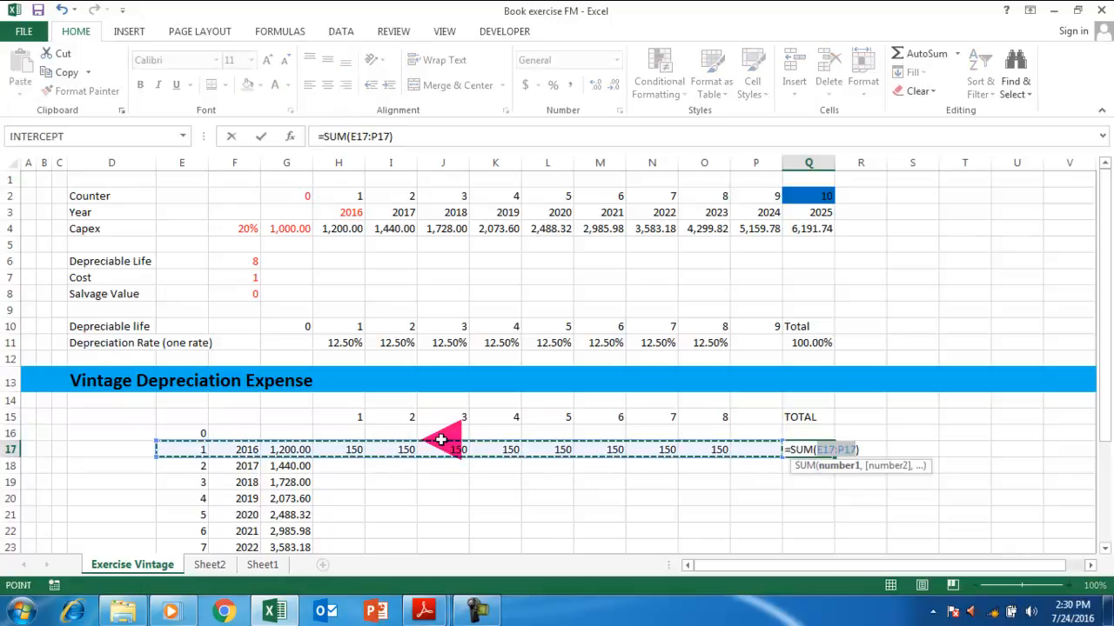
key("Left")
key("Right")
key("Right")
key("Right")
key("Right")
key("shift+Right")
key("ctrl+shift+Right")
key("shift+Right")
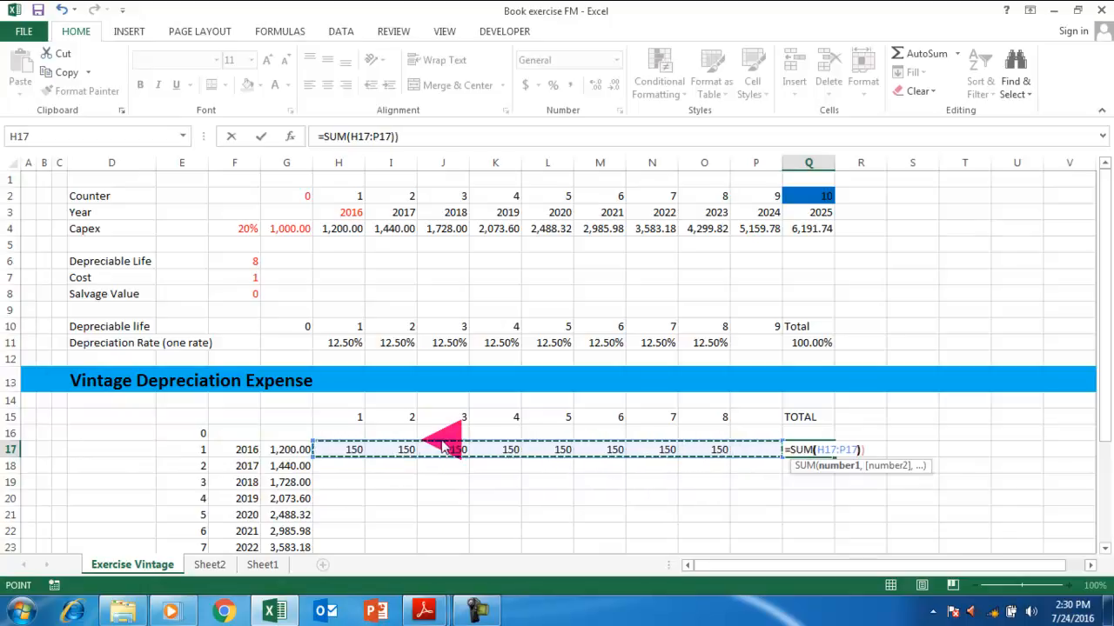
type(")")
key("Return")
key("Return")
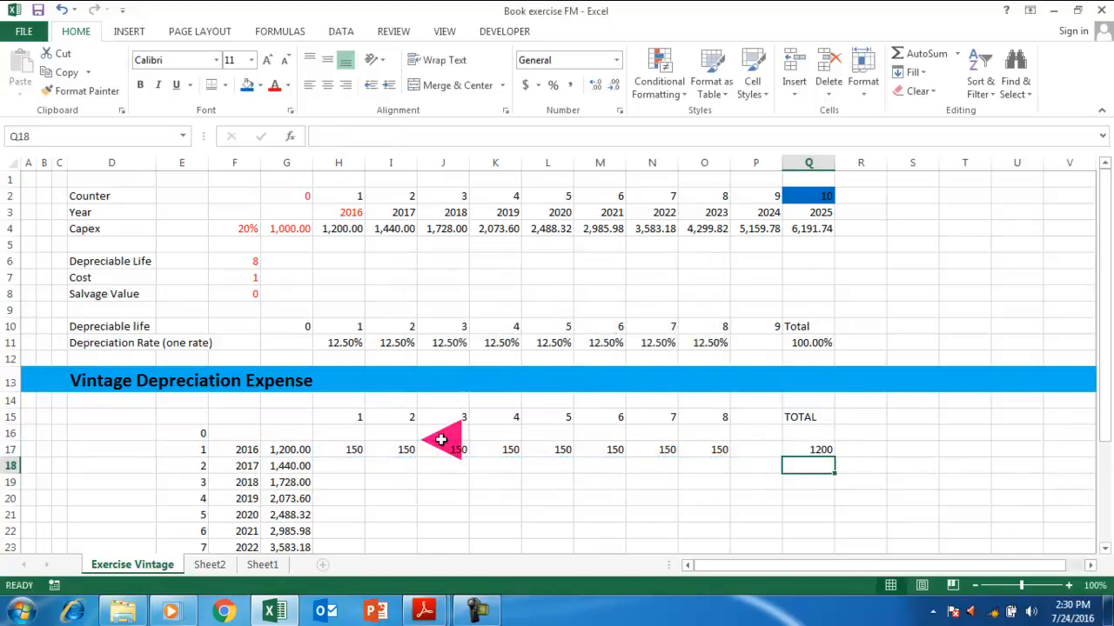
Add the check =Q17=G17 in R17, which shows TRUE.
key("Right")
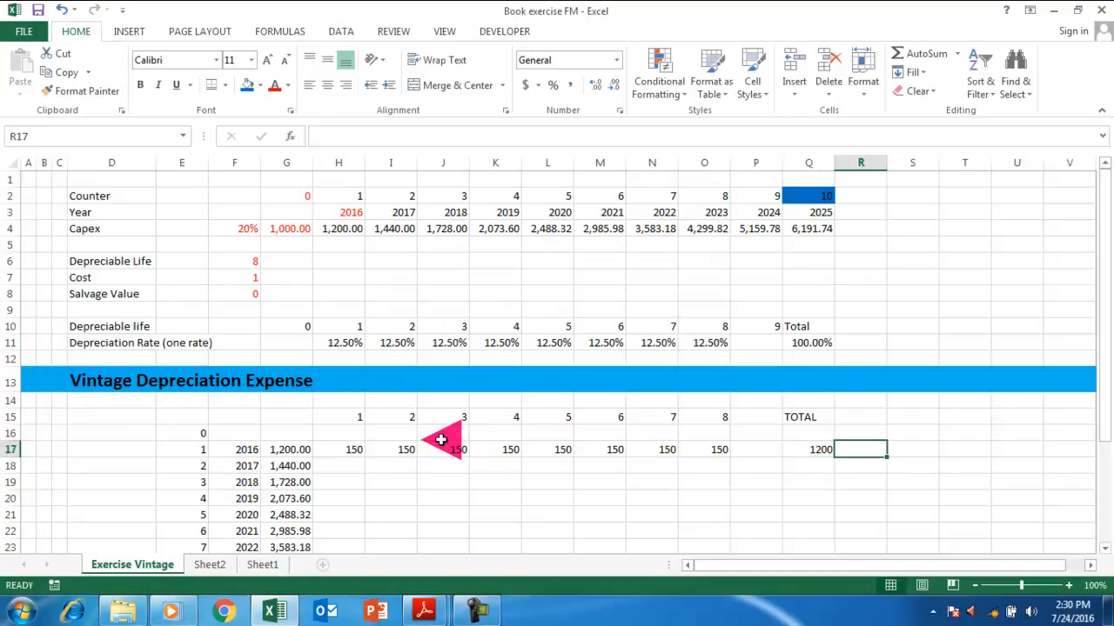
type("=")
key("Left")
type("=")
key("Left")
key("Left")
key("Left")
key("Left")
key("Left")
key("Left")
key("Left")
key("Left")
key("Left")
key("Left")
key("Left")
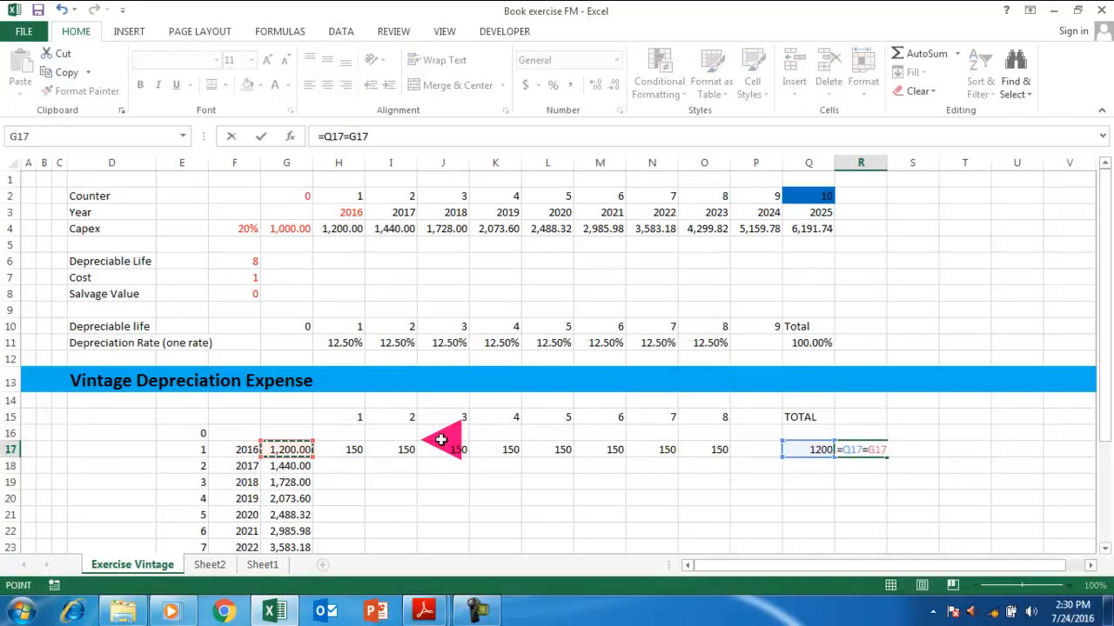
key("BackSpace")
key("BackSpace")
key("BackSpace")
key("BackSpace")
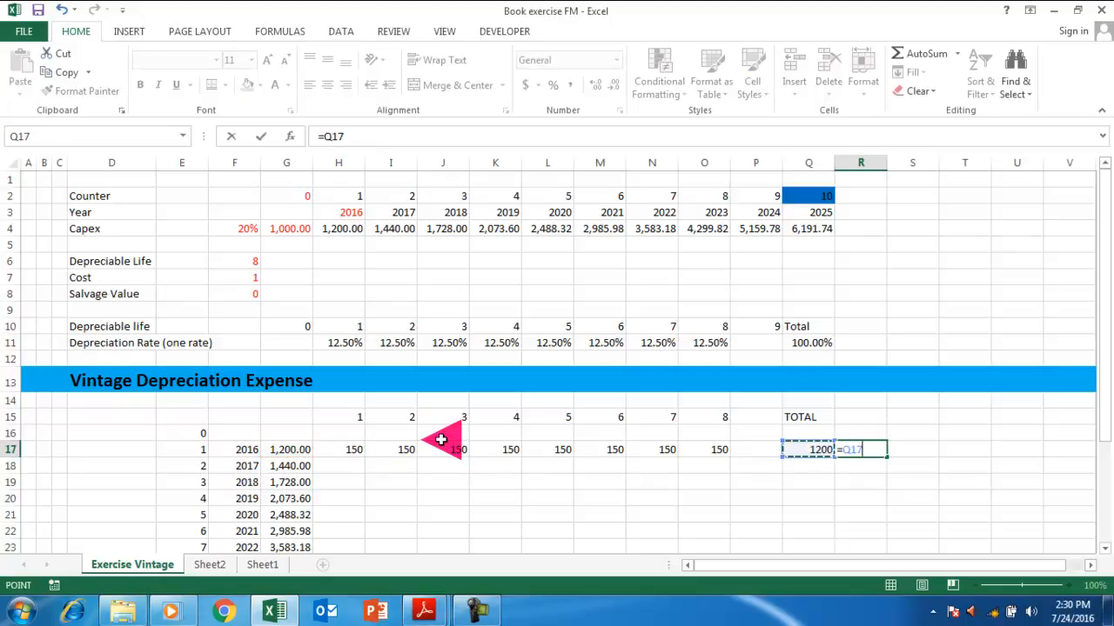
type("=")
key("Left")
key("Left")
key("Left")
key("Left")
key("Left")
key("Left")
key("Left")
key("Left")
key("Left")
key("Left")
key("Left")
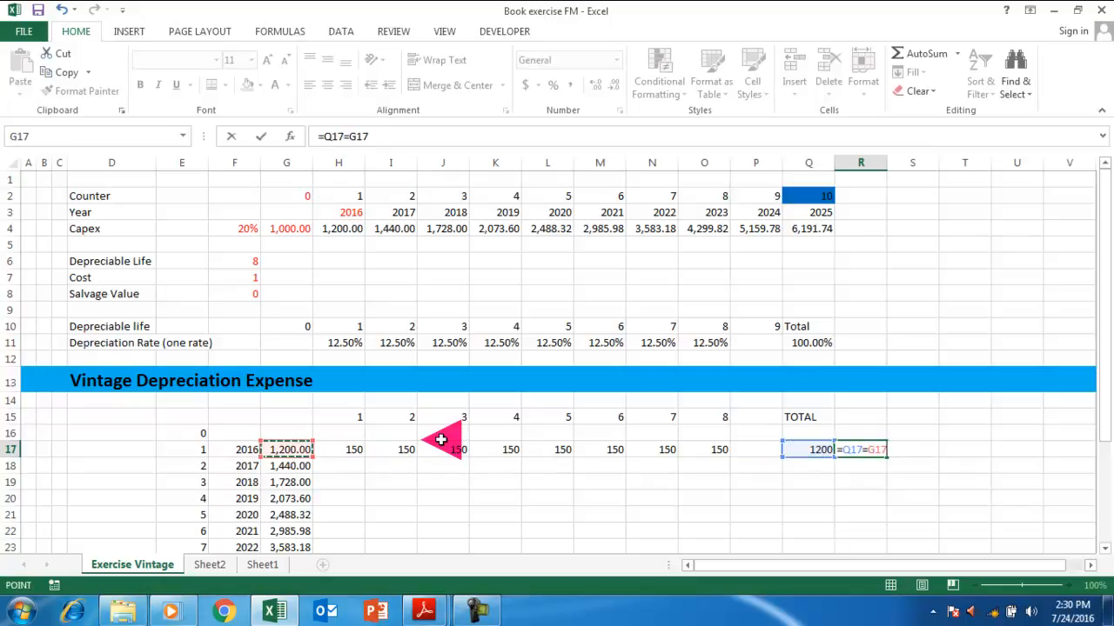
key("Return")
key("Up")
key("Down")
Select the 2016 row's year formulas starting from H17.
key("Left")
key("Left")
key("Left")
key("Left")
key("Left")
key("Left")
key("Left")
key("Left")
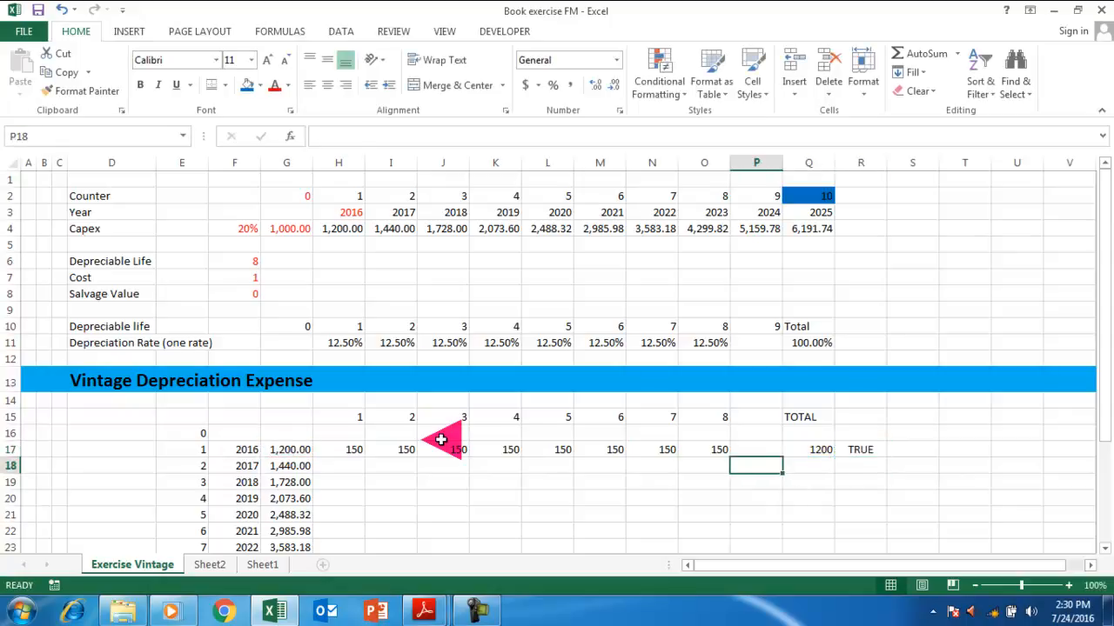
key("Left")
key("Left")
key("Up")
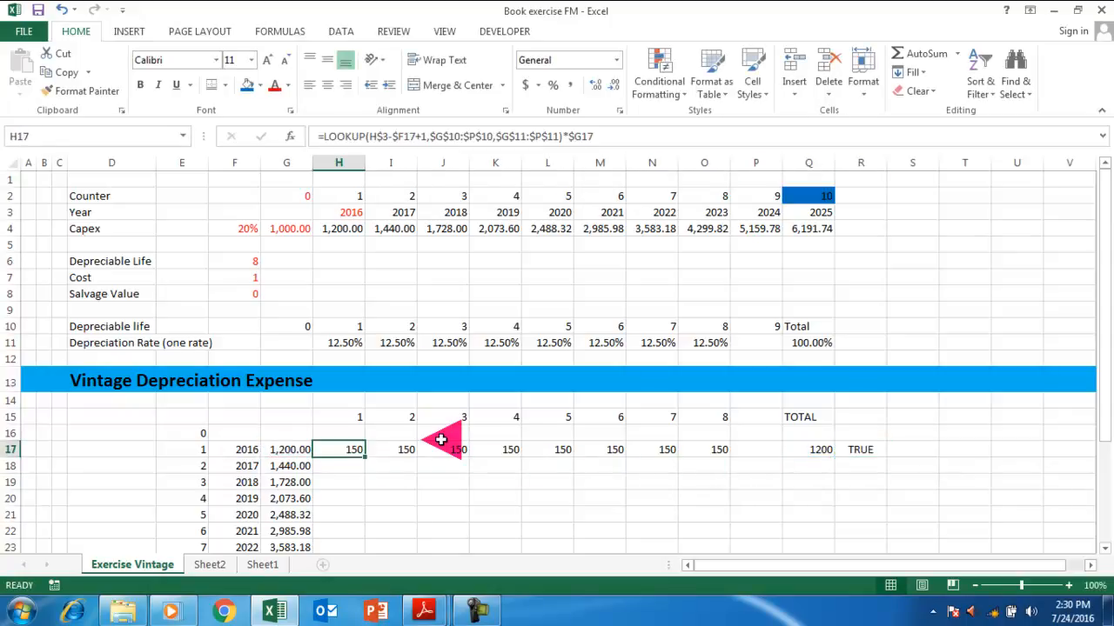
key("shift+Right")
key("shift+Right")
key("shift+Right")
key("shift+Right")
key("shift+Right")
key("shift+Right")
key("shift+Right")
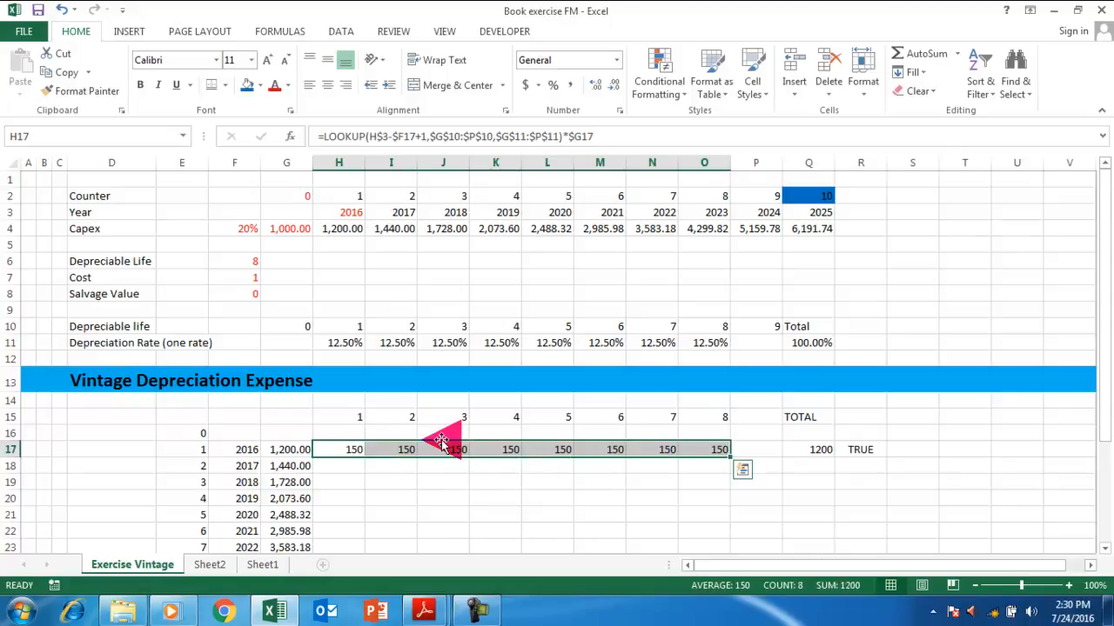
Fill the year formulas down through row 26 and the SUM totals down Q17:Q26.
key("shift+Down")
key("shift+Down")
key("shift+Down")
key("shift+Down")
key("shift+Down")
key("shift+Down")
key("shift+Down")
key("shift+Down")
key("shift+Down")
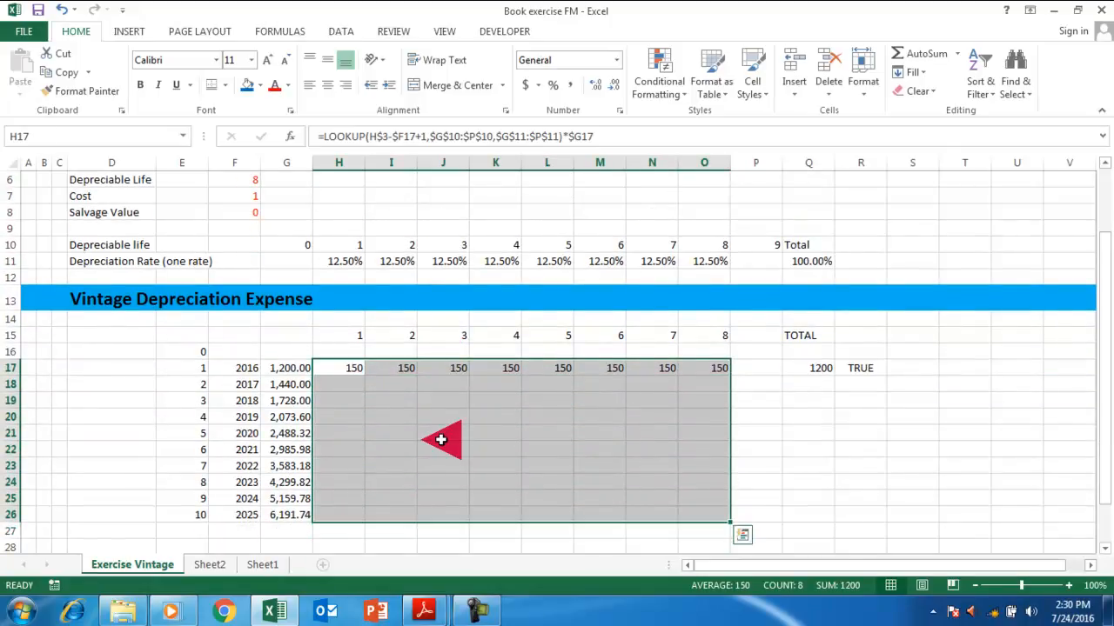
key("ctrl+d")
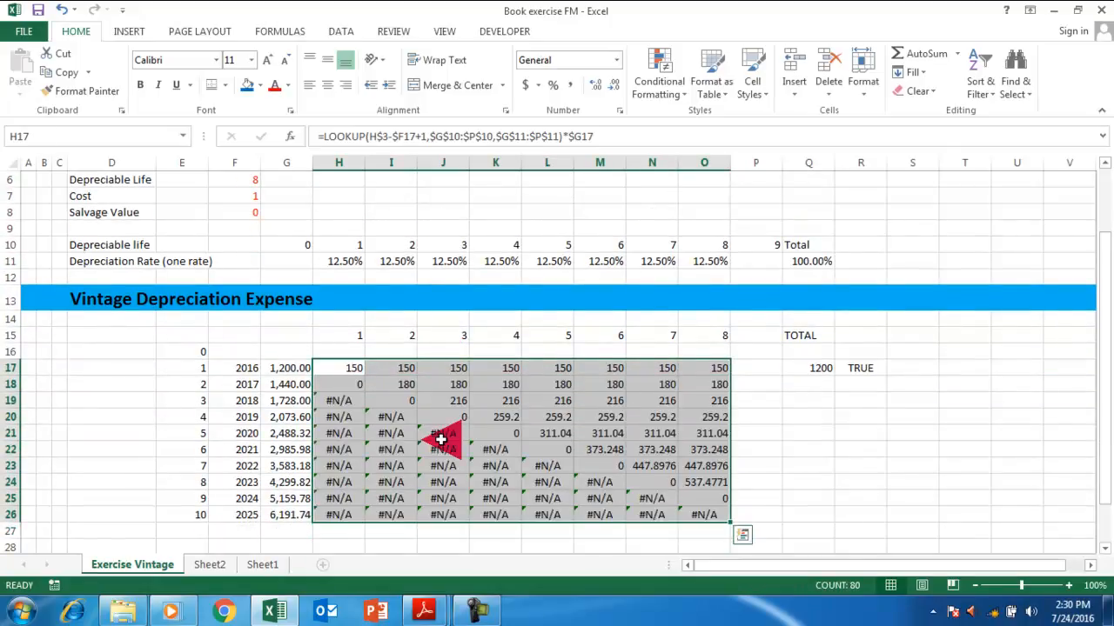
key("Right")
key("Right")
key("Right")
key("Right")
key("Right")
key("Right")
key("Right")
key("Right")
key("Right")
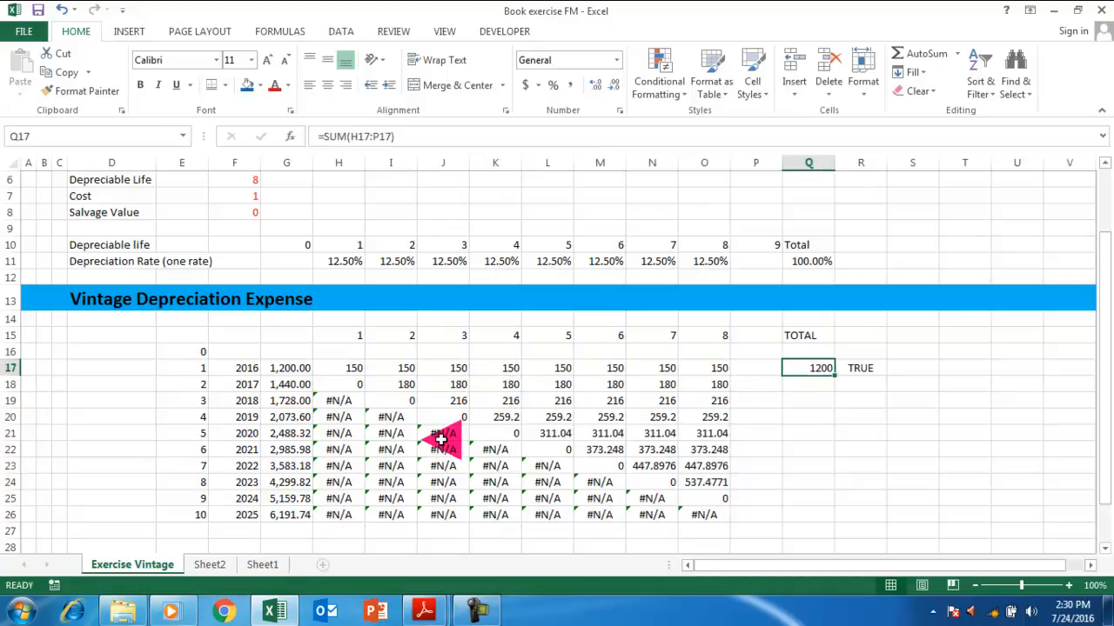
key("shift+Down")
key("shift+Down")
key("shift+Down")
key("shift+Down")
key("shift+Down")
key("shift+Down")
key("shift+Down")
key("shift+Down")
key("shift+Down")
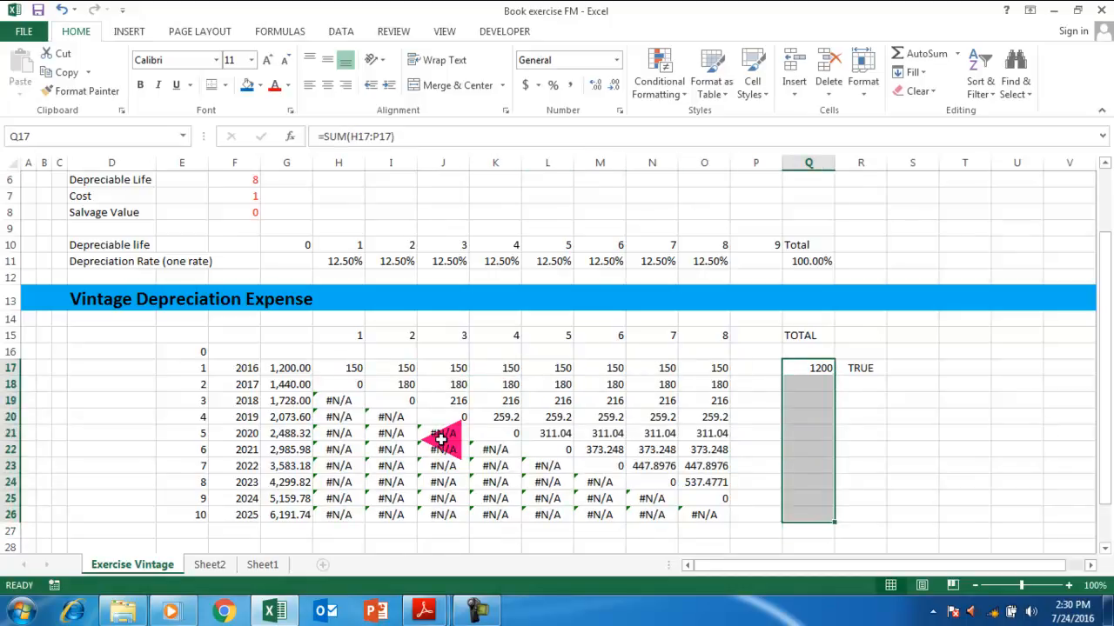
key("ctrl+d")
Copy the R17 check to R18, which shows FALSE against the 1260 total.
key("shift+Up")
key("shift+Up")
key("shift+Up")
key("shift+Up")
key("shift+Up")
key("shift+Up")
key("shift+Up")
key("shift+Up")
key("shift+Up")
key("Right")
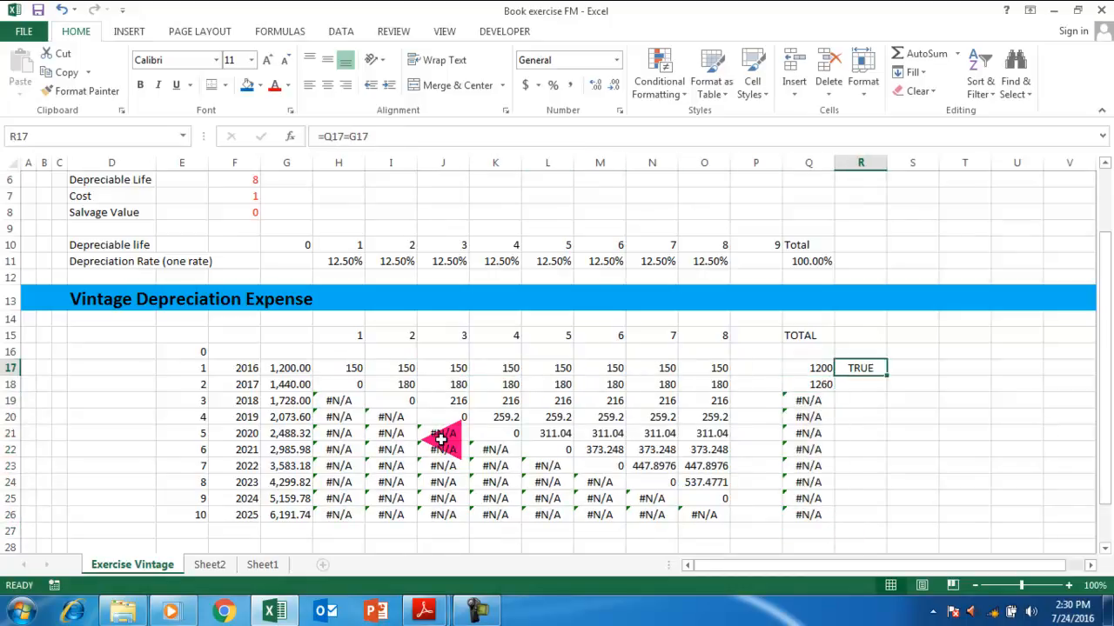
key("shift+Down")
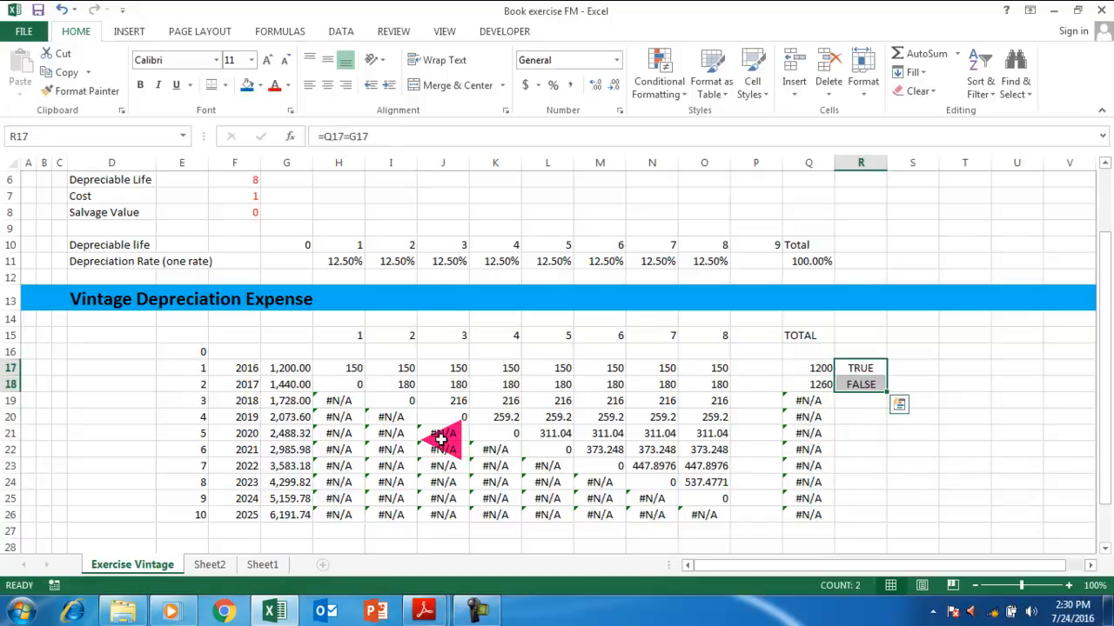
key("Down")
key("Left")
key("Left")
key("Left")
key("Up")
key("Up")
key("Up")
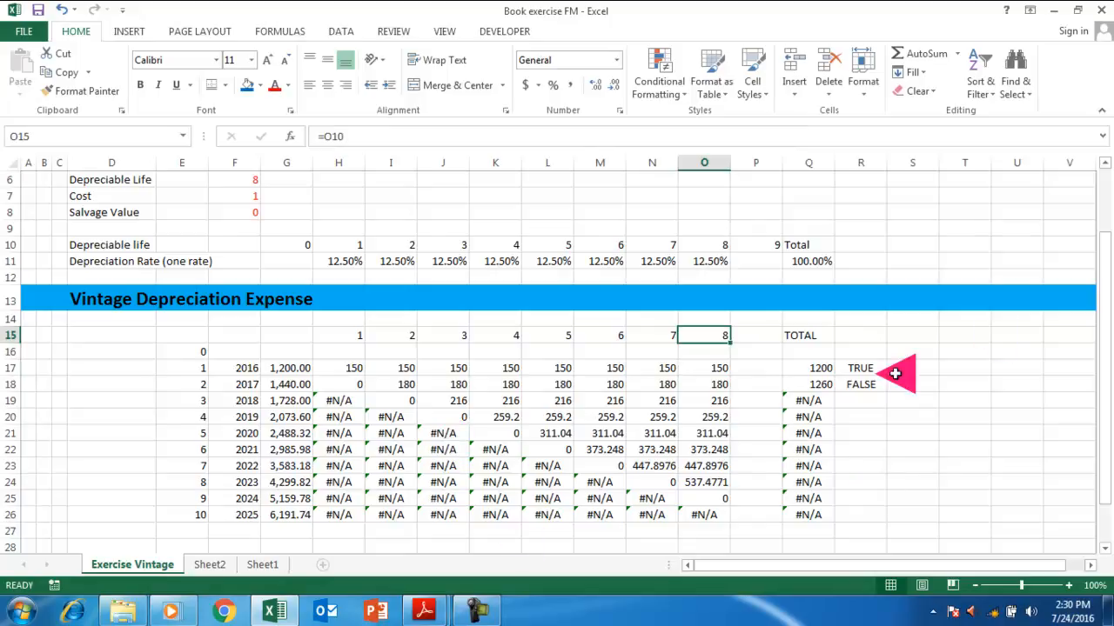
Move the TOTAL and check block Q15:R26 two columns right to S15:T26.
left_click_drag(796, 339, 858, 515)
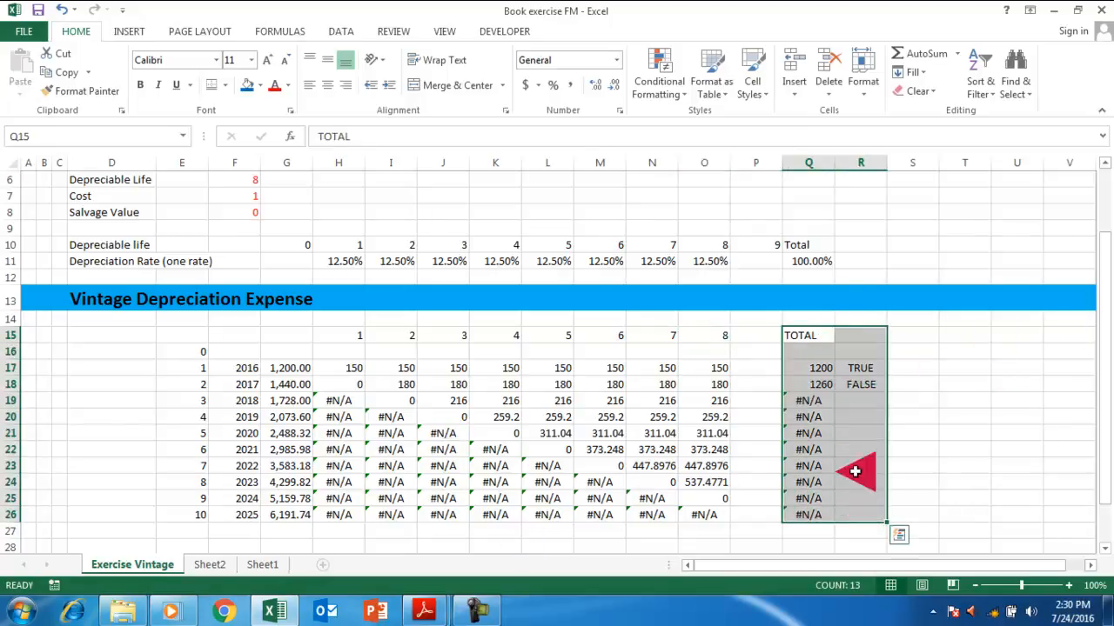
left_click_drag(862, 323, 986, 333)
left_click(712, 334)
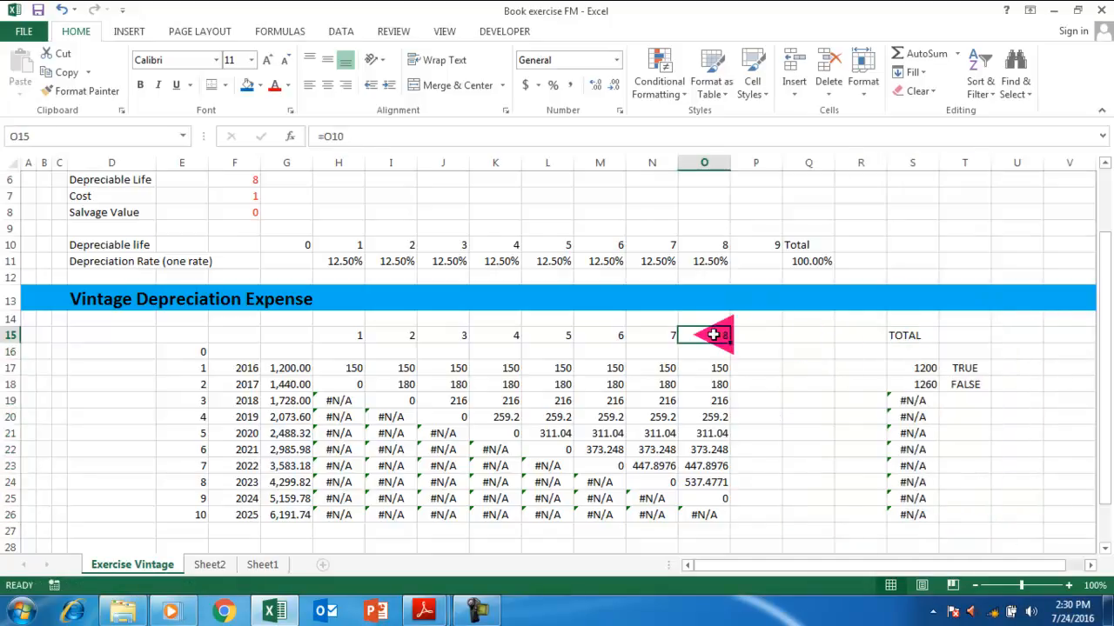
key("shift+Right")
left_click(712, 334)
key("Left")
key("Left")
key("Left")
key("Left")
key("Left")
key("Left")
key("Left")
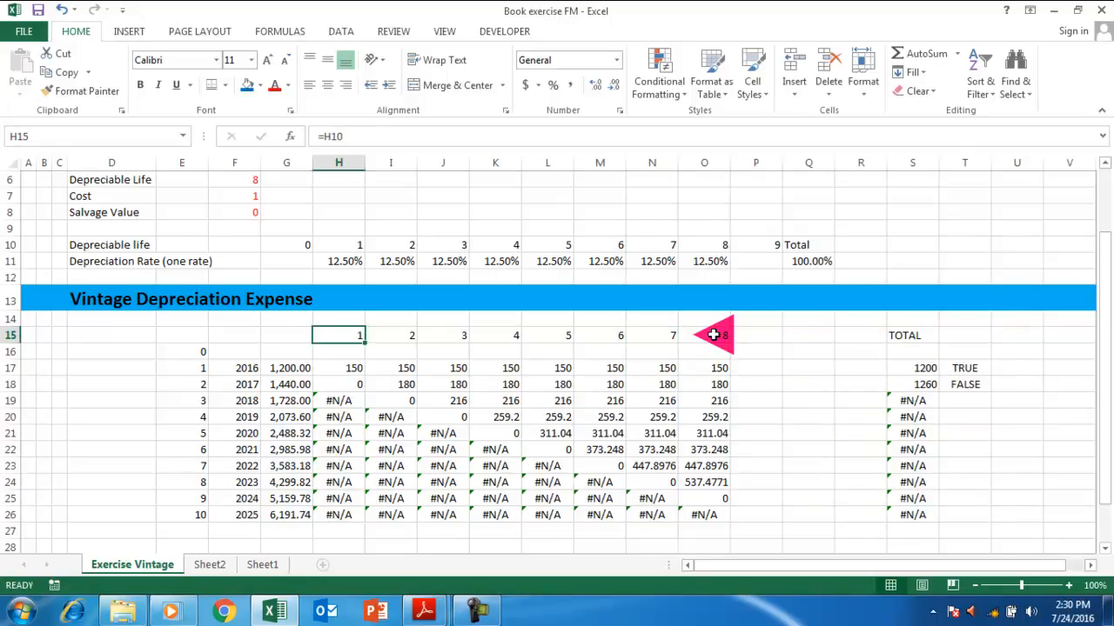
key("Left")
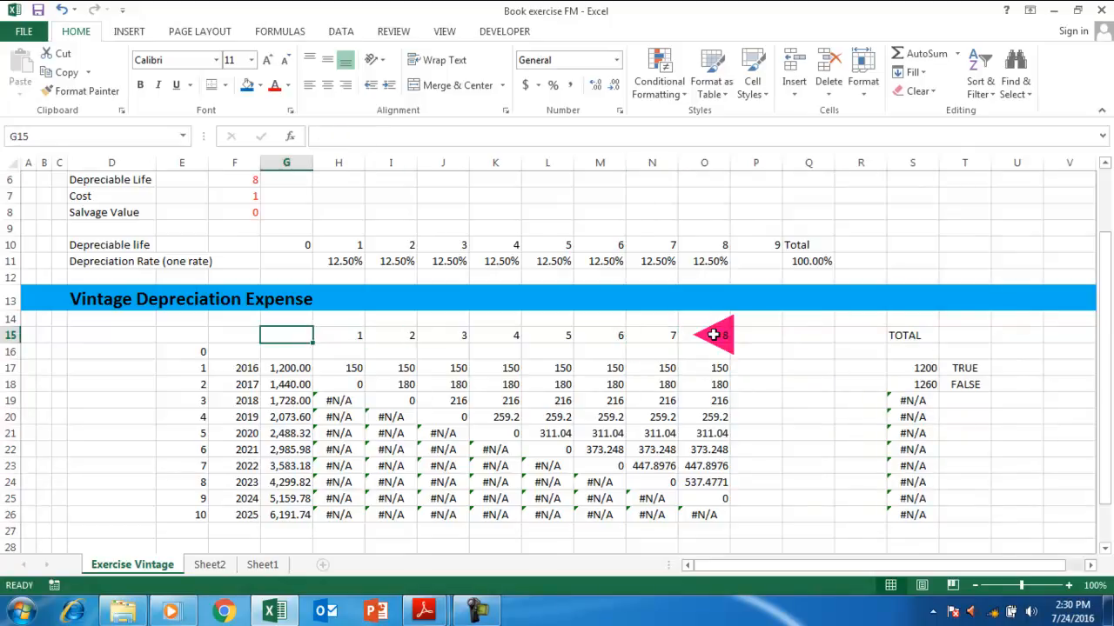
Set G15 to 0 and H15 to =+G15+1, filling the year header right to Q15.
type("0")
key("Right")
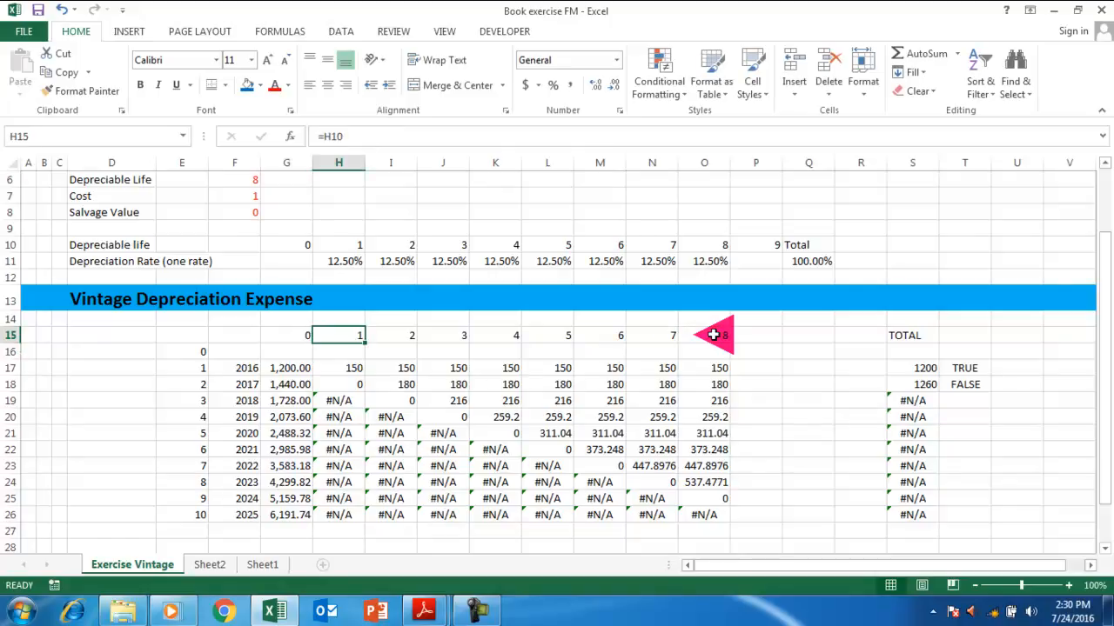
type("+")
key("Left")
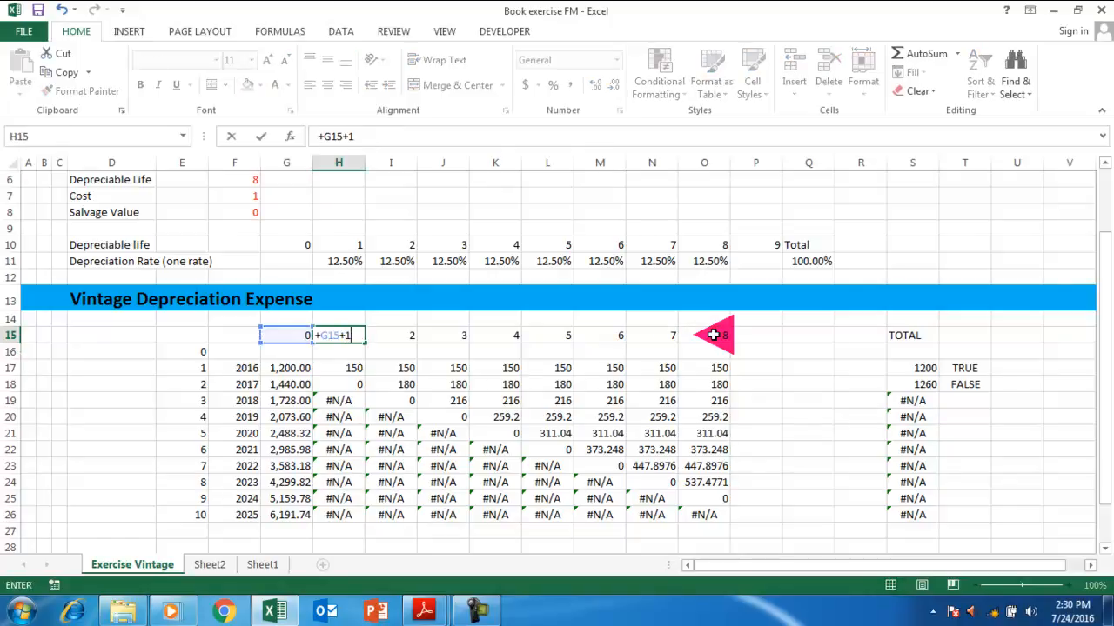
type("1")
key("ctrl+Return")
key("shift+Right")
key("ctrl+shift+Right")
key("ctrl+shift+Right")
key("shift+Left")
key("shift+Left")
Extend the depreciation formulas from column O through column Q for rows 17–26.
key("Down")
key("Down")
key("Right")
key("Right")
key("Right")
key("Right")
key("Right")
key("Right")
key("Right")
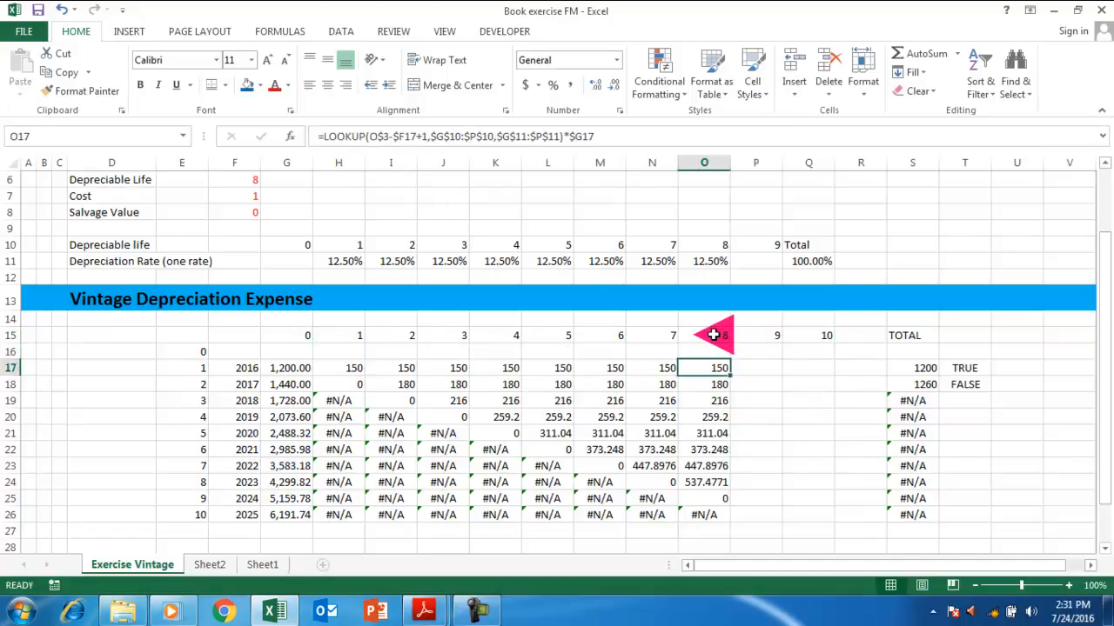
key("shift+Right")
key("shift+Right")
key("shift+Down")
key("shift+Down")
key("shift+Down")
key("shift+Down")
key("shift+Down")
key("shift+Down")
key("shift+Down")
key("shift+Down")
key("shift+Down")
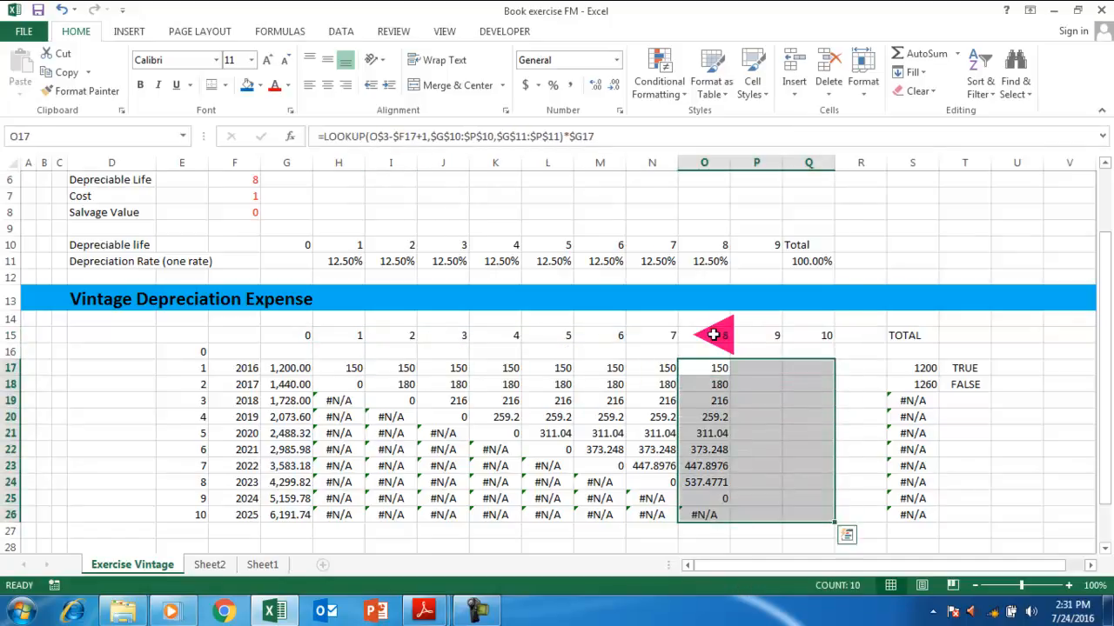
key("Down")
key("Up")
key("shift+Right")
key("shift+Right")
key("ctrl+r")
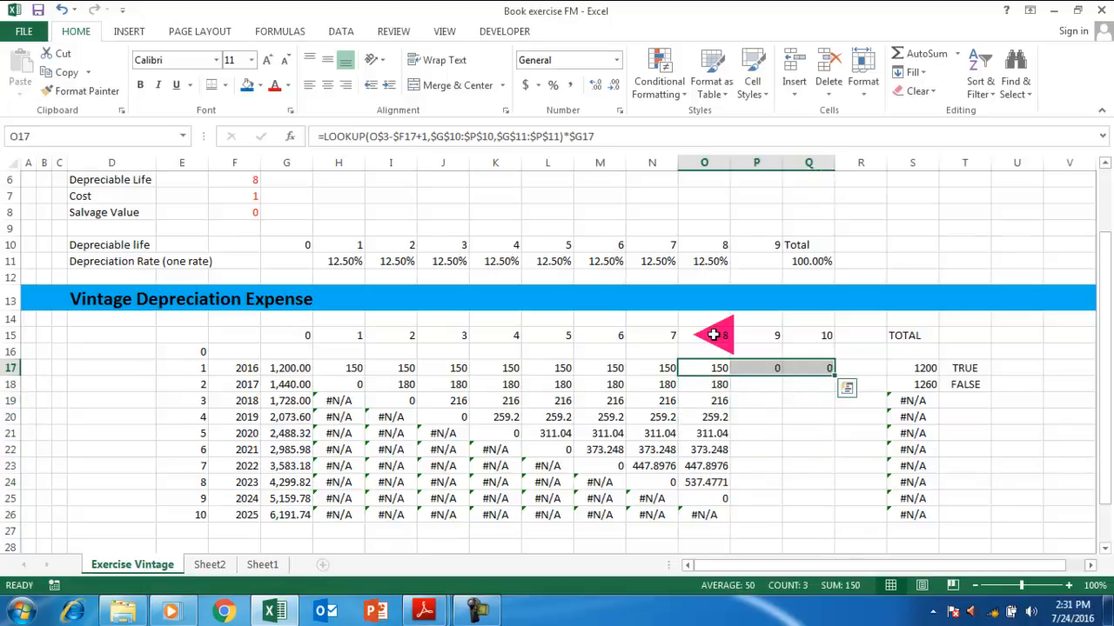
key("Down")
key("Up")
key("shift+Right")
key("shift+Right")
key("shift+Down")
key("shift+Down")
key("shift+Down")
key("shift+Down")
key("shift+Down")
key("shift+Down")
key("shift+Down")
key("shift+Down")
key("shift+Down")
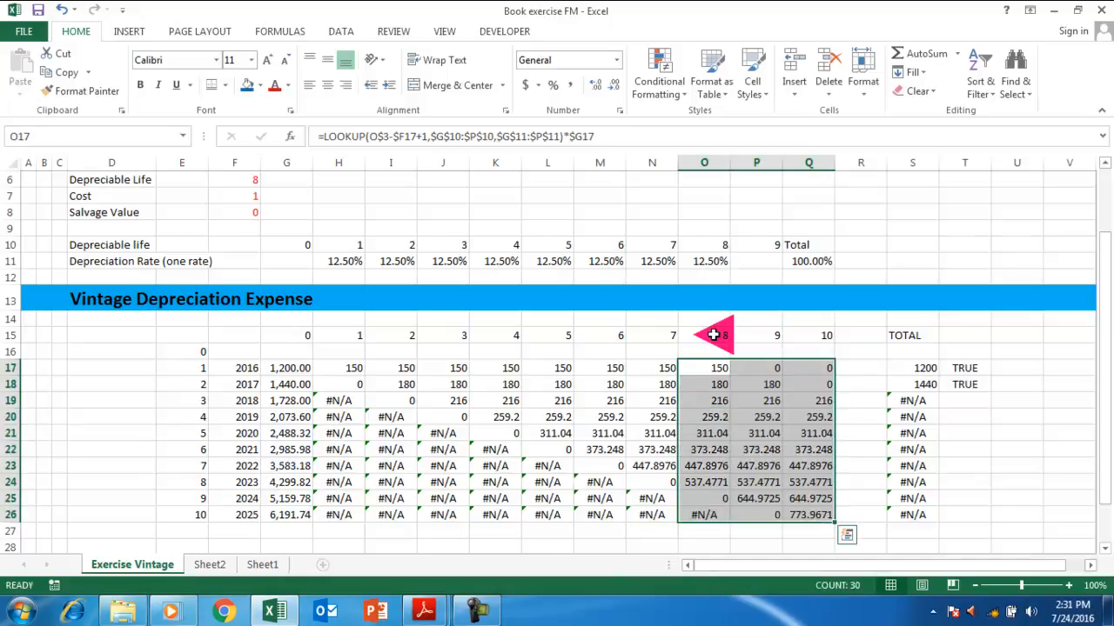
Format H17:Q26 as Number with two decimals.
key("Left")
key("Left")
key("Left")
key("Left")
key("Left")
key("Left")
key("Left")
key("shift+Right")
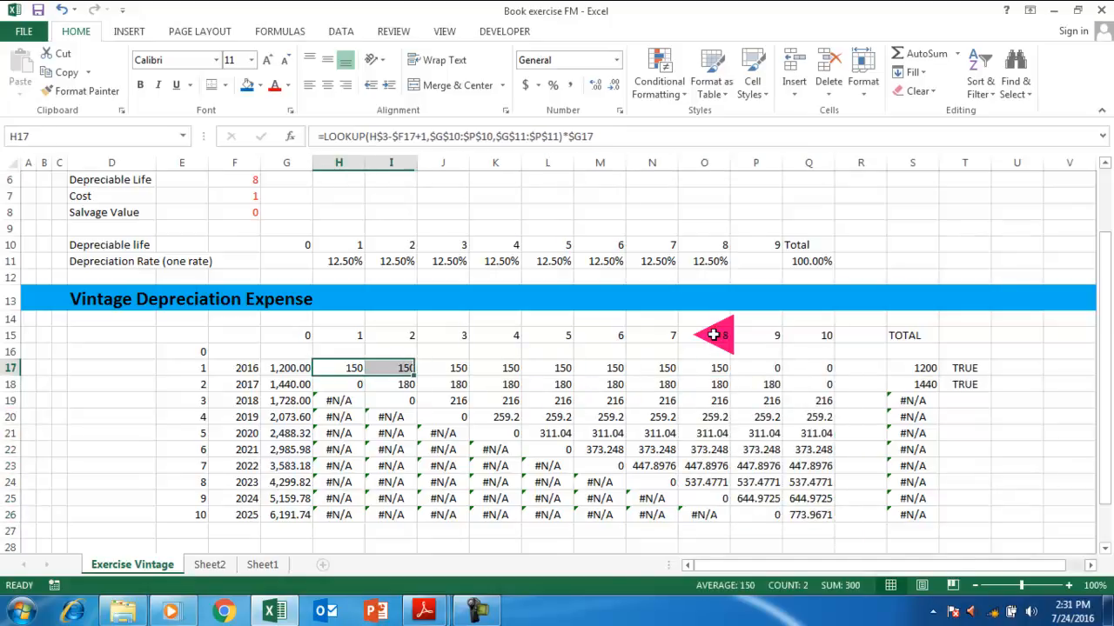
key("shift+Right")
key("shift+Right")
key("shift+Right")
key("shift+Right")
key("shift+Right")
key("shift+Right")
key("shift+Right")
key("shift+Right")
key("shift+Right")
key("shift+Right")
key("shift+Left")
key("shift+Left")
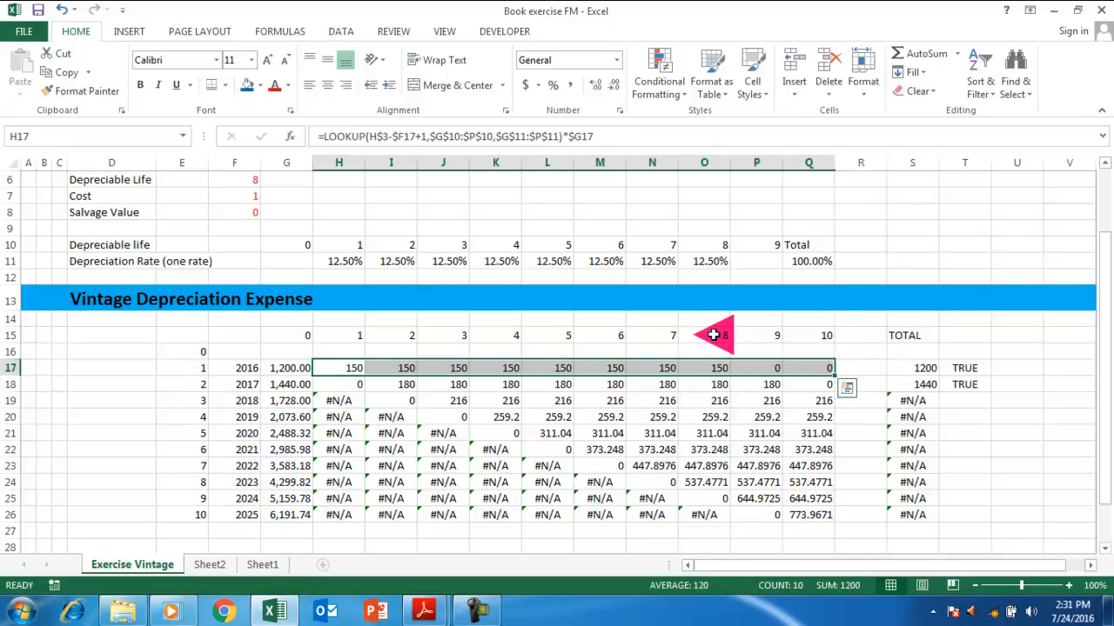
key("ctrl+shift+Down")
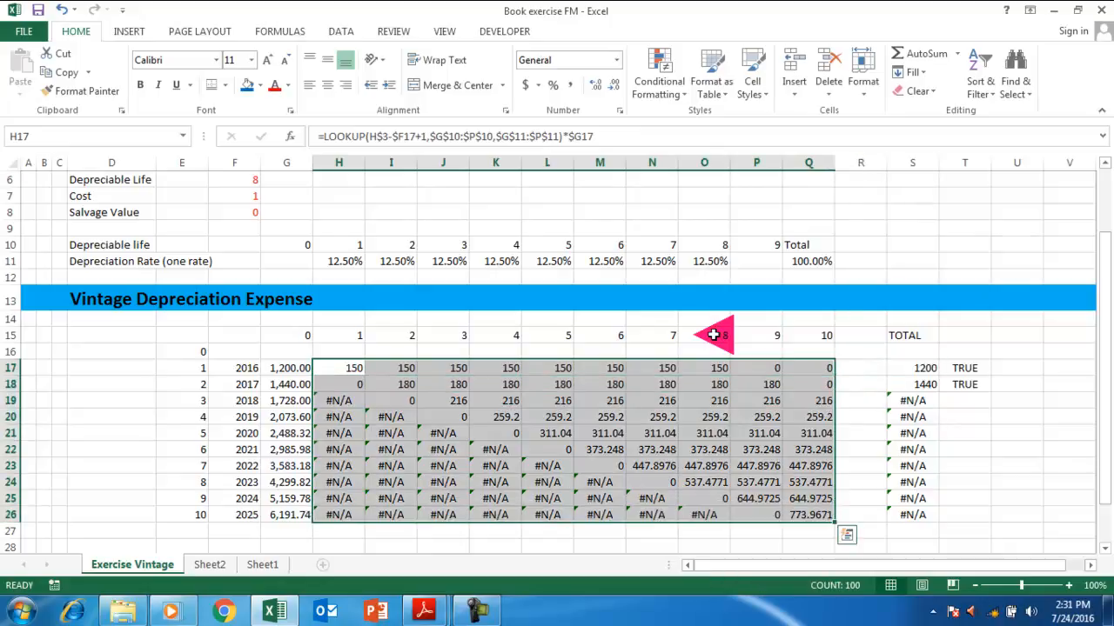
key("ctrl+shift+1")
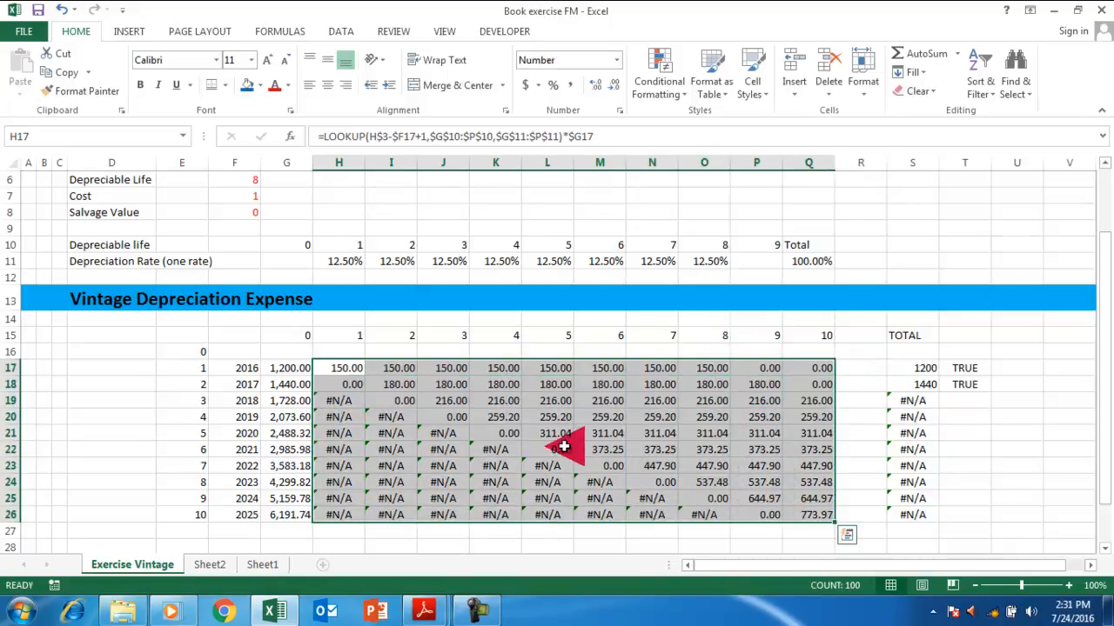
left_click(672, 431)
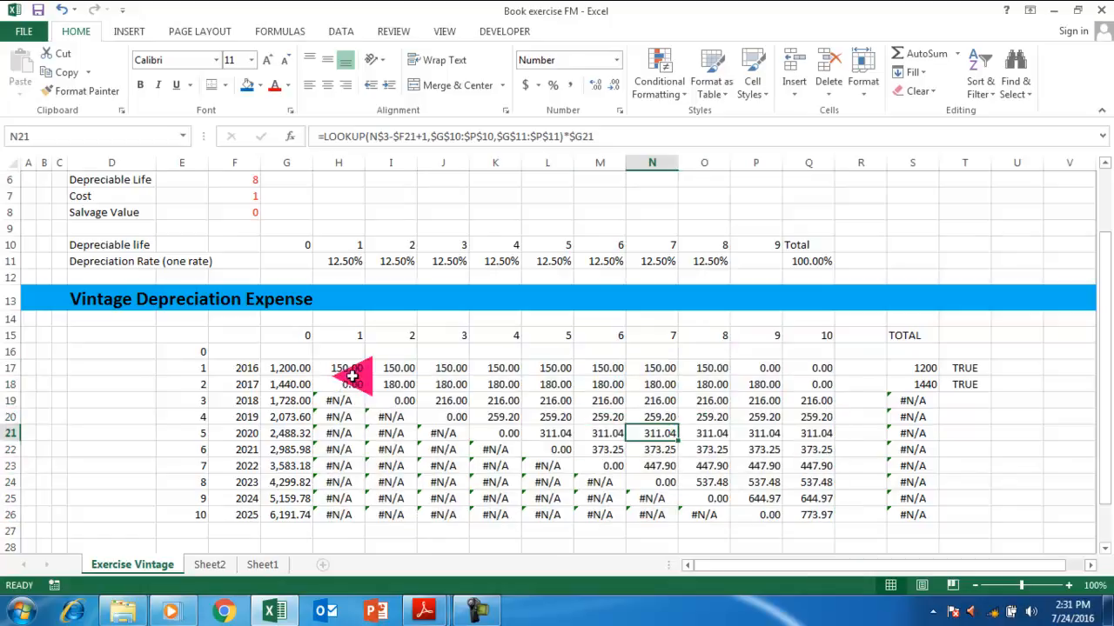
left_click(925, 368)
left_click(925, 385)
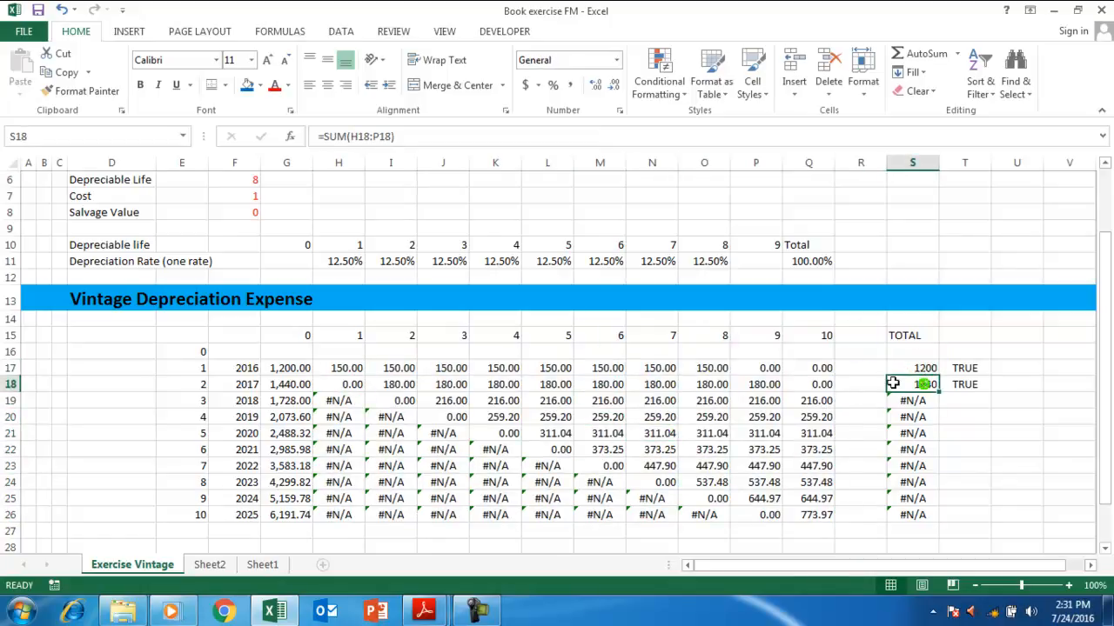
left_click(289, 383)
left_click(339, 383)
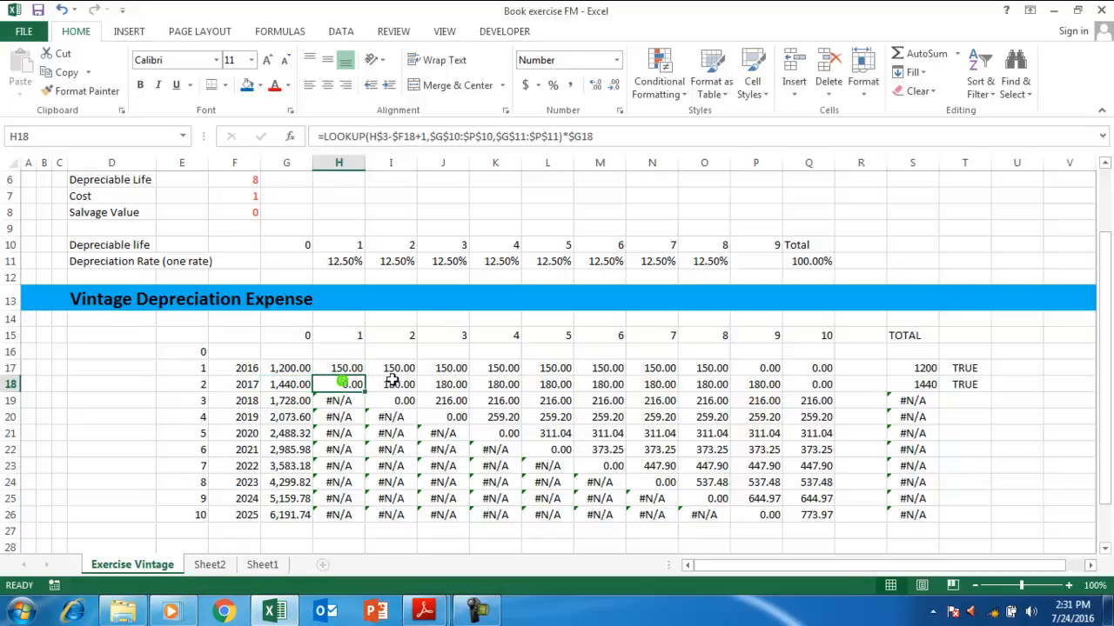
left_click(397, 383)
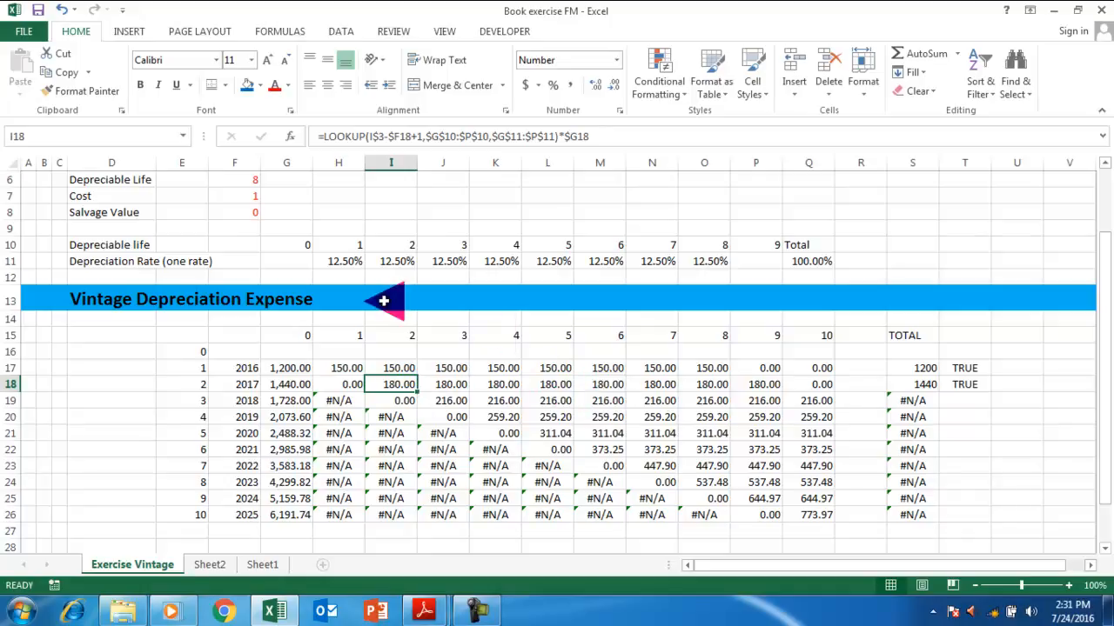
left_click(336, 260)
left_click(392, 261)
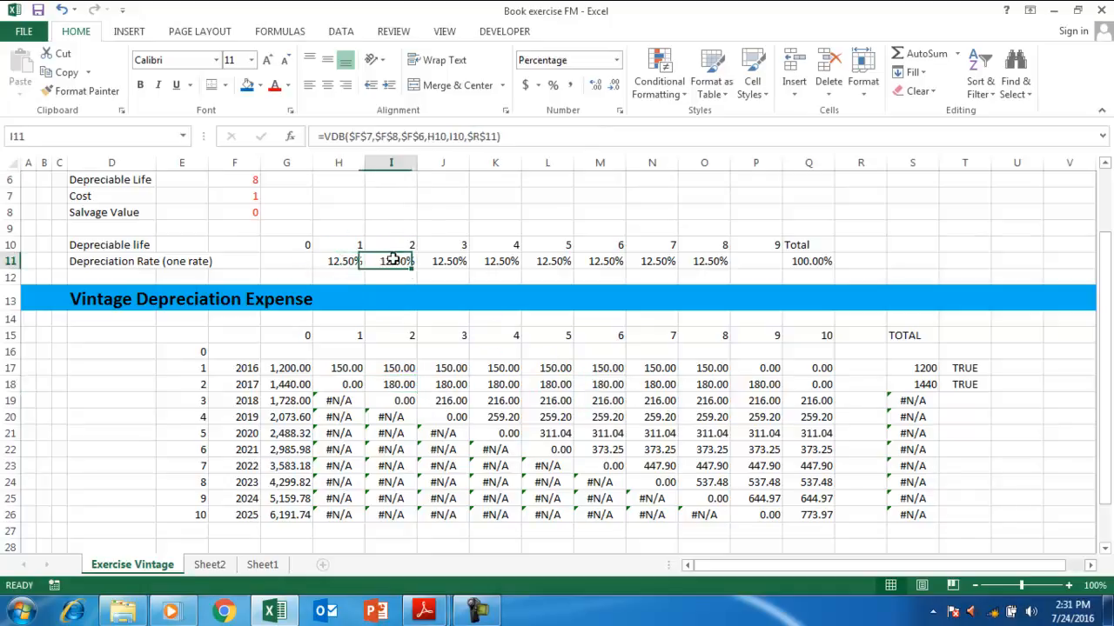
left_click(341, 399)
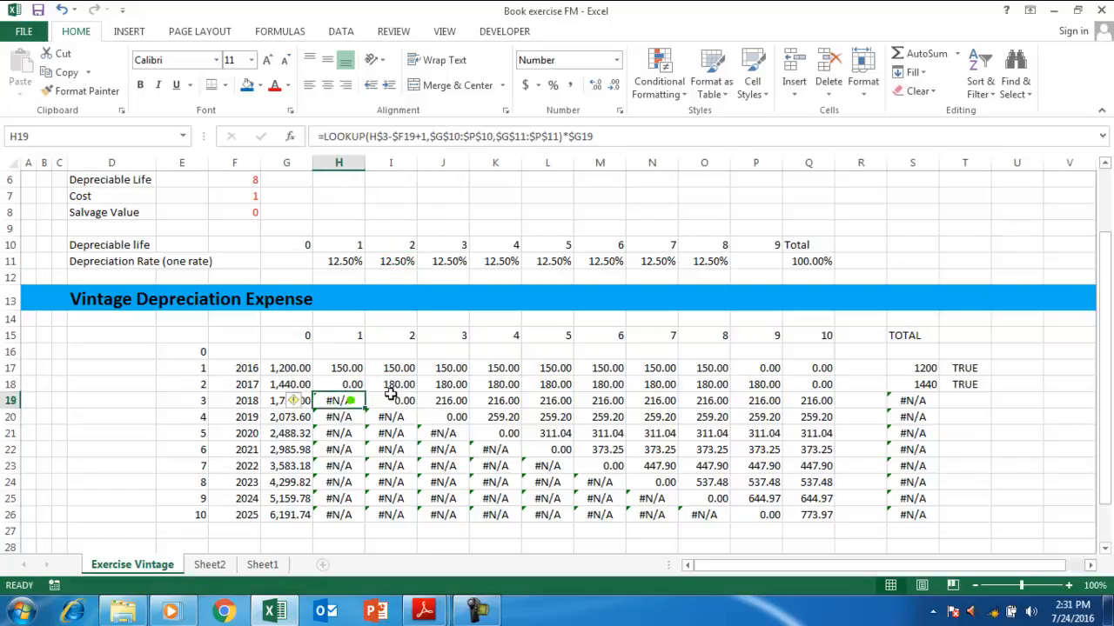
left_click(338, 369)
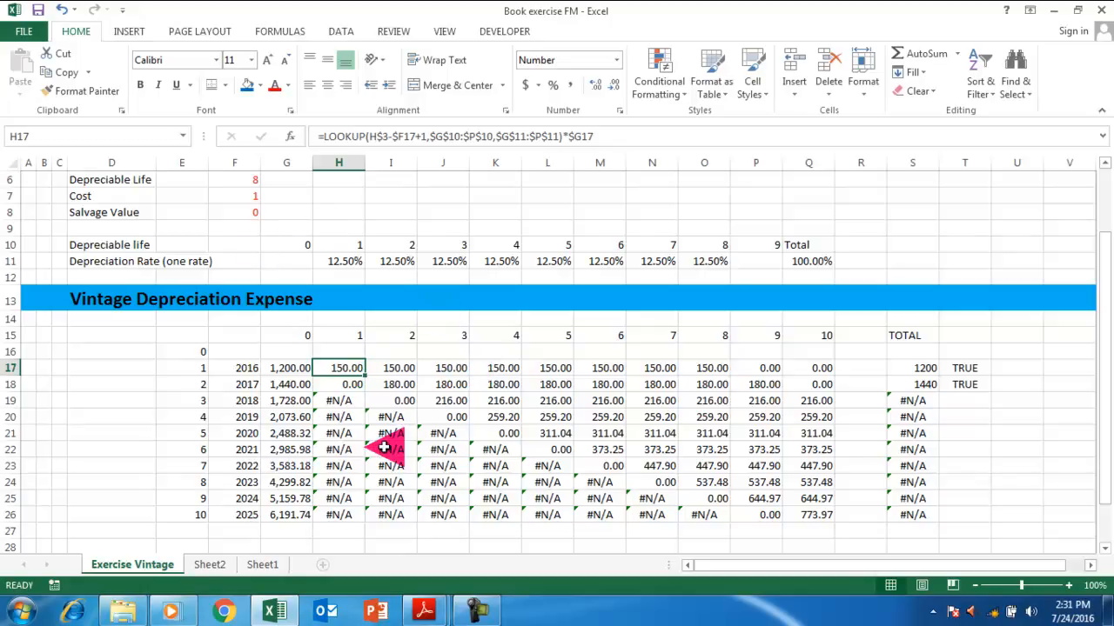
scroll(384, 447, "down", 2)
left_click(233, 447)
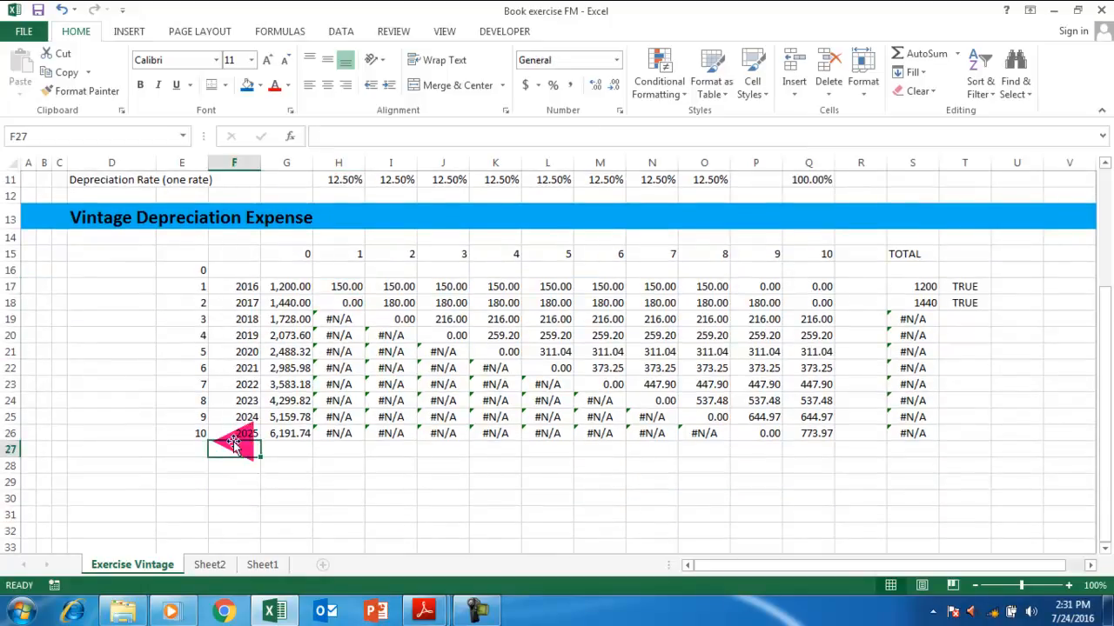
key("Right")
type("t")
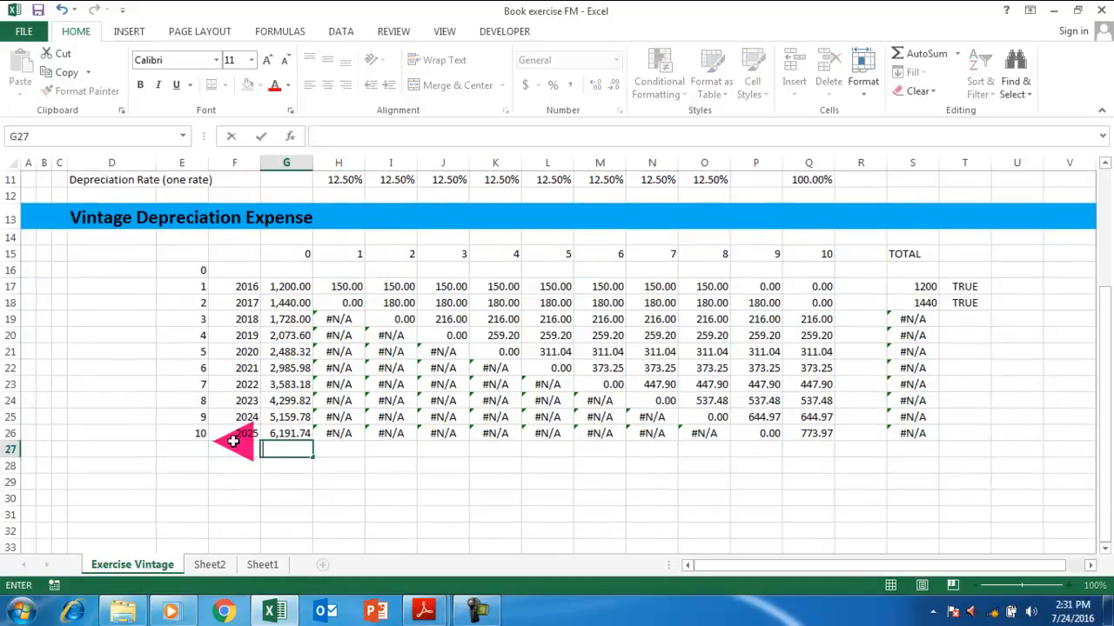
left_click(234, 442)
type("tOTAL")
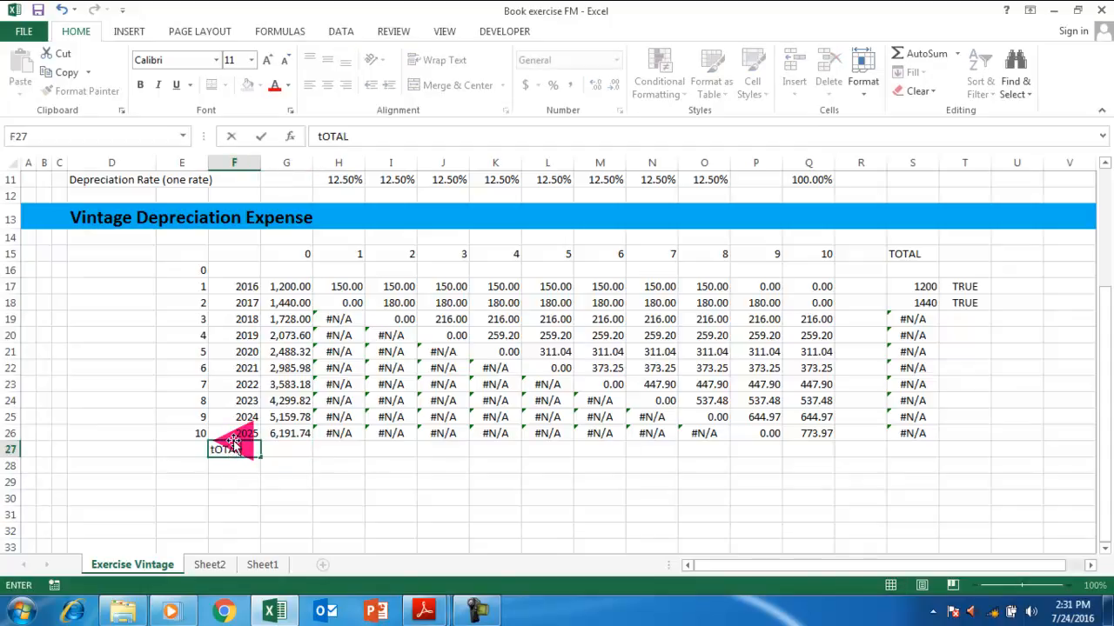
key("Return")
key("Up")
key("Right")
key("Right")
type("=")
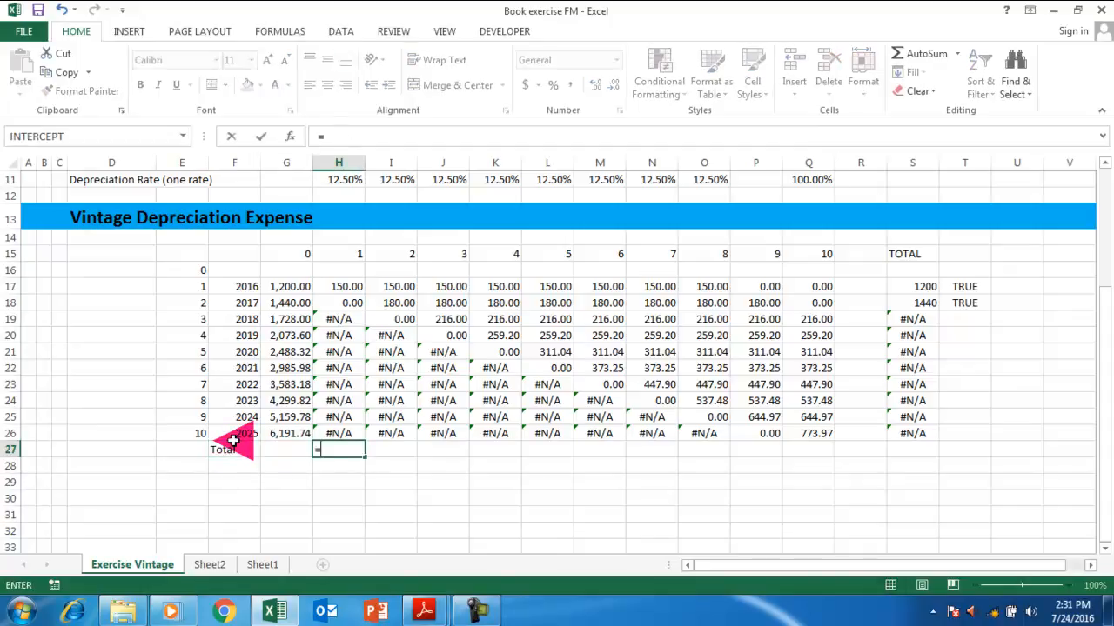
key("Escape")
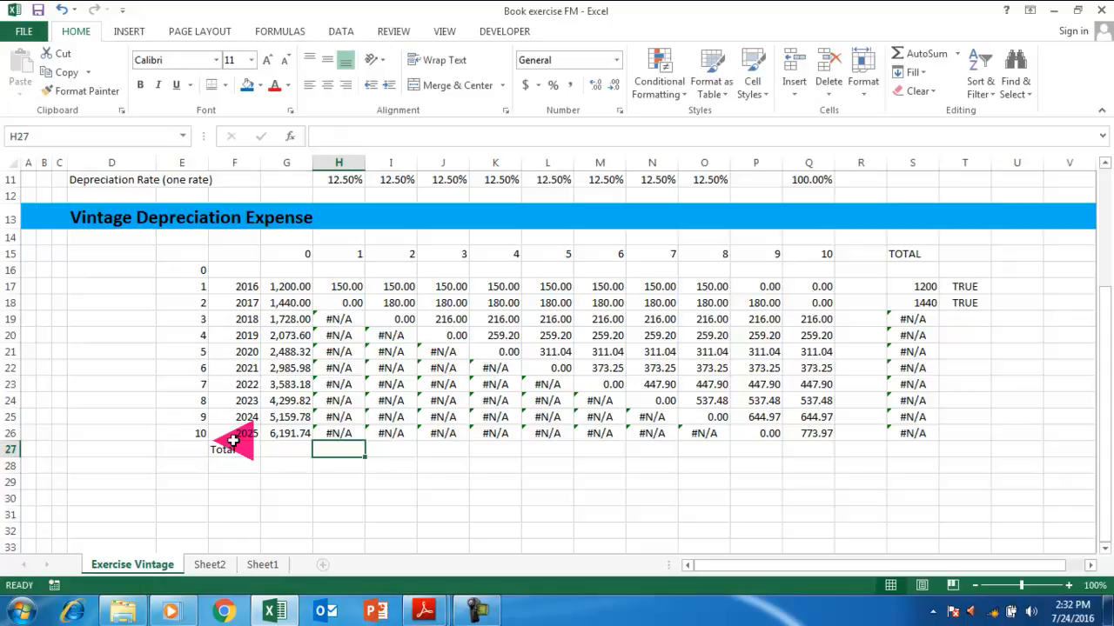
key("Up")
key("Up")
key("Up")
key("Up")
key("Up")
key("Up")
key("Up")
key("Up")
key("Up")
key("Up")
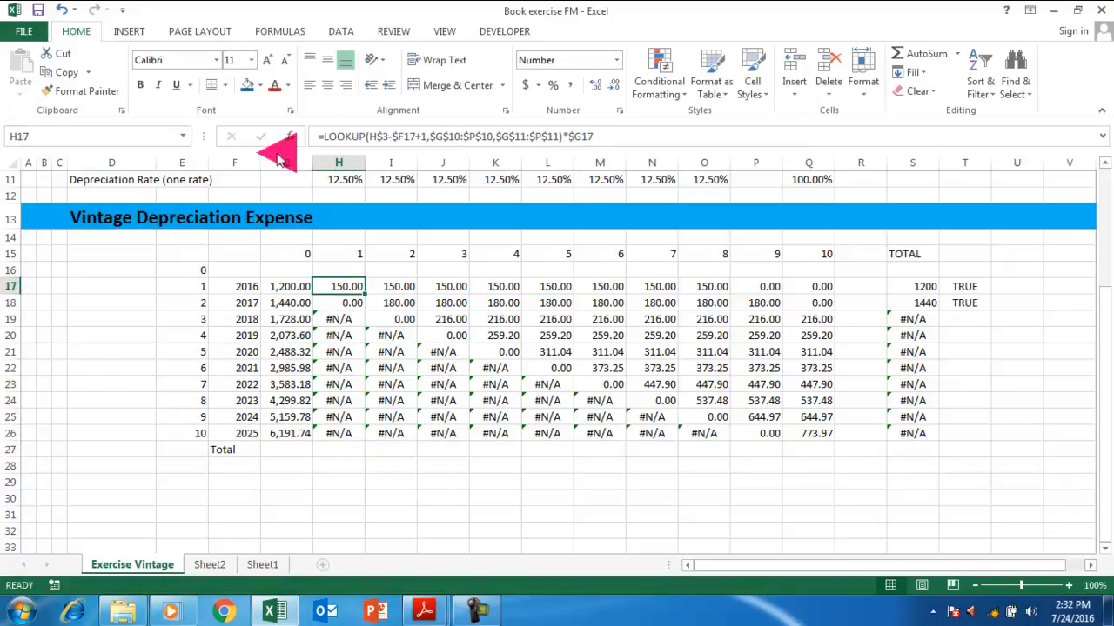
Wrap H17's LOOKUP formula in IFERROR(...,0) so errors return 0.
left_click(322, 135)
type("IFERROR")
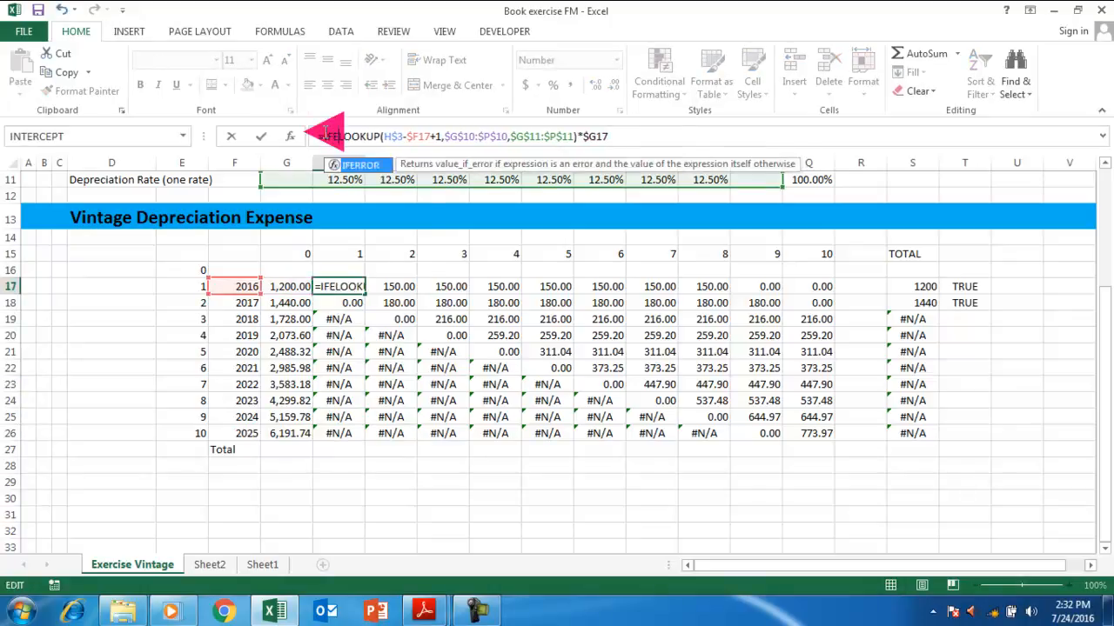
type("(")
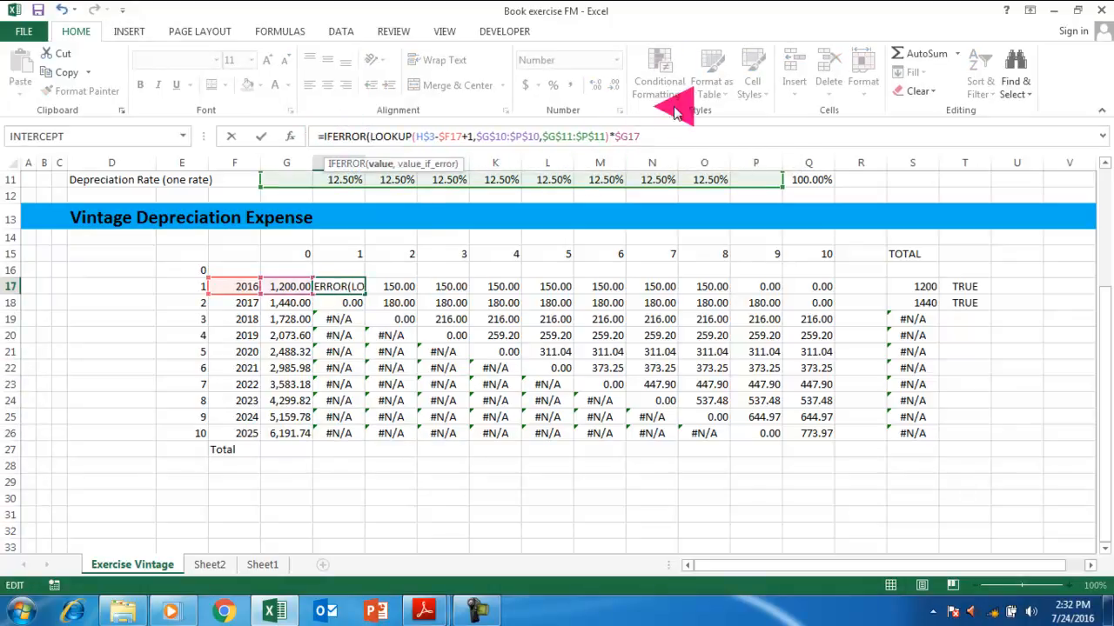
left_click(644, 136)
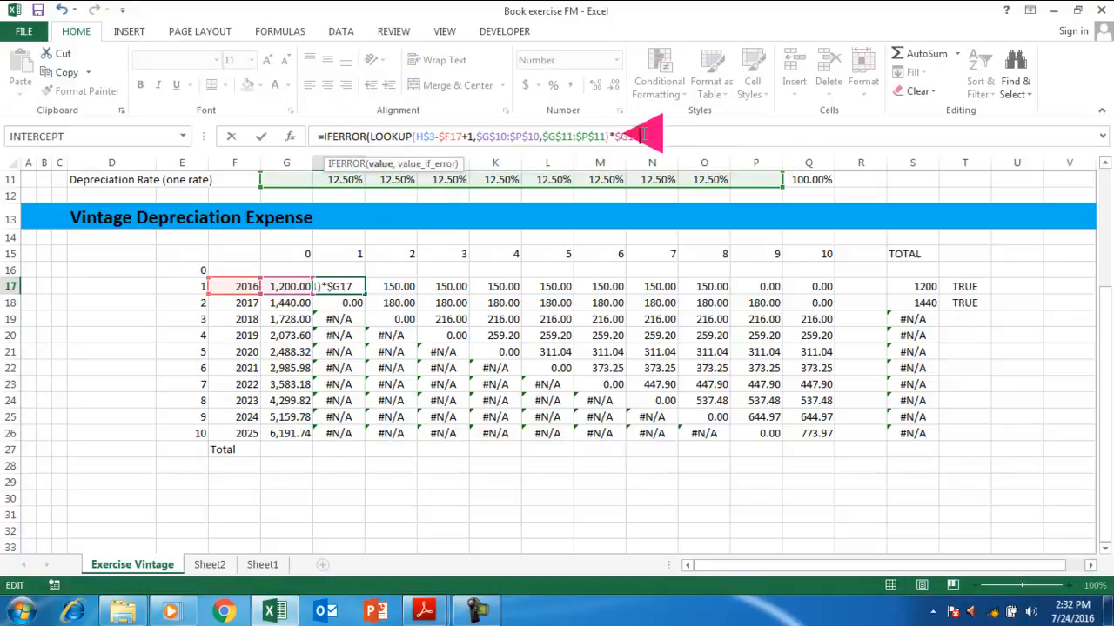
type(",0)")
key("Return")
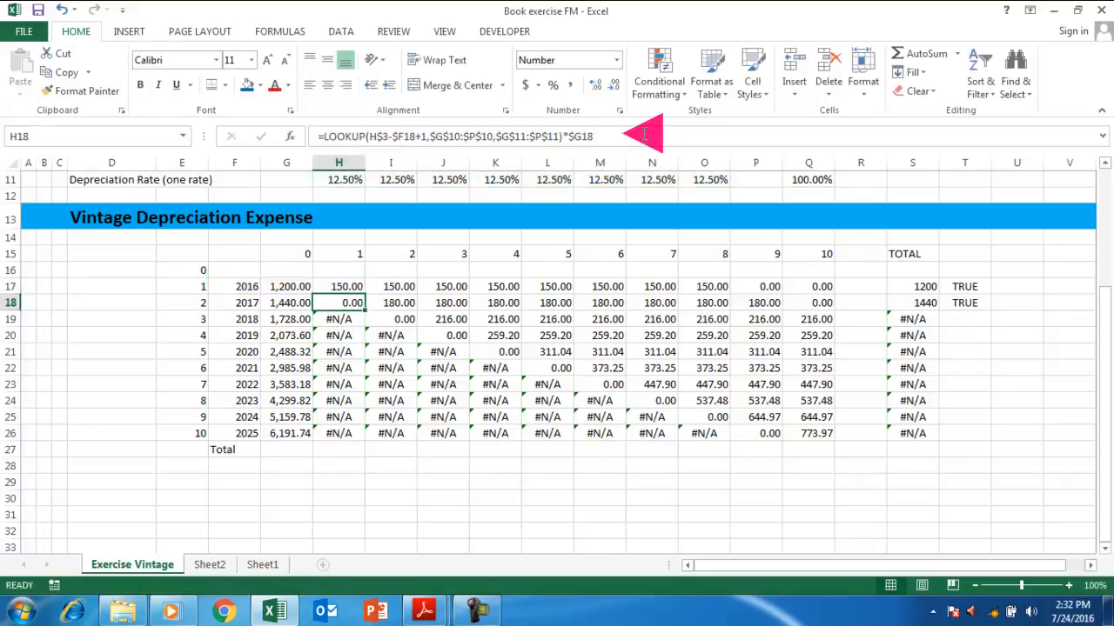
Fill the IFERROR formula through H17:Q26, replacing #N/A with 0.00.
key("Up")
key("shift+Right")
key("shift+Right")
key("shift+Right")
key("shift+Right")
key("shift+Right")
key("shift+Right")
key("shift+Right")
key("shift+Right")
key("shift+Right")
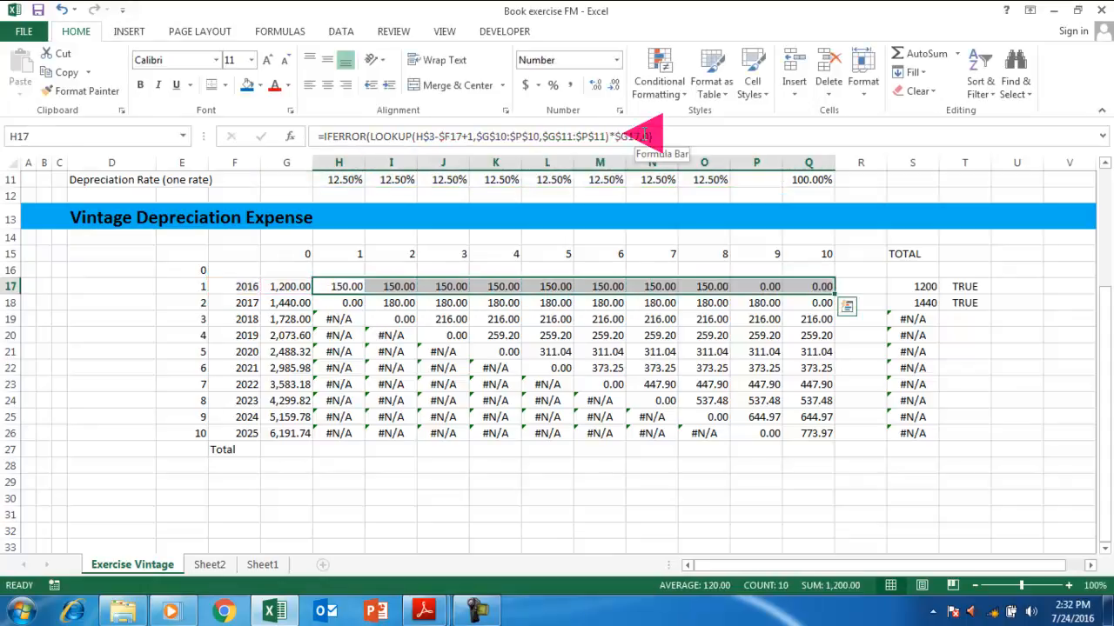
key("shift+Down")
key("shift+Down")
key("shift+Down")
key("shift+Down")
key("shift+Down")
key("shift+Down")
key("shift+Down")
key("shift+Down")
key("shift+Down")
key("shift+Down")
key("shift+Up")
key("ctrl+d")
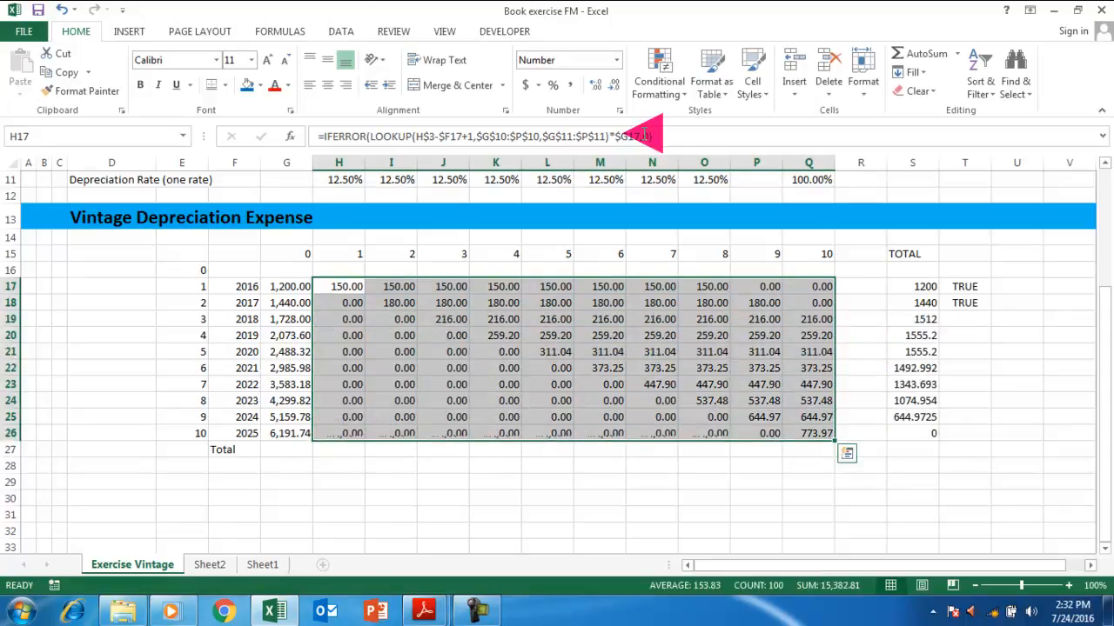
left_click(966, 302)
Copy the T18 check down to T21 and review the row 19 depreciation formulas.
left_click_drag(993, 311, 994, 365)
double_click(975, 319)
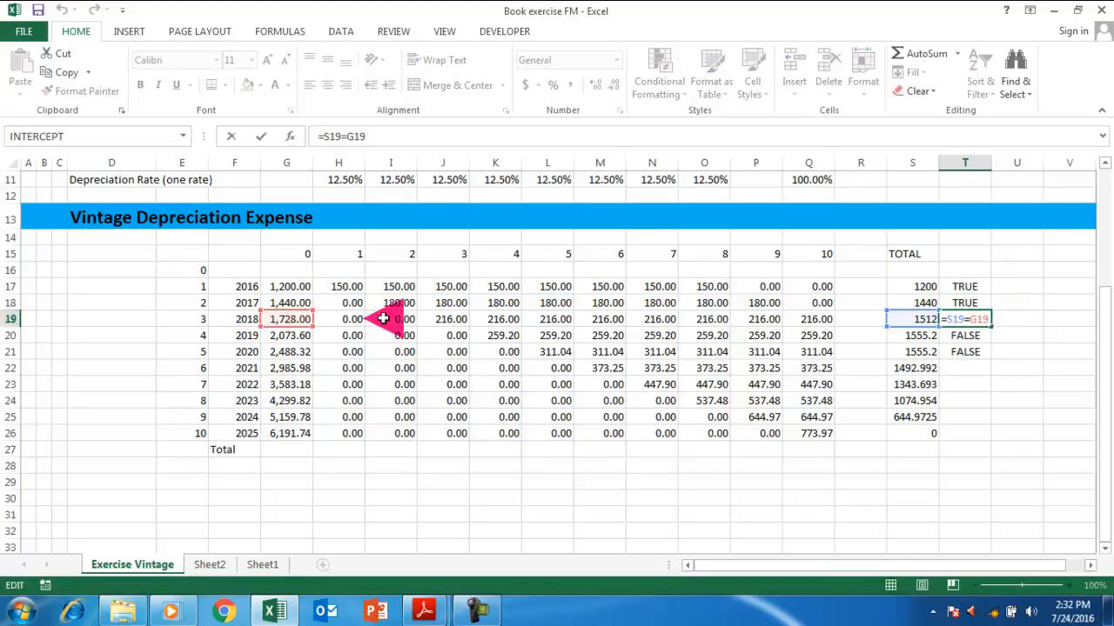
double_click(382, 318)
key("Escape")
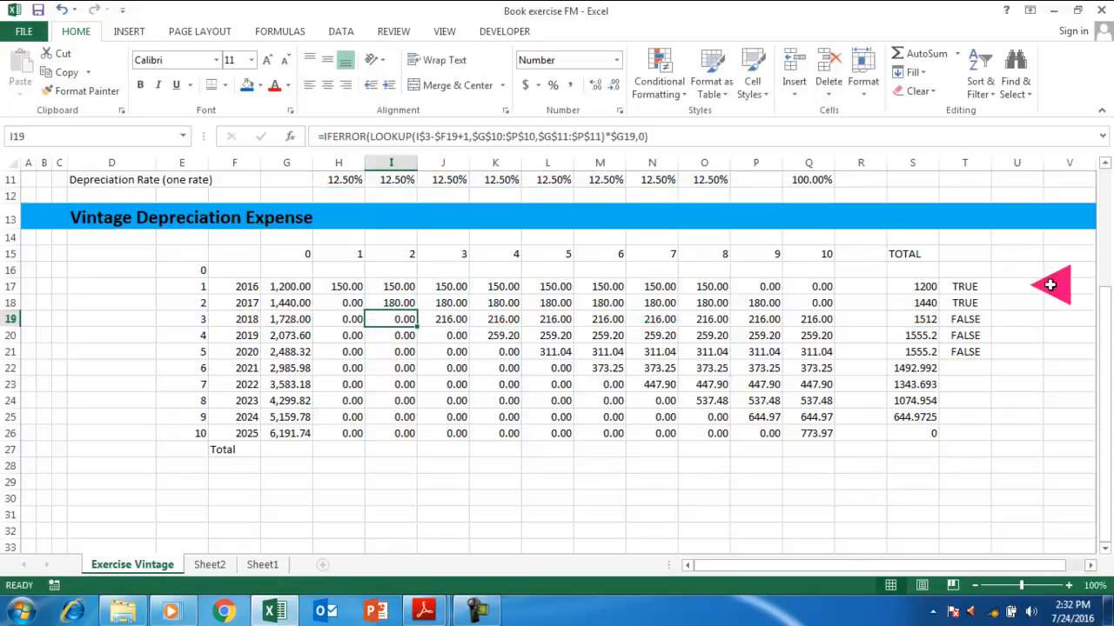
left_click(964, 321)
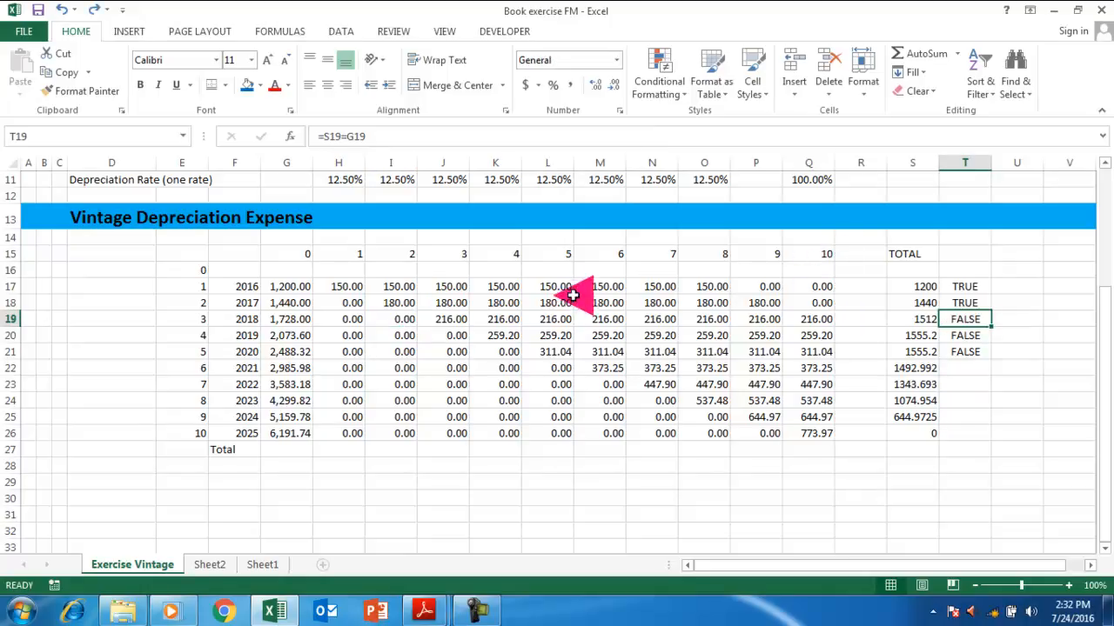
left_click(720, 286)
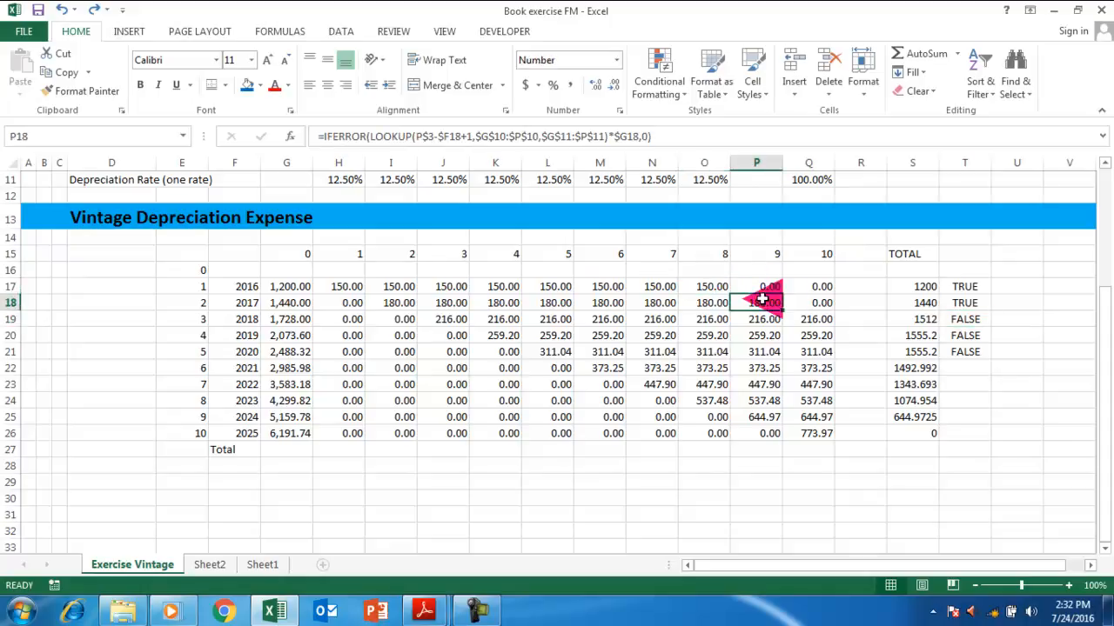
left_click(810, 319)
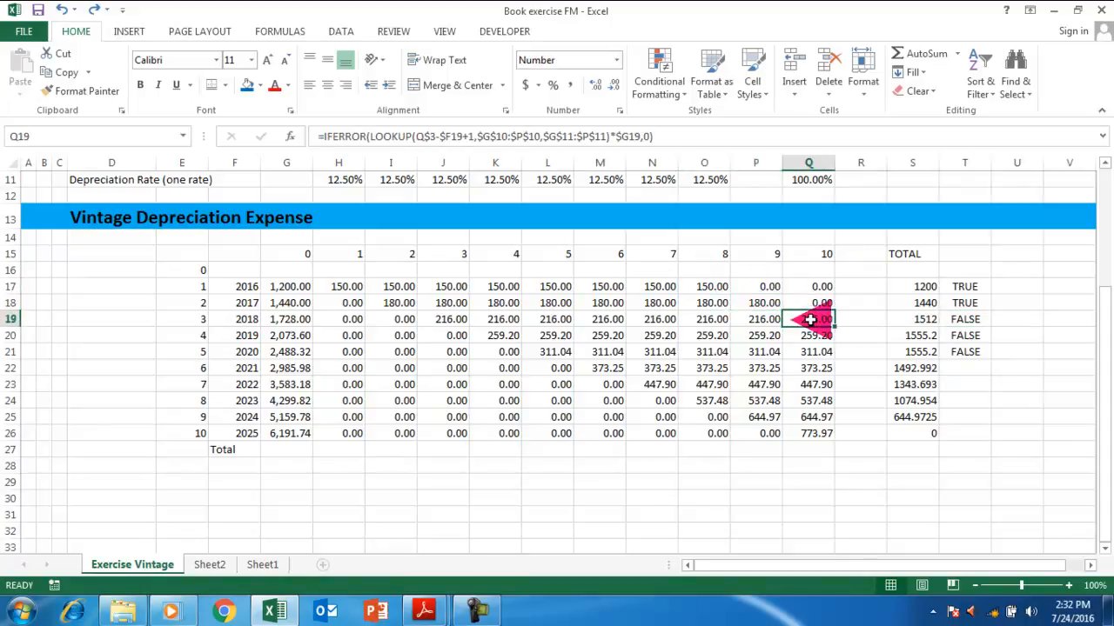
key("Left")
key("Left")
key("Left")
key("Left")
key("Left")
key("Left")
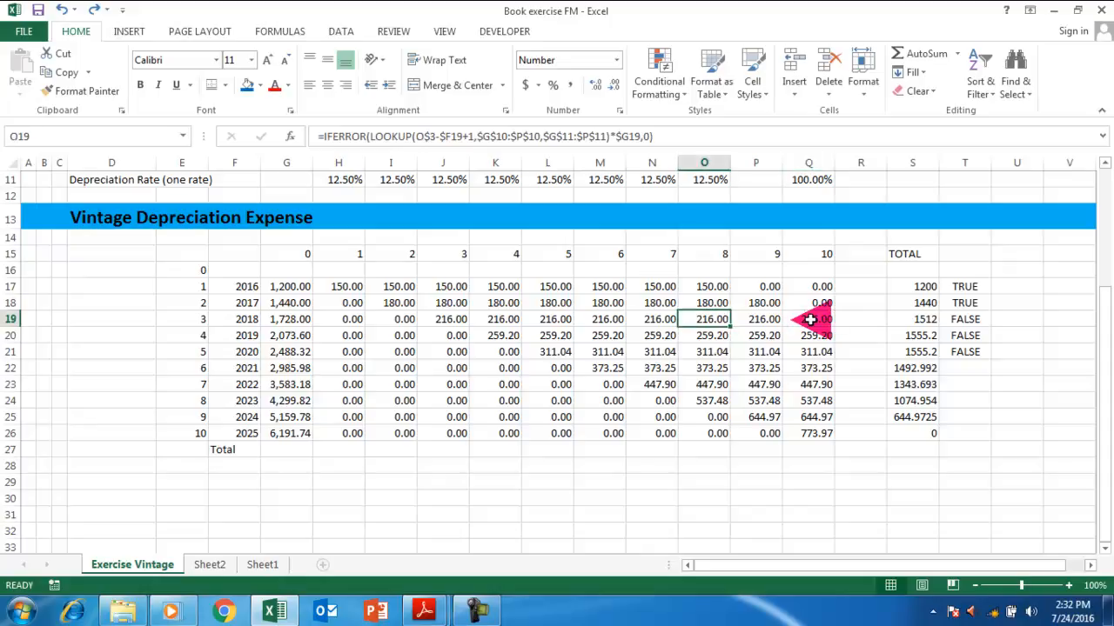
key("Left")
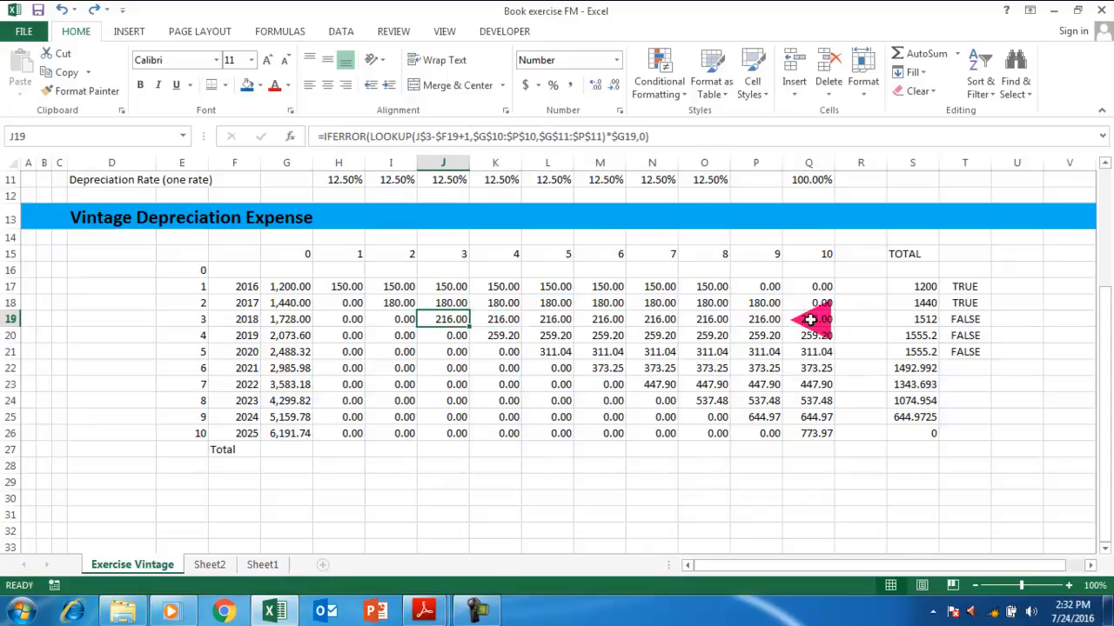
key("Right")
key("Right")
key("Right")
key("Right")
key("Right")
key("Right")
key("Right")
key("Right")
key("Right")
key("Right")
key("Right")
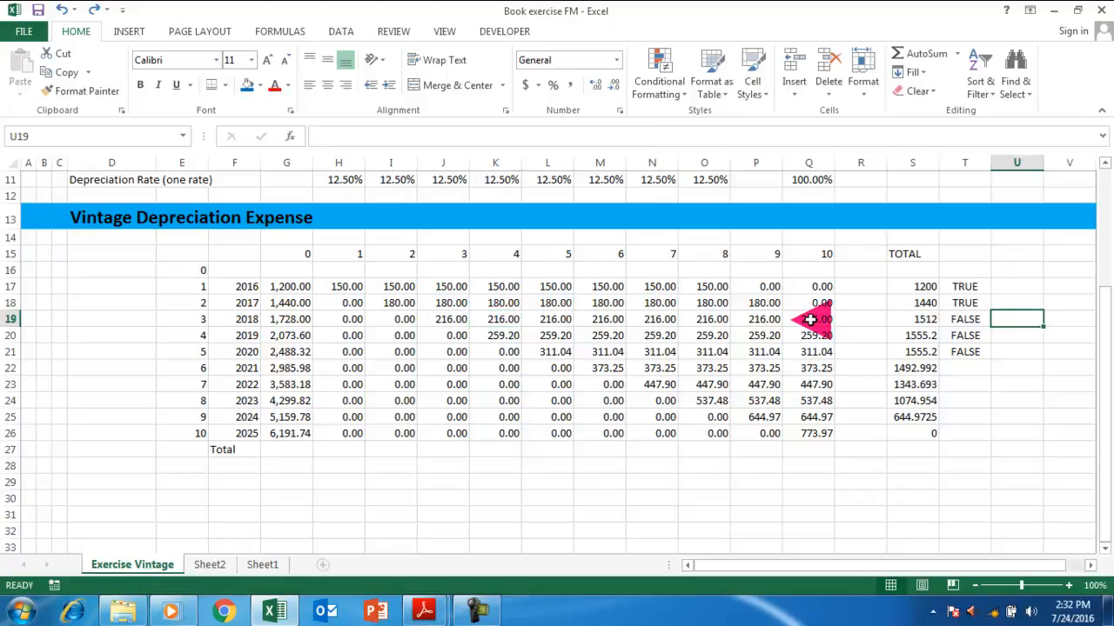
key("Left")
key("Left")
key("Up")
key("Up")
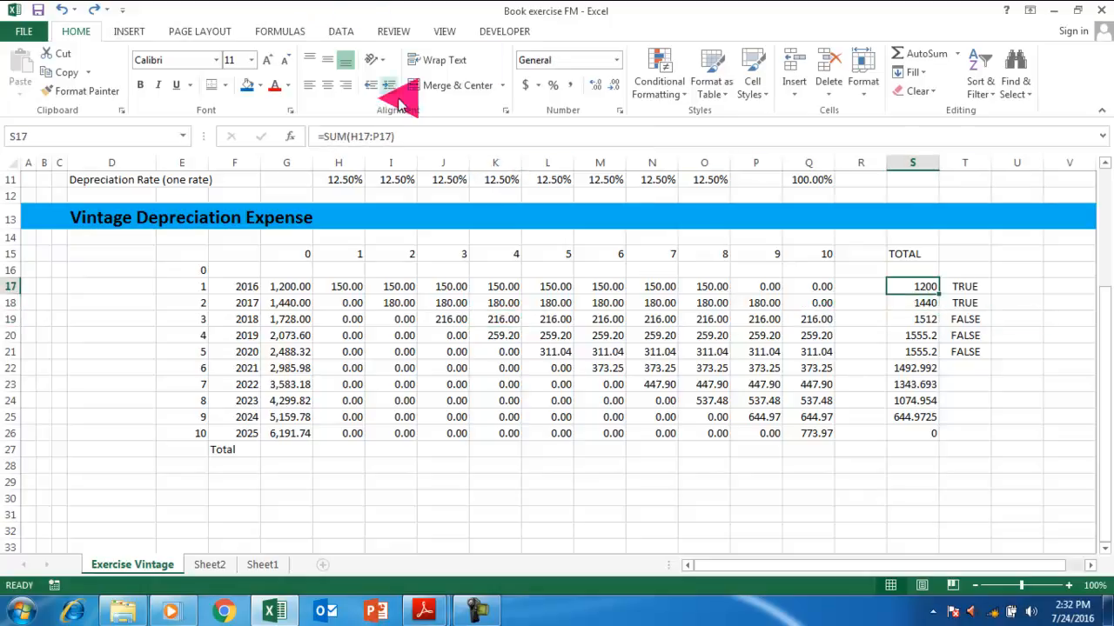
Change S17 to =SUM(H17:Q17) and fill it down to S26.
scroll(408, 186, "up", 2)
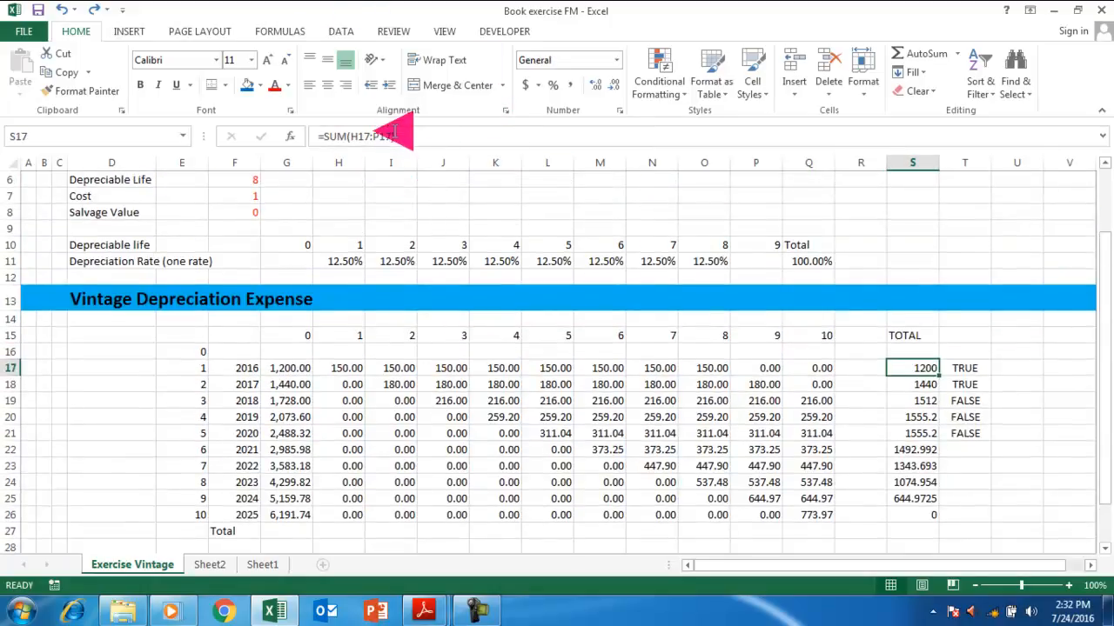
left_click(381, 134)
key("BackSpace")
type("Q")
key("ctrl+Return")
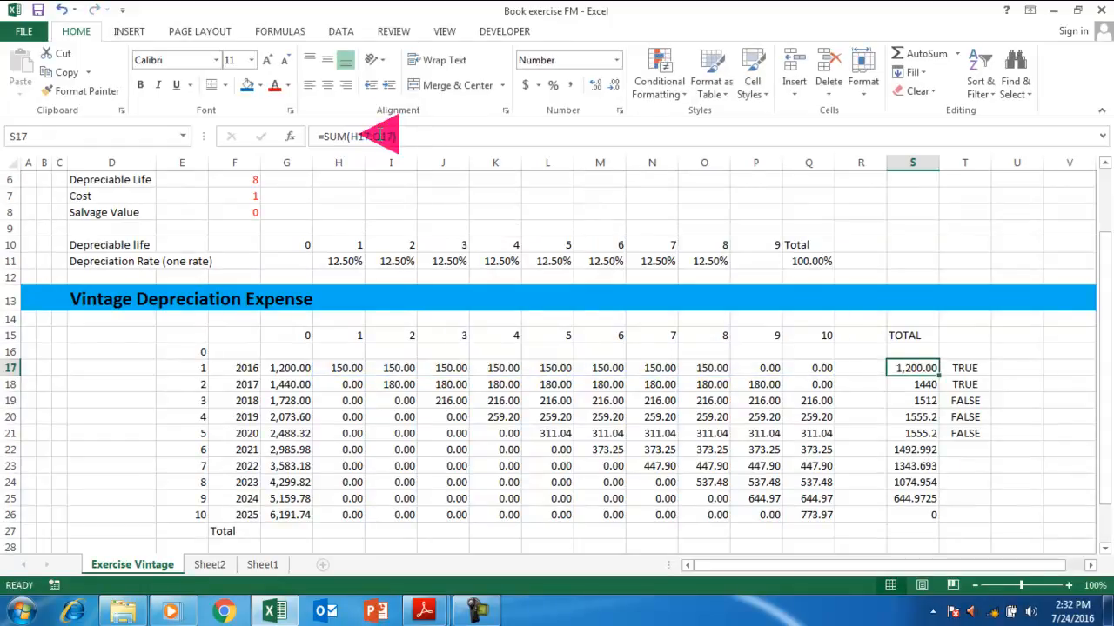
key("shift+Down")
key("shift+Down")
key("shift+Down")
key("shift+Down")
key("shift+Down")
key("shift+Down")
key("shift+Down")
key("shift+Down")
key("shift+Down")
key("ctrl+d")
Clear All on T20:T21, keeping TRUE checks only for 2016–2018.
key("Down")
key("Down")
key("Down")
key("Right")
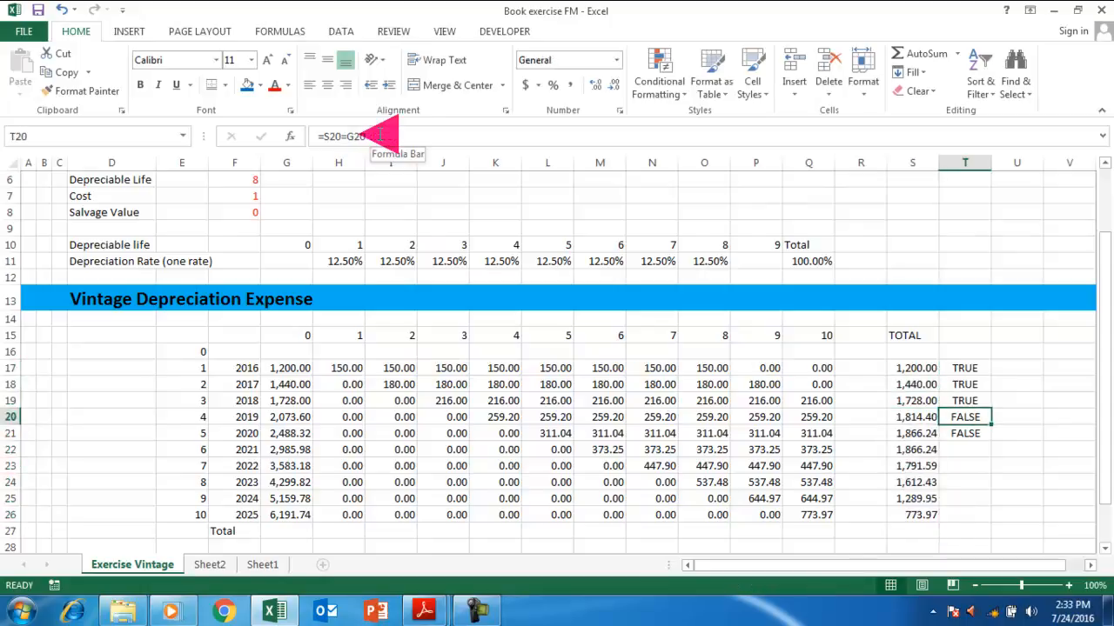
key("shift+Down")
left_click(919, 90)
left_click(934, 112)
left_click(858, 410)
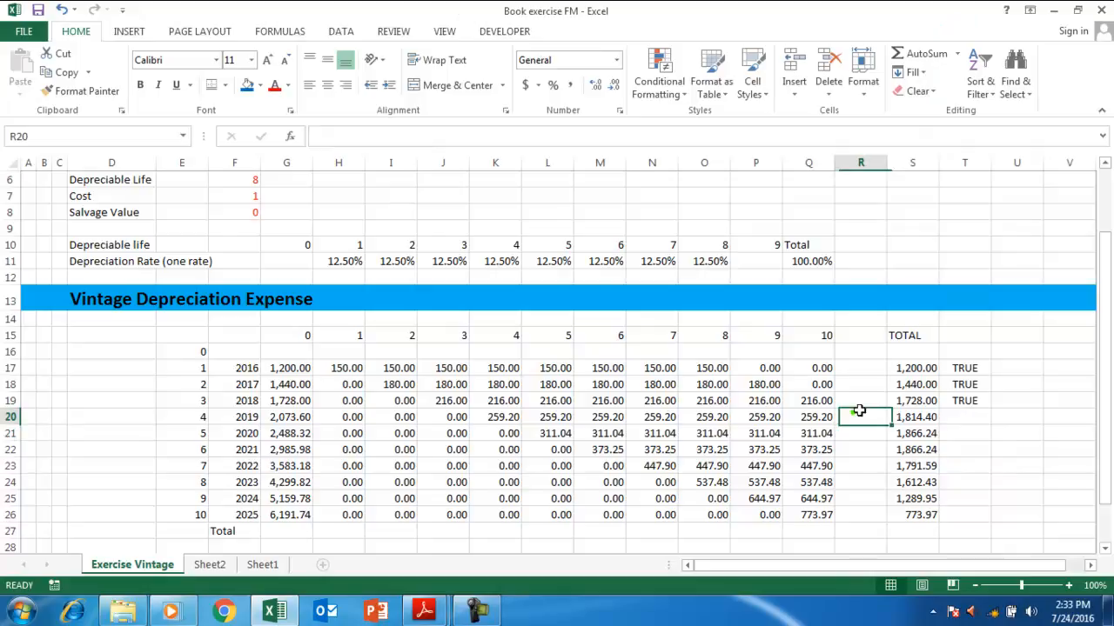
left_click(980, 401)
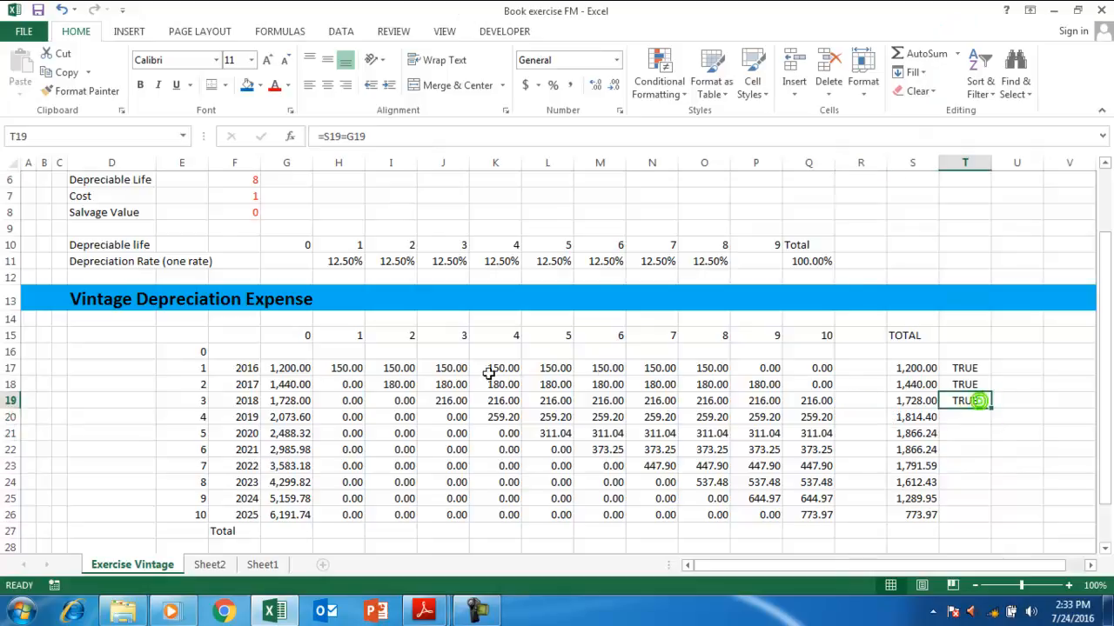
left_click(328, 525)
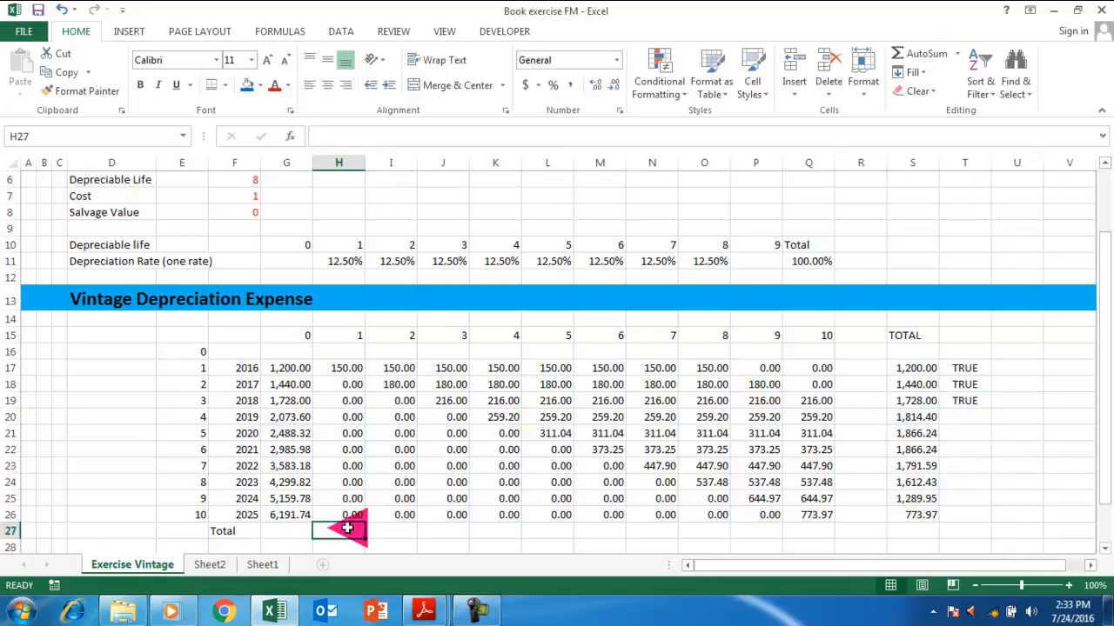
AutoSum the year-1 column in H27 and fill the total right to Q27.
key("alt+equal")
key("Return")
key("Up")
key("shift+Right")
key("shift+Right")
key("shift+Right")
key("shift+Right")
key("shift+Right")
key("shift+Right")
key("shift+Right")
key("shift+Right")
key("shift+Right")
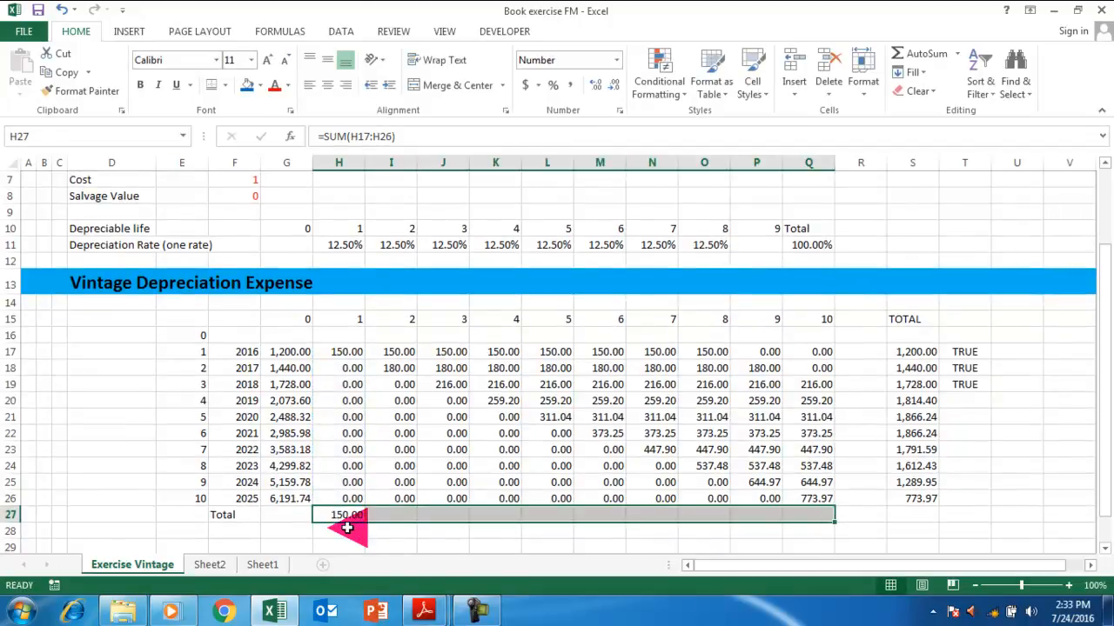
key("ctrl+r")
Format the Total row F27:Q27 with a bottom border, bold text and a yellow fill.
left_click_drag(228, 515, 809, 514)
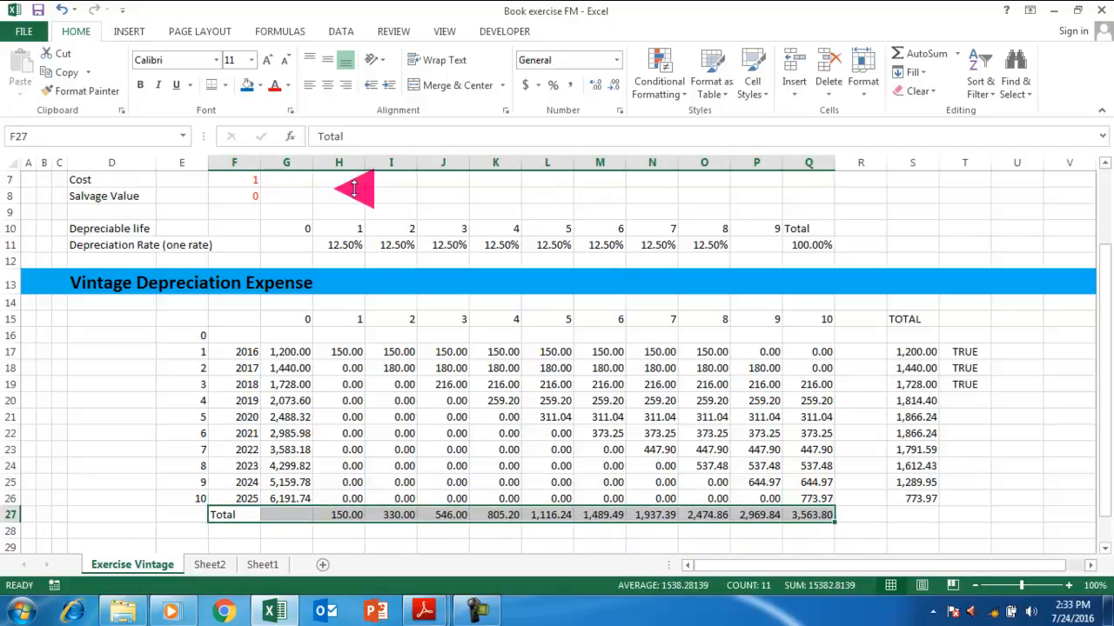
left_click(211, 85)
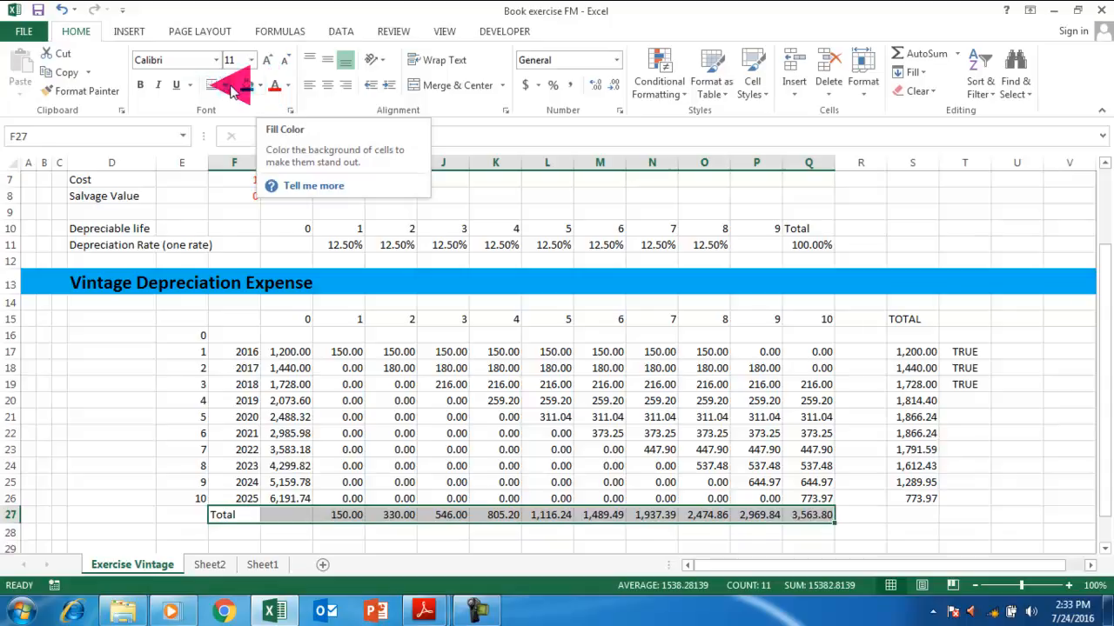
left_click(252, 86)
left_click(260, 87)
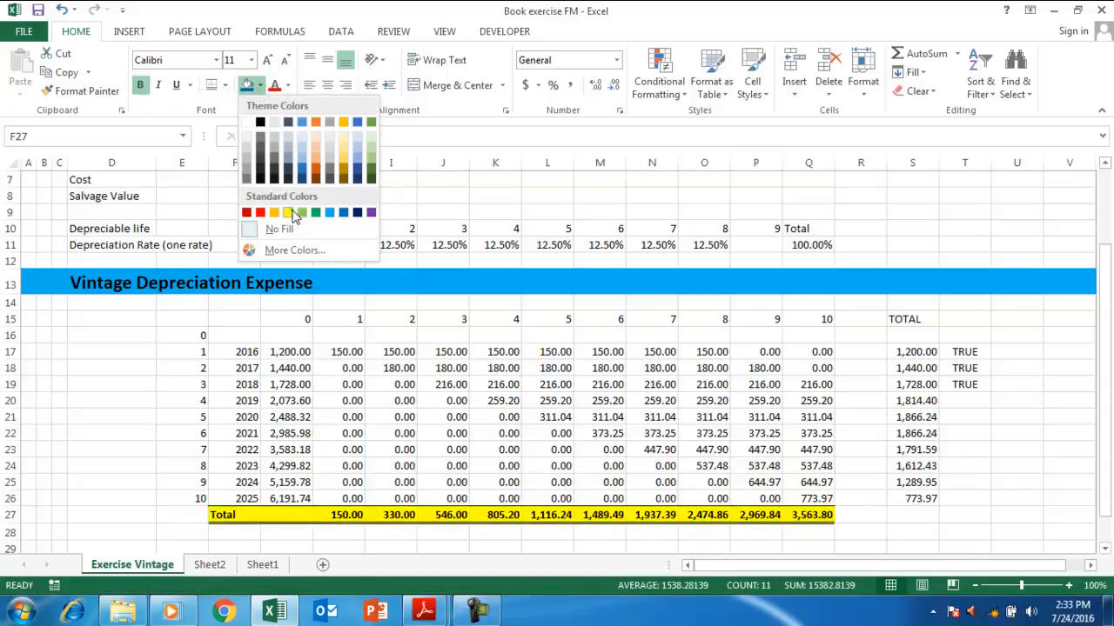
left_click(275, 212)
left_click(391, 368)
left_click(493, 498)
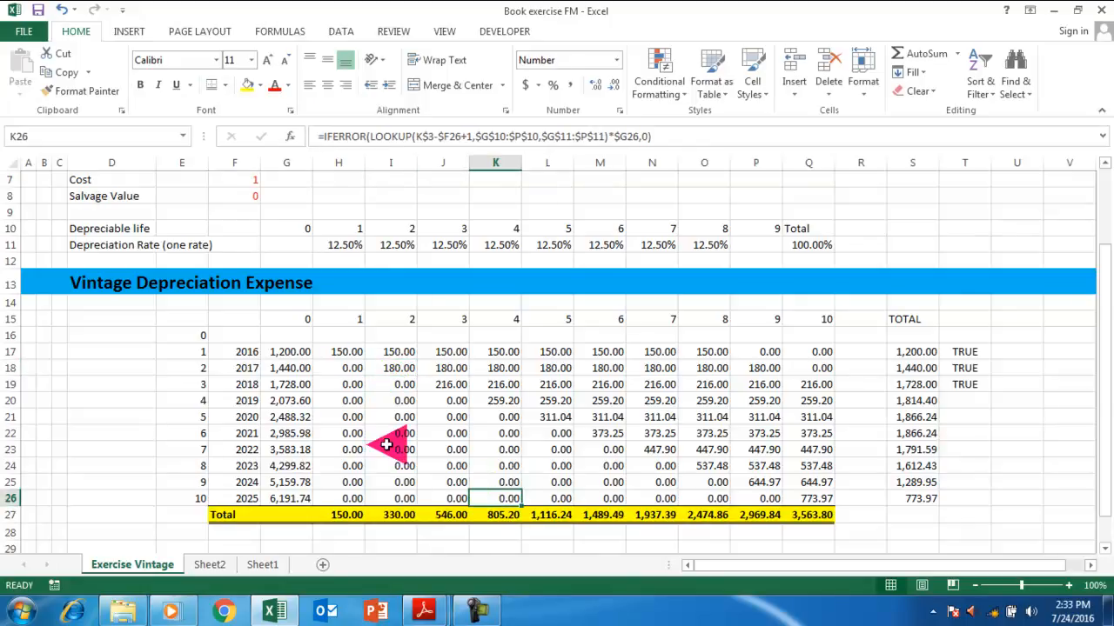
left_click_drag(287, 311, 816, 316)
left_click(223, 84)
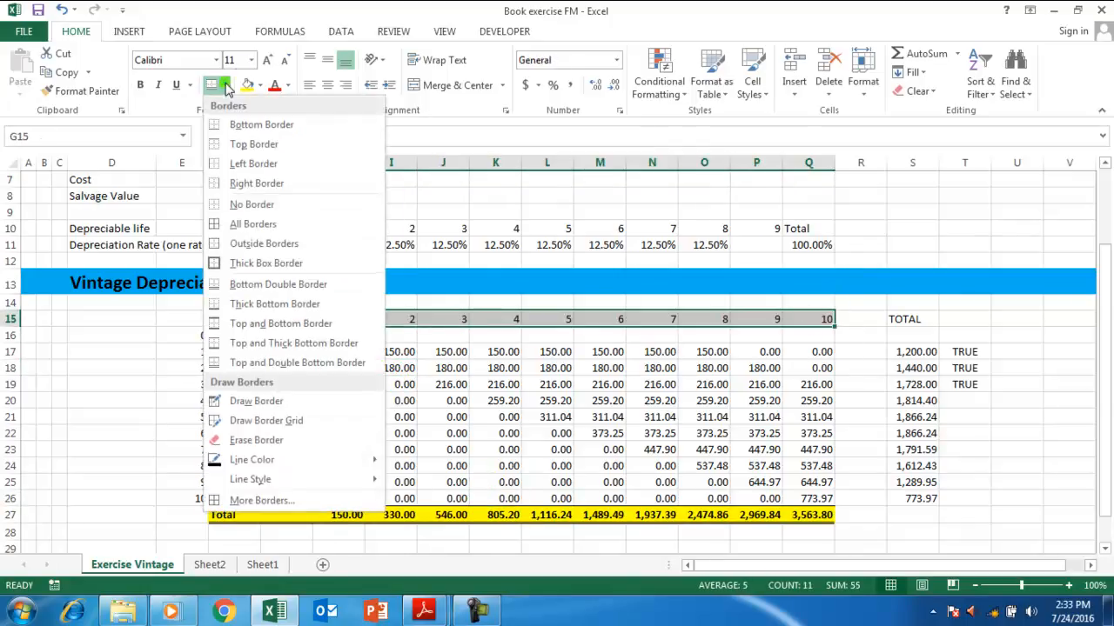
left_click(264, 244)
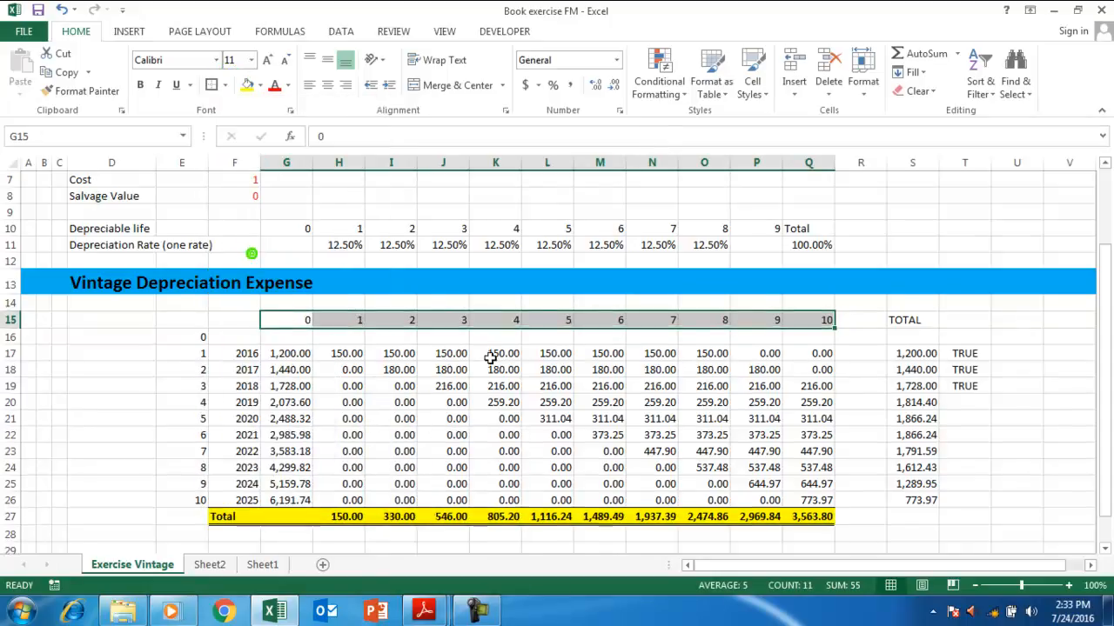
left_click(447, 418)
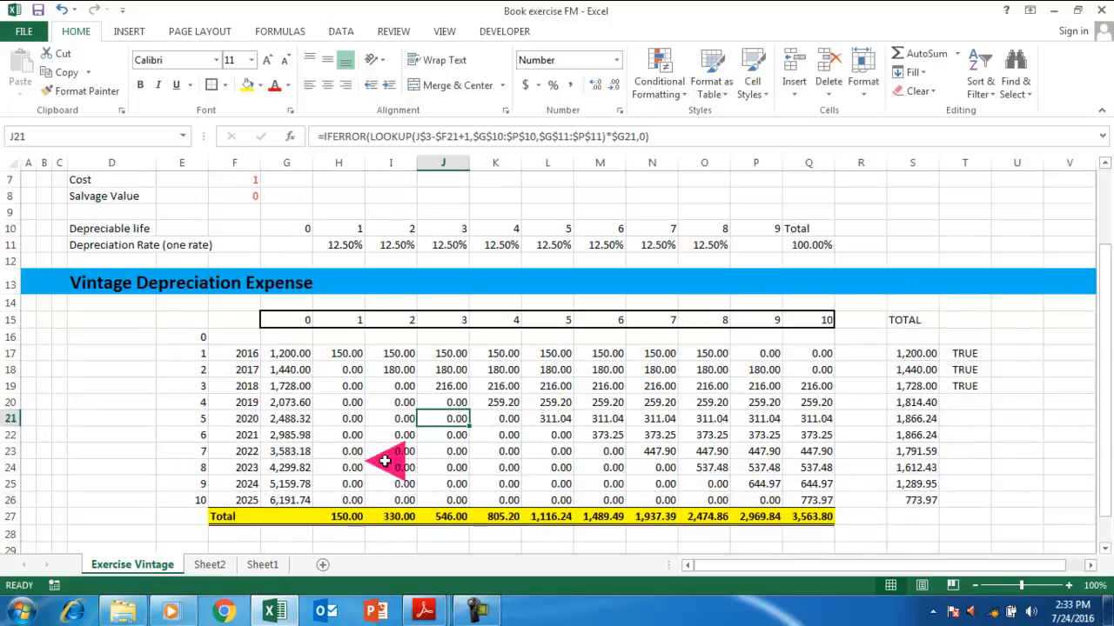
left_click(393, 520)
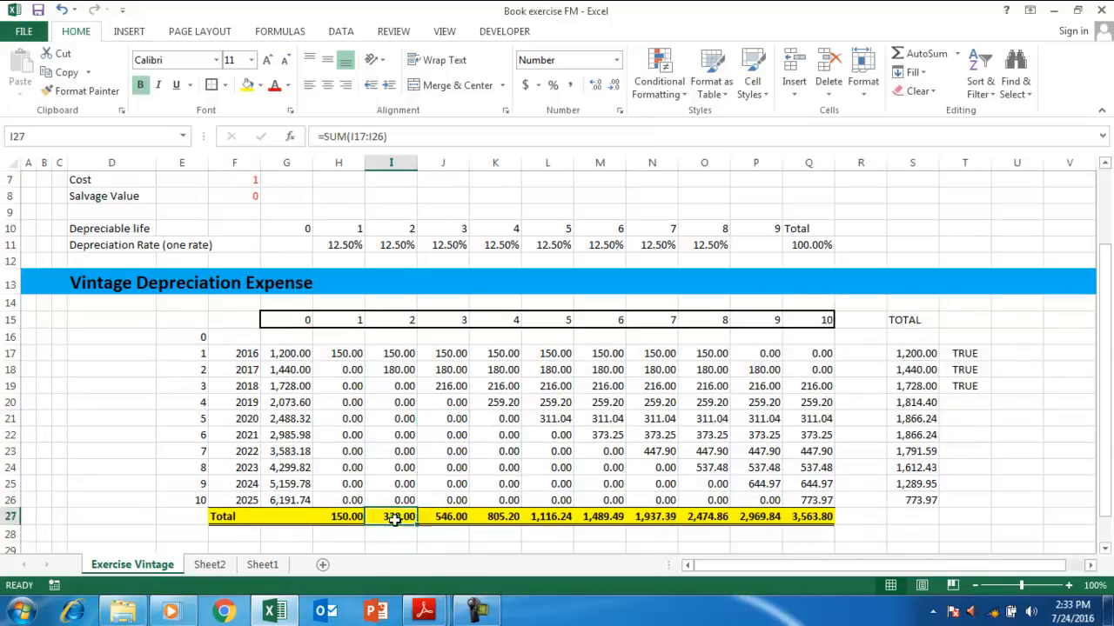
double_click(447, 522)
key("Escape")
key("F1")
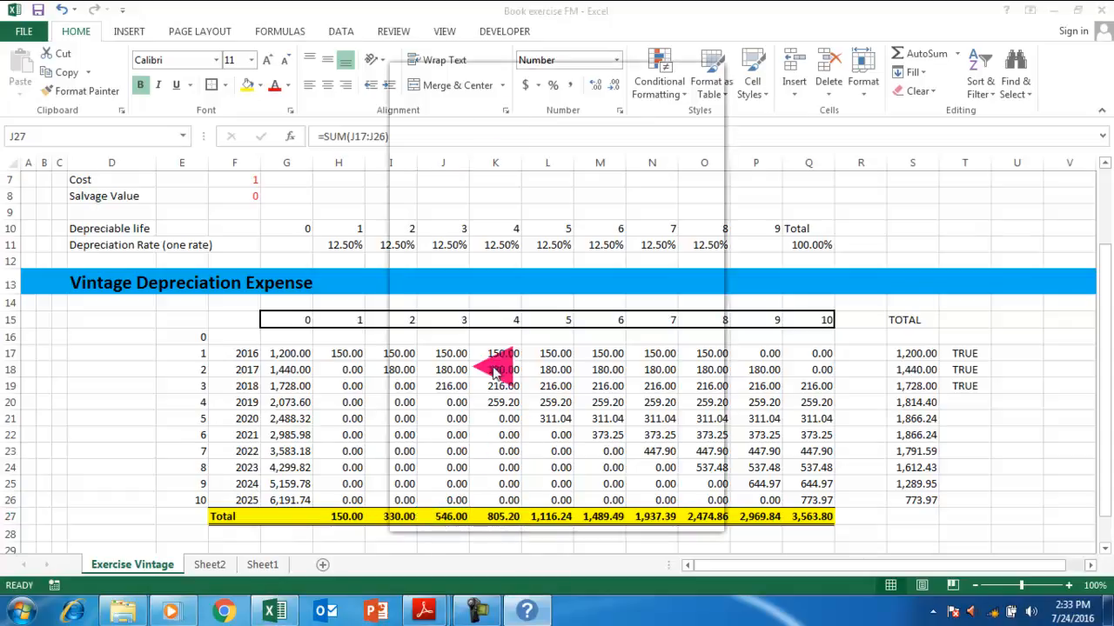
left_click(301, 461)
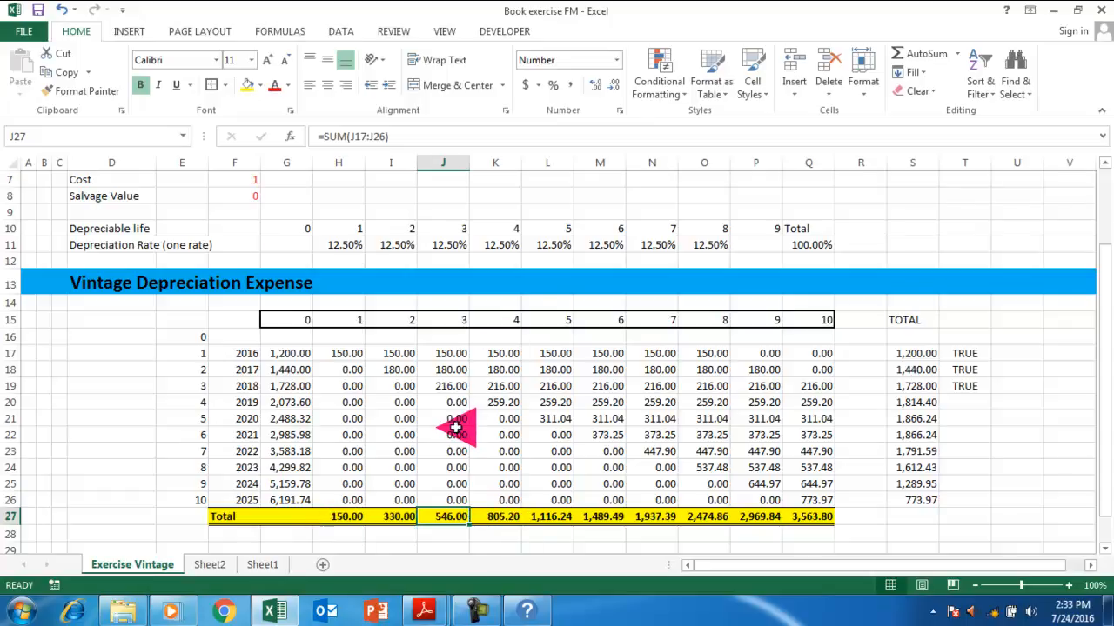
scroll(456, 426, "up", 2)
left_click(338, 342)
scroll(460, 447, "down", 2)
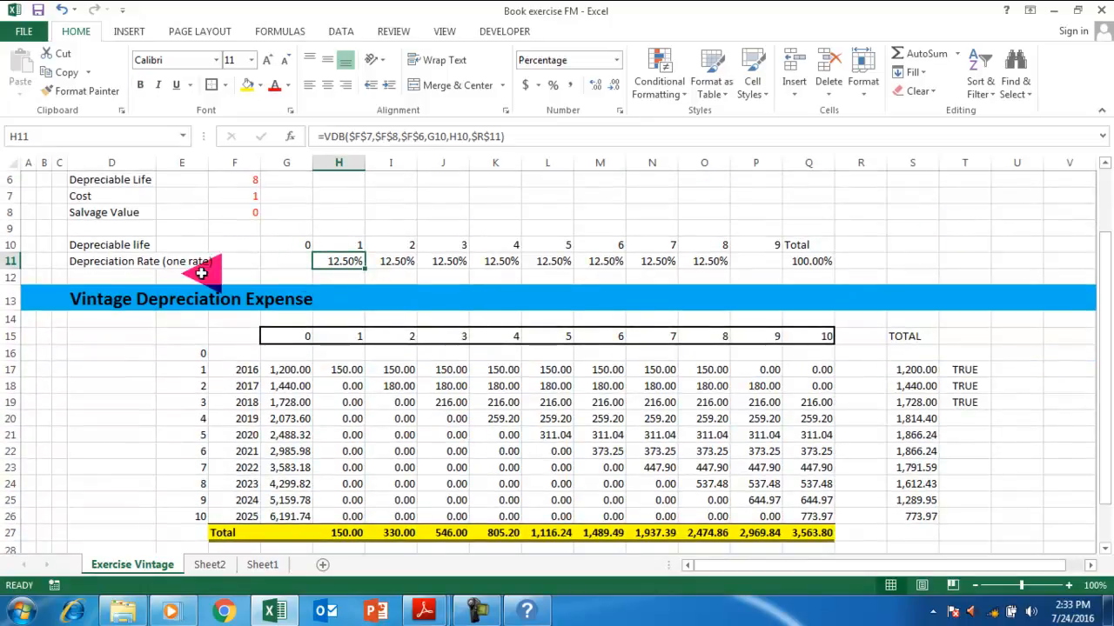
Reword the D11 label to 'Depreciation Rate (different for each)'.
left_click(85, 262)
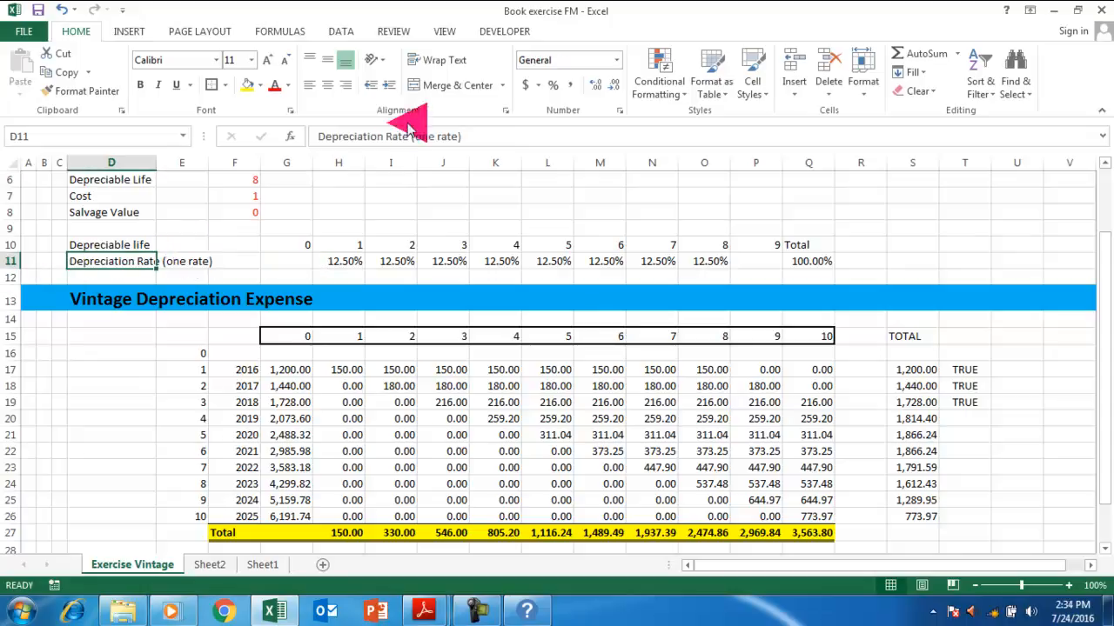
left_click(472, 136)
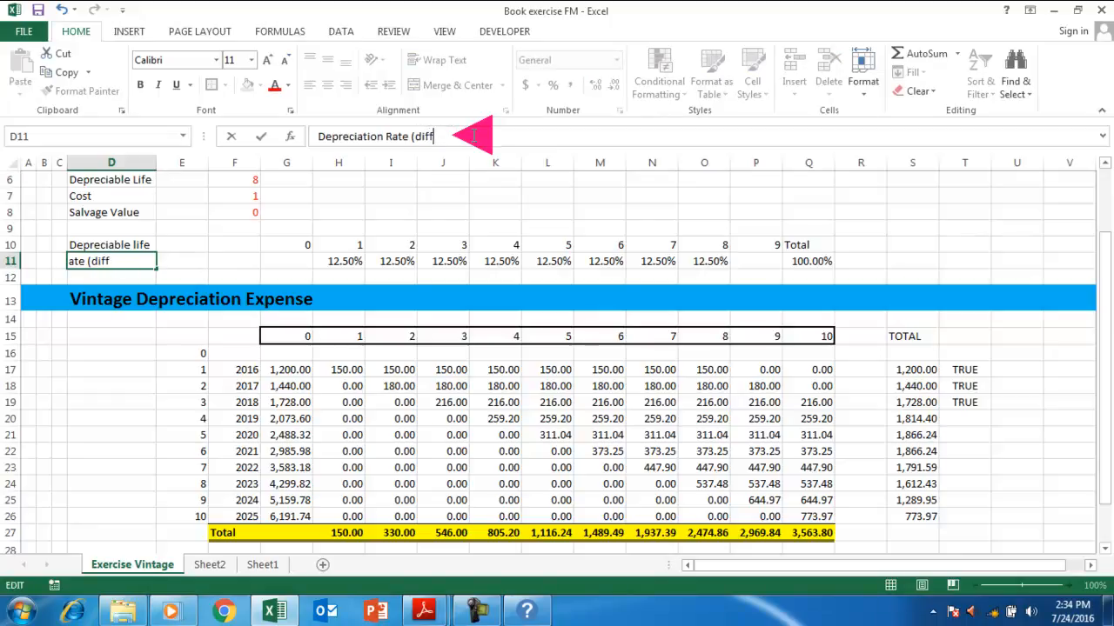
type("ach")
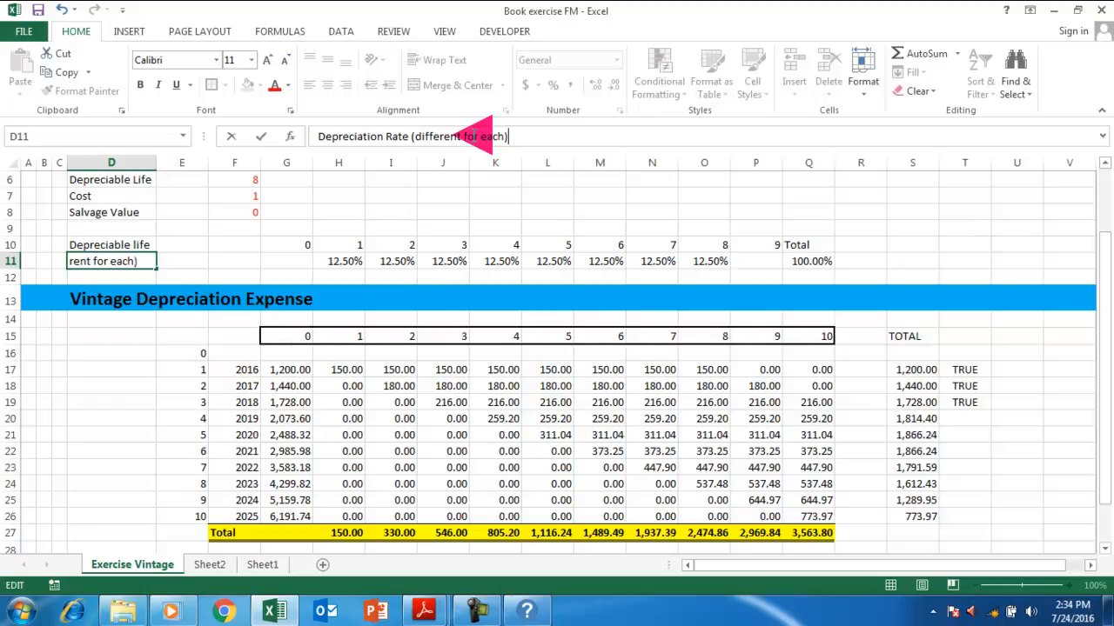
key("Tab")
key("Right")
key("Right")
key("Right")
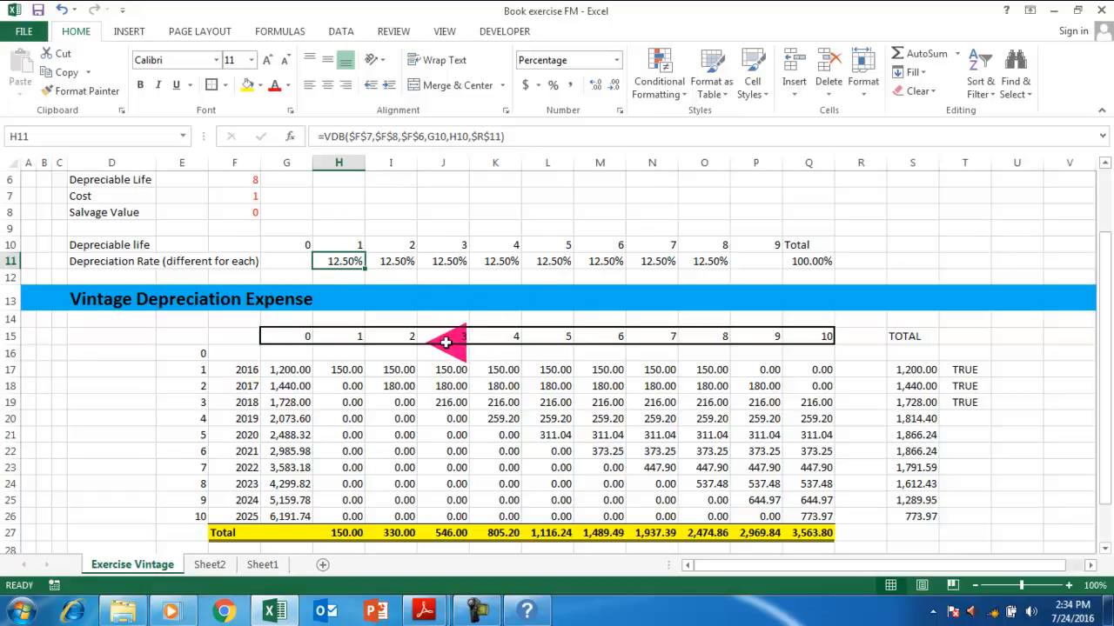
Enter depreciation rates of 25%, 22%, 17%, 15% and 10% for years 1 through 5.
type("25")
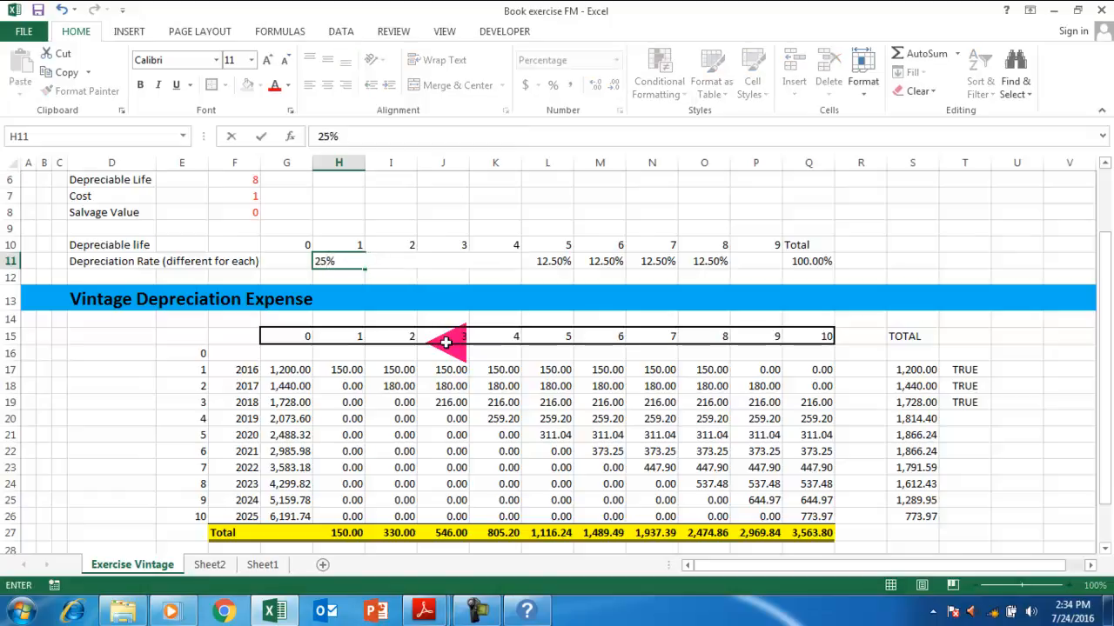
key("ctrl+Return")
key("Right")
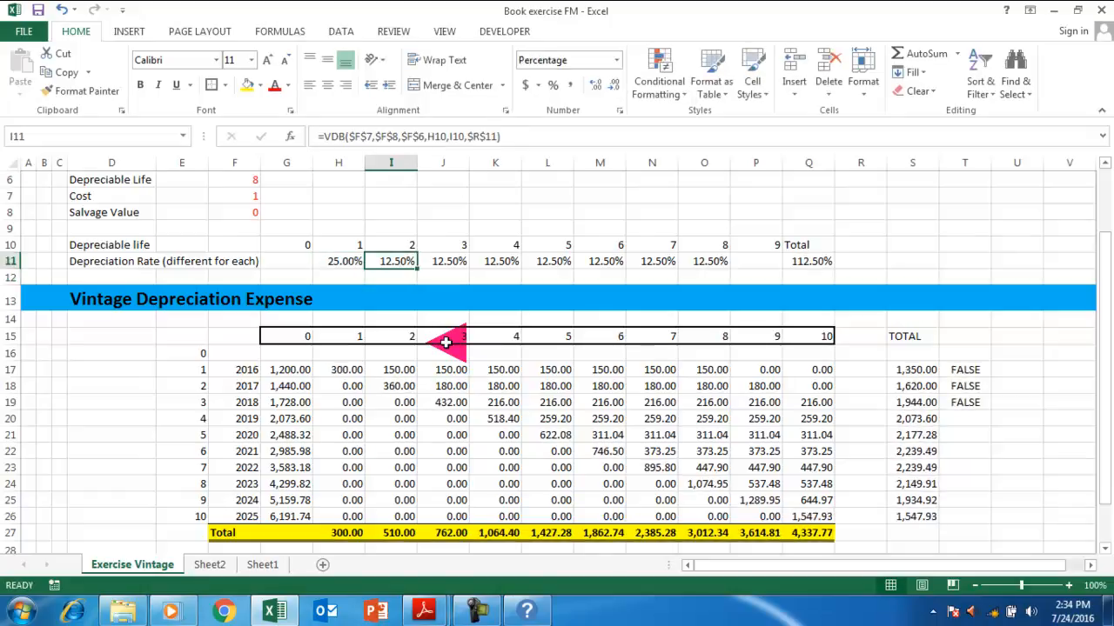
type("22")
key("ctrl+Return")
key("Right")
type("1")
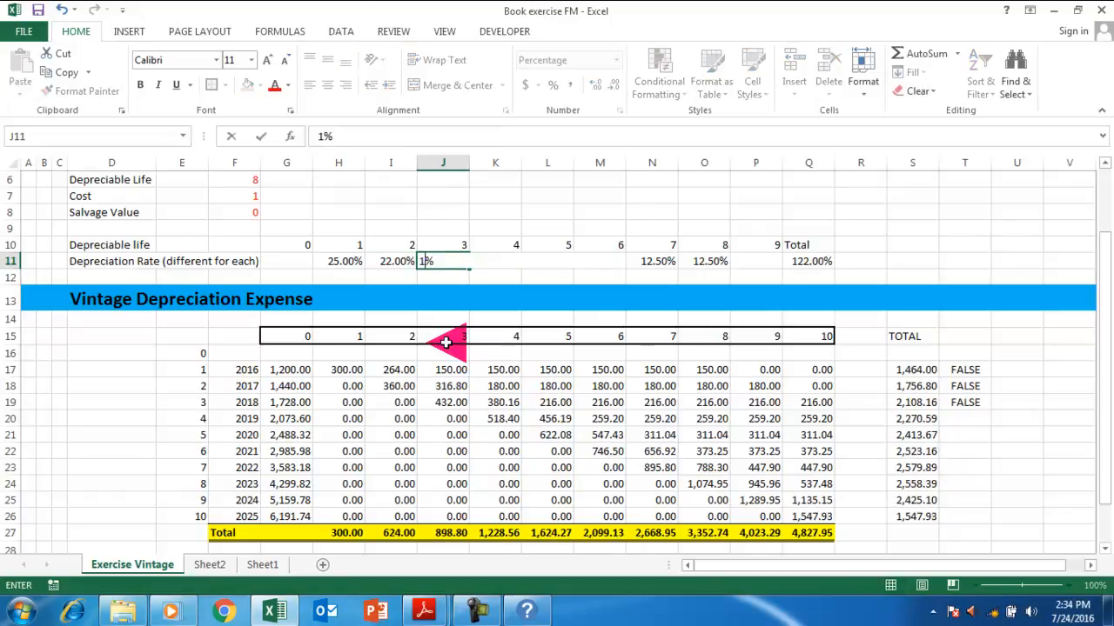
type("7")
key("ctrl+Return")
key("Right")
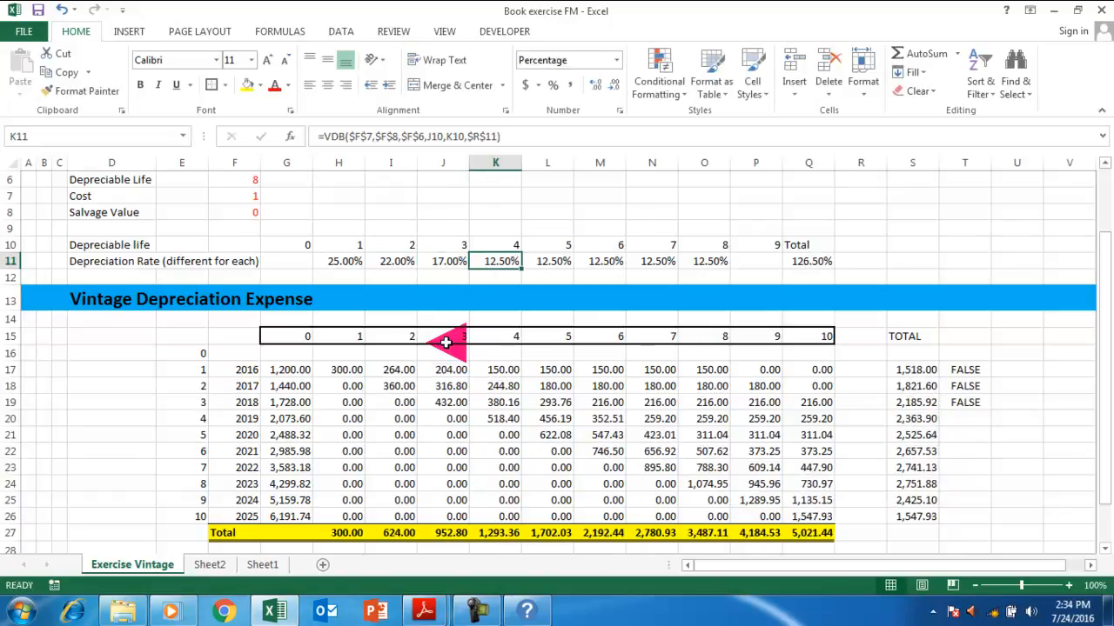
type("15")
key("ctrl+Return")
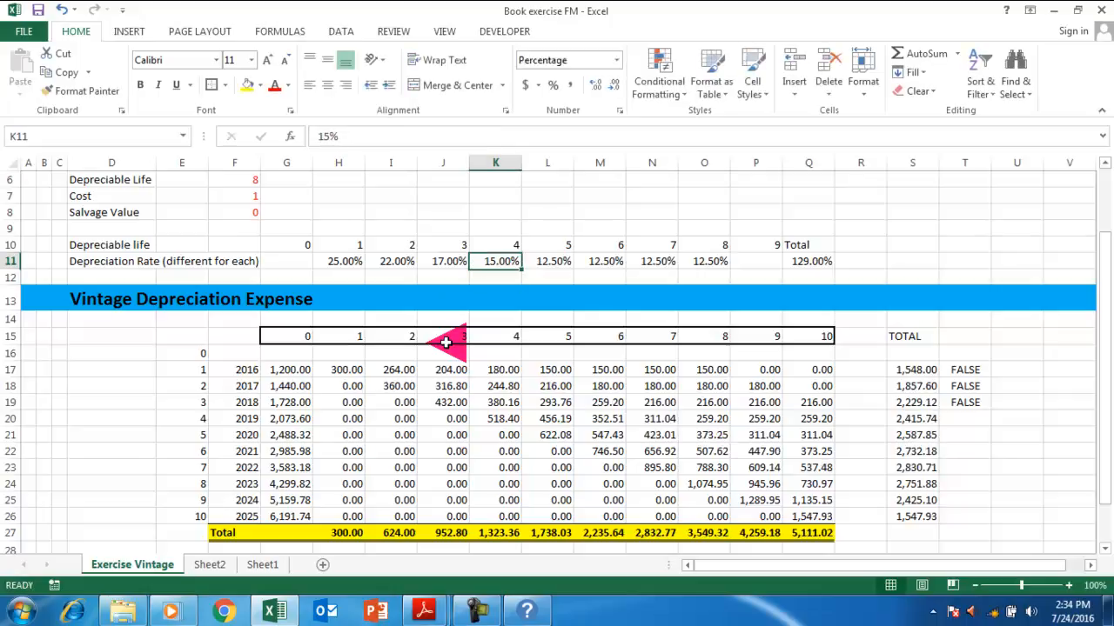
key("Right")
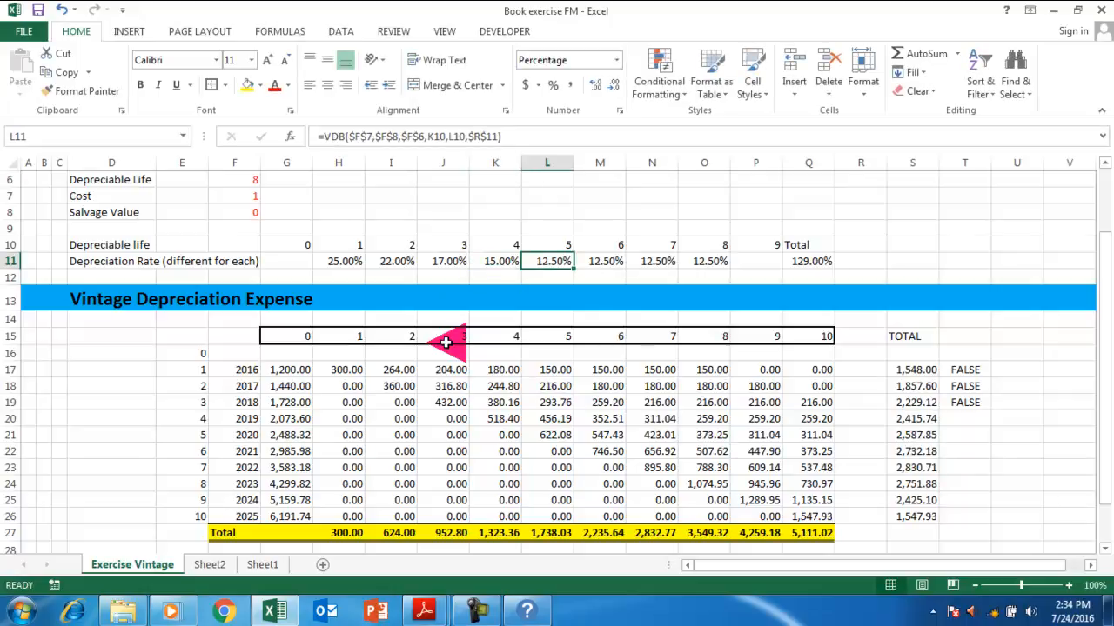
type("10")
key("ctrl+Return")
key("Right")
Enter rates of 7%, 6% and 0% for years 6, 7 and 8.
key("F2")
key("Escape")
type("7")
key("ctrl+Return")
key("Right")
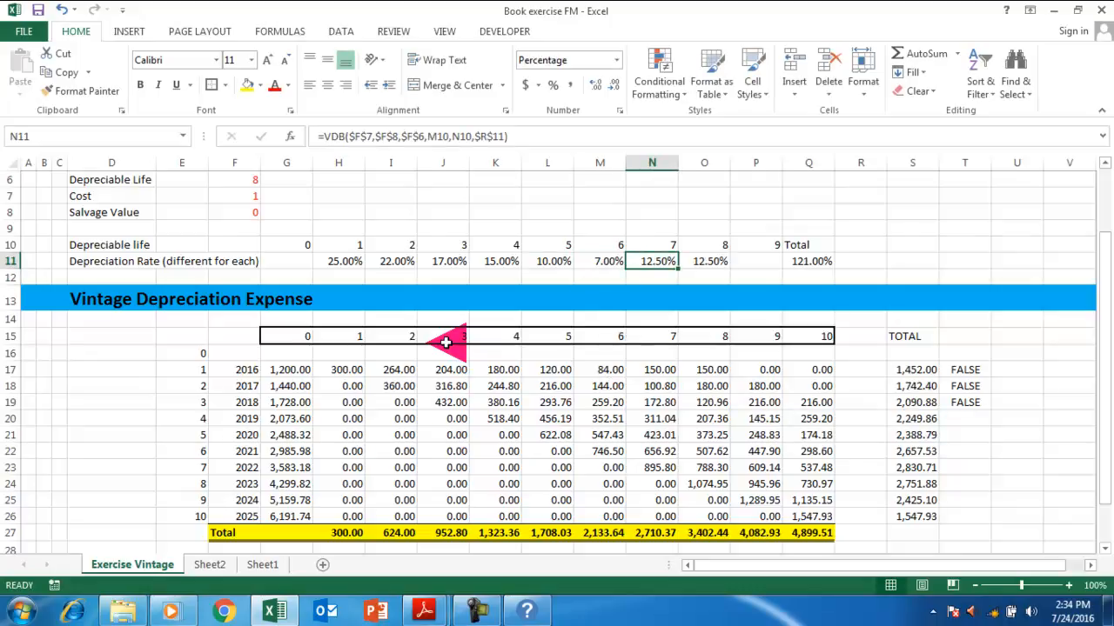
type("6")
key("ctrl+Return")
key("Right")
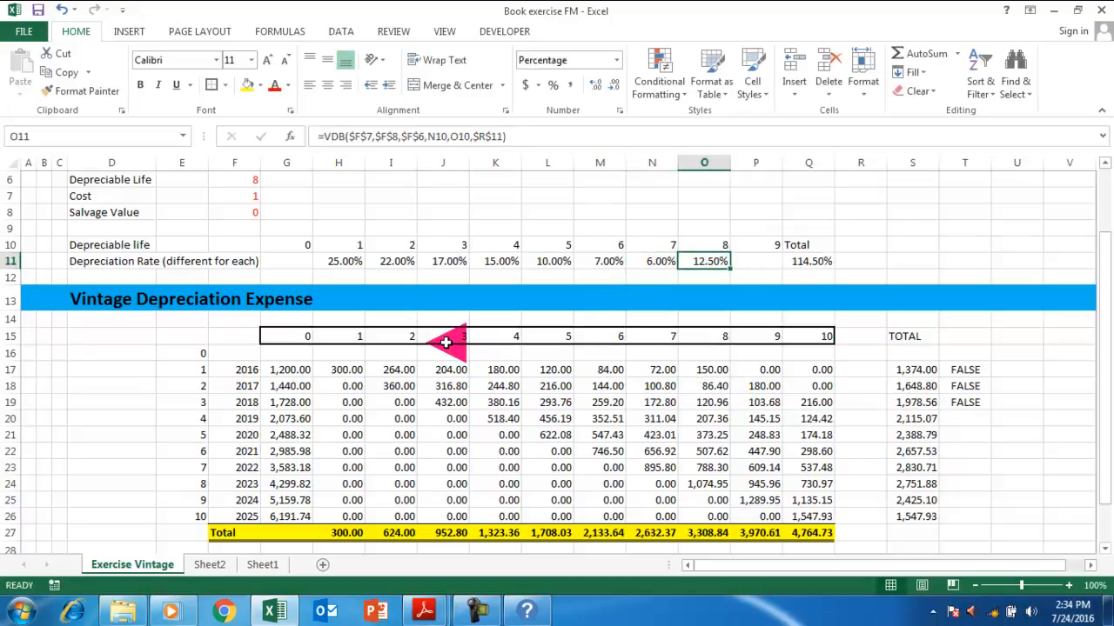
type("0")
key("ctrl+Return")
Correct year 1 to 22%, year 2 to 20% and year 8 to 3%, then check the TRUE result.
key("Left")
key("Left")
key("Left")
key("Left")
key("Left")
key("Left")
key("Left")
key("Left")
key("Right")
type("1")
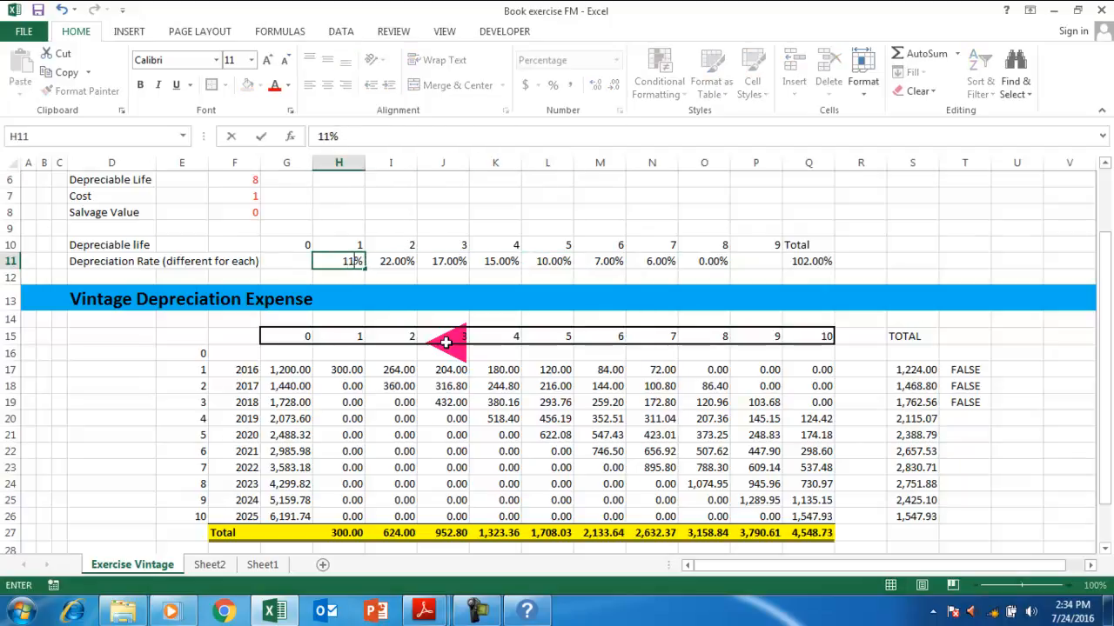
key("ctrl+Return")
key("Right")
key("Left")
type("22")
key("ctrl+Return")
key("Right")
type("11")
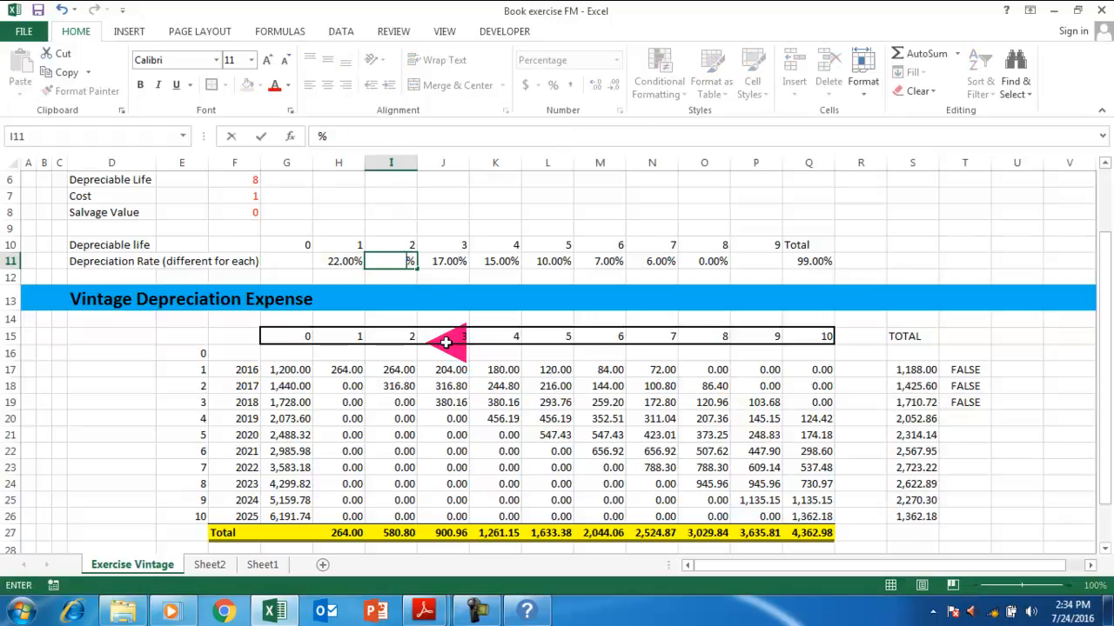
type("0")
key("ctrl+Return")
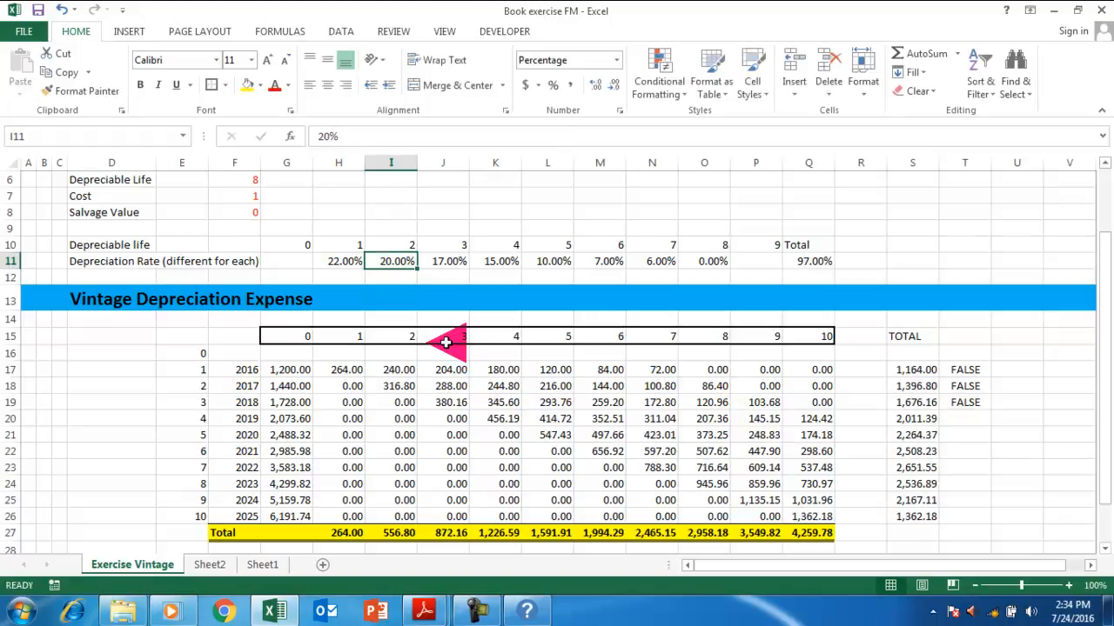
key("Right")
key("Right")
key("Right")
key("Right")
key("Right")
key("Right")
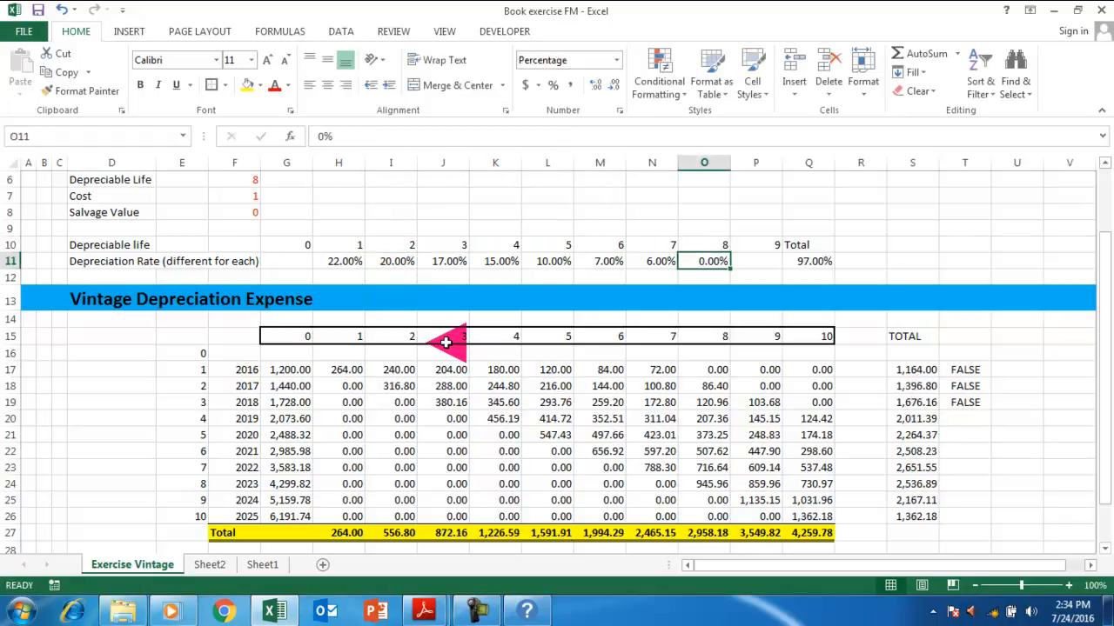
type("3")
key("Return")
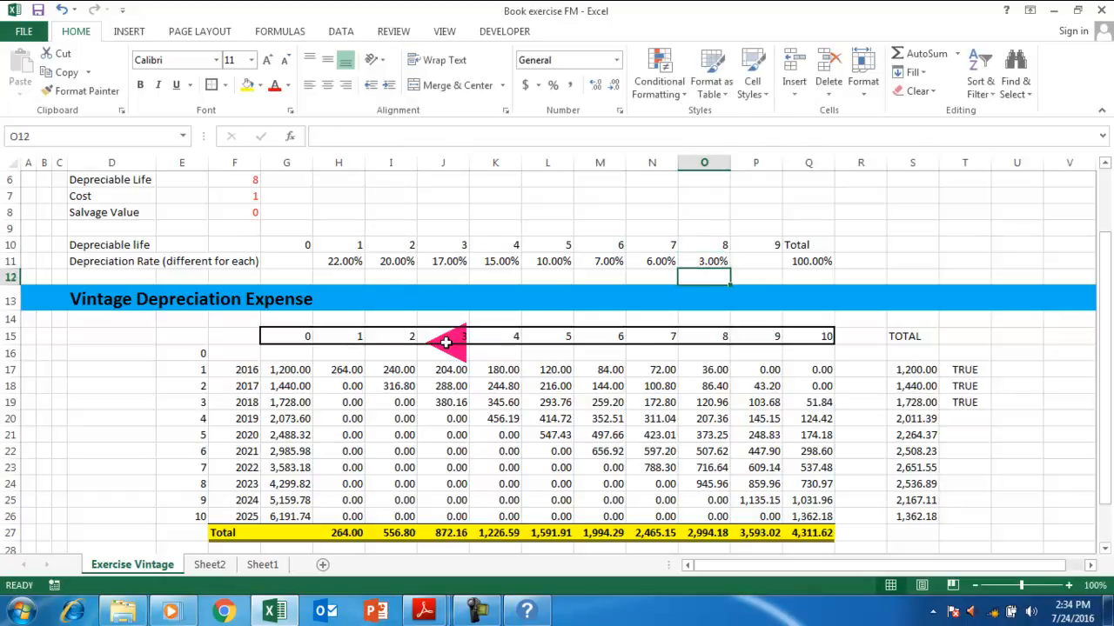
left_click(963, 372)
left_click(967, 389)
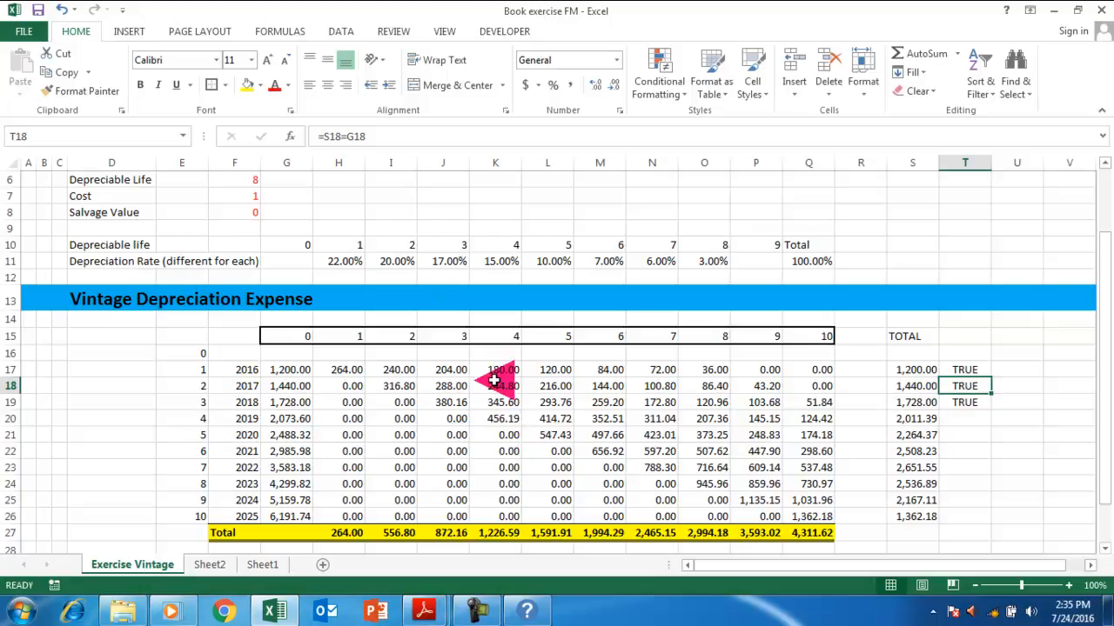
scroll(492, 381, "up", 2)
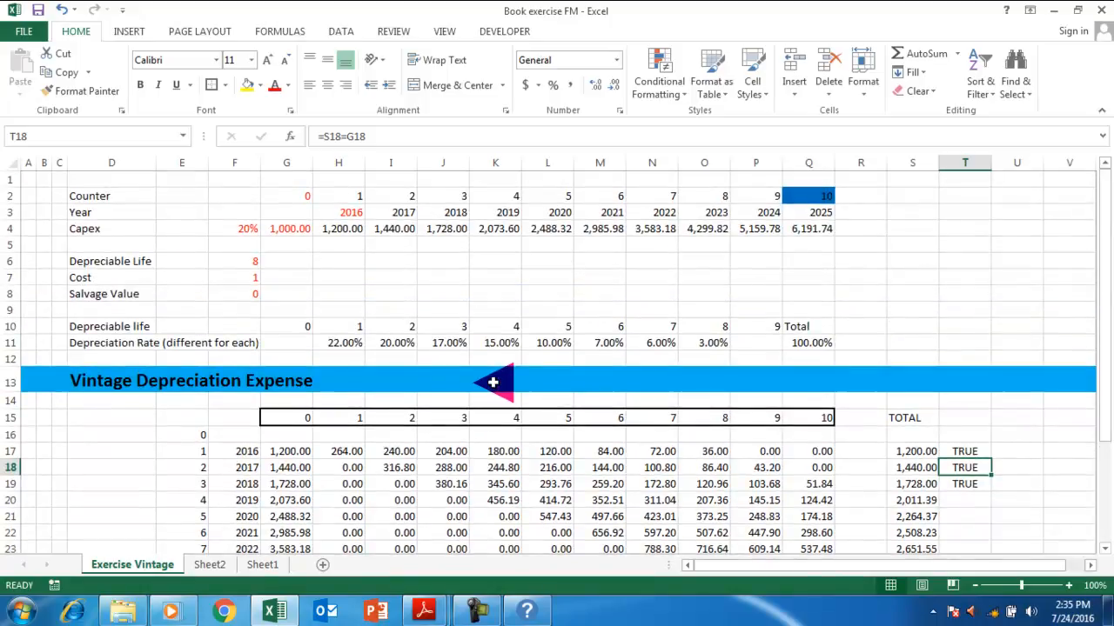
scroll(468, 400, "down", 3)
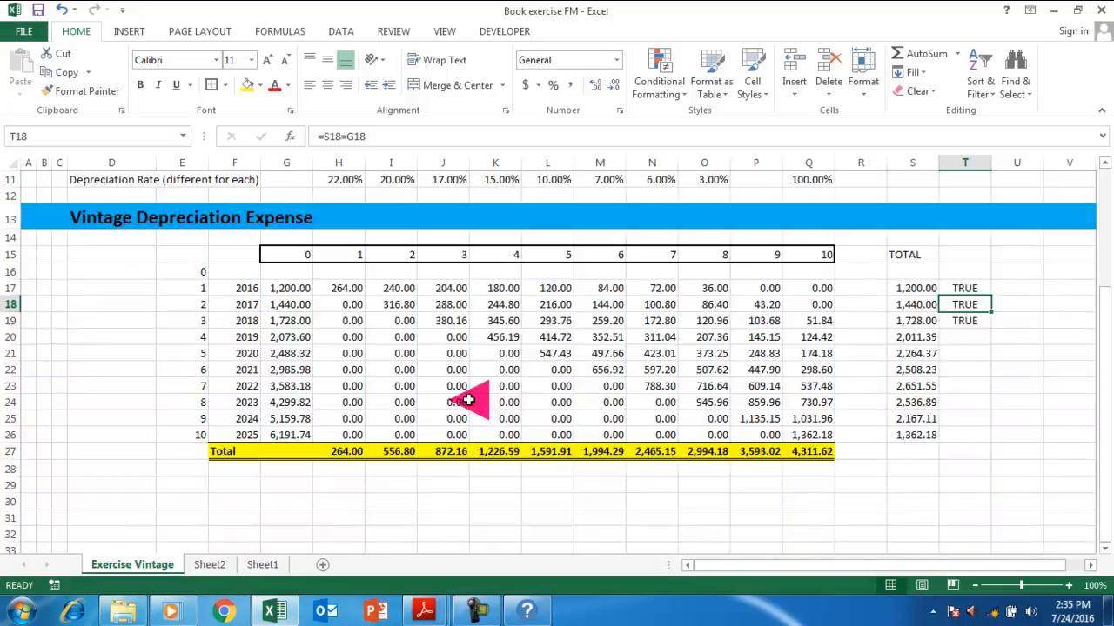
scroll(462, 328, "up", 3)
scroll(473, 398, "down", 2)
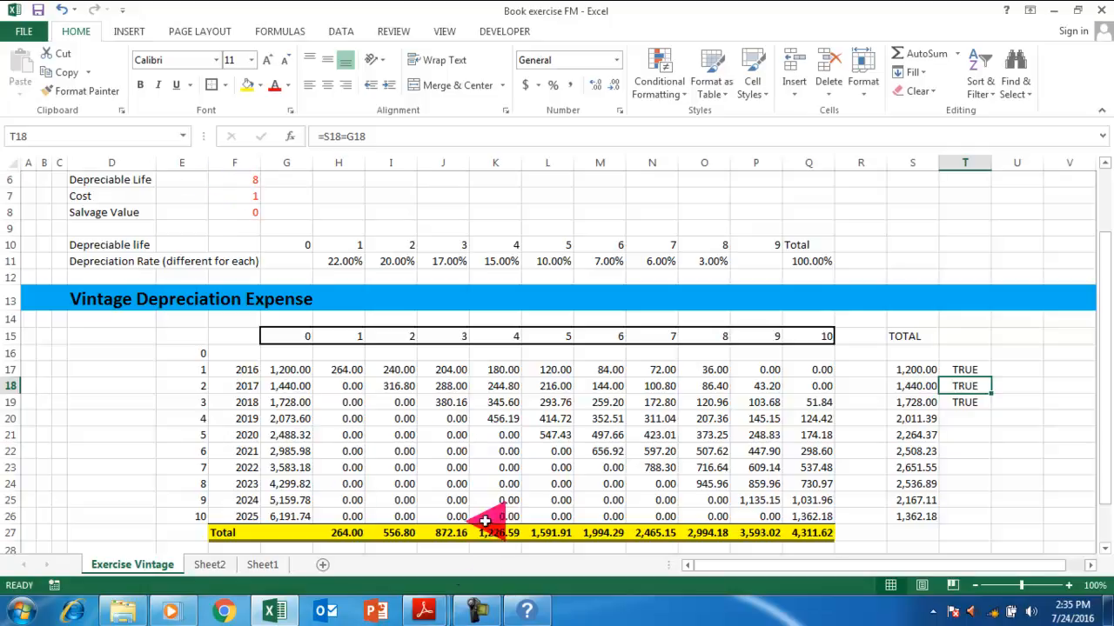
left_click(475, 611)
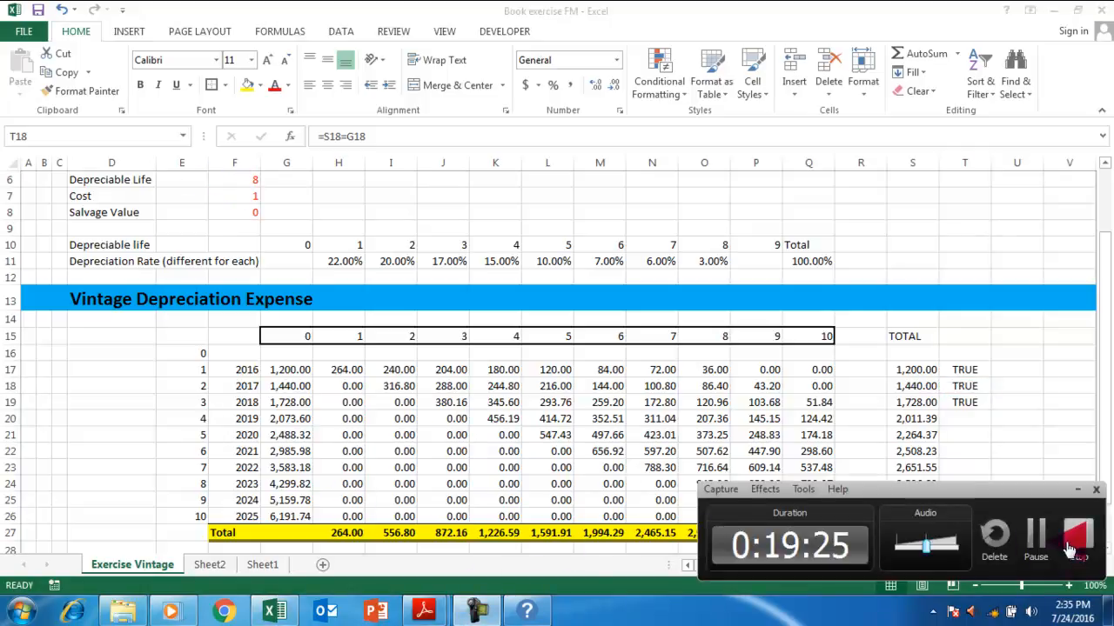